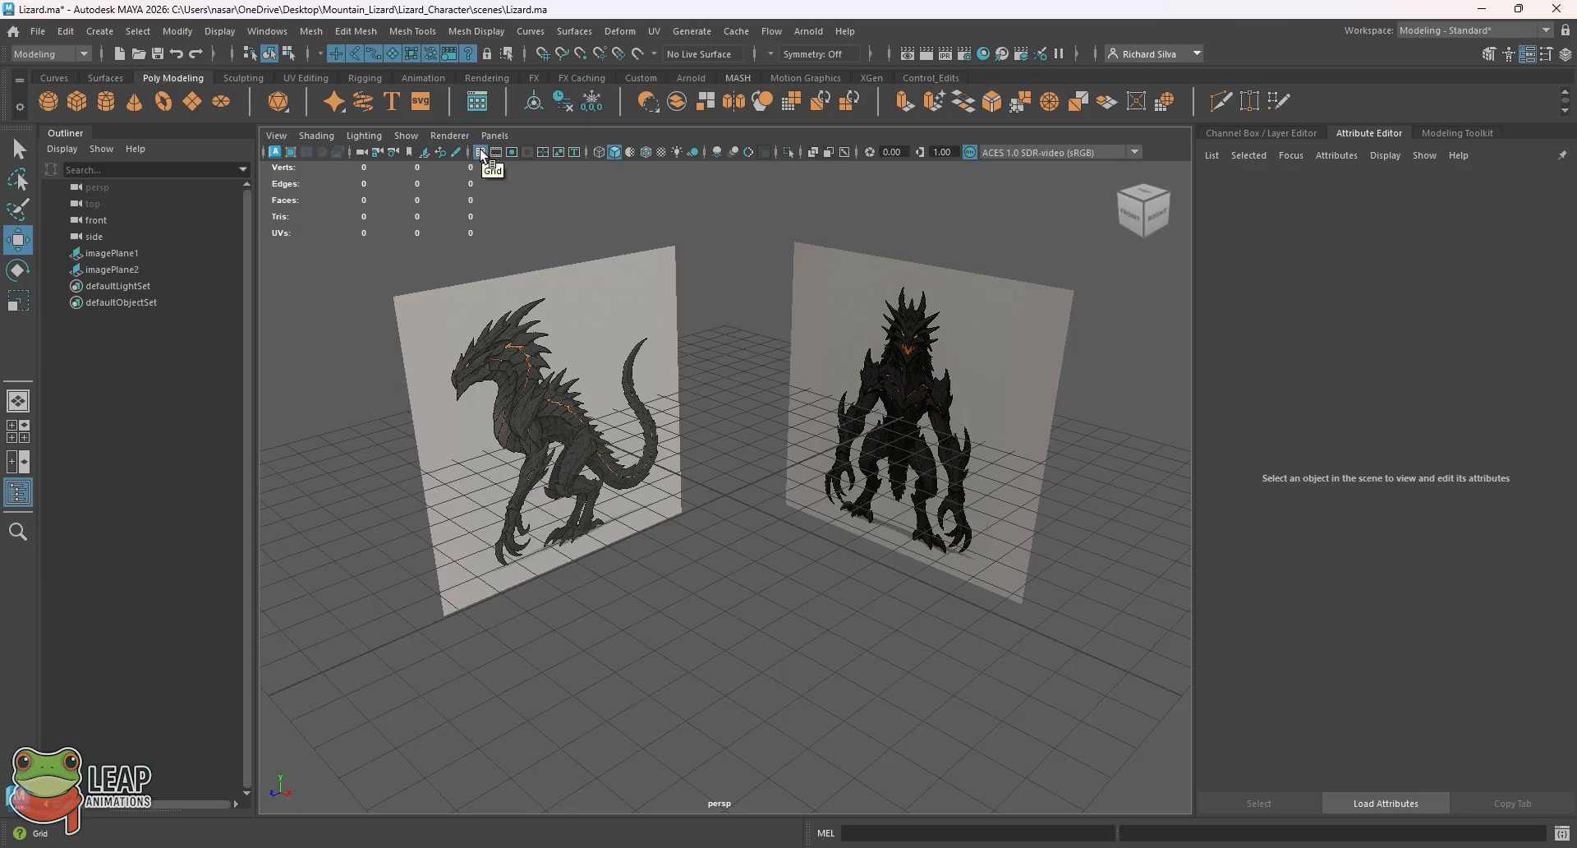
Hide the grid in the perspective view and in the front view
{"action": "left_click", "coordinate": [482, 154]}
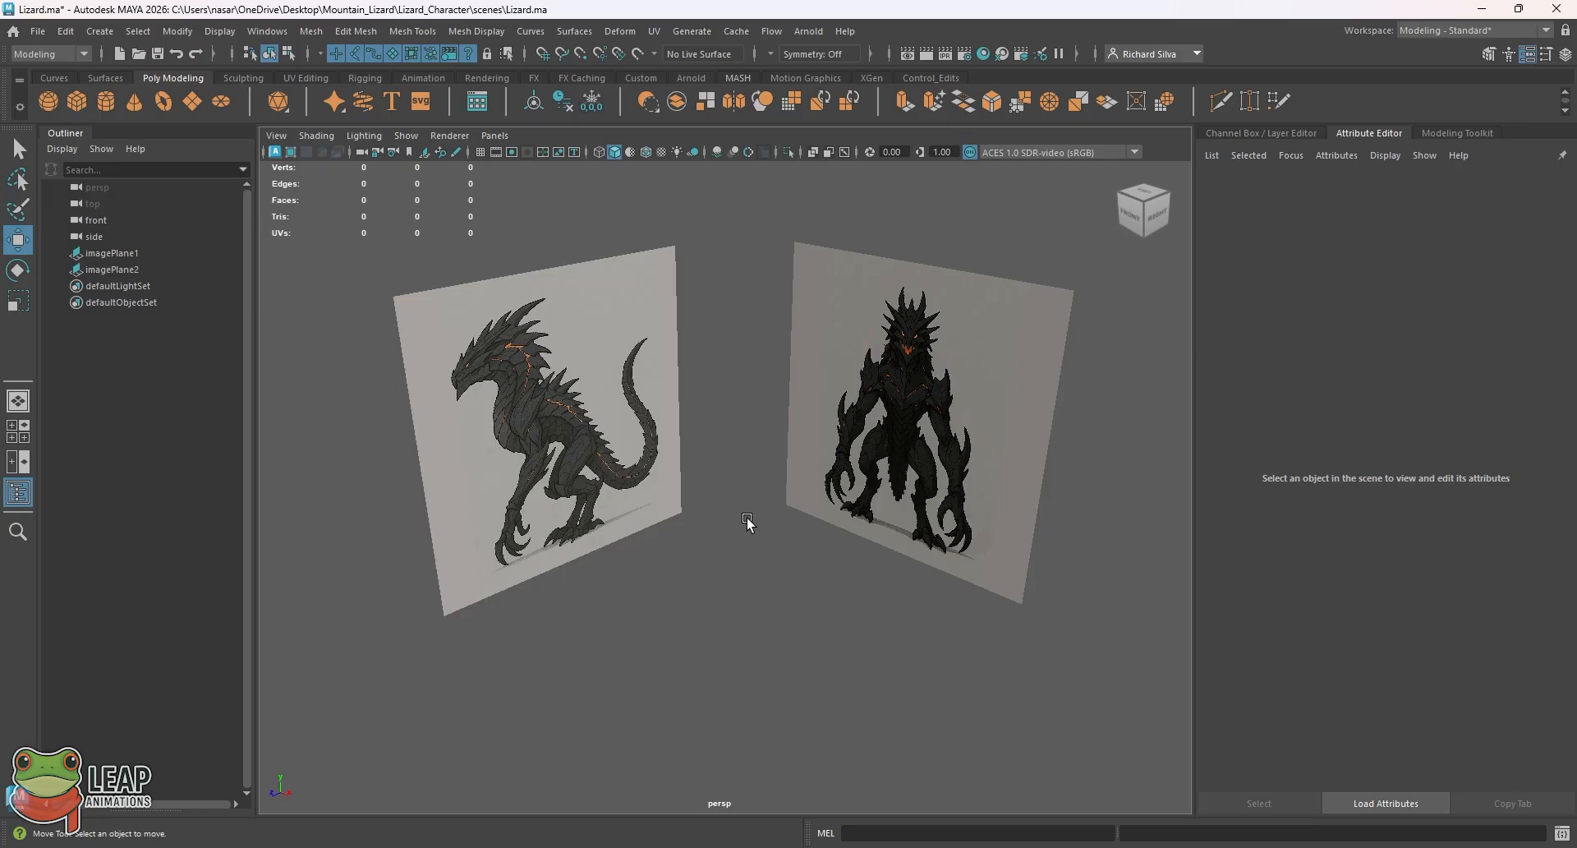
{"action": "key", "text": "space"}
{"action": "key", "text": "space"}
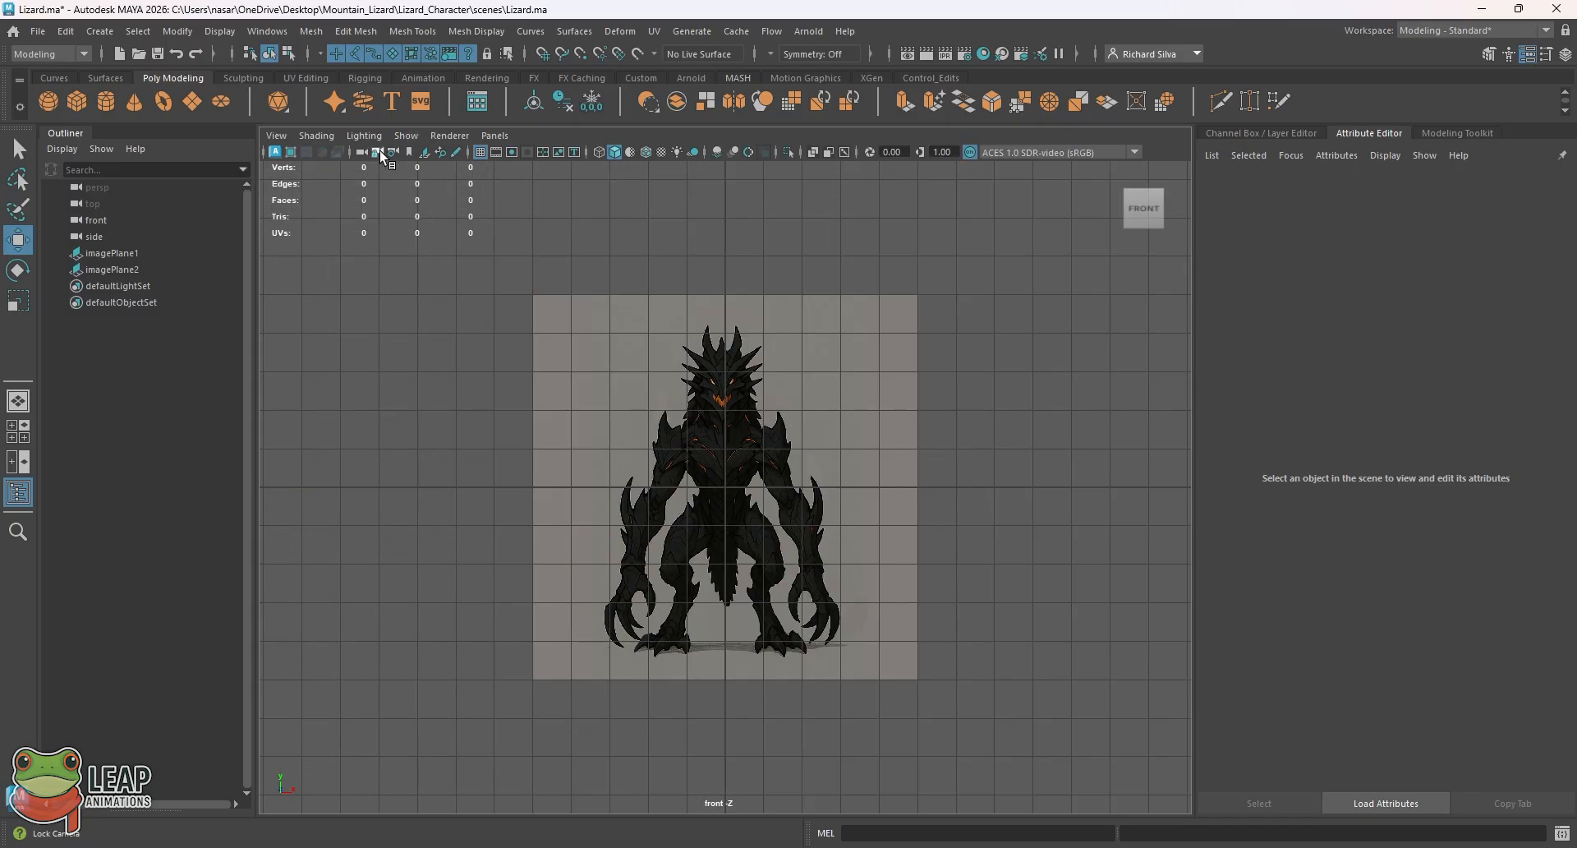
{"action": "left_click", "coordinate": [481, 153]}
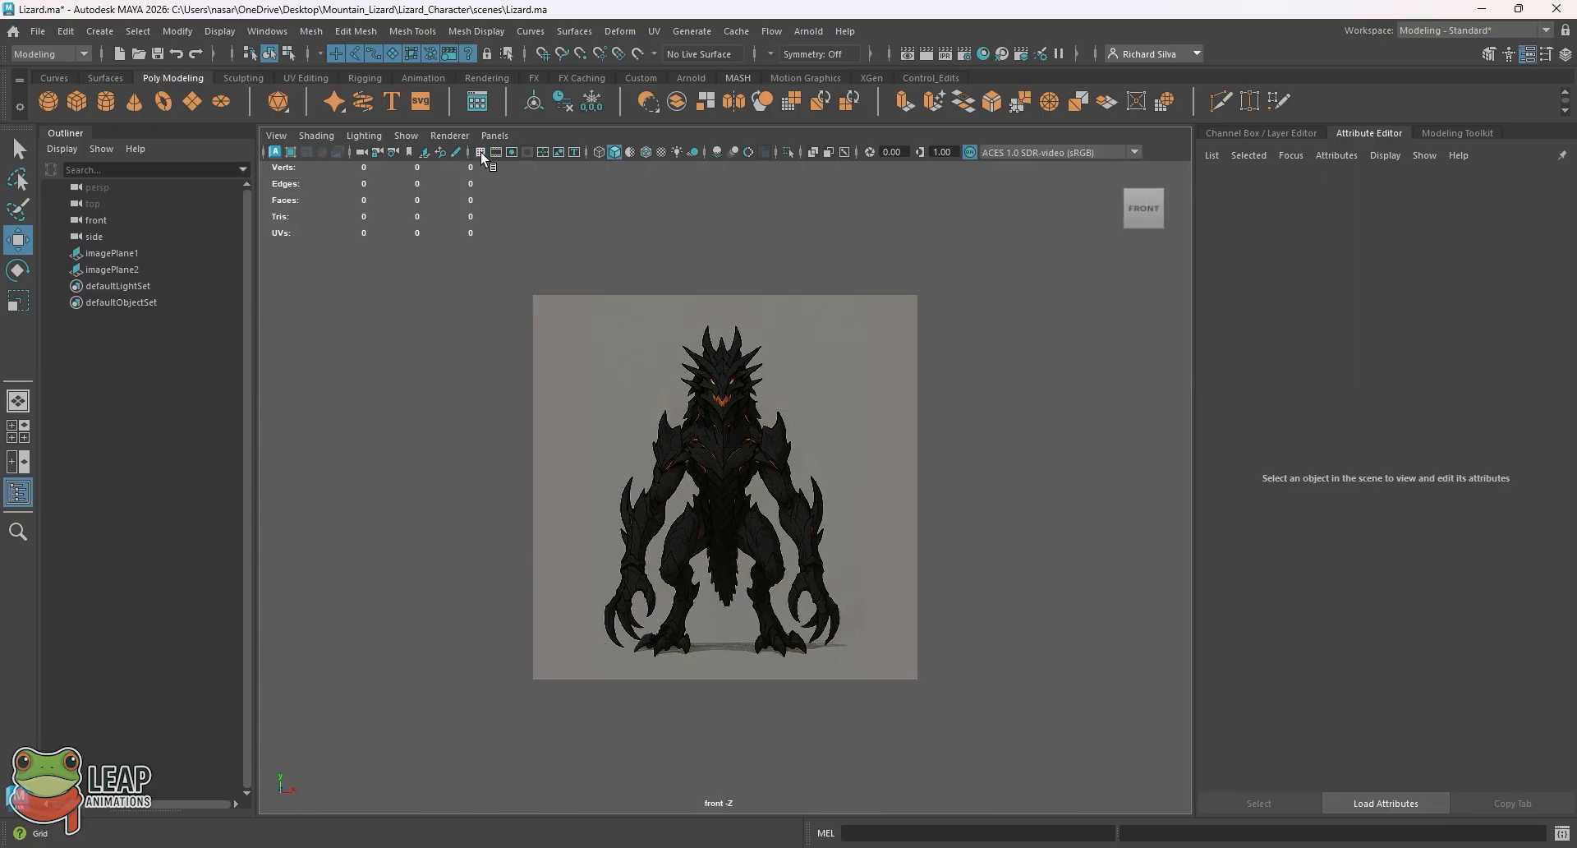
Brighten the front reference image plane by slightly raising its Color Offset, and deselect it
{"action": "left_click", "coordinate": [763, 363]}
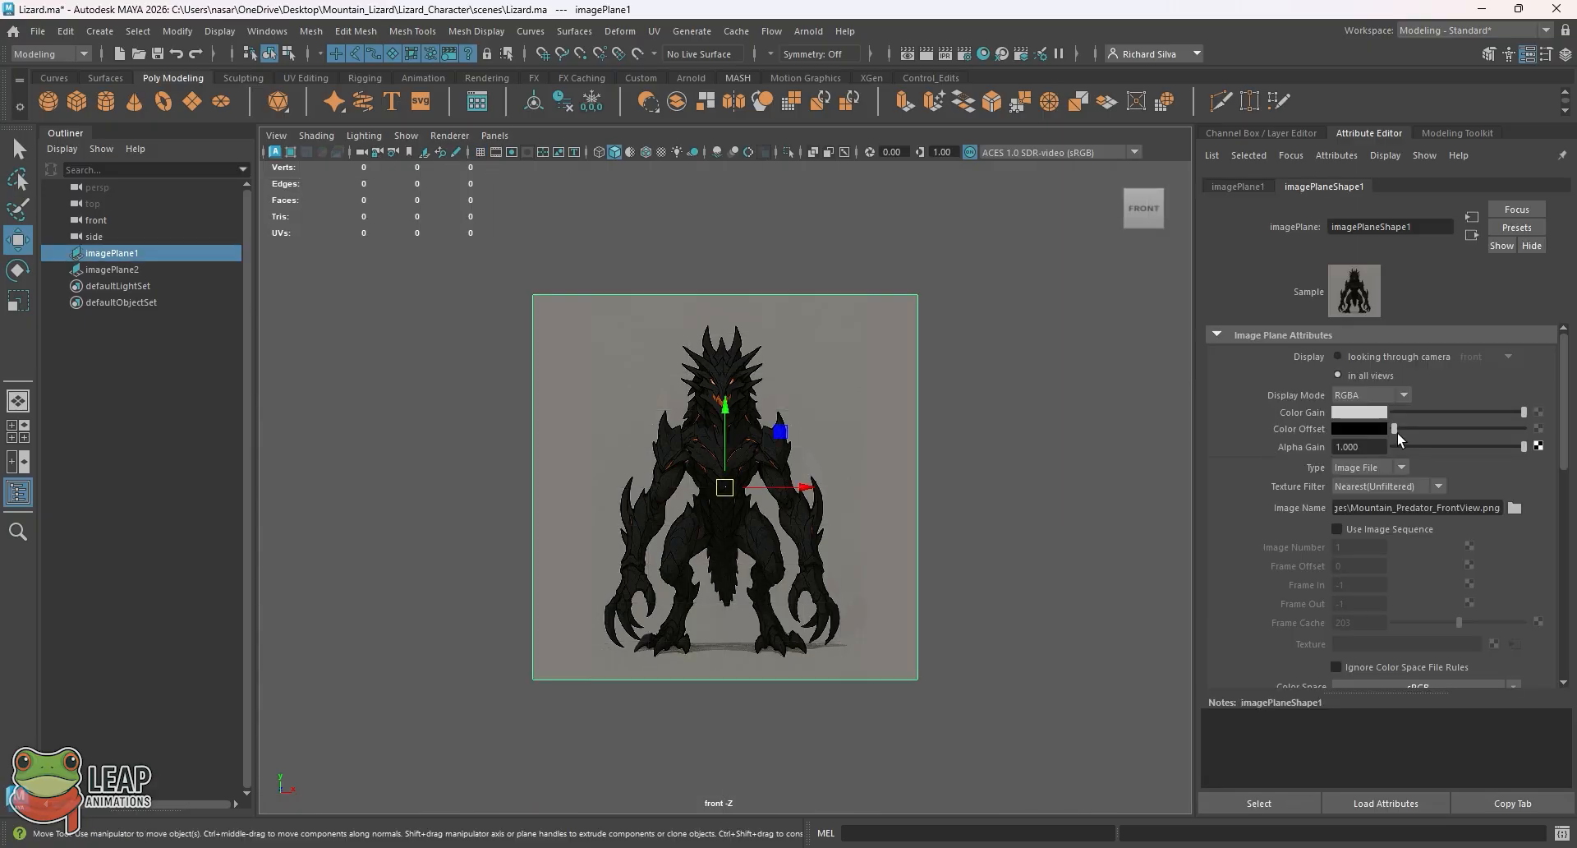
{"action": "left_click_drag", "start_coordinate": [1397, 432], "coordinate": [1406, 426]}
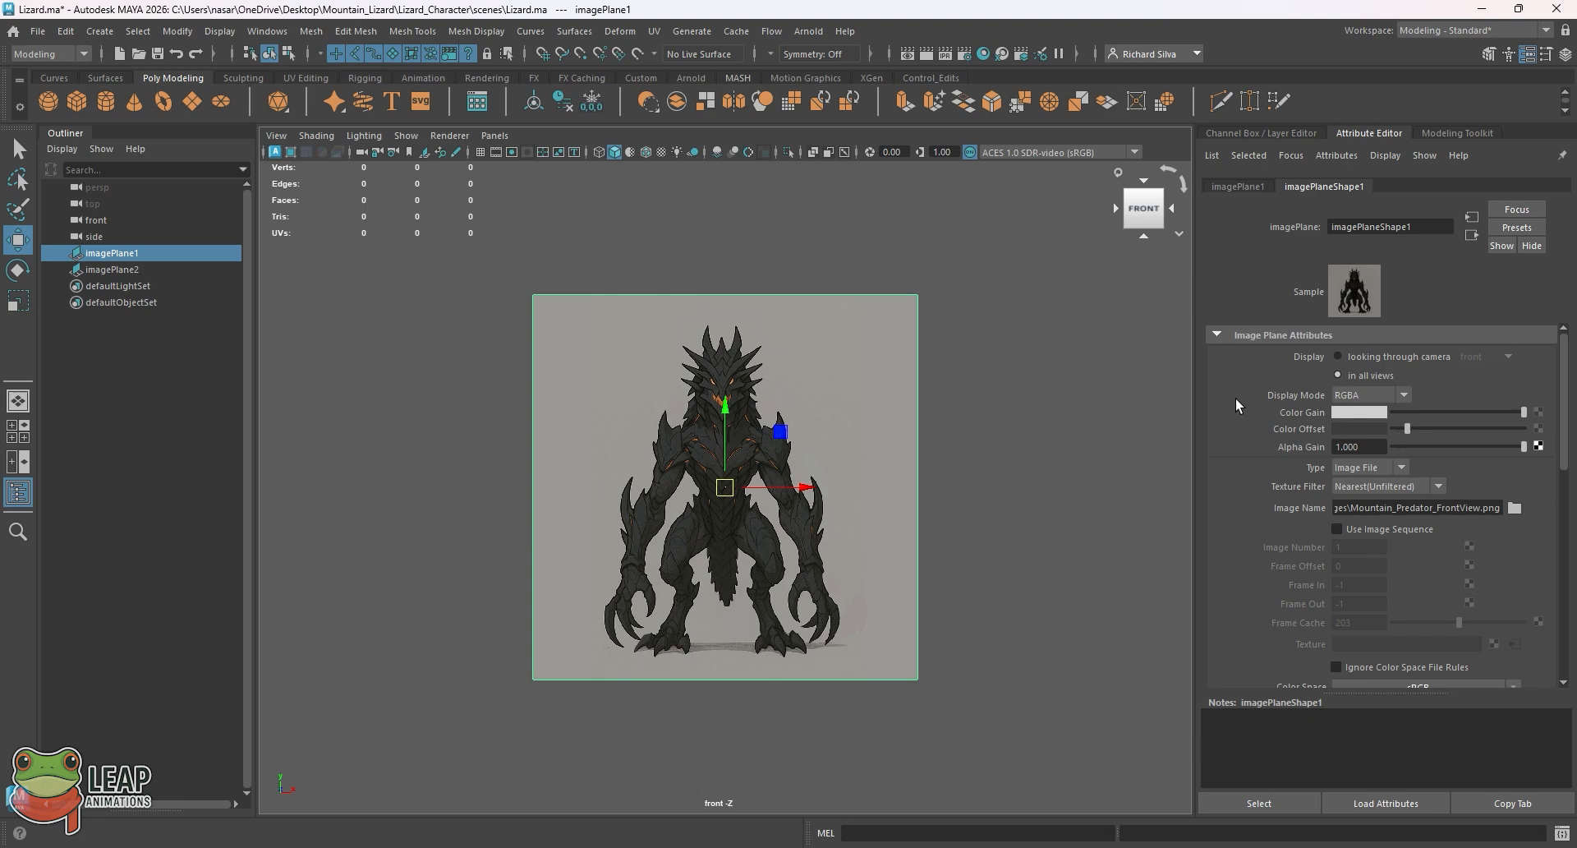
{"action": "left_click", "coordinate": [515, 304]}
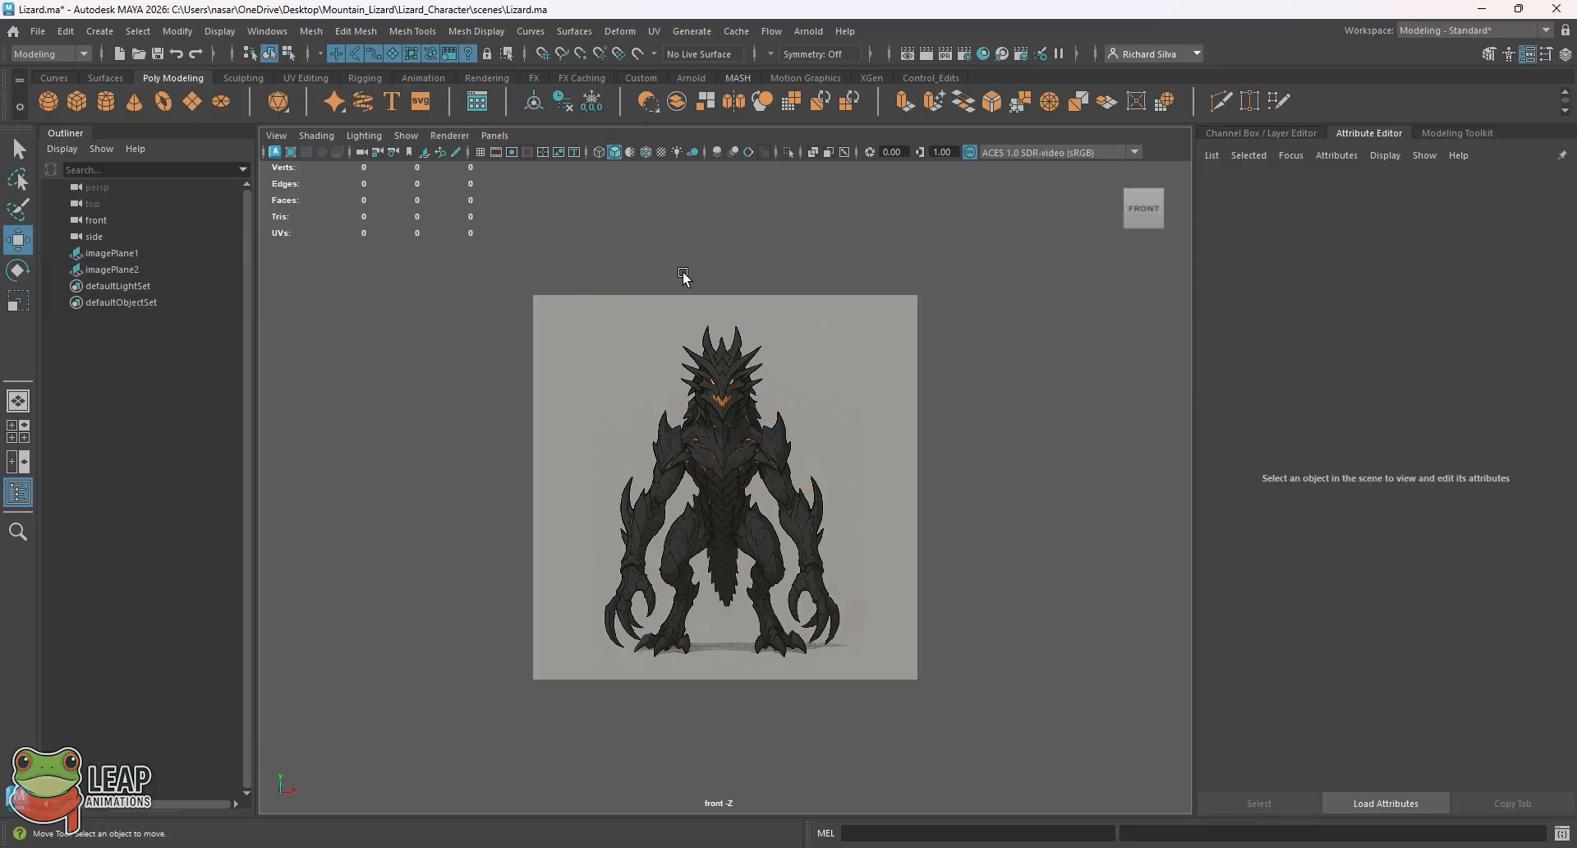
Hide the grid in the side view, and save the scene from the perspective view
{"action": "key", "text": "space"}
{"action": "key", "text": "space"}
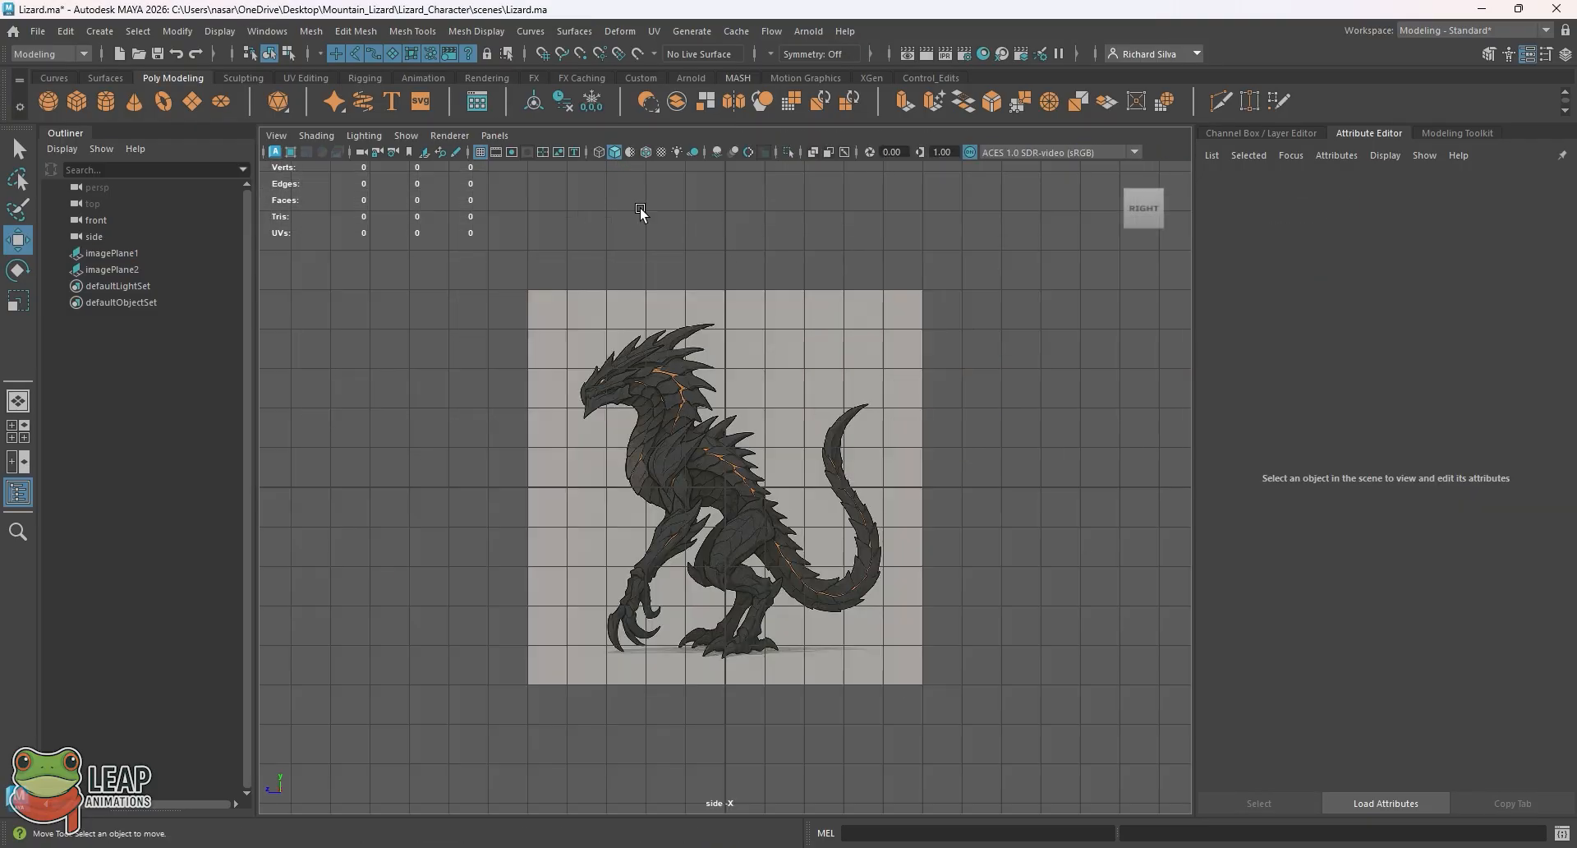
{"action": "left_click", "coordinate": [480, 152]}
{"action": "key", "text": "space"}
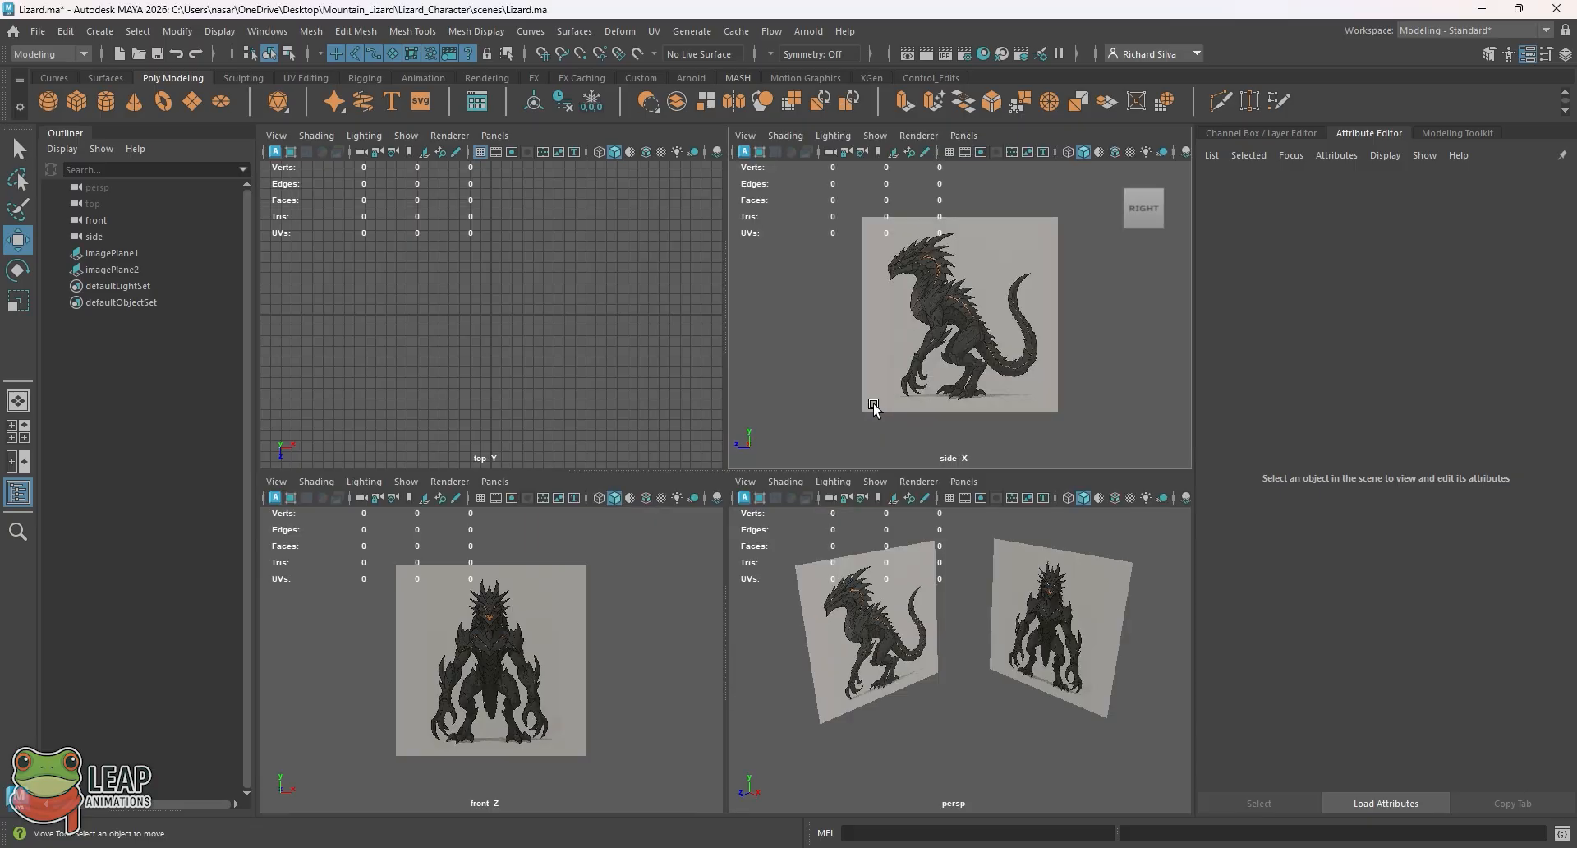
{"action": "key", "text": "space"}
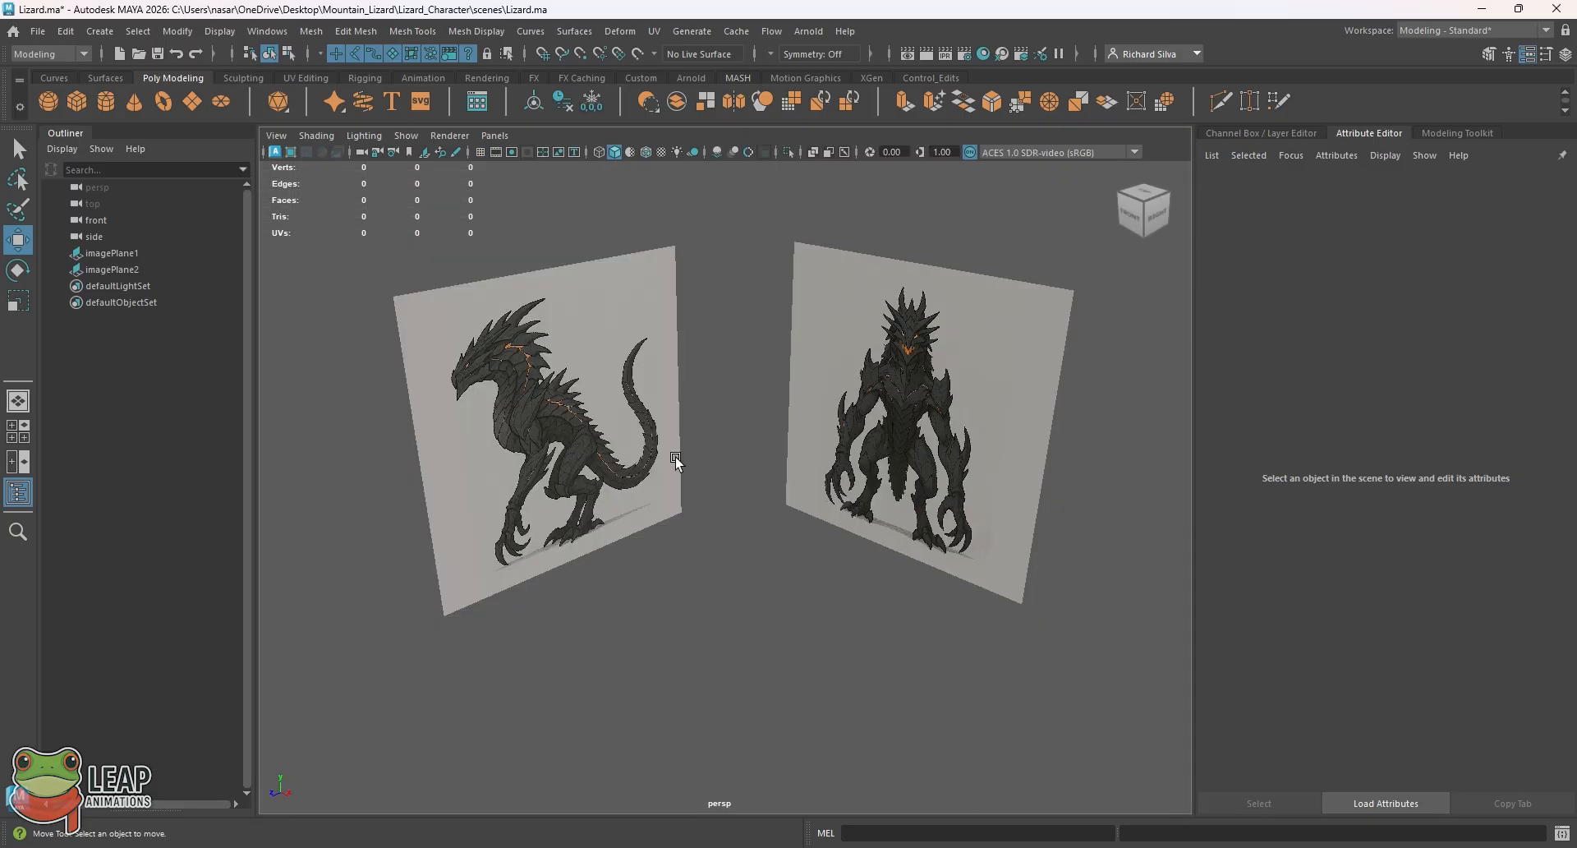
{"action": "mouse_move", "coordinate": [725, 536]}
{"action": "left_mouse_down", "text": "alt"}
{"action": "mouse_move", "coordinate": [707, 503]}
{"action": "mouse_move", "coordinate": [727, 519]}
{"action": "left_mouse_up", "text": "alt"}
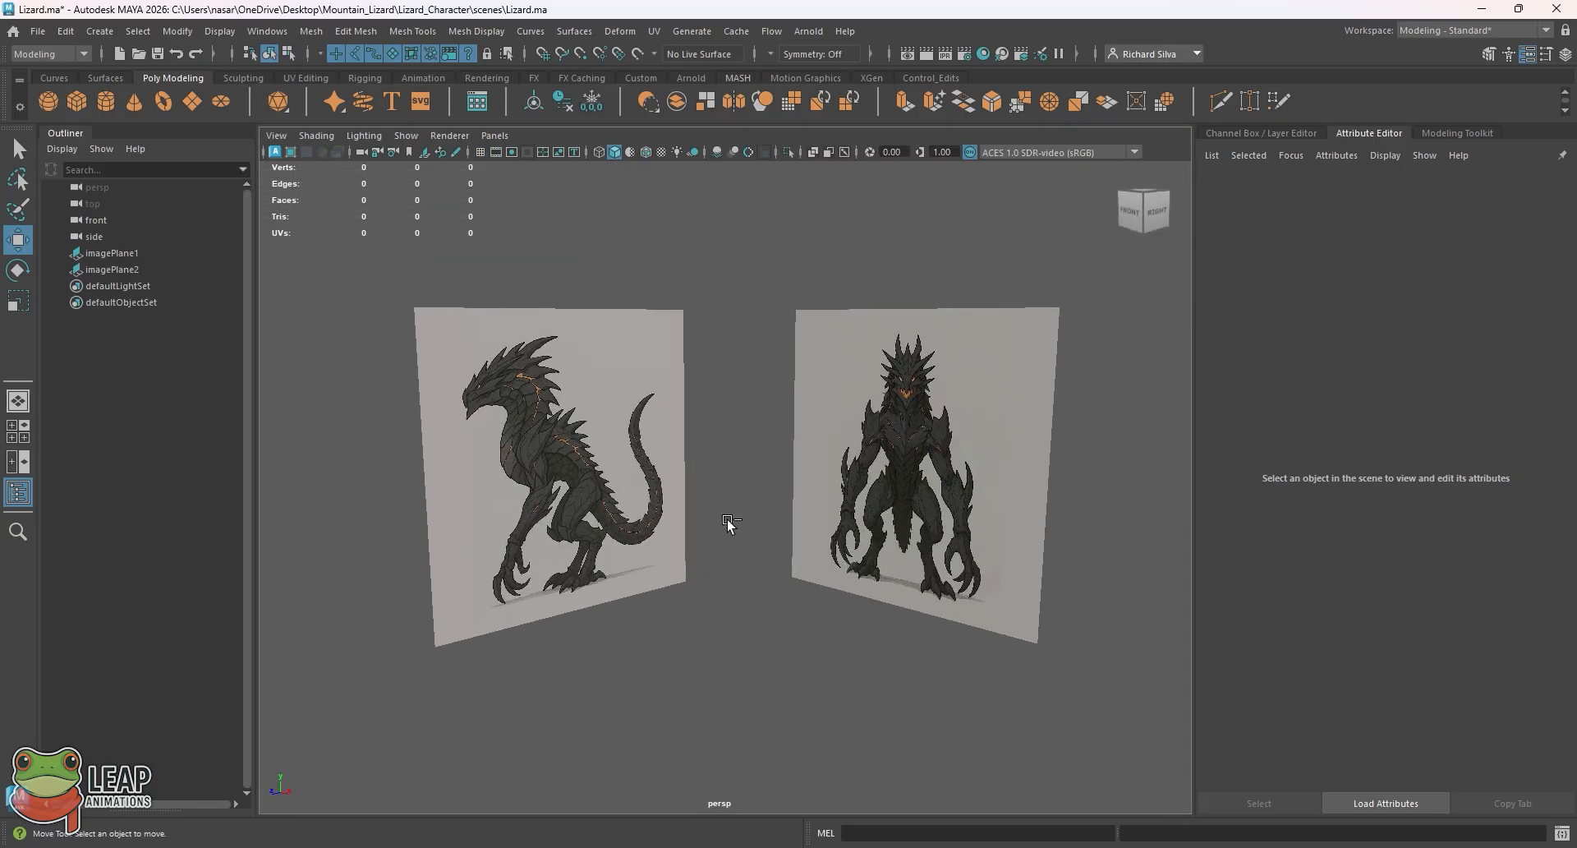
{"action": "key", "text": "ctrl+s"}
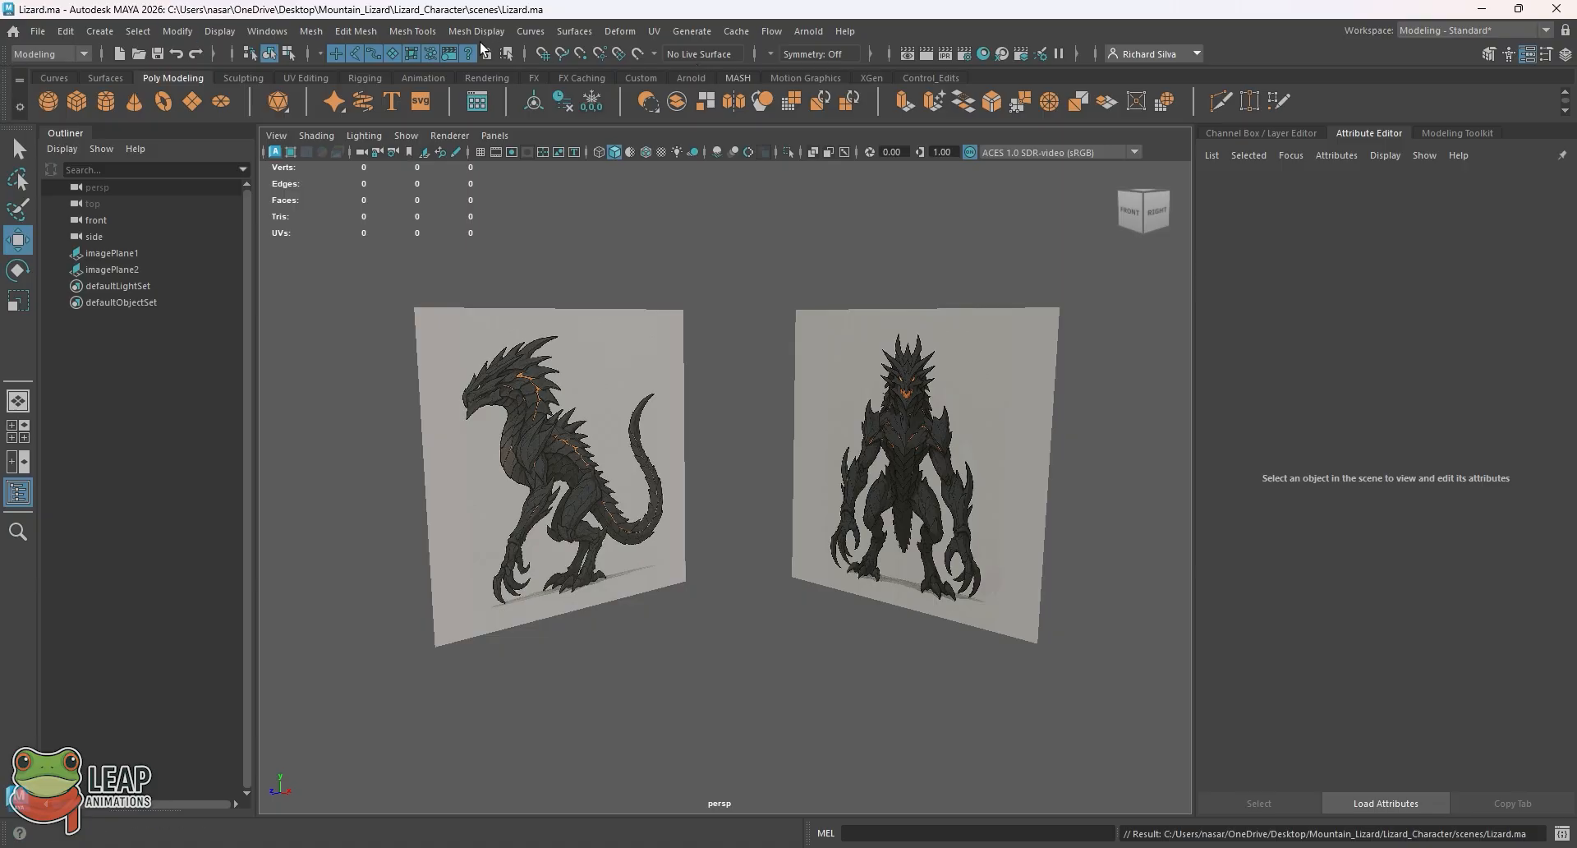
Check in the Outliner which reference image imagePlane1 and imagePlane2 each correspond to in the scene
{"action": "left_click", "coordinate": [270, 31]}
{"action": "mouse_move", "coordinate": [300, 85]}
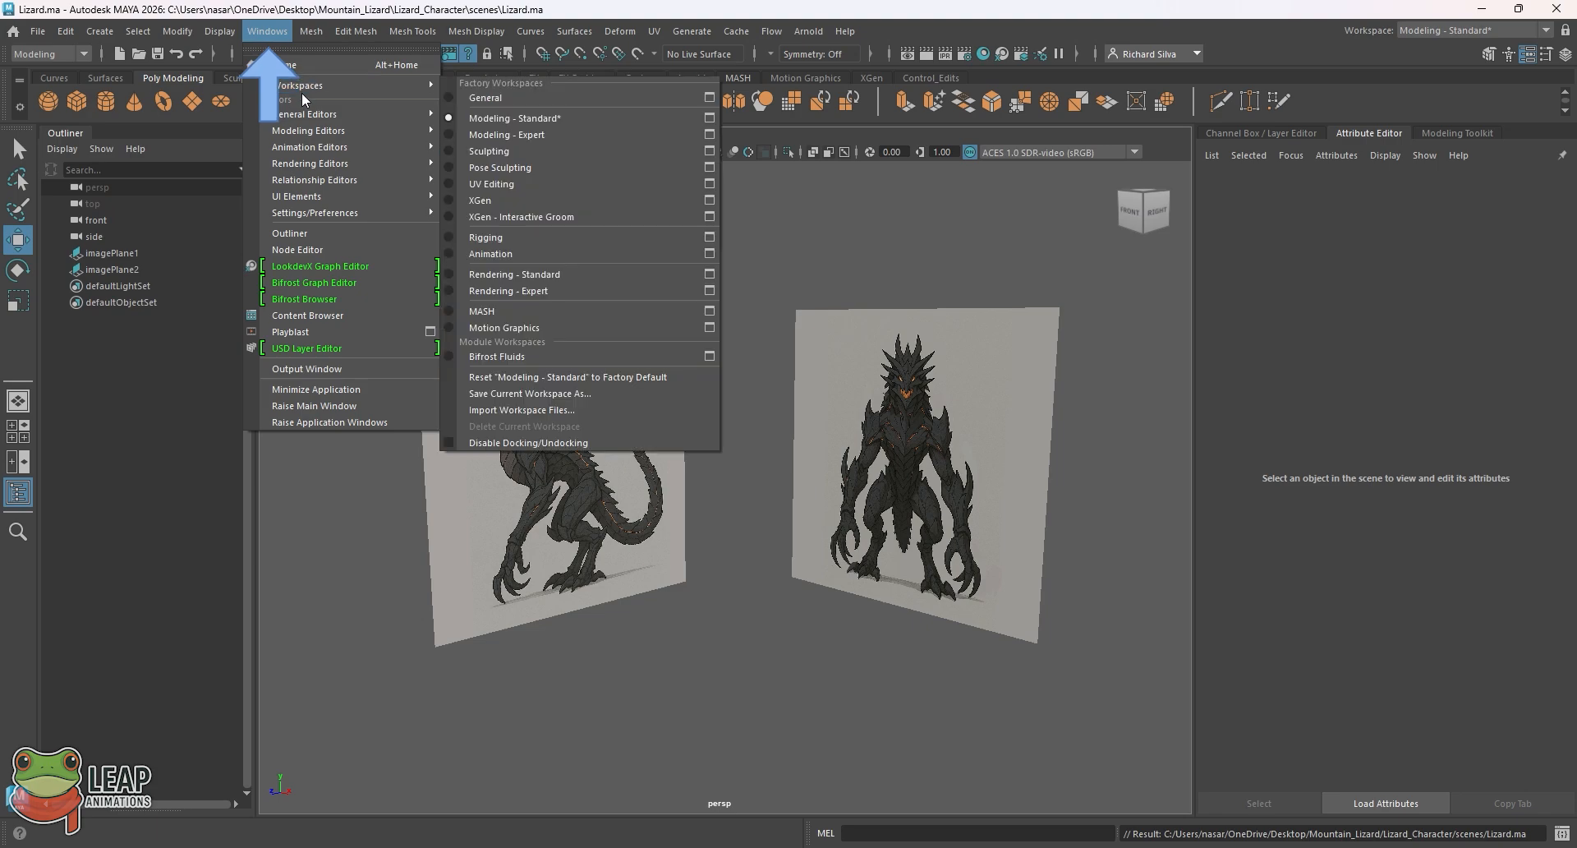
{"action": "mouse_move", "coordinate": [360, 197]}
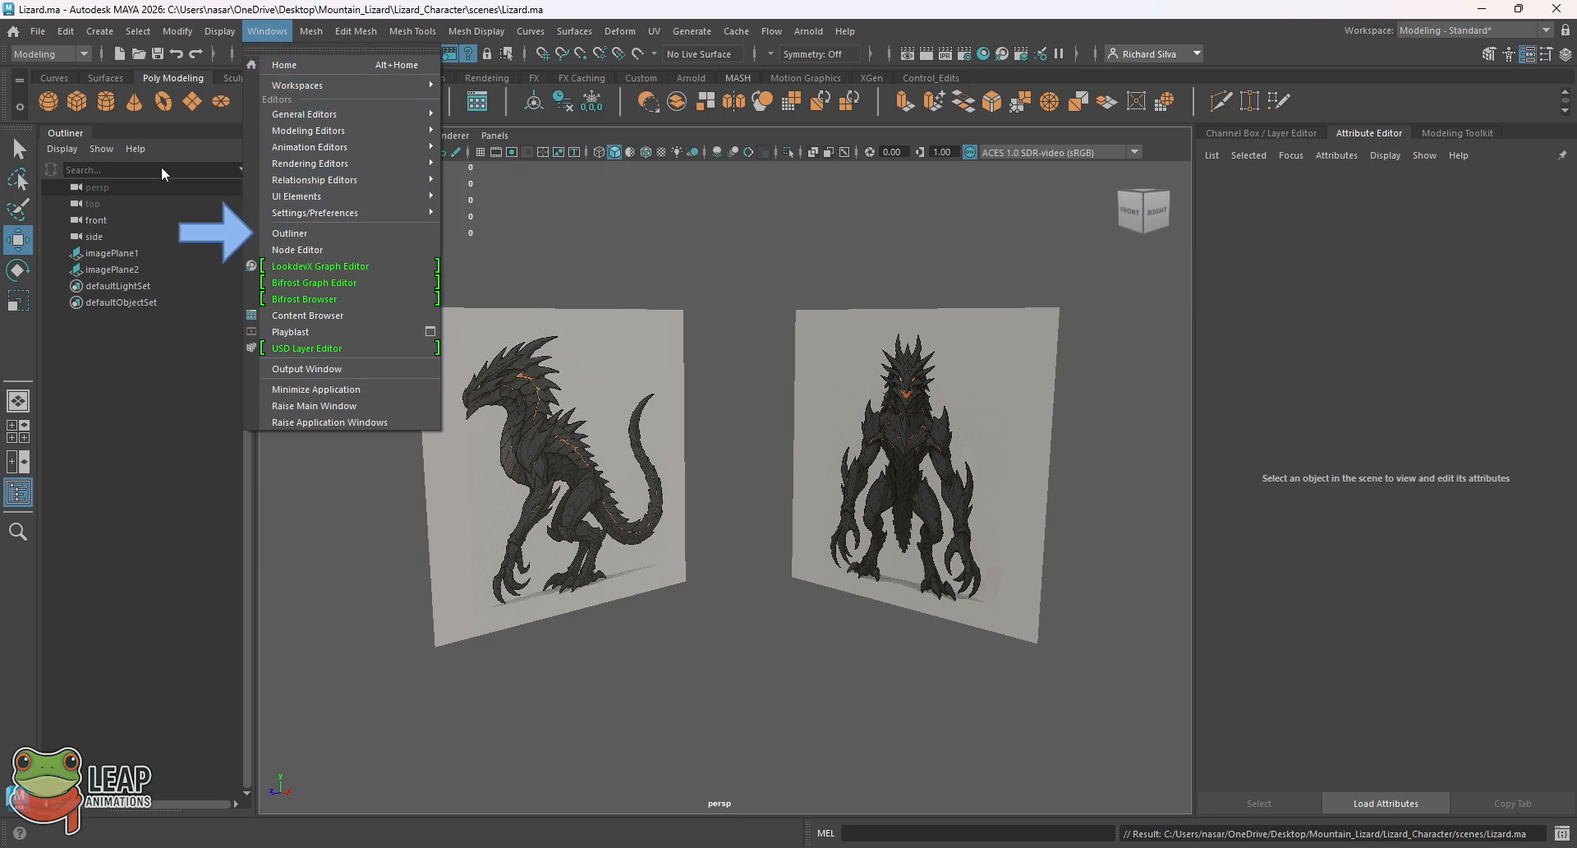
{"action": "left_click", "coordinate": [184, 284]}
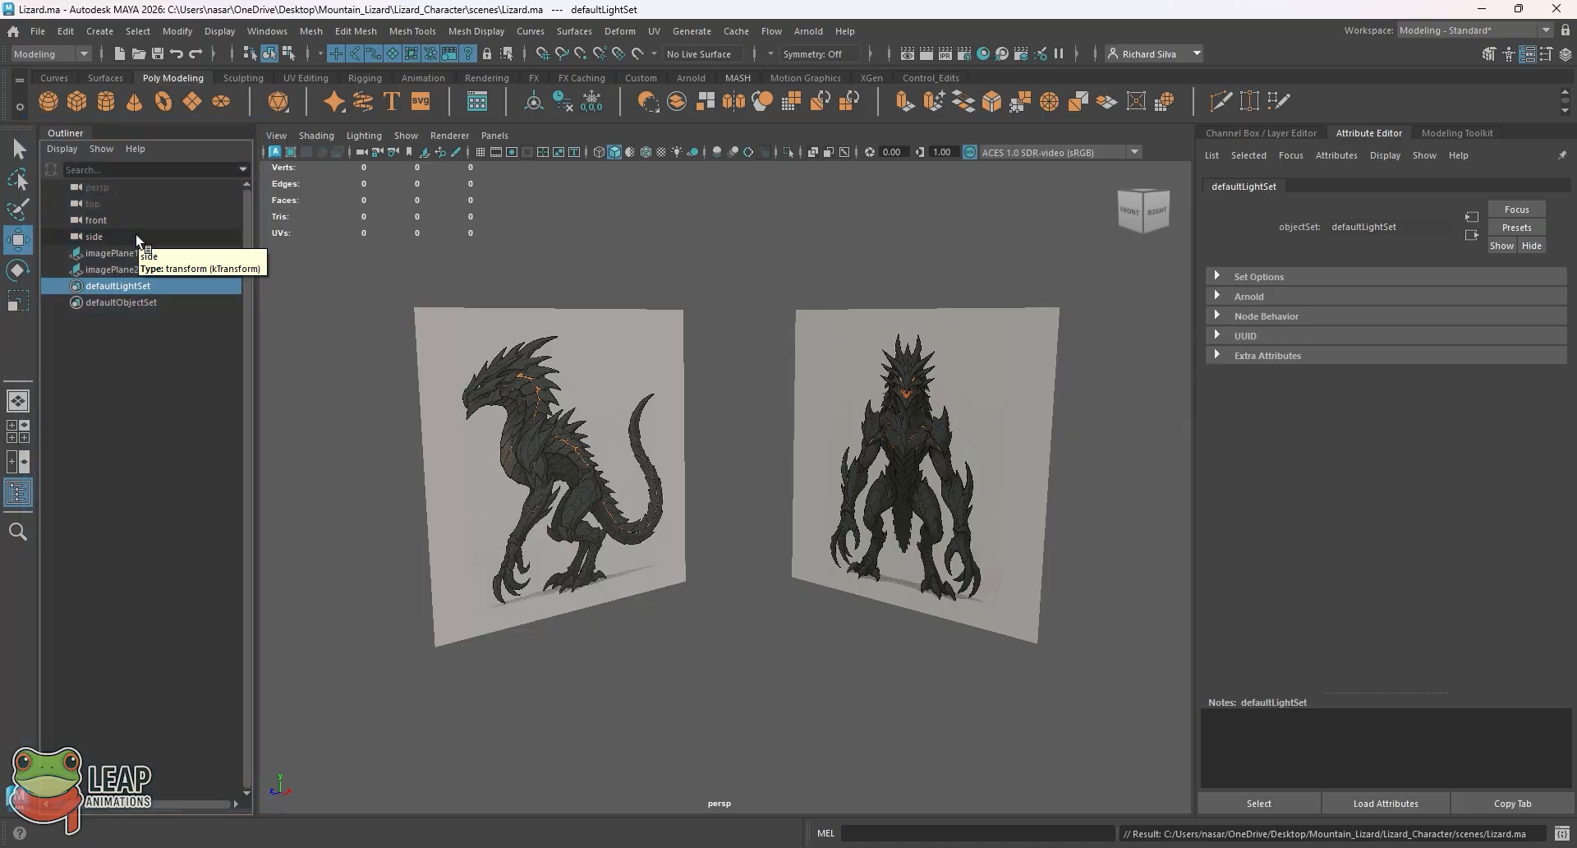
{"action": "left_click", "coordinate": [100, 253]}
{"action": "left_click", "coordinate": [136, 268]}
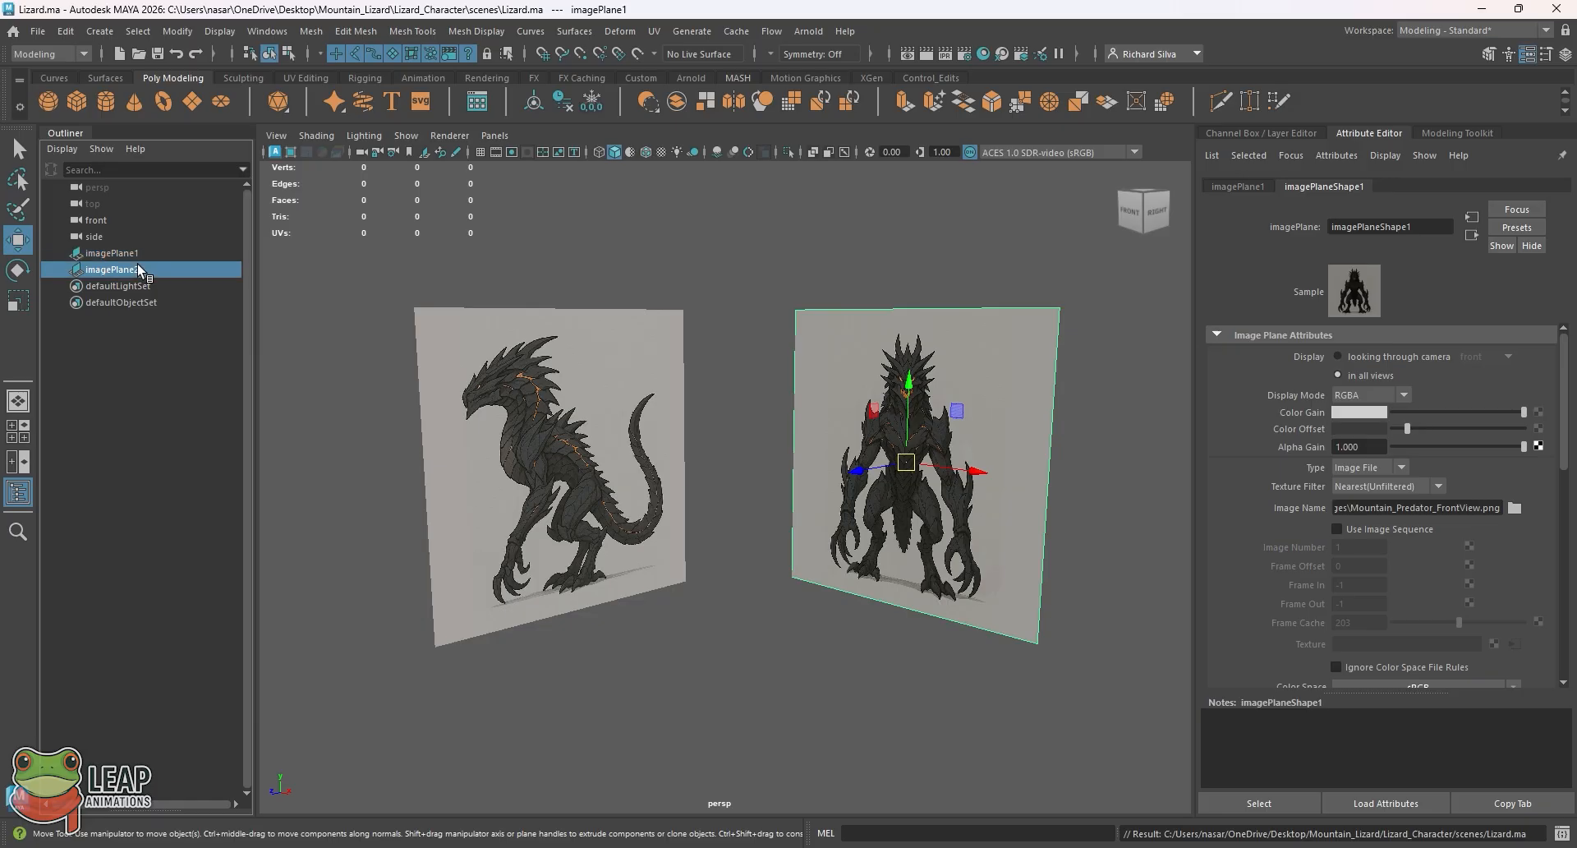
{"action": "left_click", "coordinate": [135, 256]}
{"action": "left_click", "coordinate": [140, 268]}
{"action": "left_click", "coordinate": [141, 256]}
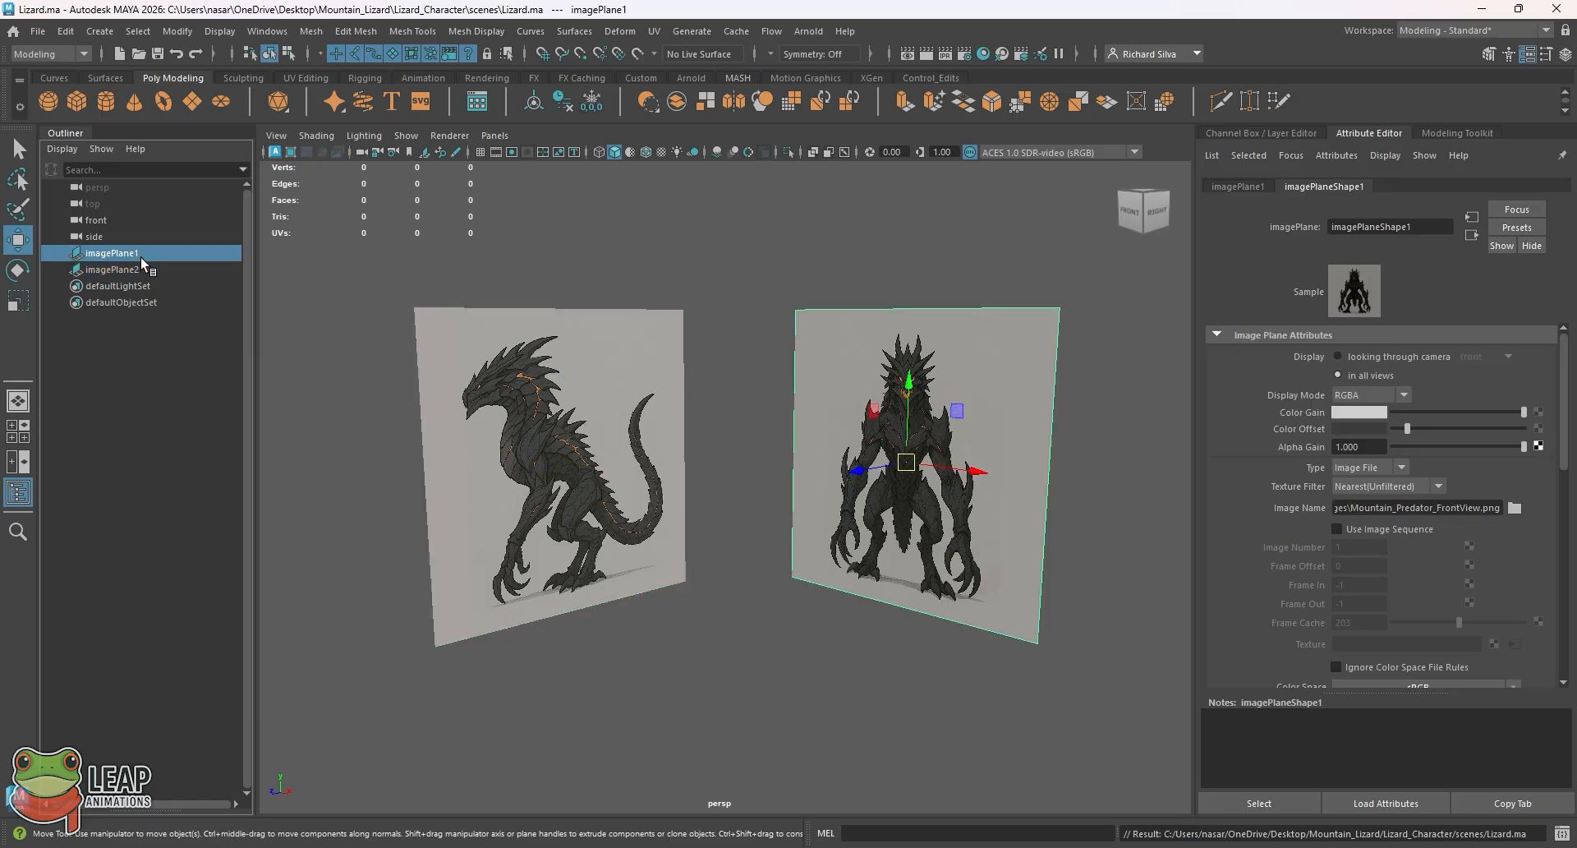
{"action": "left_click", "coordinate": [141, 267]}
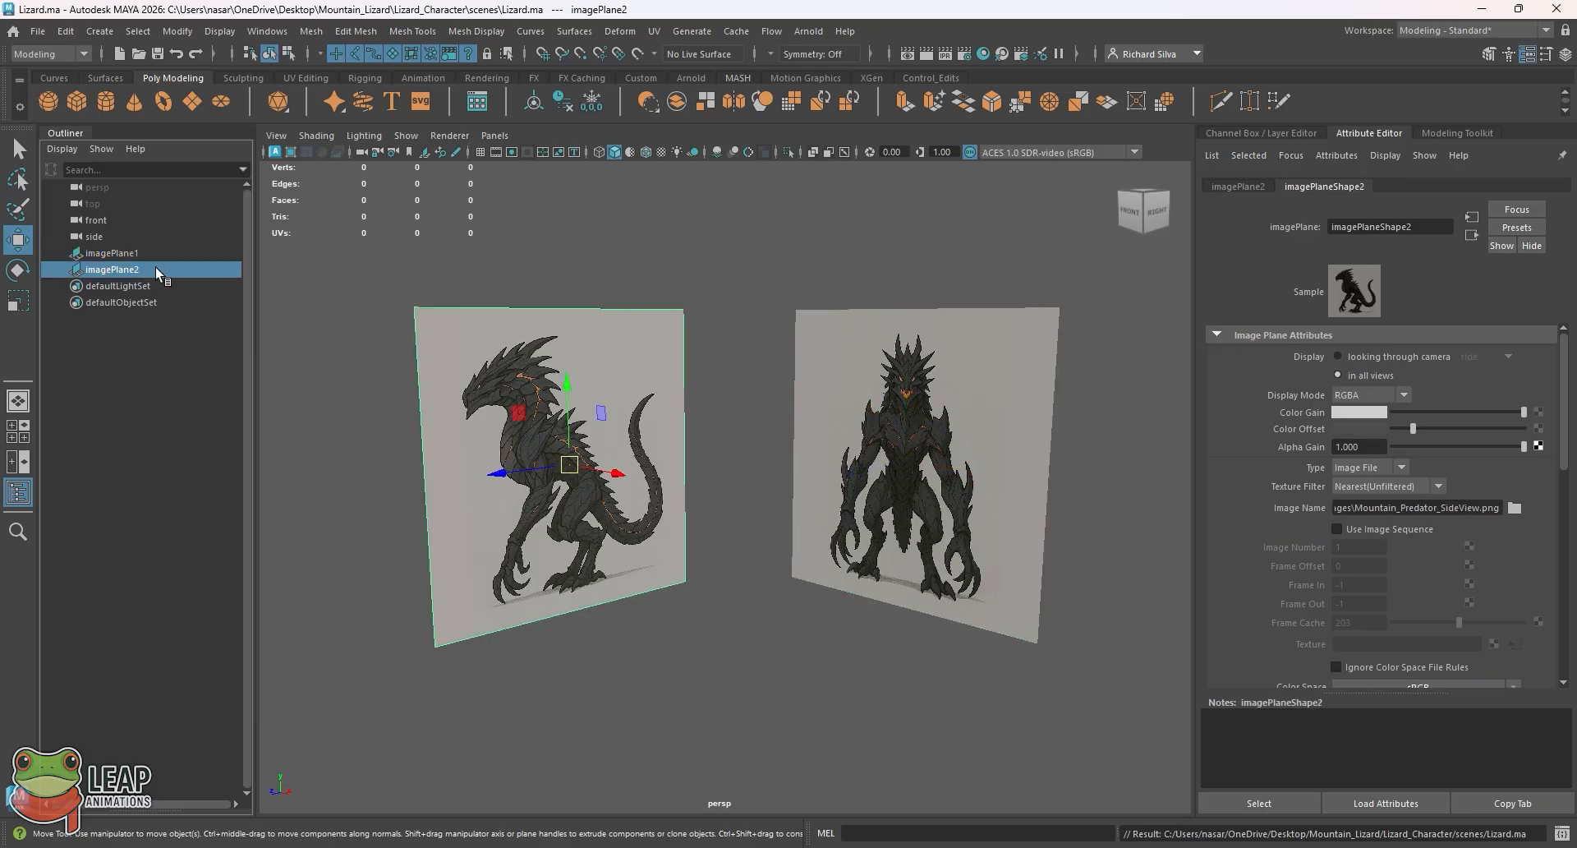
{"action": "left_click", "coordinate": [608, 290]}
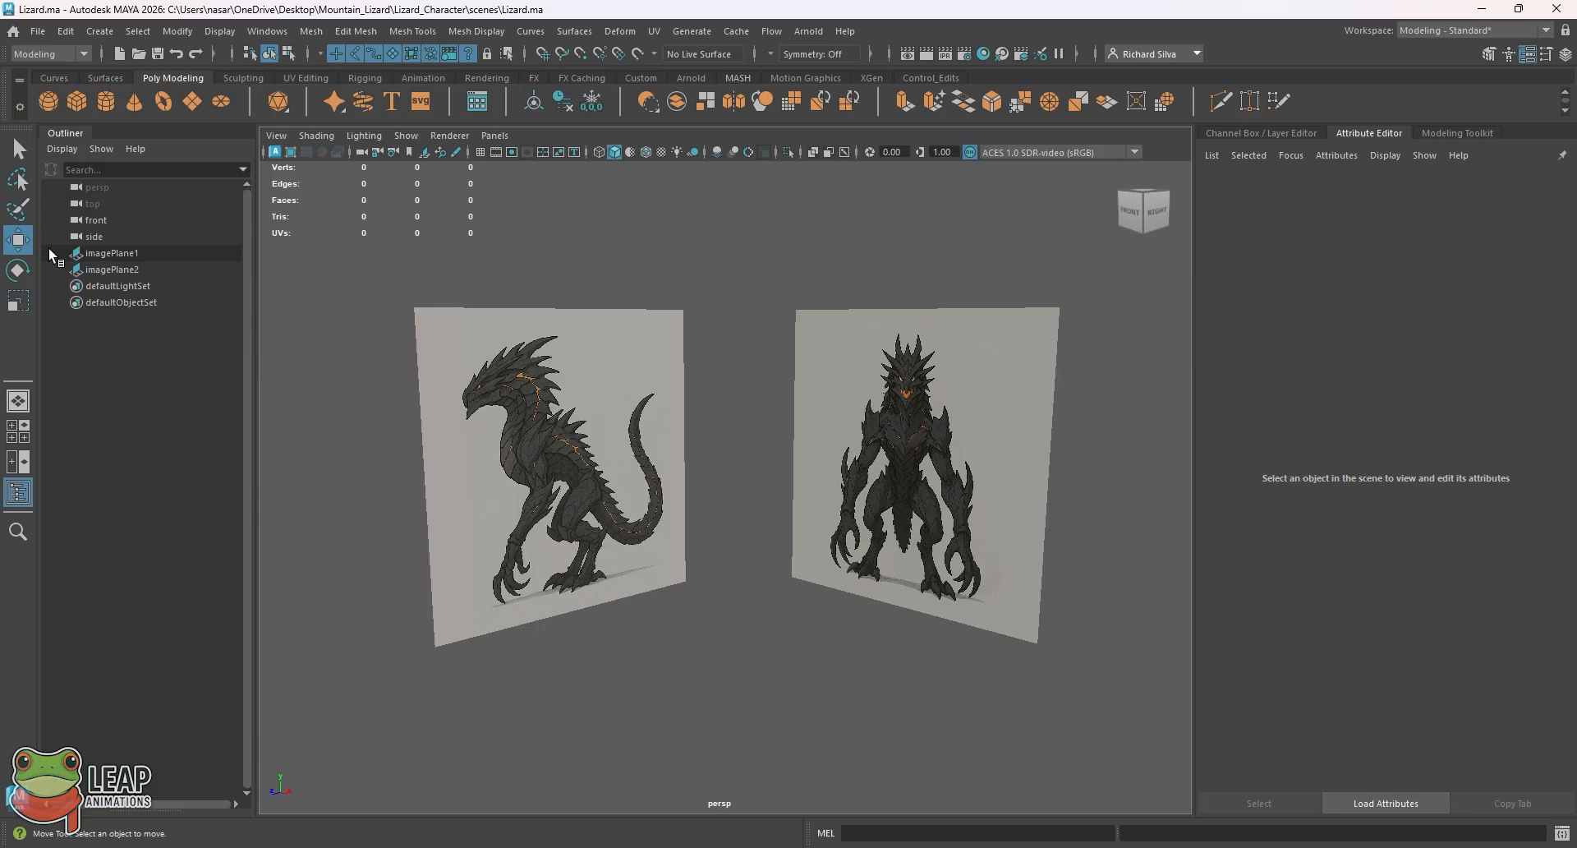
Rename imagePlane1, the front reference image, as FrontView
{"action": "double_click", "coordinate": [115, 254]}
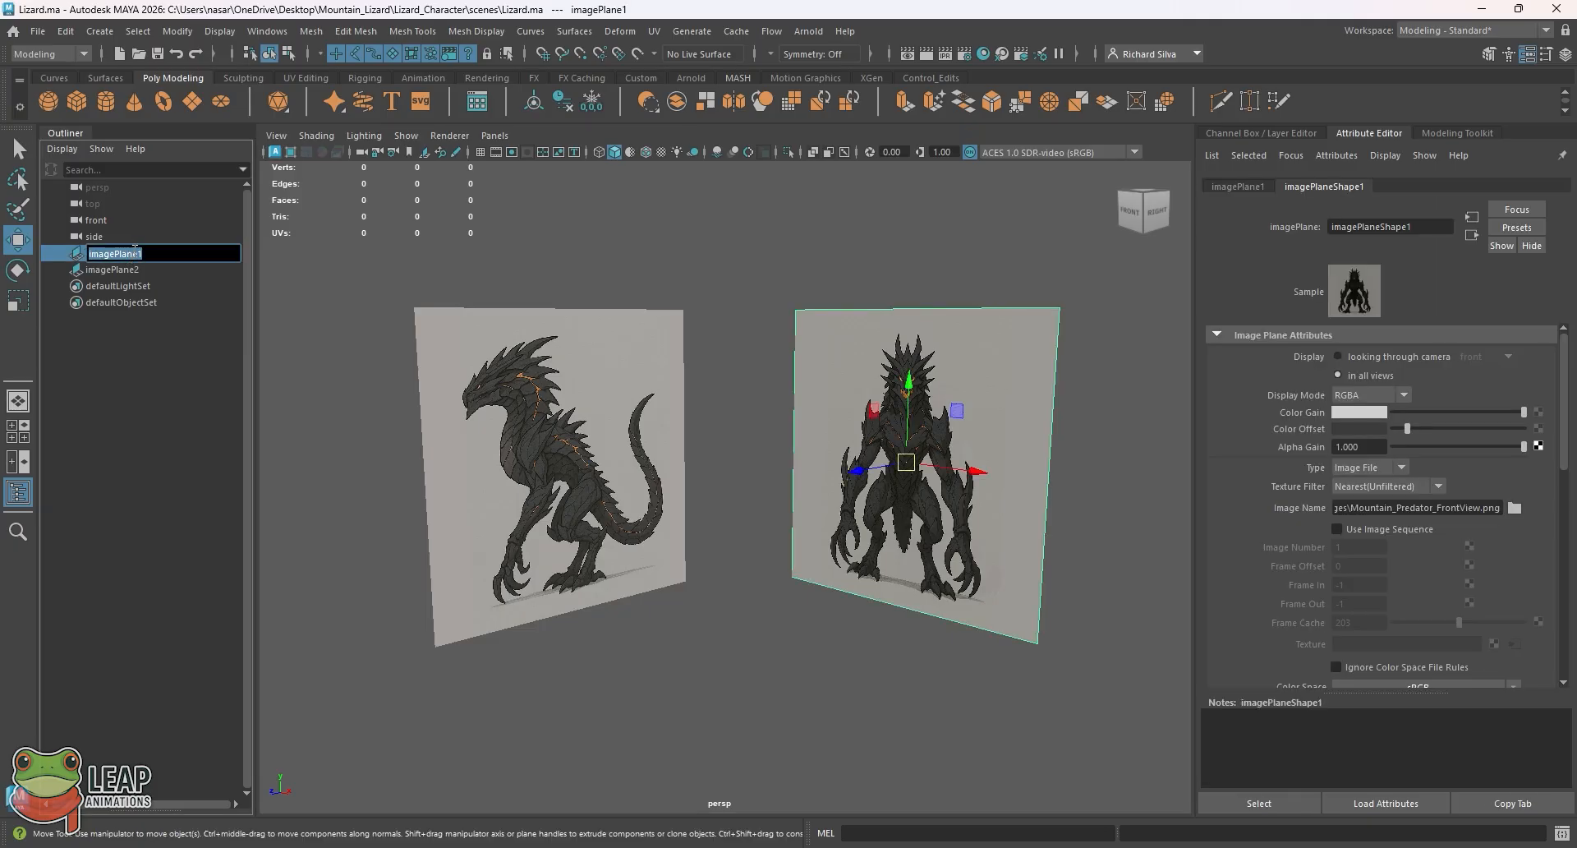
{"action": "type", "text": "Front"}
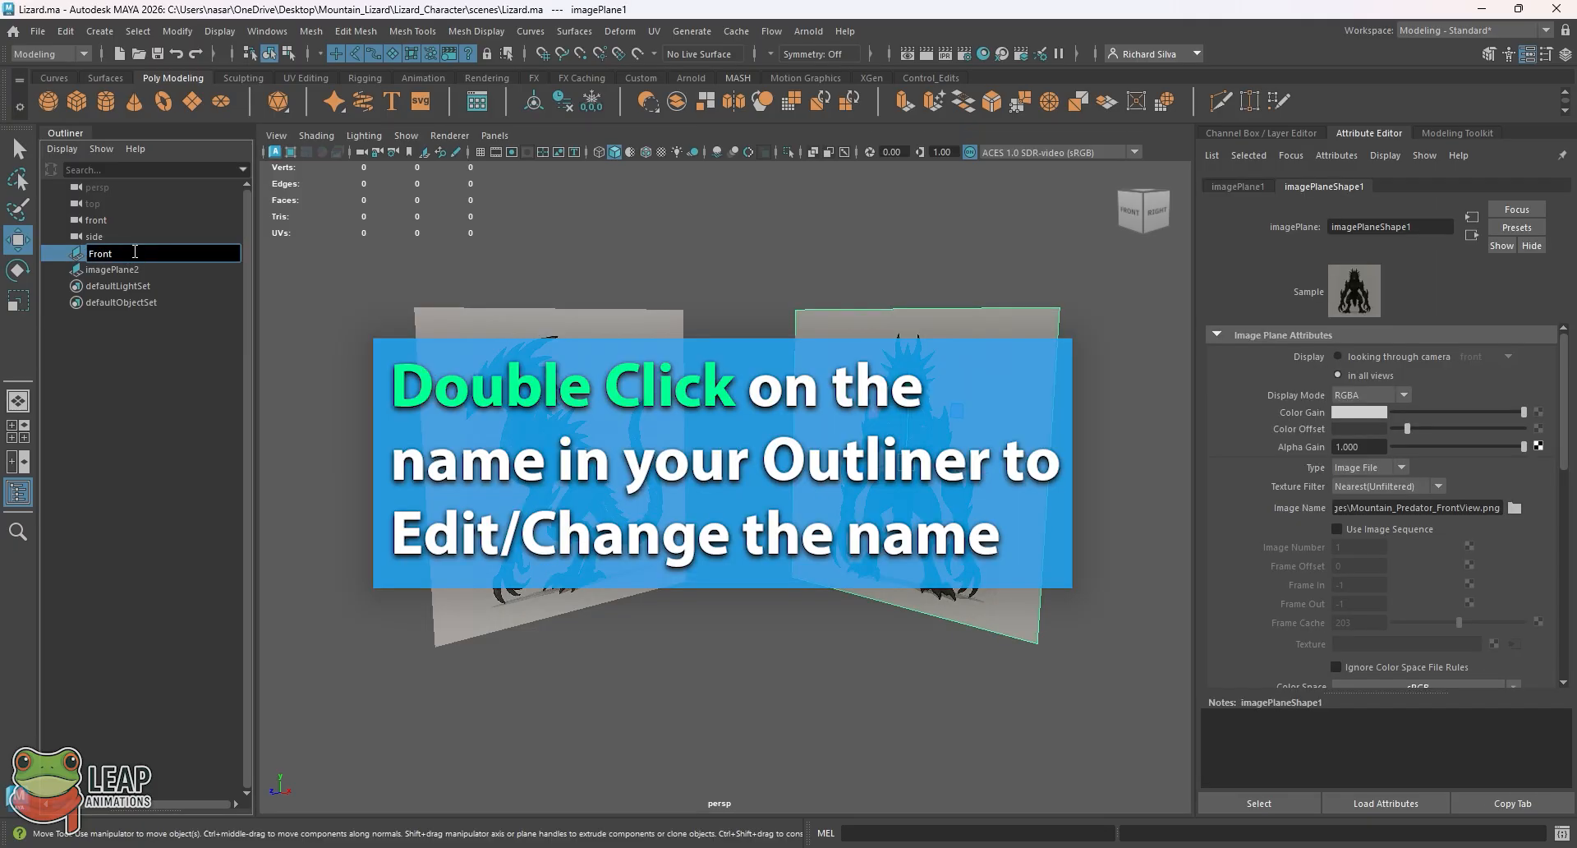
{"action": "type", "text": "View"}
{"action": "key", "text": "Return"}
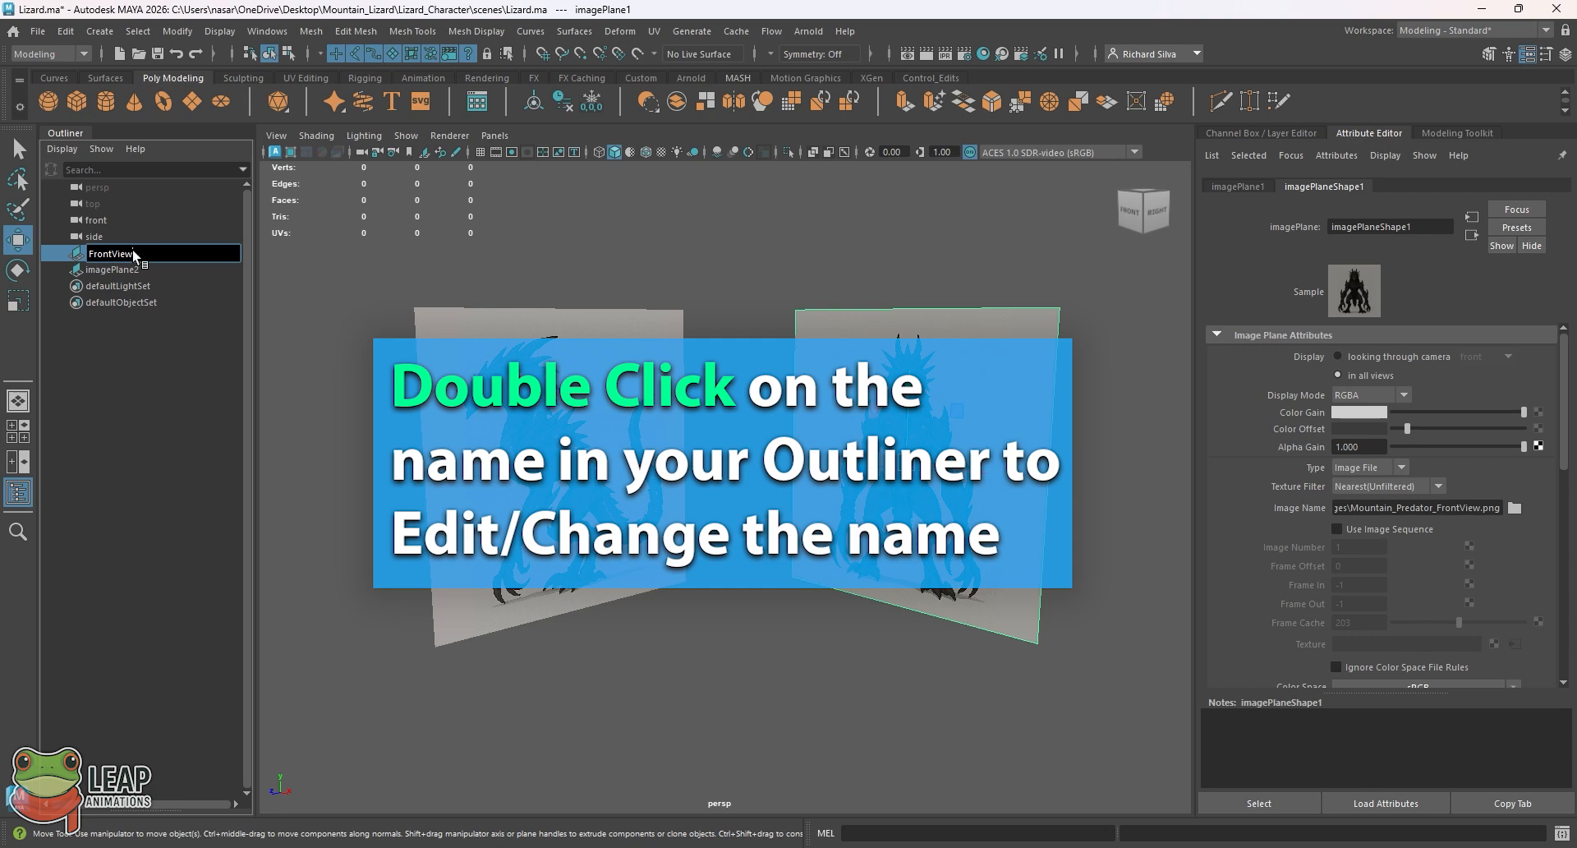
Rename imagePlane2, the side reference image, as SideView and save the scene
{"action": "left_click", "coordinate": [125, 265]}
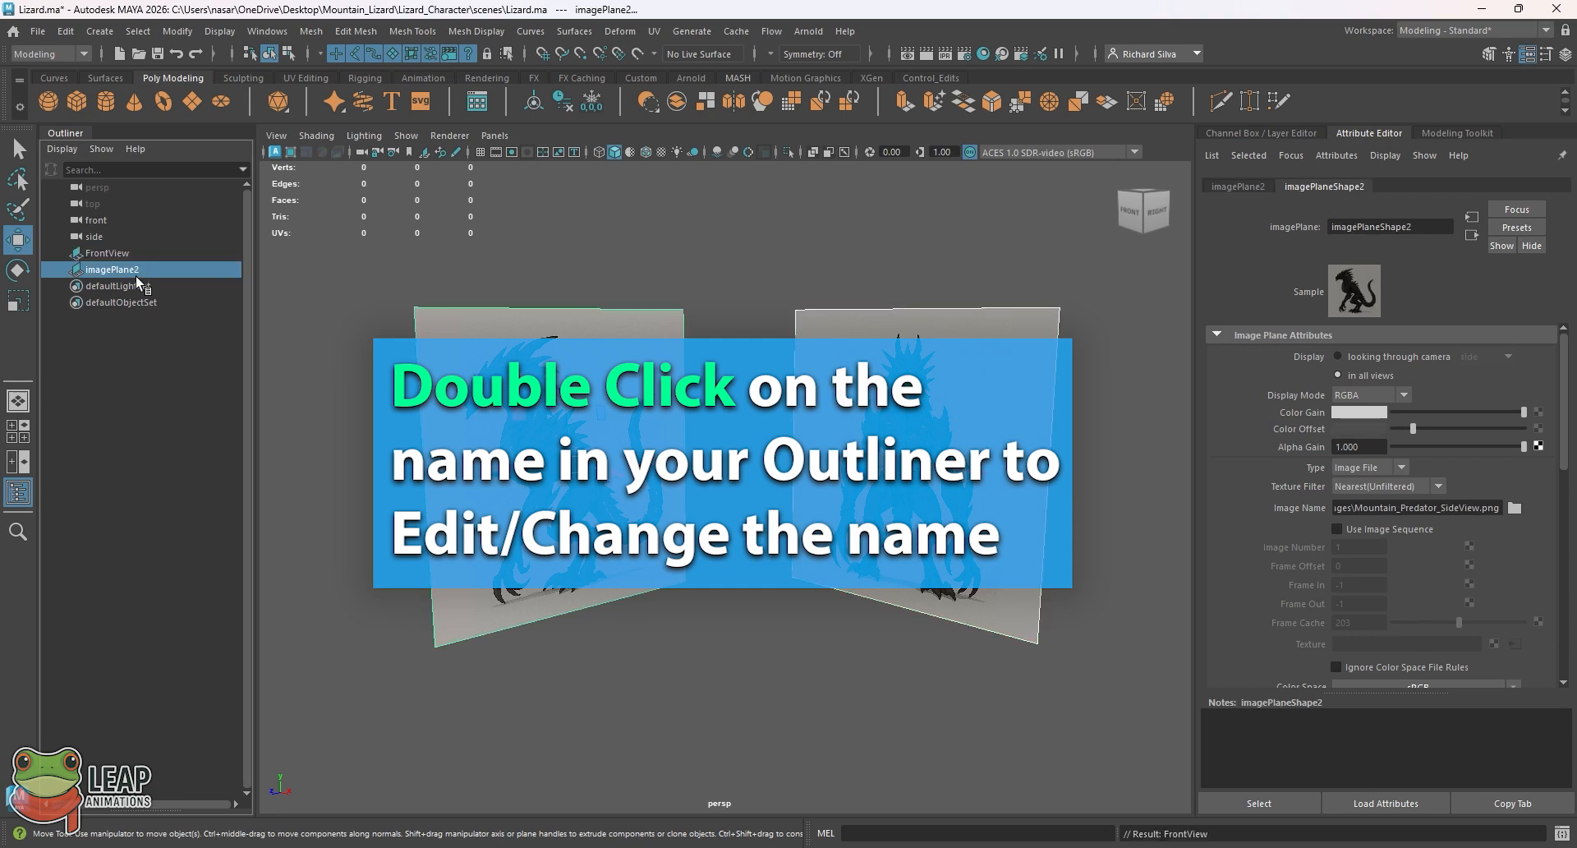
{"action": "double_click", "coordinate": [136, 277]}
{"action": "type", "text": "Side"}
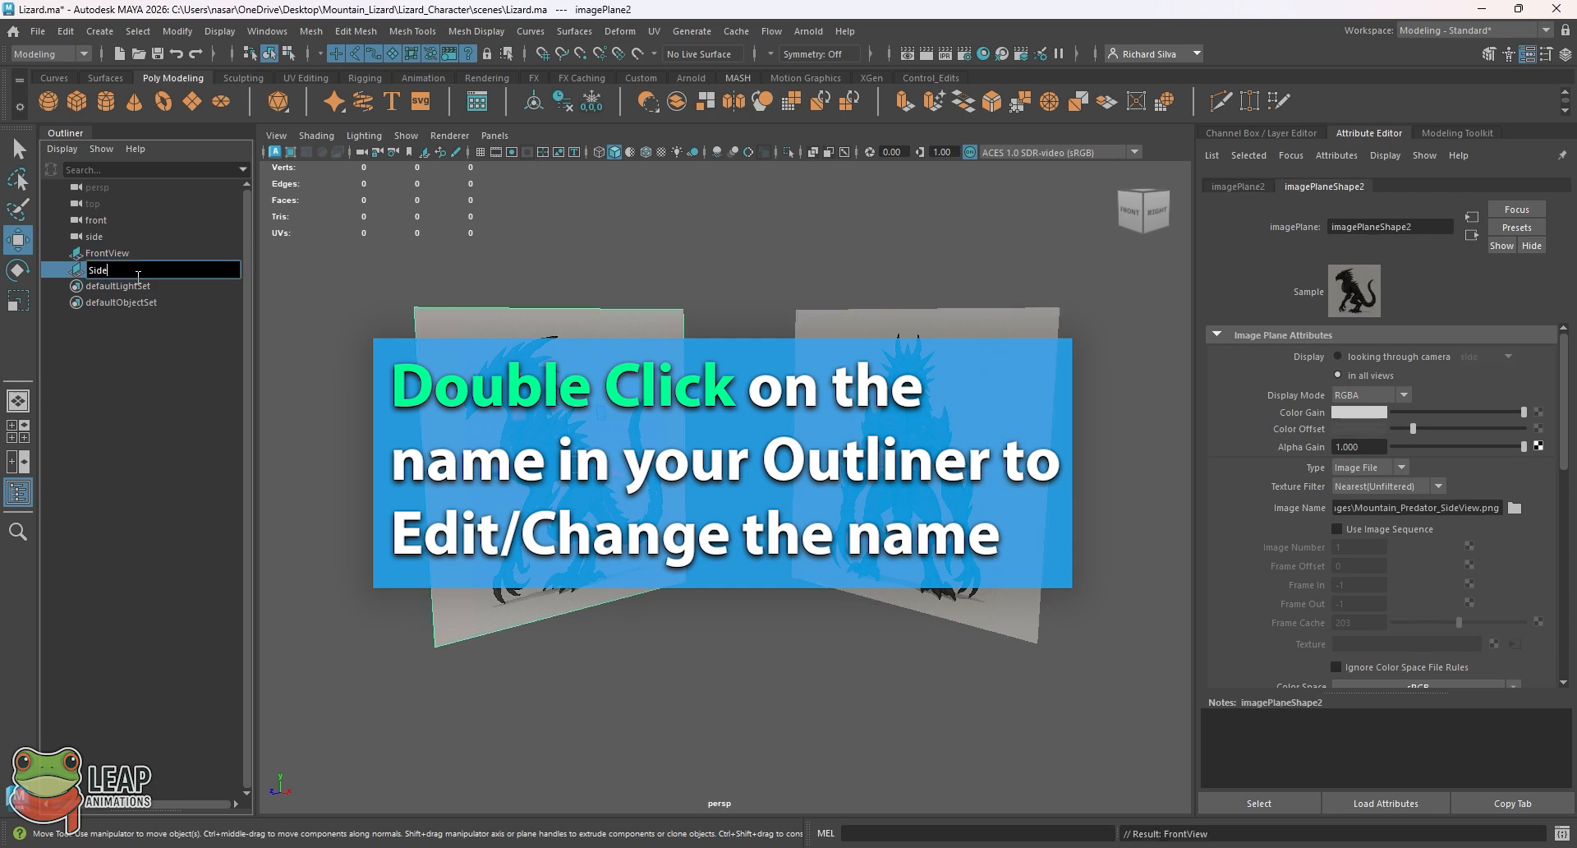
{"action": "type", "text": "View"}
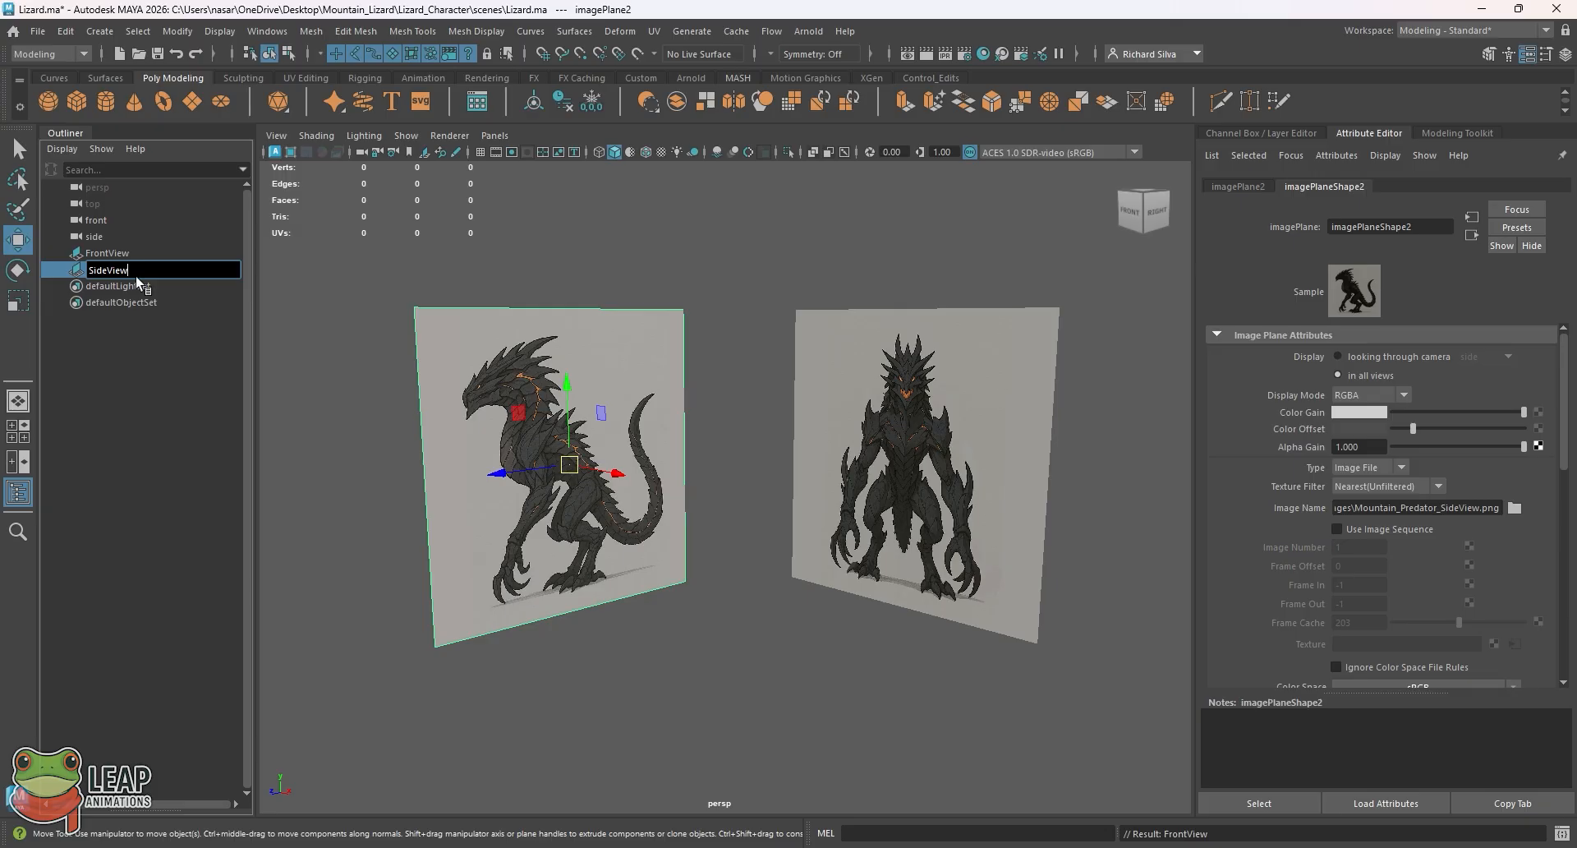
{"action": "key", "text": "Return"}
{"action": "left_click", "coordinate": [624, 270]}
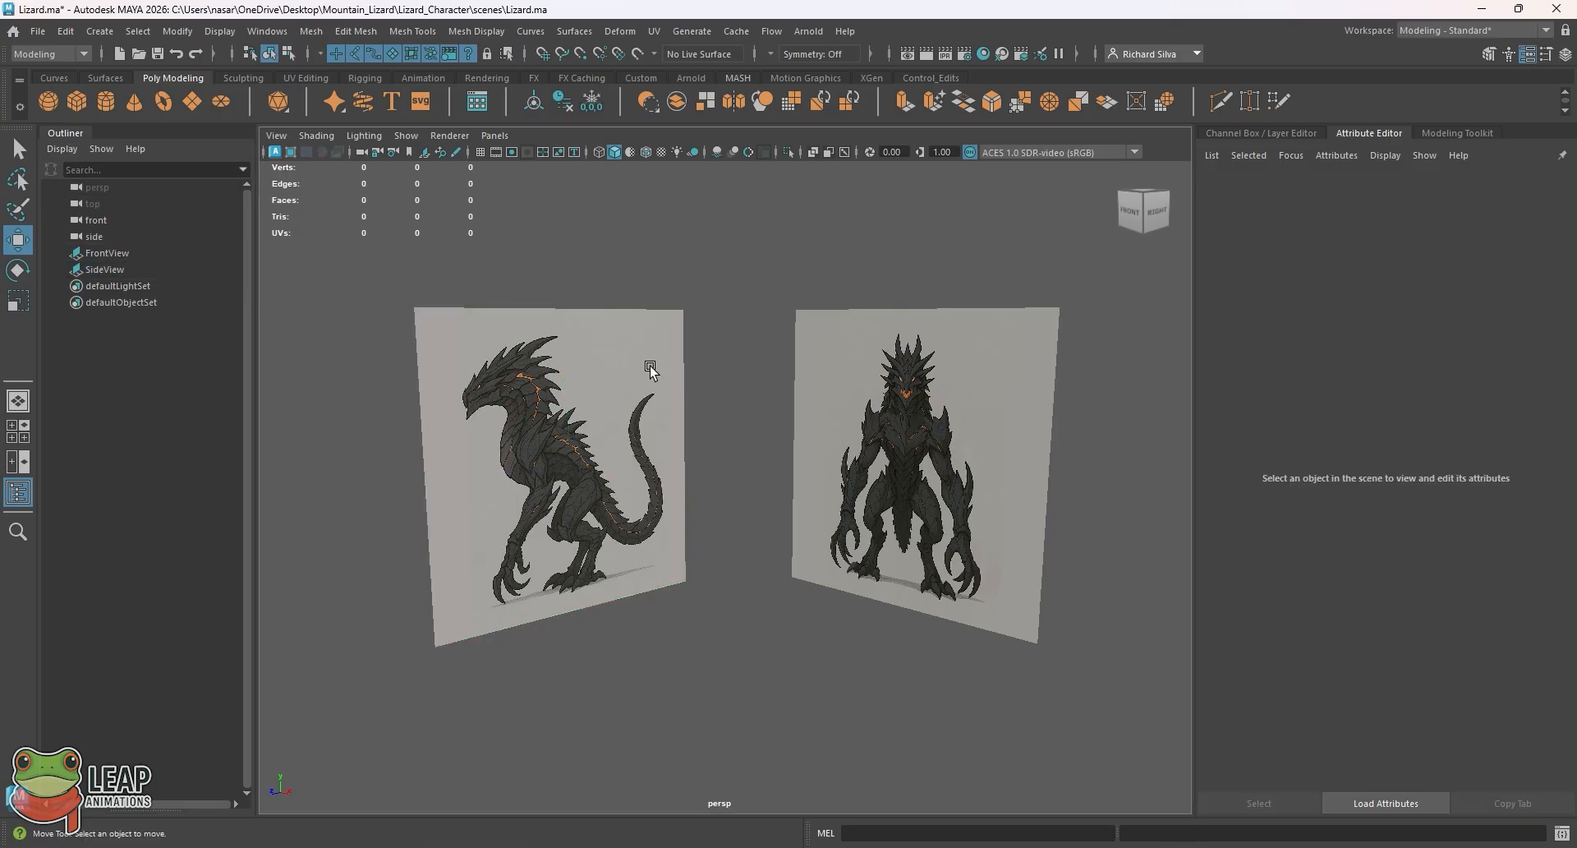
{"action": "mouse_move", "coordinate": [828, 312]}
{"action": "left_mouse_down", "text": "alt"}
{"action": "mouse_move", "coordinate": [802, 309]}
{"action": "mouse_move", "coordinate": [821, 316]}
{"action": "mouse_move", "coordinate": [802, 324]}
{"action": "left_mouse_up", "text": "alt"}
{"action": "key", "text": "ctrl+s"}
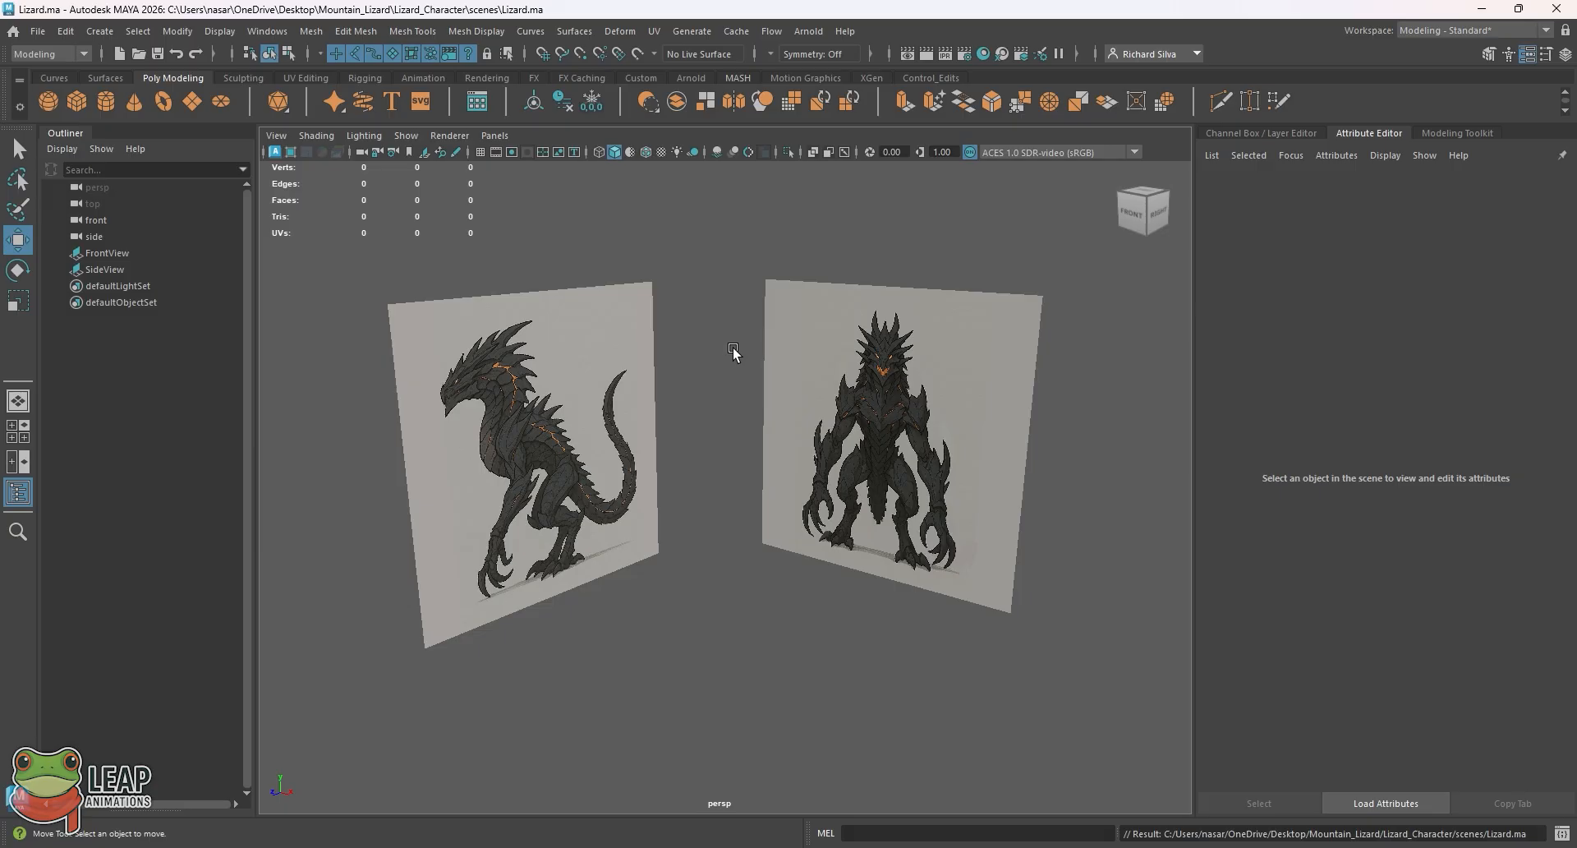
Create a polygon cube at the scene origin between the two reference images
{"action": "mouse_move", "coordinate": [753, 338]}
{"action": "left_mouse_down", "text": "alt"}
{"action": "mouse_move", "coordinate": [739, 317]}
{"action": "mouse_move", "coordinate": [752, 327]}
{"action": "left_mouse_up", "text": "alt"}
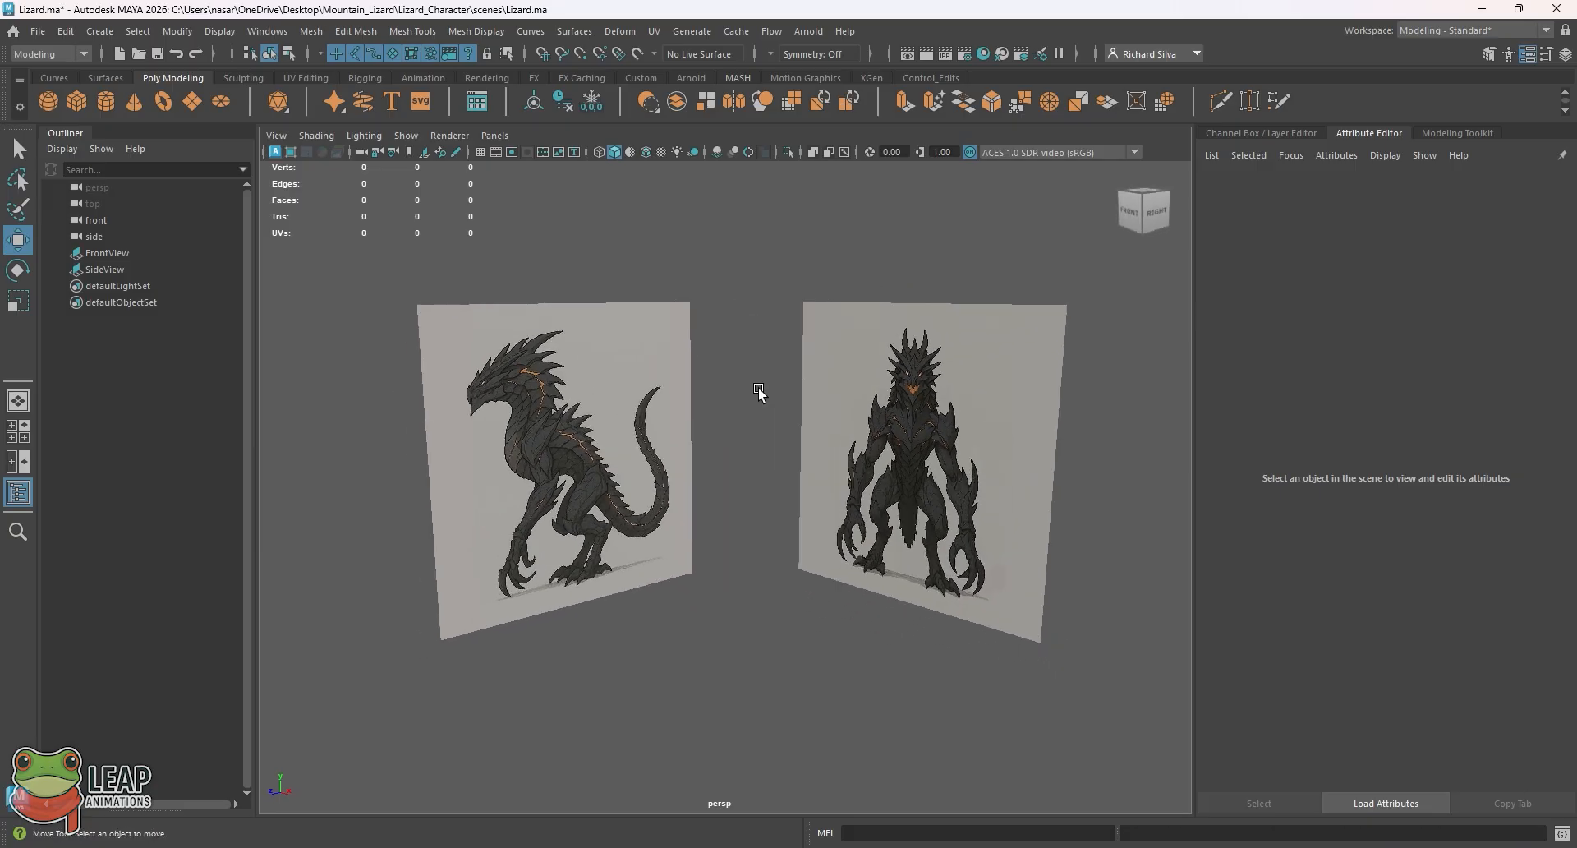
{"action": "scroll", "coordinate": [756, 401], "scroll_direction": "up", "scroll_amount": 3}
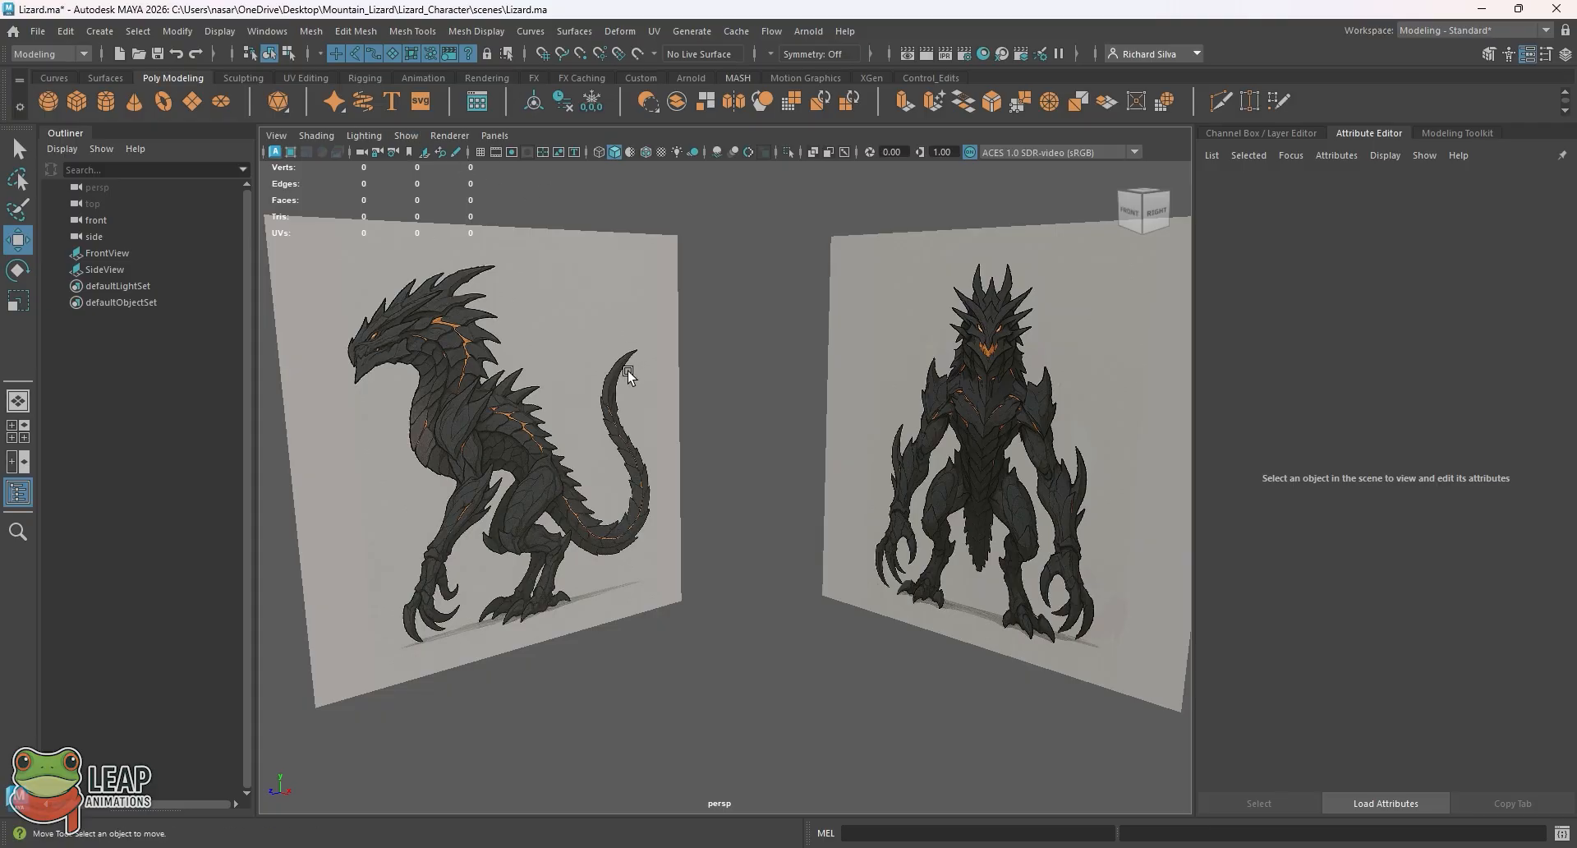
{"action": "left_click", "coordinate": [76, 99]}
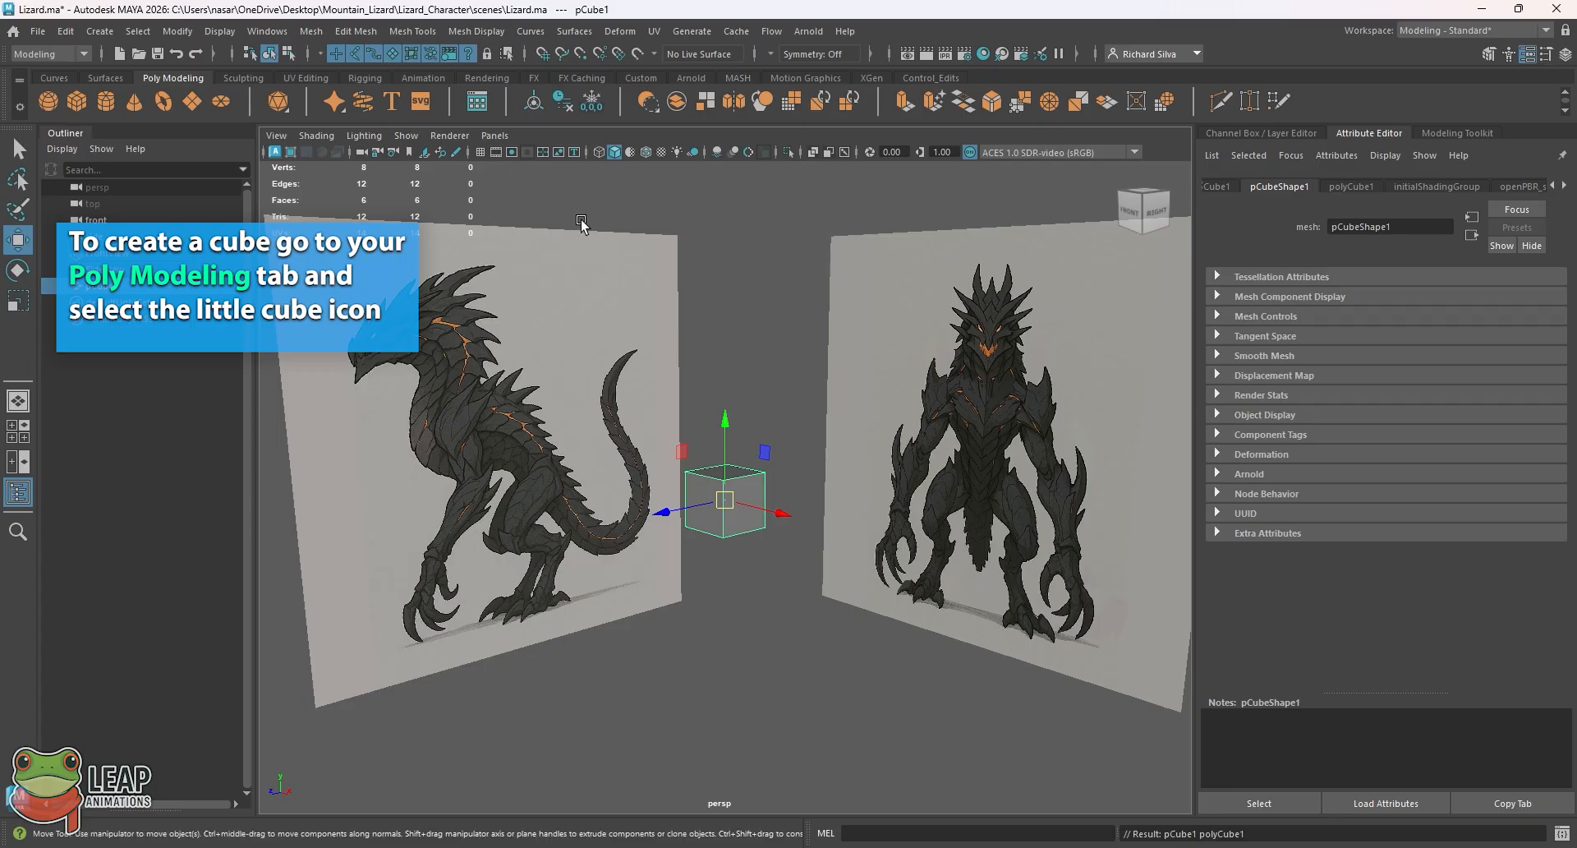
Examine the new cube's placement against the reference images in the perspective, front and side views
{"action": "left_click_drag", "start_coordinate": [694, 283], "coordinate": [764, 296], "text": "alt"}
{"action": "key", "text": "space"}
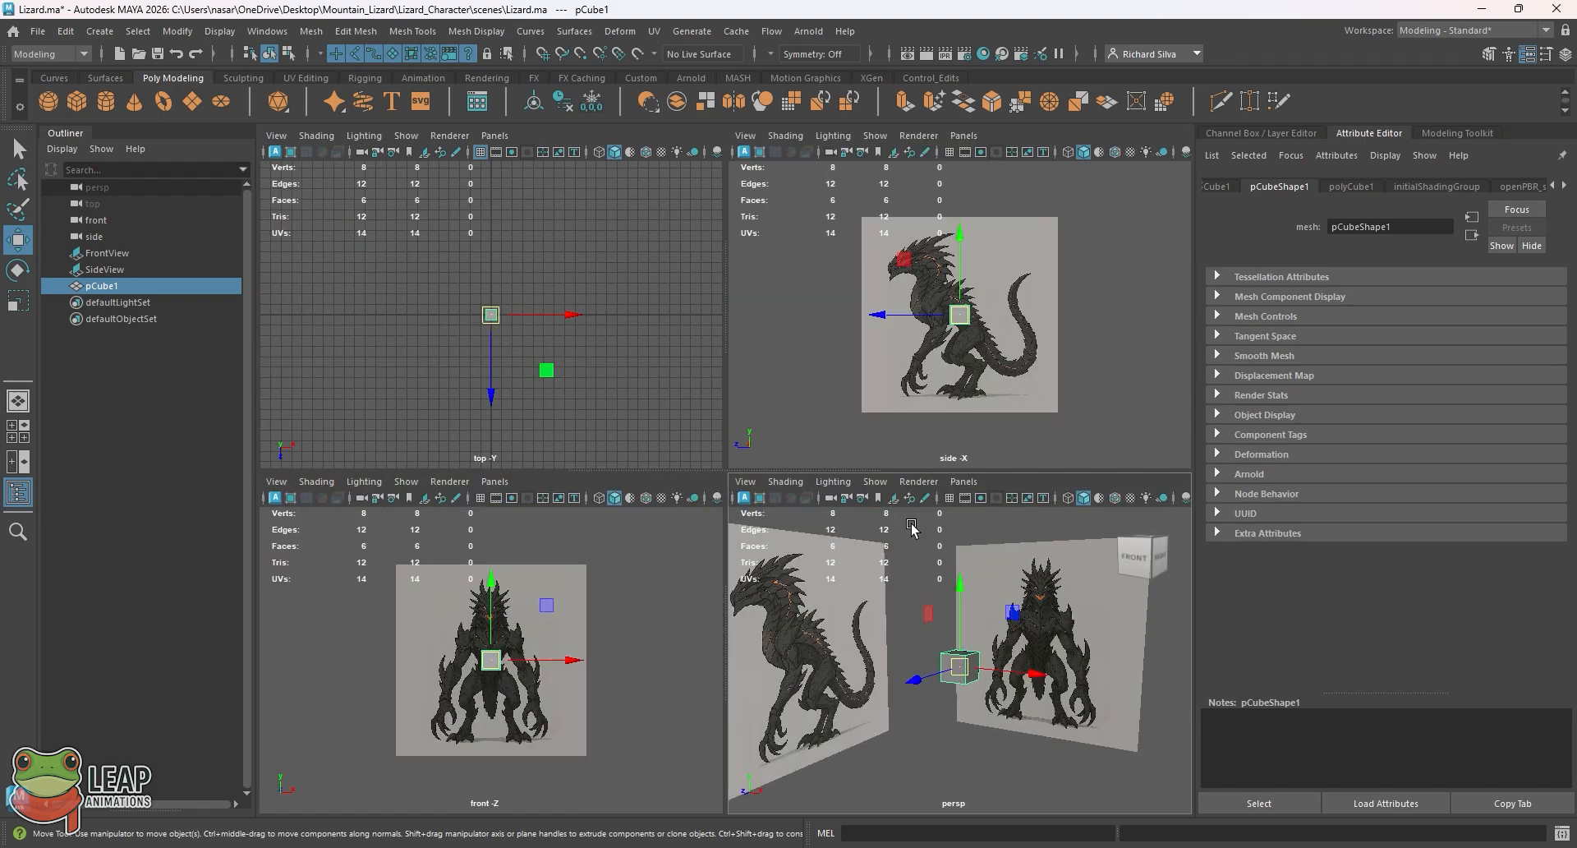
{"action": "key", "text": "space"}
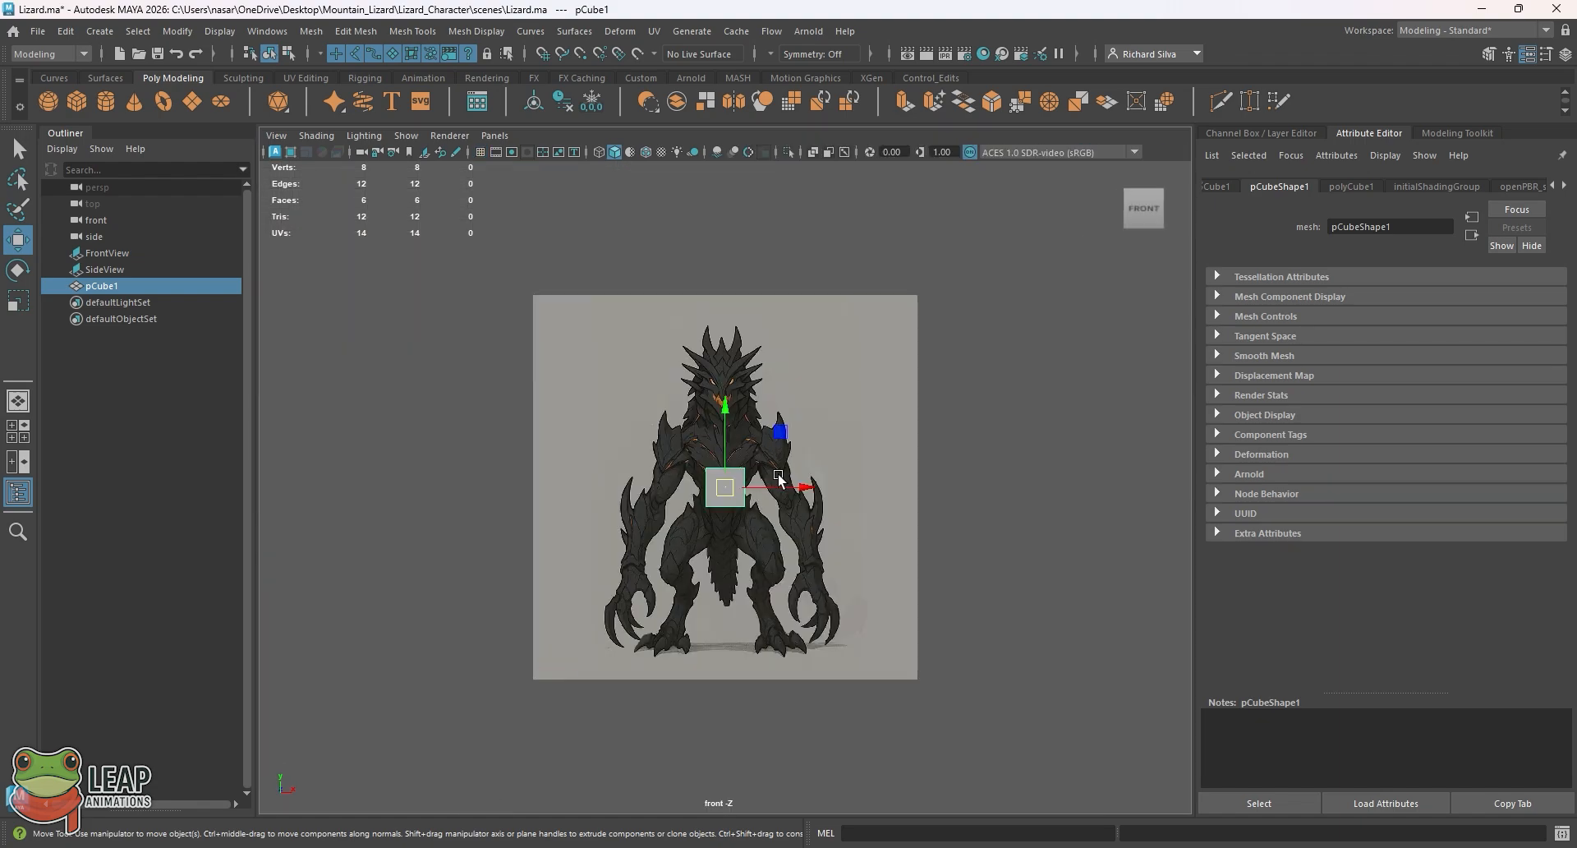
{"action": "key", "text": "space"}
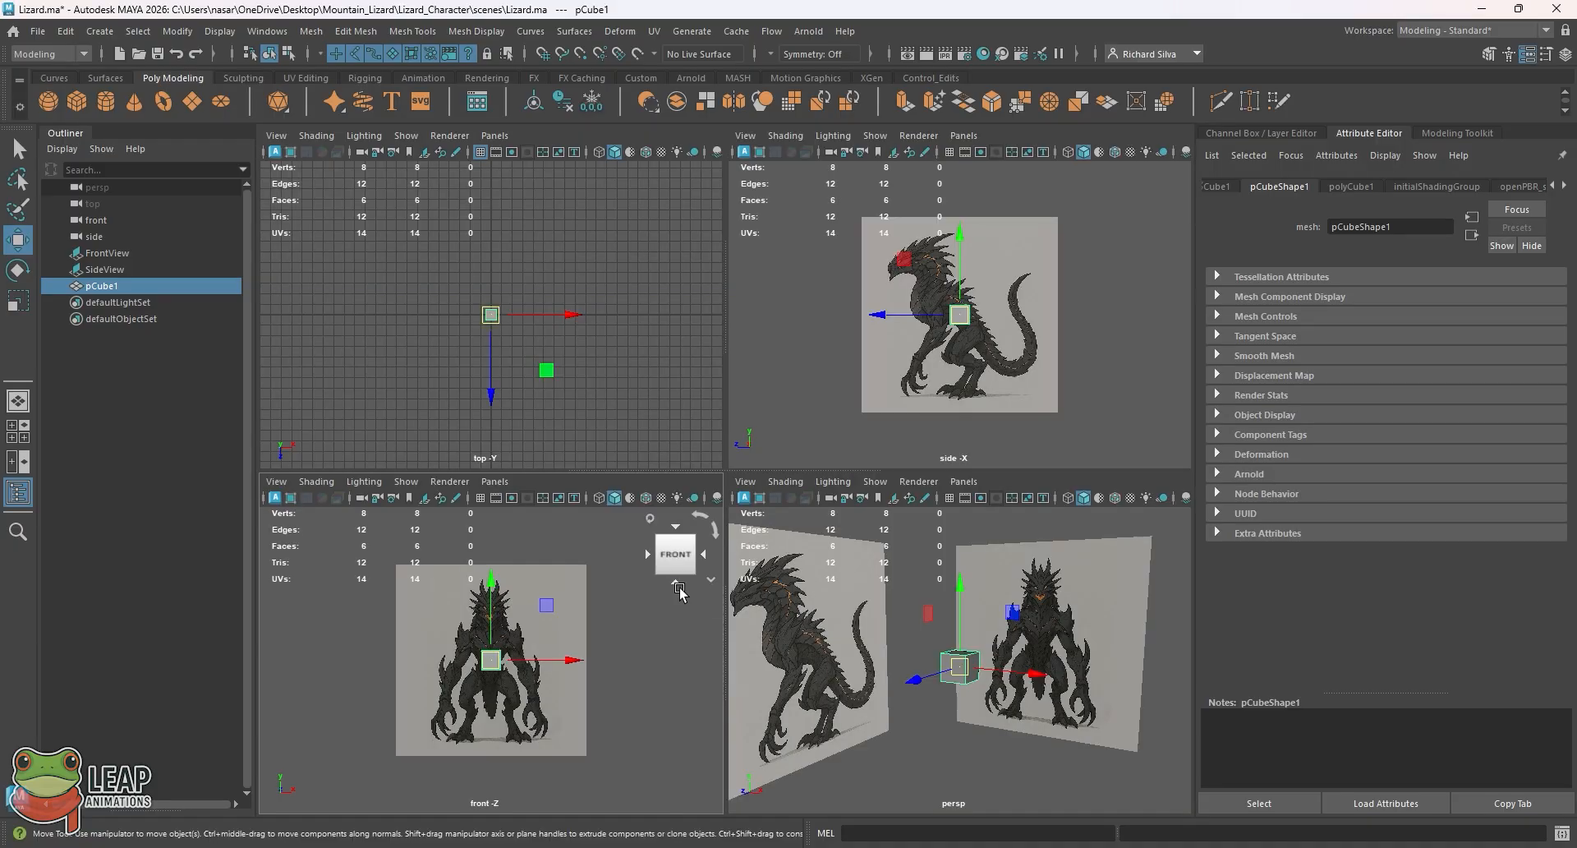
{"action": "key", "text": "space"}
{"action": "key", "text": "space"}
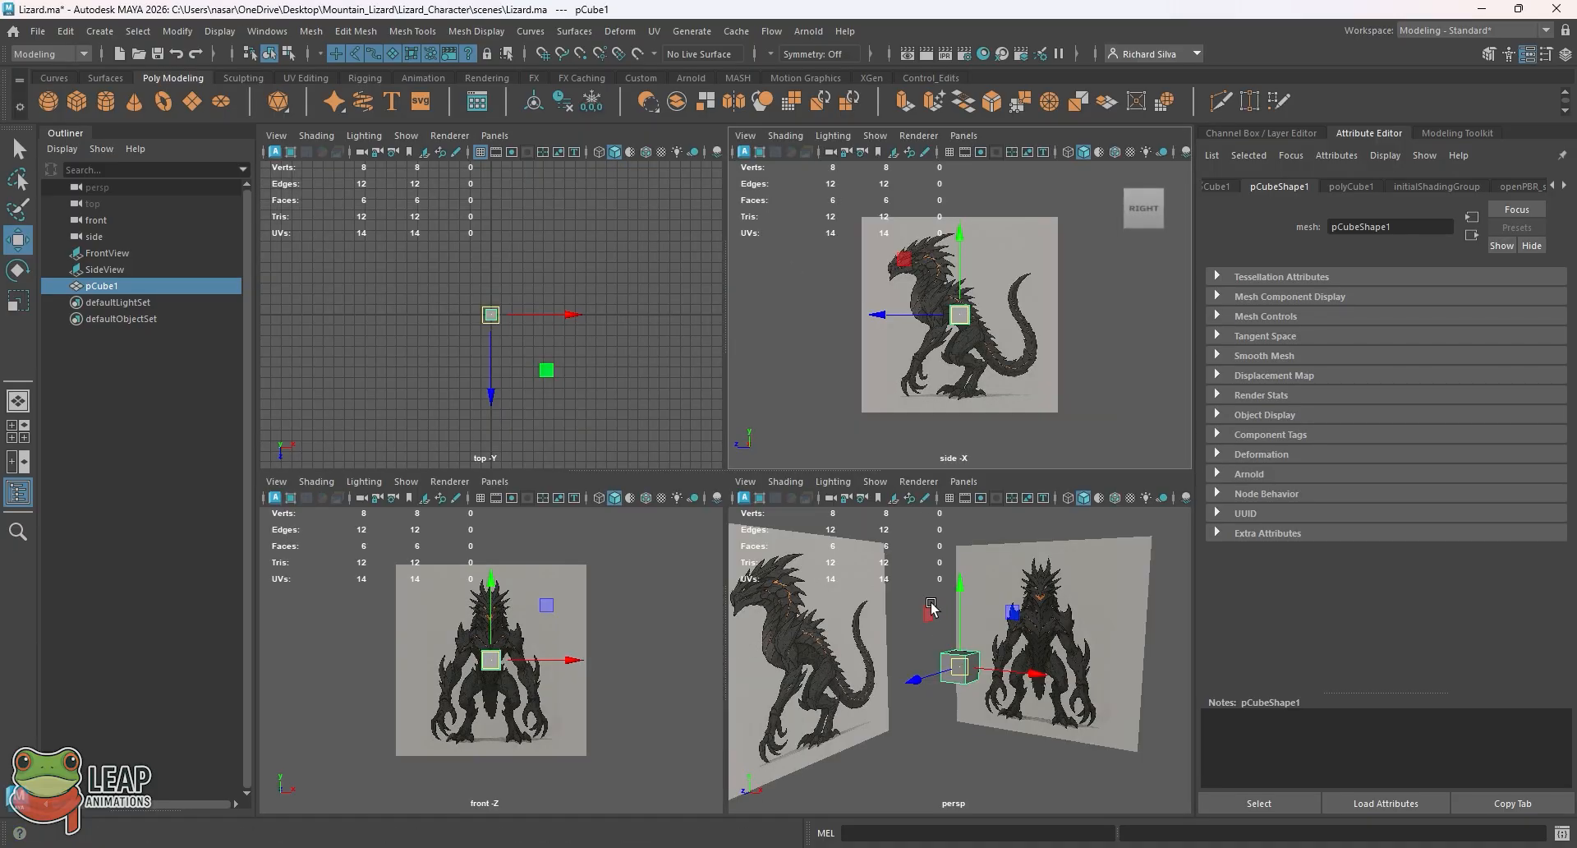
{"action": "key", "text": "space"}
{"action": "key", "text": "space"}
{"action": "key", "text": "space"}
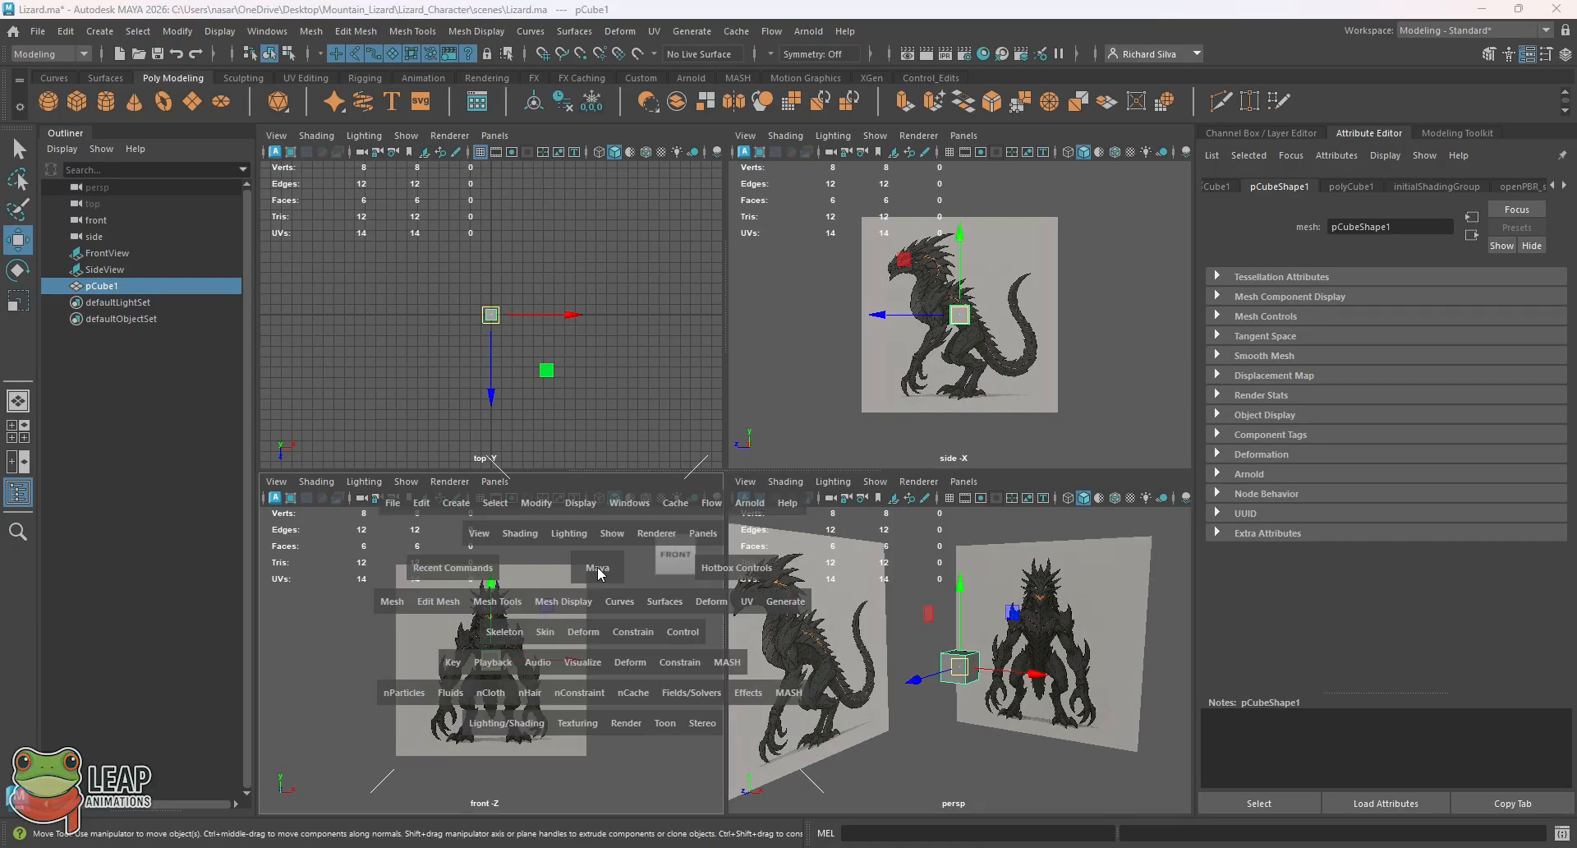
{"action": "key", "text": "space"}
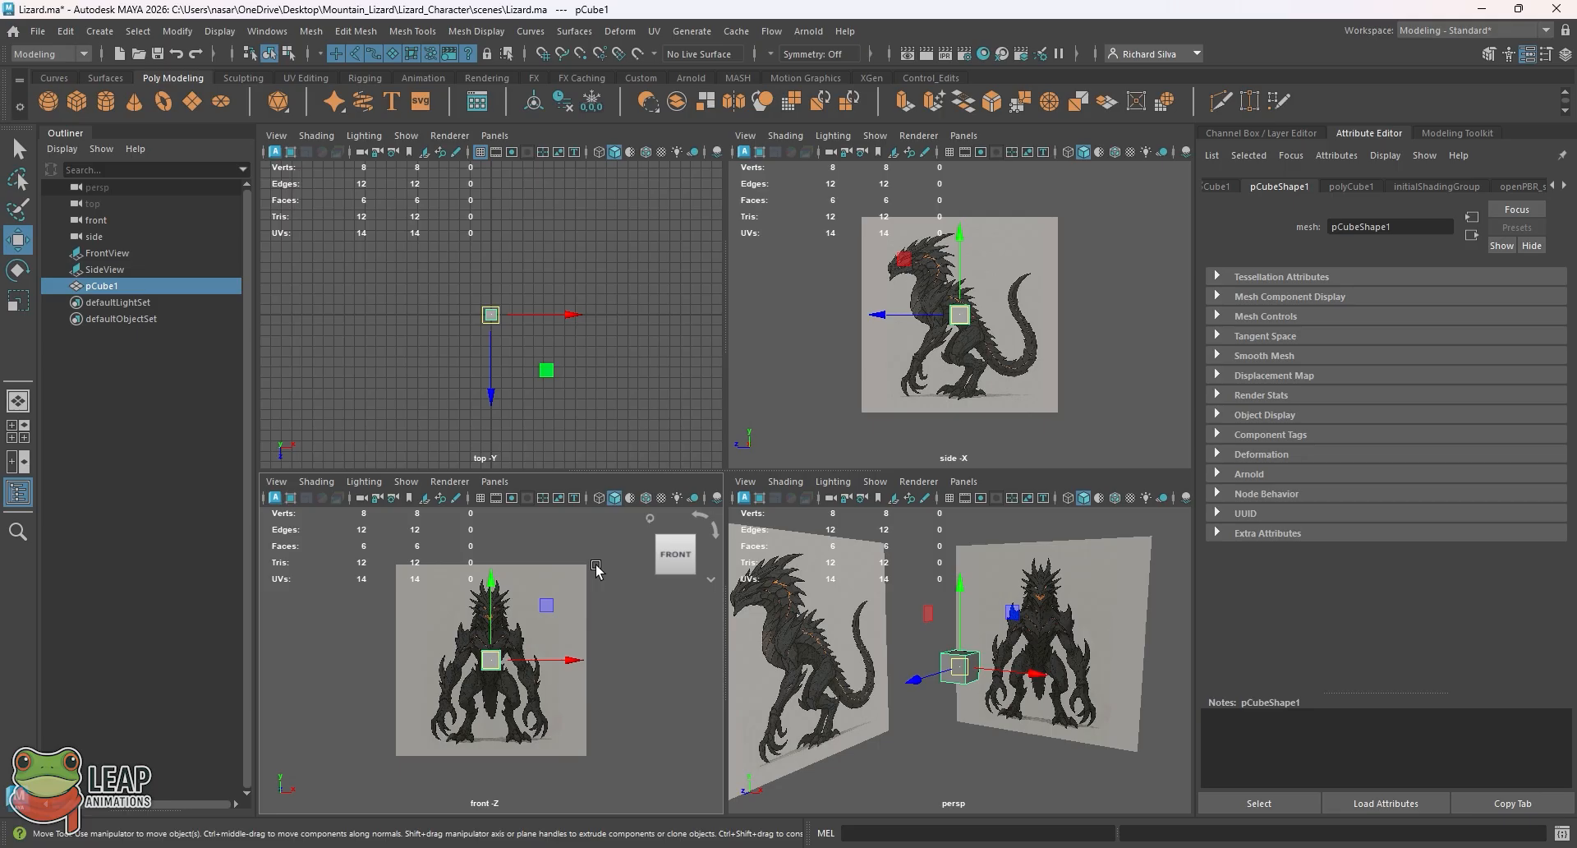
Restore the standard four-view layout, deselect the cube and show only the perspective view
{"action": "key", "text": "space"}
{"action": "key", "text": "space"}
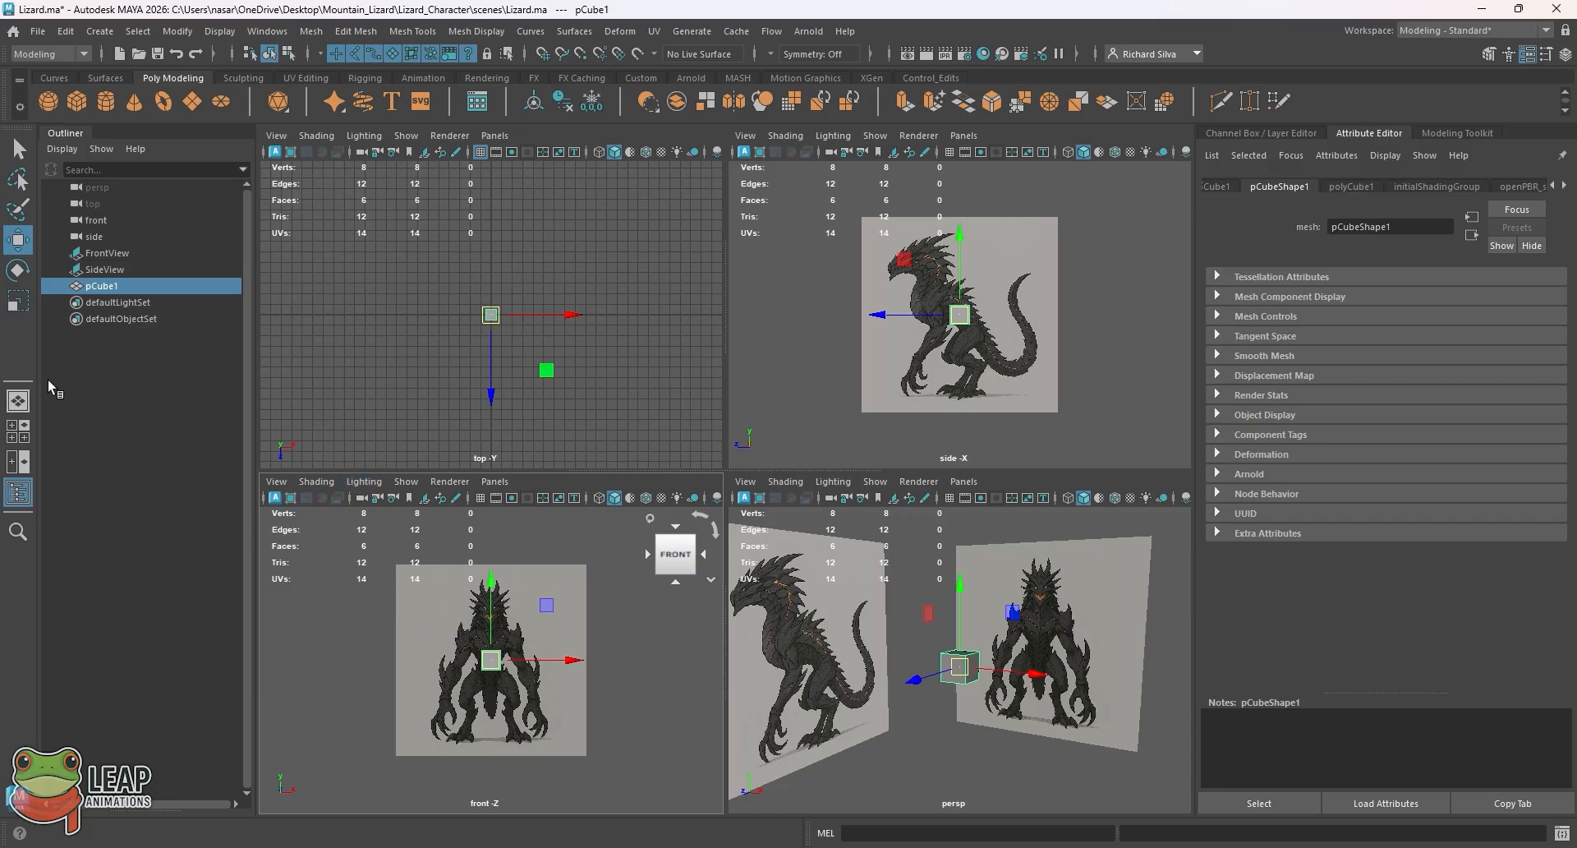
{"action": "left_click", "coordinate": [21, 435]}
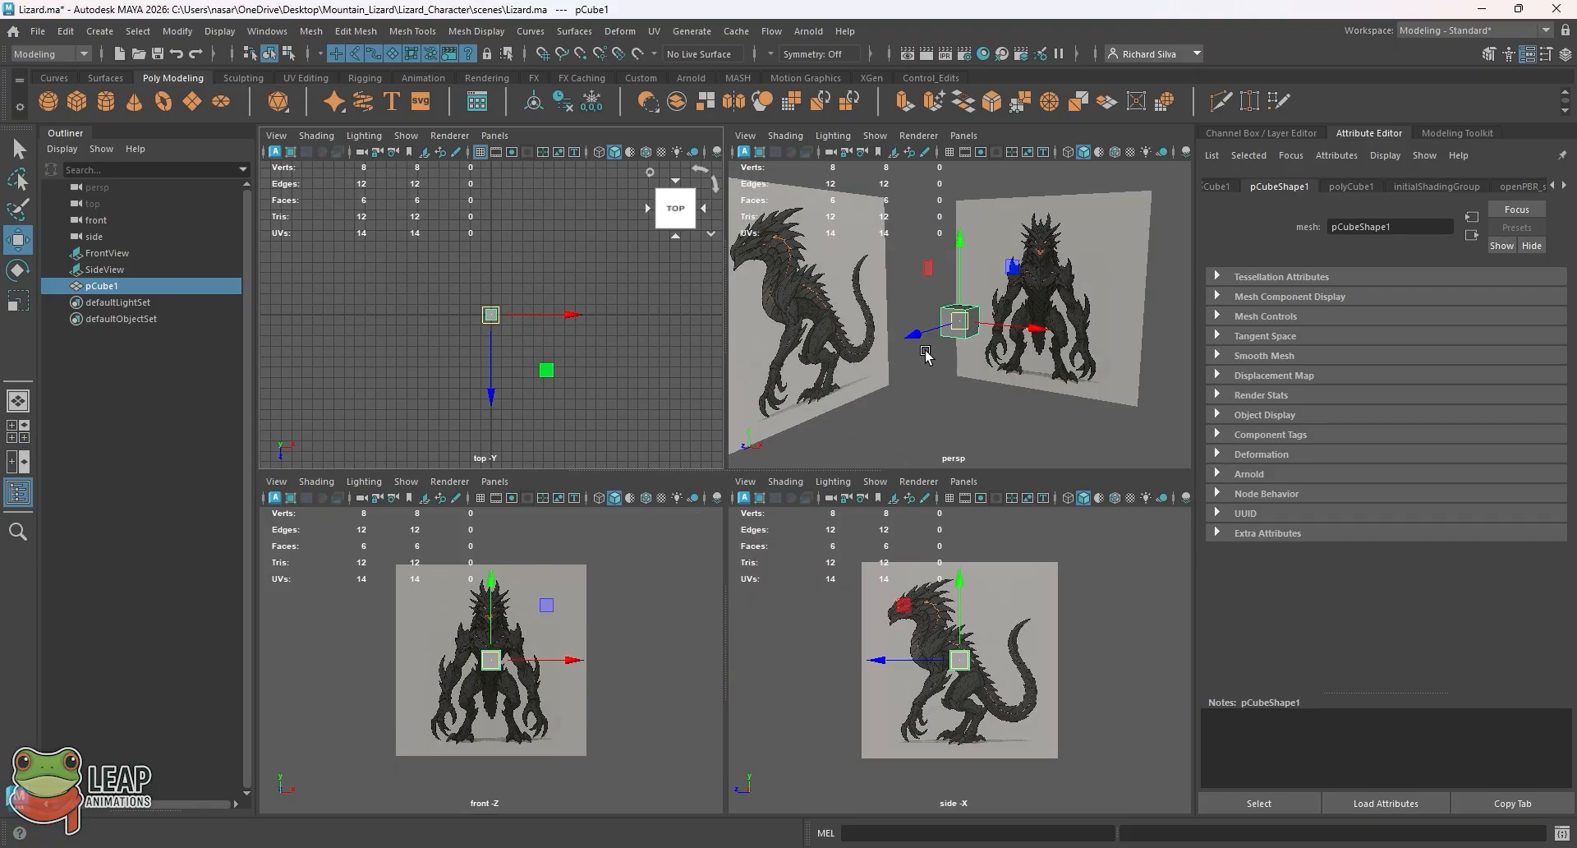
{"action": "left_click", "coordinate": [935, 402]}
{"action": "key", "text": "space"}
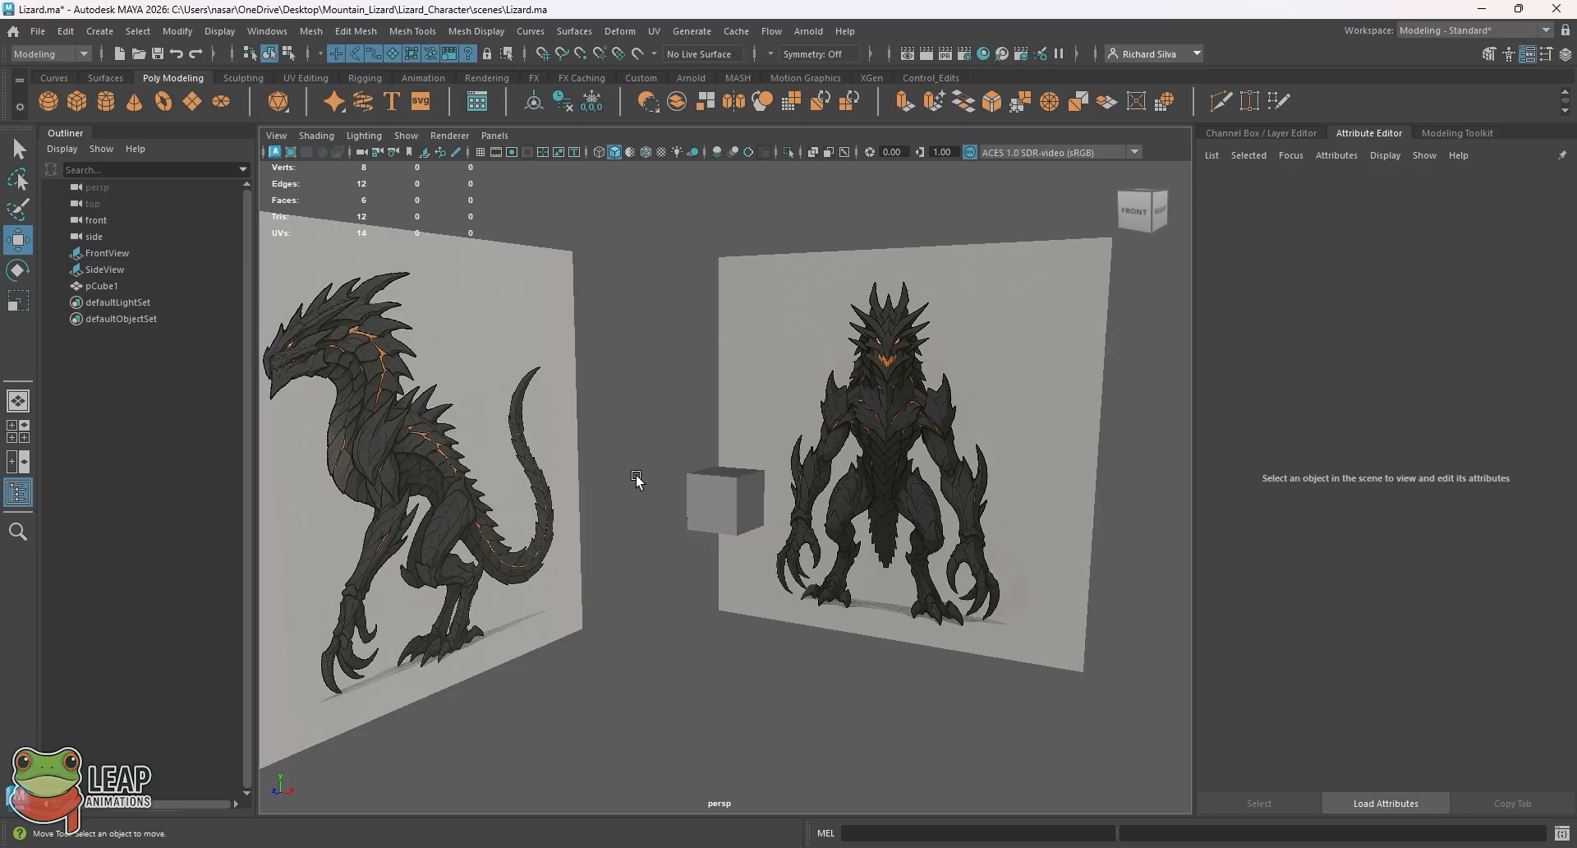
Select the cube between the two reference images and turn on Object X symmetry
{"action": "left_click_drag", "start_coordinate": [775, 450], "coordinate": [736, 485], "text": "alt"}
{"action": "left_click", "coordinate": [736, 485]}
{"action": "right_click_drag", "start_coordinate": [736, 484], "coordinate": [765, 507], "text": "alt"}
{"action": "left_click_drag", "start_coordinate": [765, 507], "coordinate": [698, 399], "text": "alt"}
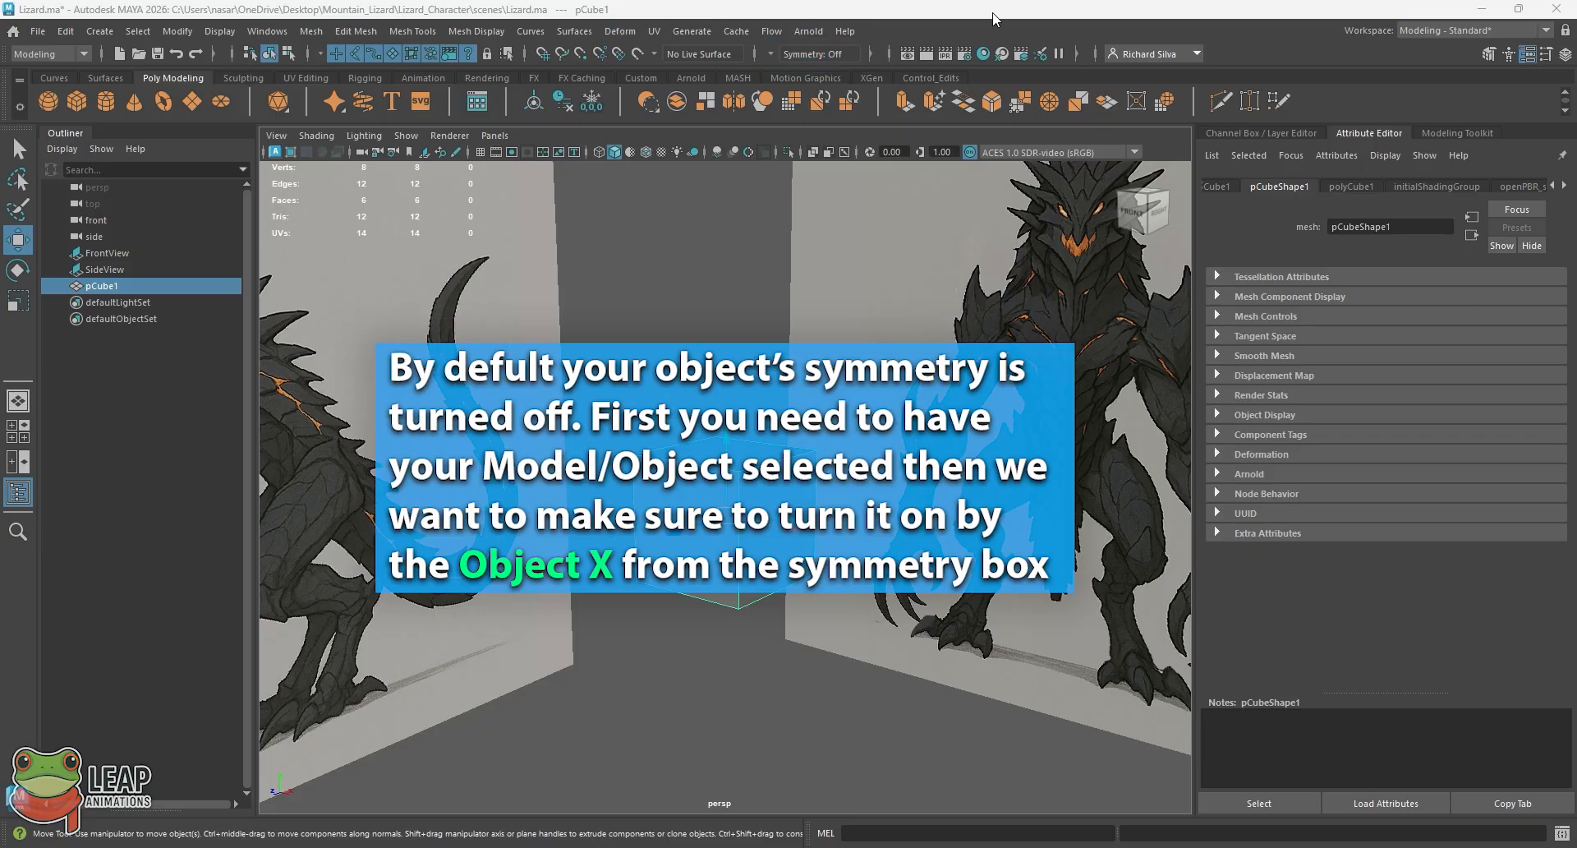
{"action": "double_click", "coordinate": [1036, 10]}
{"action": "left_click", "coordinate": [762, 141]}
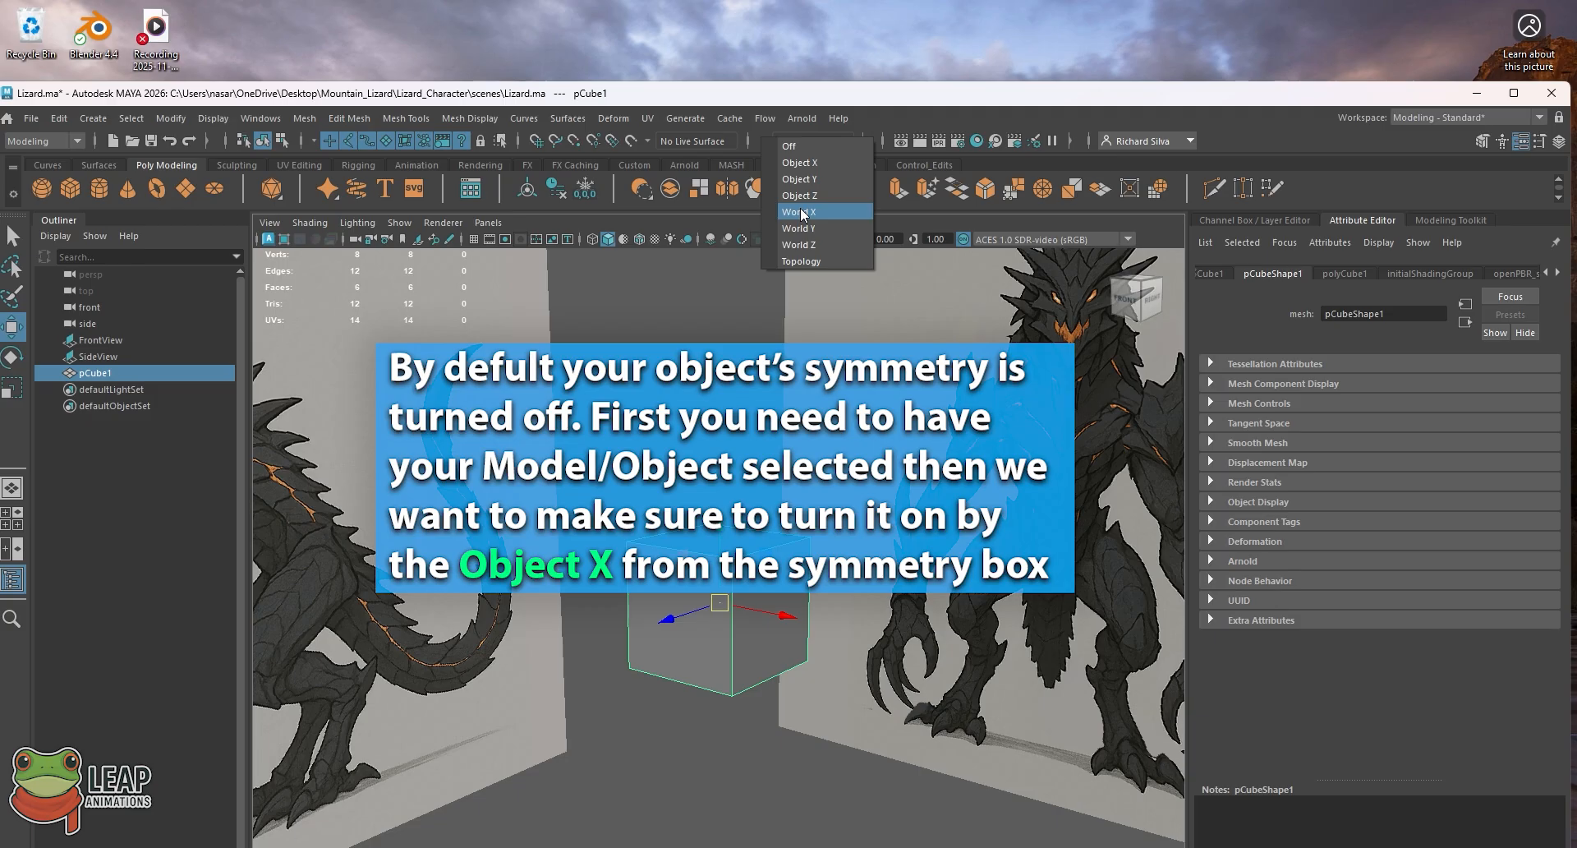
{"action": "left_click", "coordinate": [825, 164]}
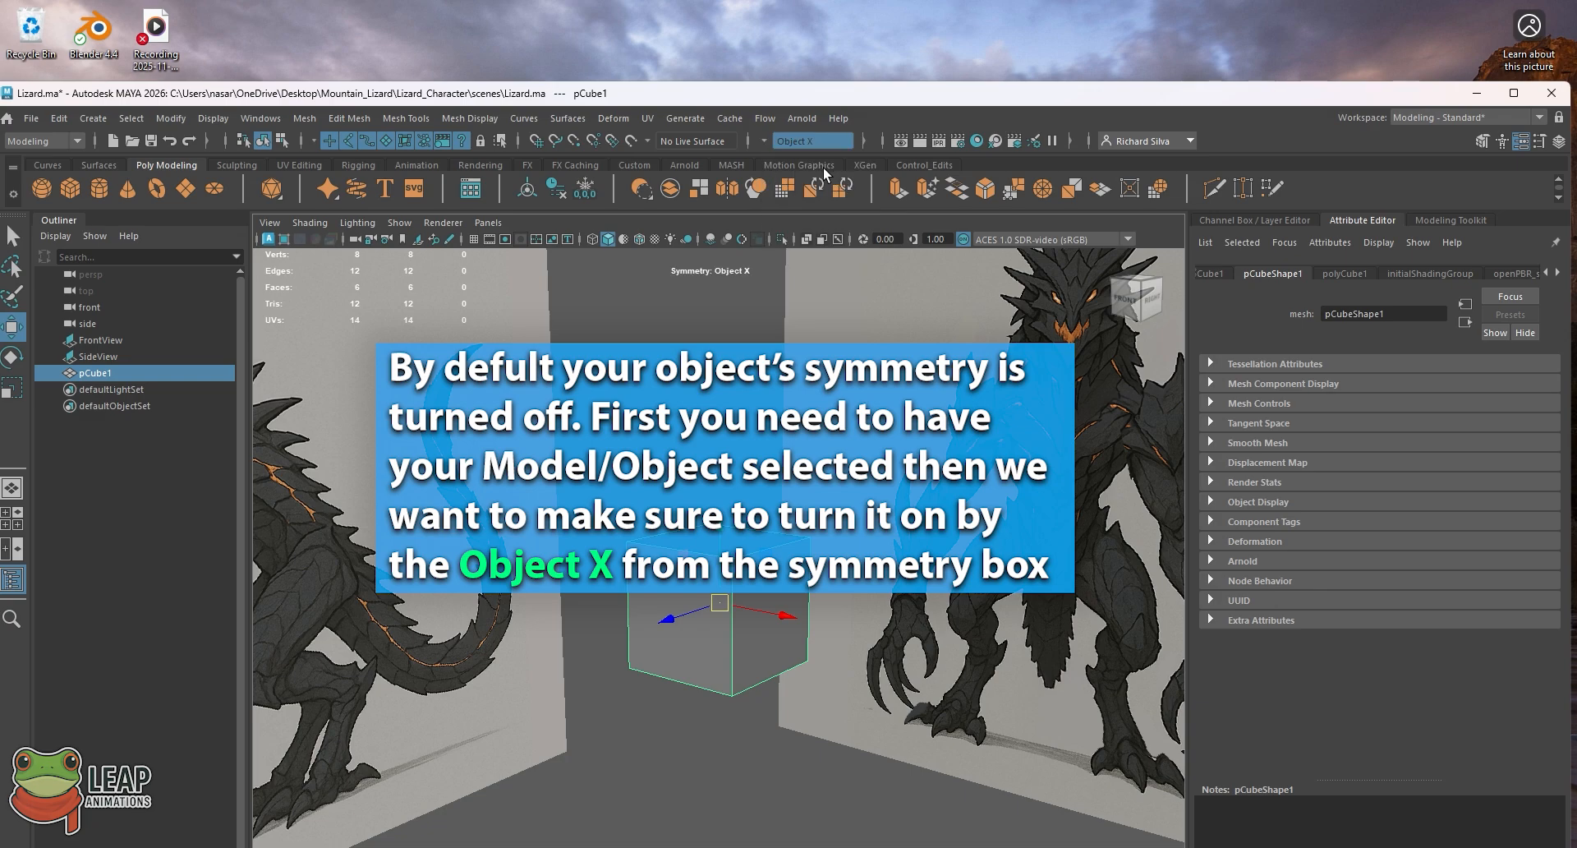
{"action": "left_click", "coordinate": [1511, 92]}
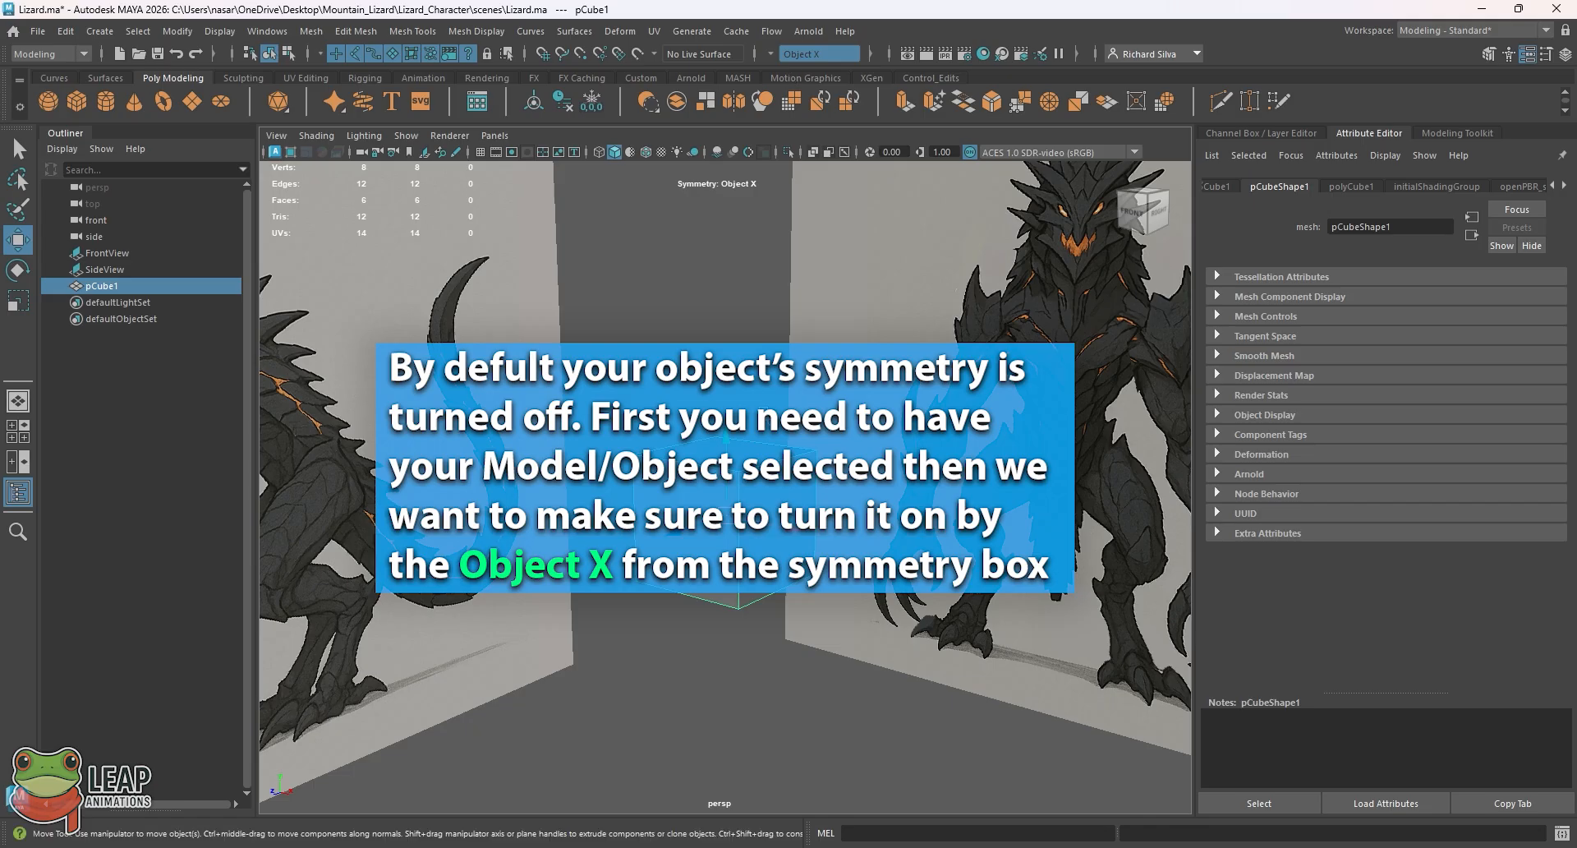
Check the symmetric selection by picking one side face of the cube in face mode
{"action": "right_click_drag", "start_coordinate": [723, 440], "coordinate": [722, 441]}
{"action": "left_click", "coordinate": [767, 486]}
{"action": "left_click_drag", "start_coordinate": [625, 317], "coordinate": [901, 462], "text": "alt"}
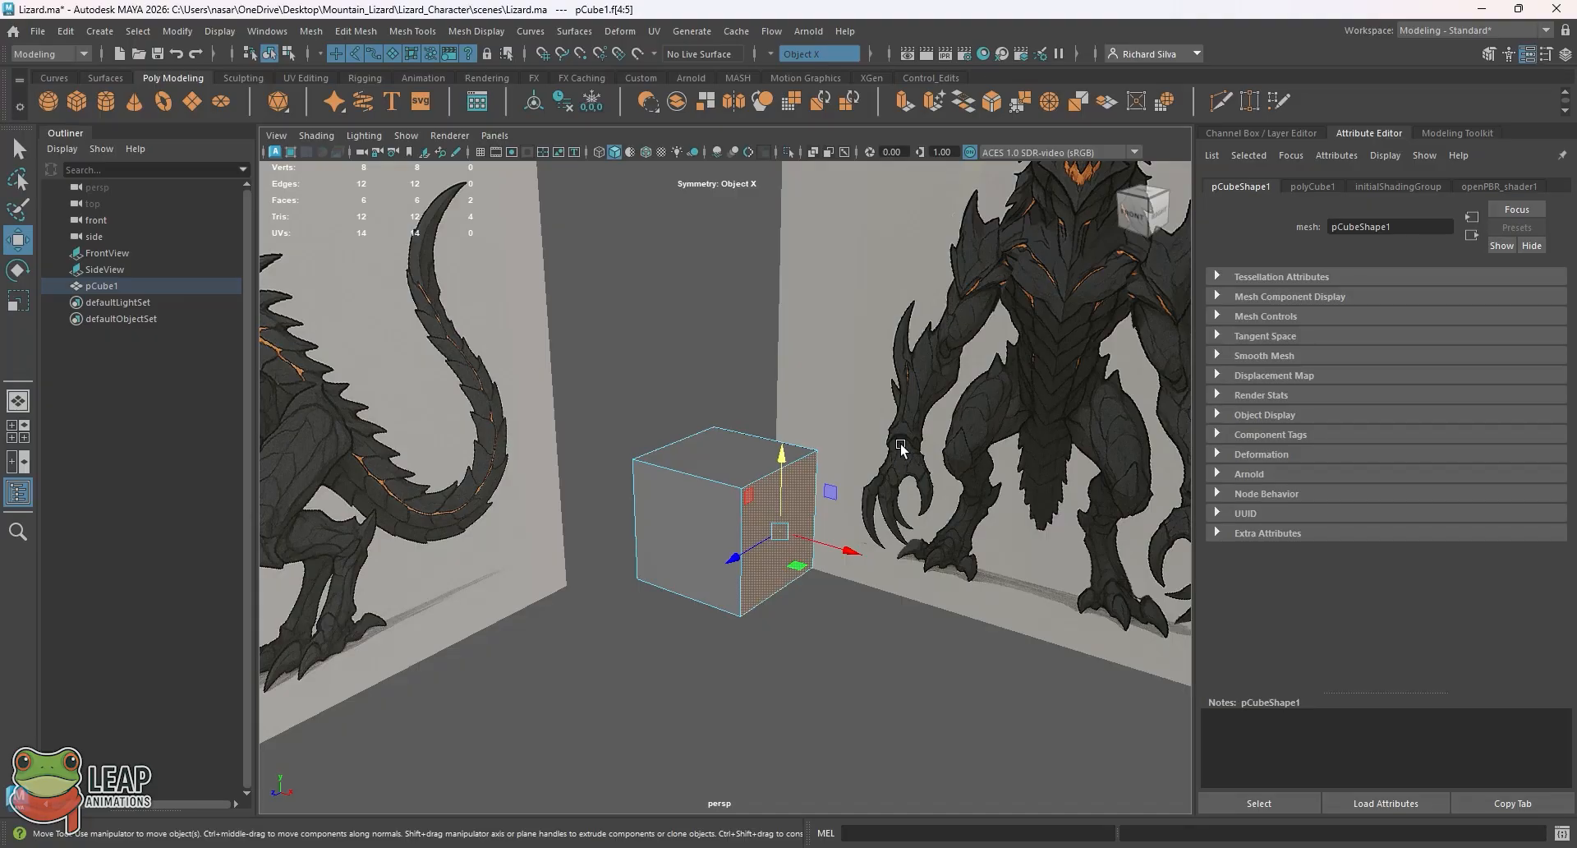
Return the cube to object mode with unsmoothed display and select the whole cube
{"action": "left_click", "coordinate": [700, 376]}
{"action": "key", "text": "3"}
{"action": "key", "text": "q"}
{"action": "right_click_drag", "start_coordinate": [717, 456], "coordinate": [796, 366]}
{"action": "key", "text": "1"}
{"action": "left_click", "coordinate": [713, 379]}
{"action": "left_click", "coordinate": [737, 458]}
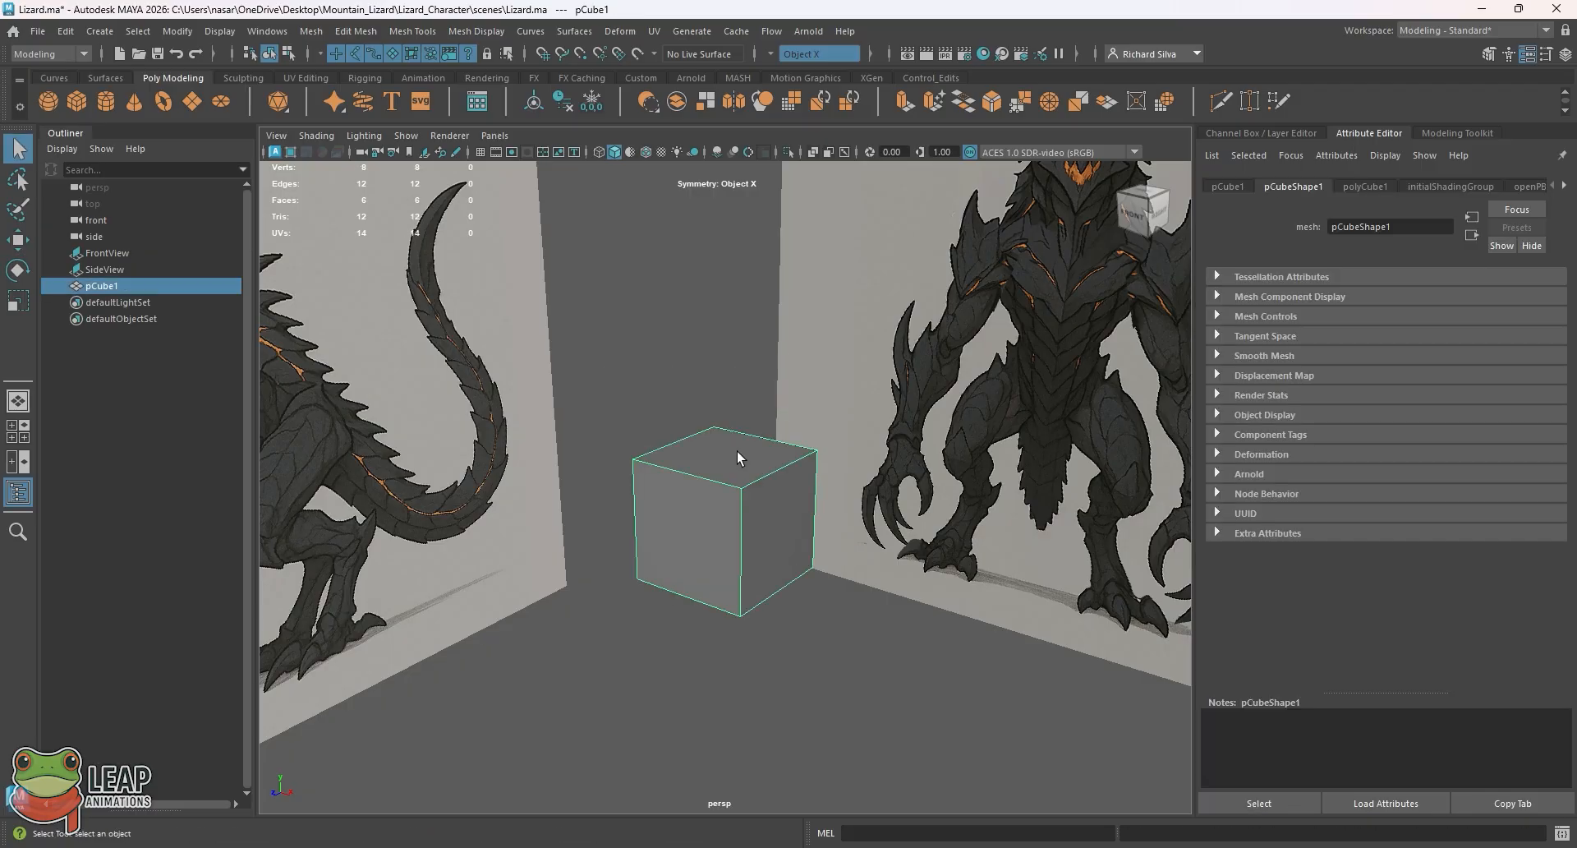
Set the cube's width, height and depth subdivisions to 2 each
{"action": "left_click", "coordinate": [1362, 186]}
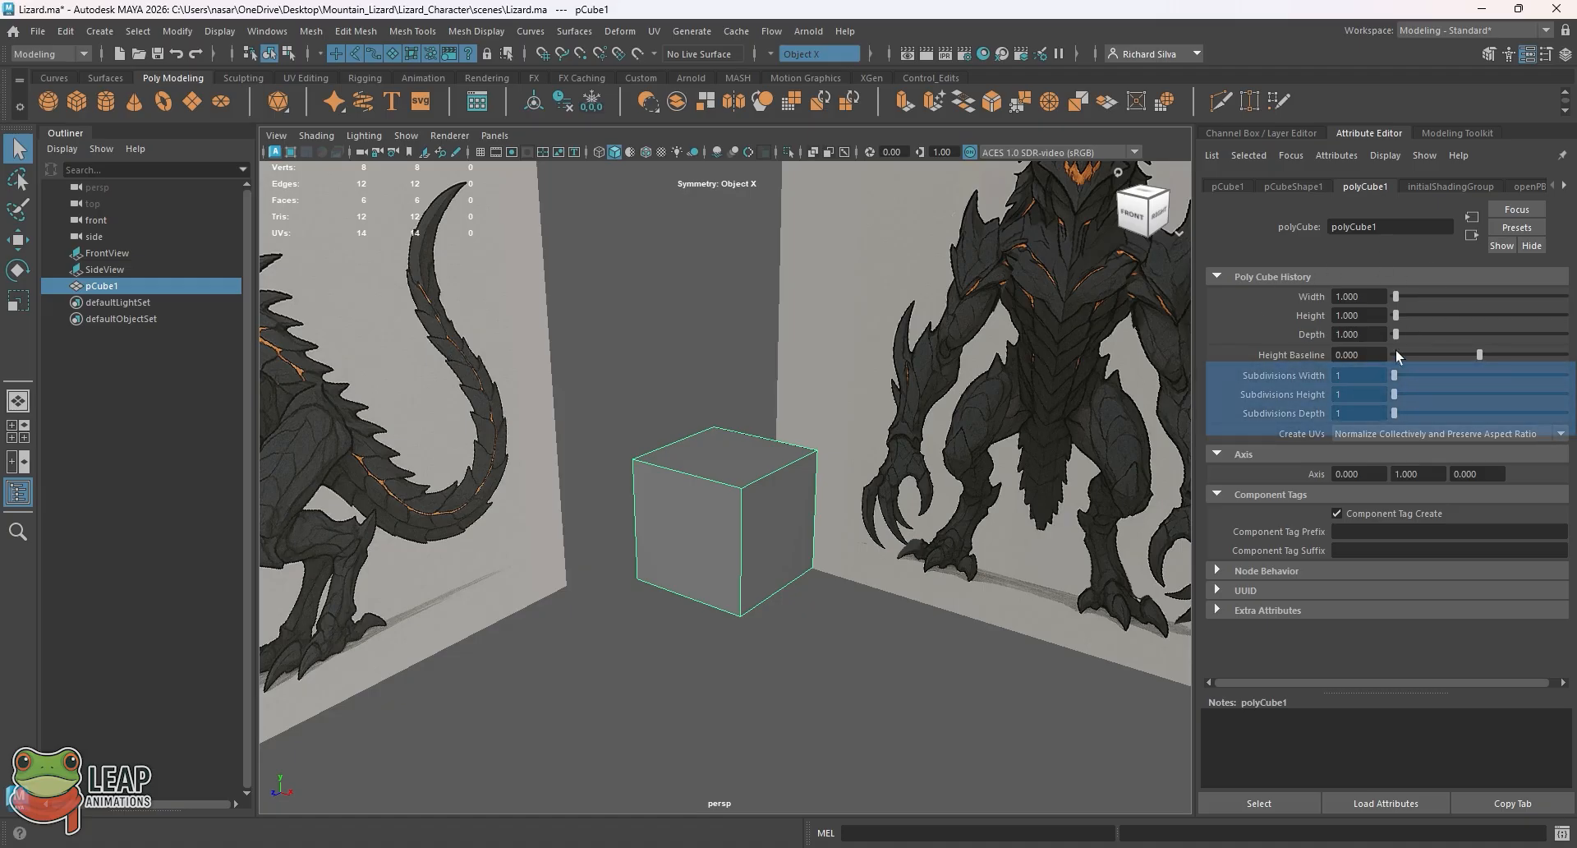
{"action": "left_click_drag", "start_coordinate": [1398, 376], "coordinate": [1399, 398]}
{"action": "left_click_drag", "start_coordinate": [1403, 419], "coordinate": [1400, 419]}
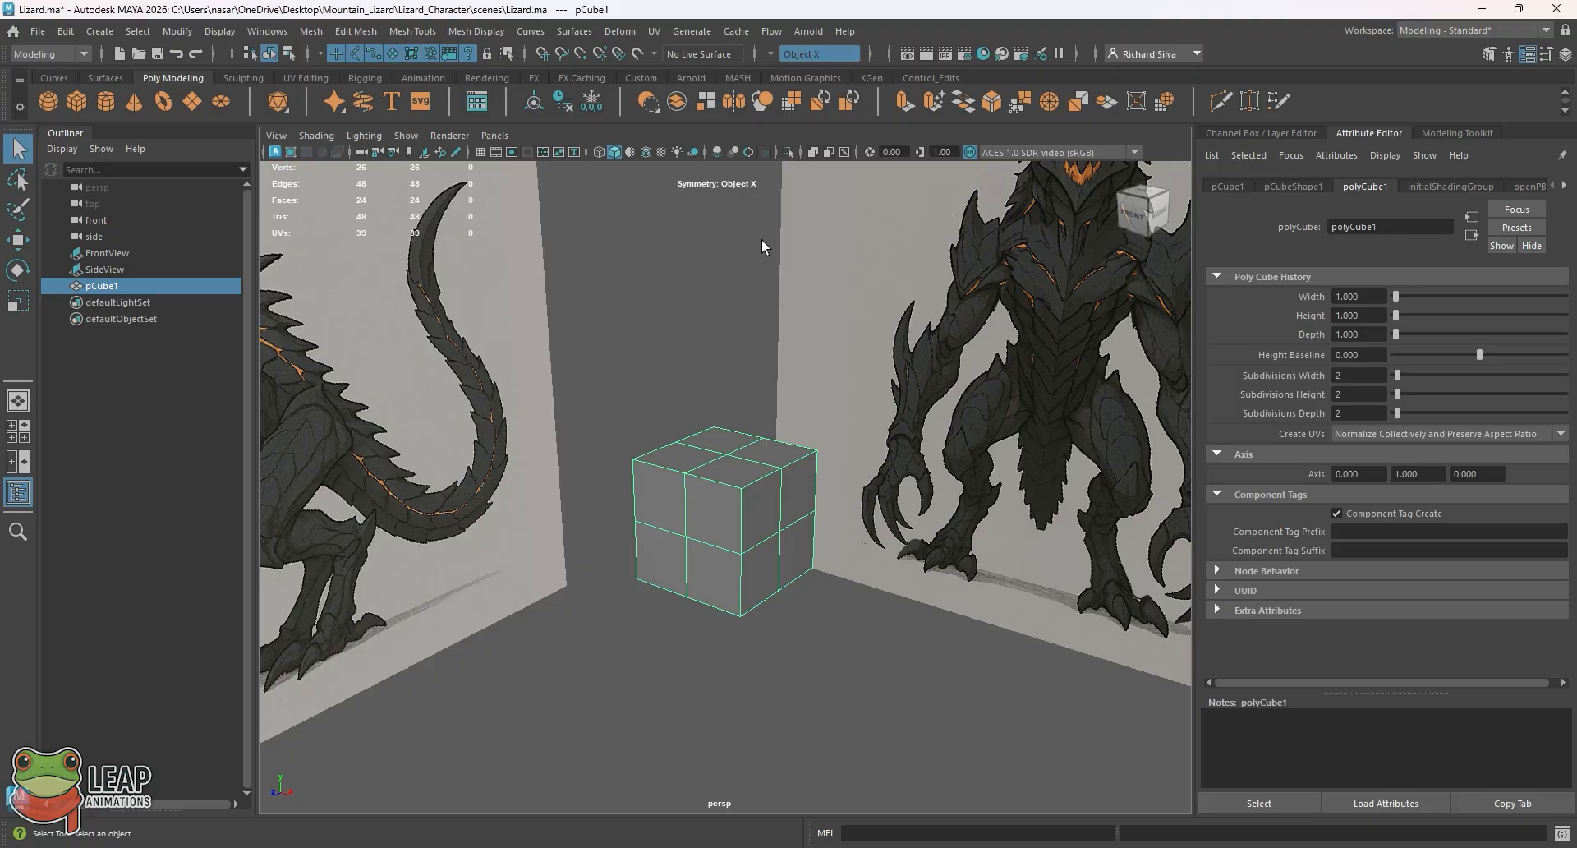
Move the cube up and forward over the lizard's torso in the side view, by about 0.55 in Y and 0.81 in Z
{"action": "left_click_drag", "start_coordinate": [864, 343], "coordinate": [810, 404], "text": "alt"}
{"action": "key", "text": "space"}
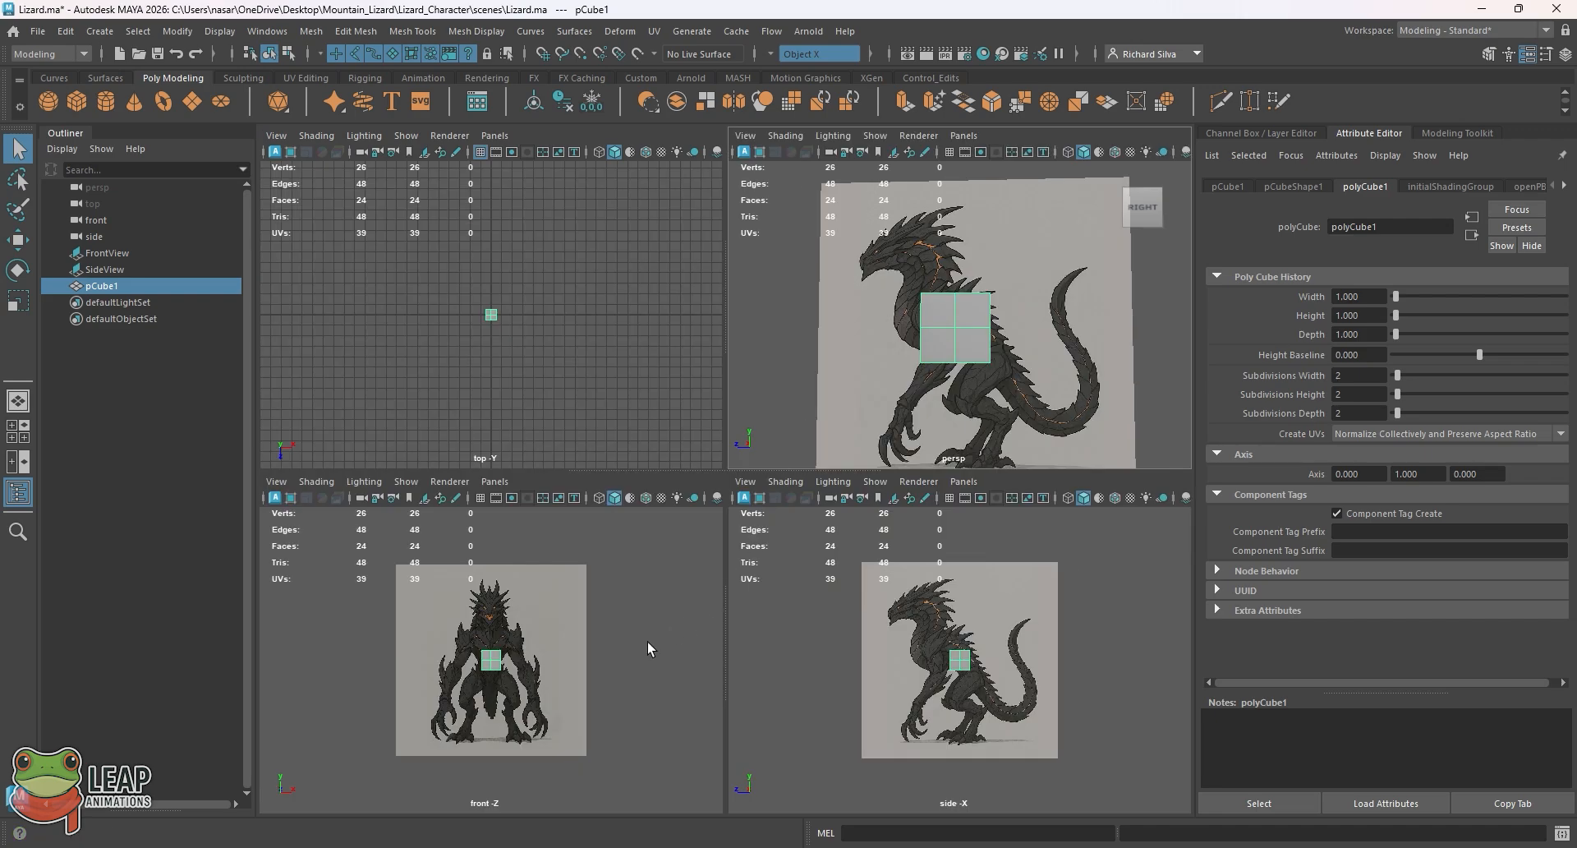
{"action": "key", "text": "space"}
{"action": "scroll", "coordinate": [718, 491], "scroll_direction": "up", "scroll_amount": 5}
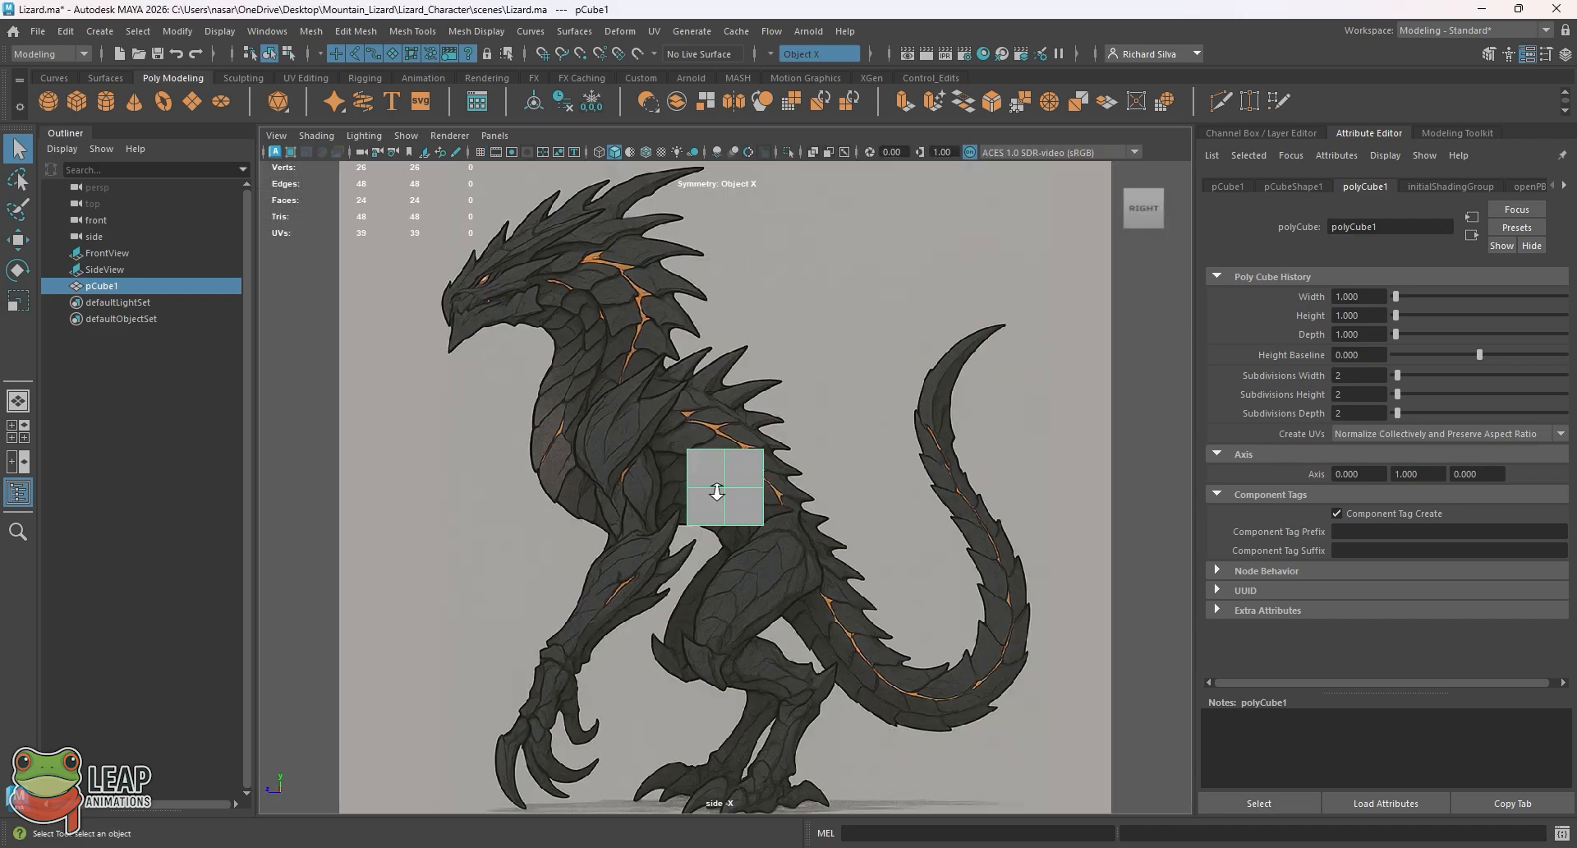
{"action": "scroll", "coordinate": [718, 492], "scroll_direction": "up", "scroll_amount": 4}
{"action": "scroll", "coordinate": [717, 496], "scroll_direction": "down", "scroll_amount": 5}
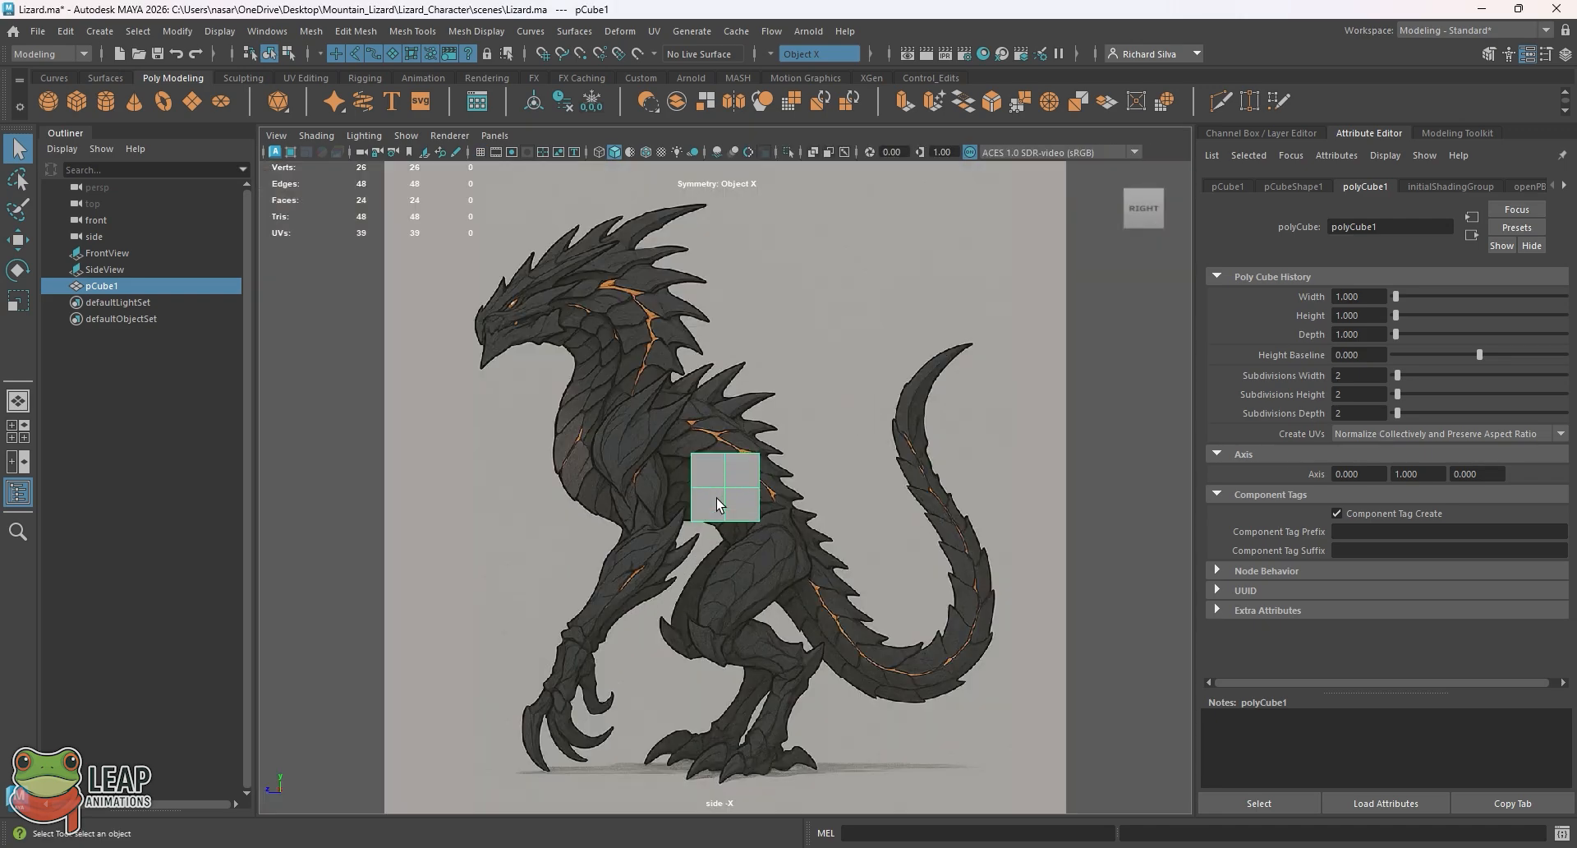
{"action": "scroll", "coordinate": [716, 499], "scroll_direction": "up", "scroll_amount": 4}
{"action": "key", "text": "w"}
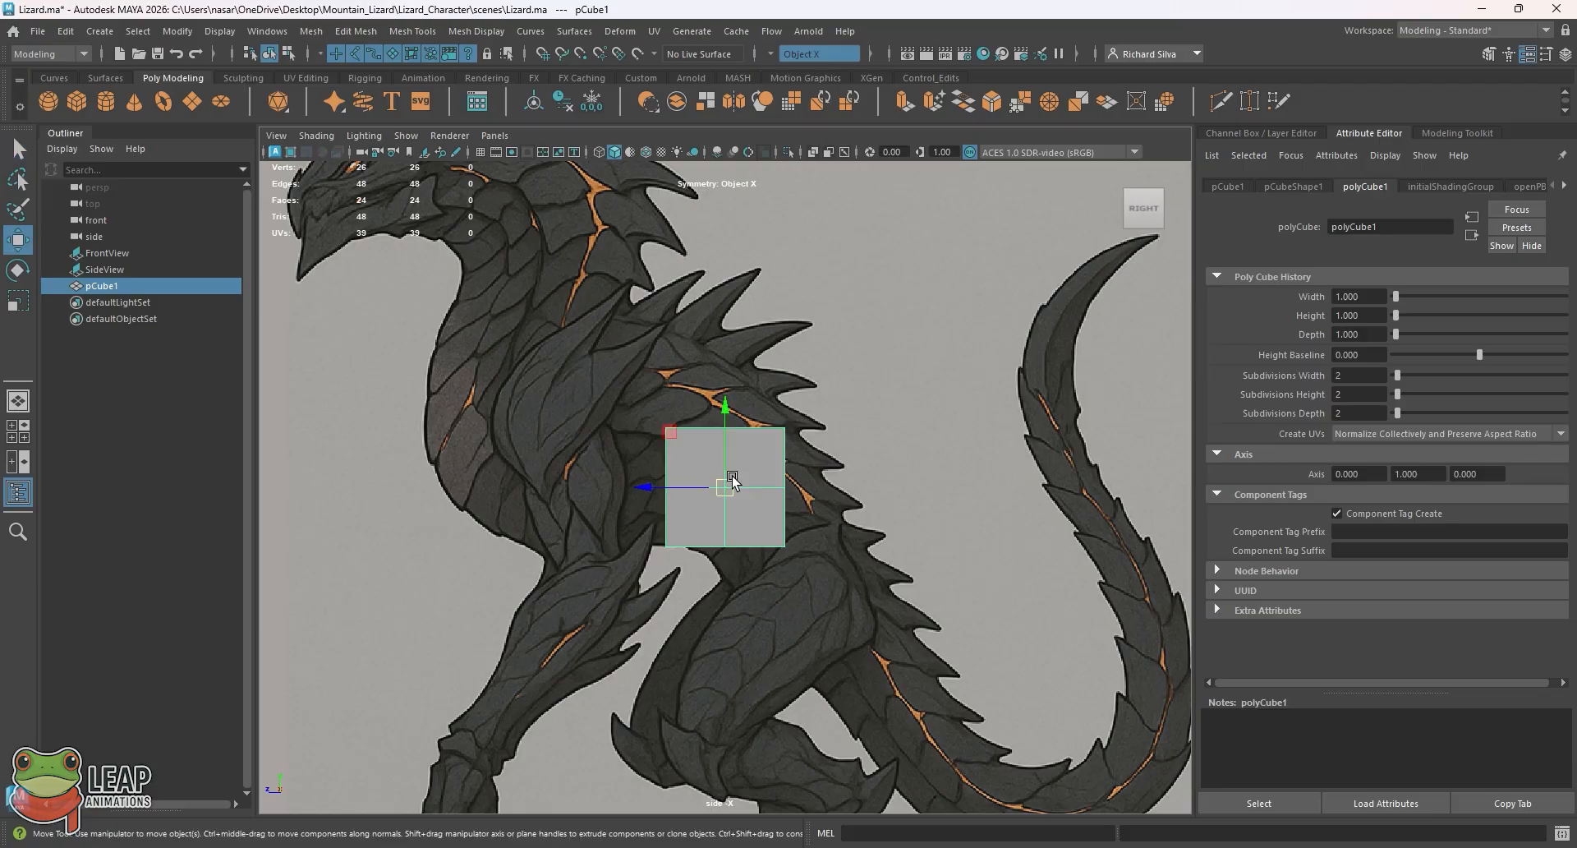
{"action": "scroll", "coordinate": [732, 479], "scroll_direction": "down", "scroll_amount": 5}
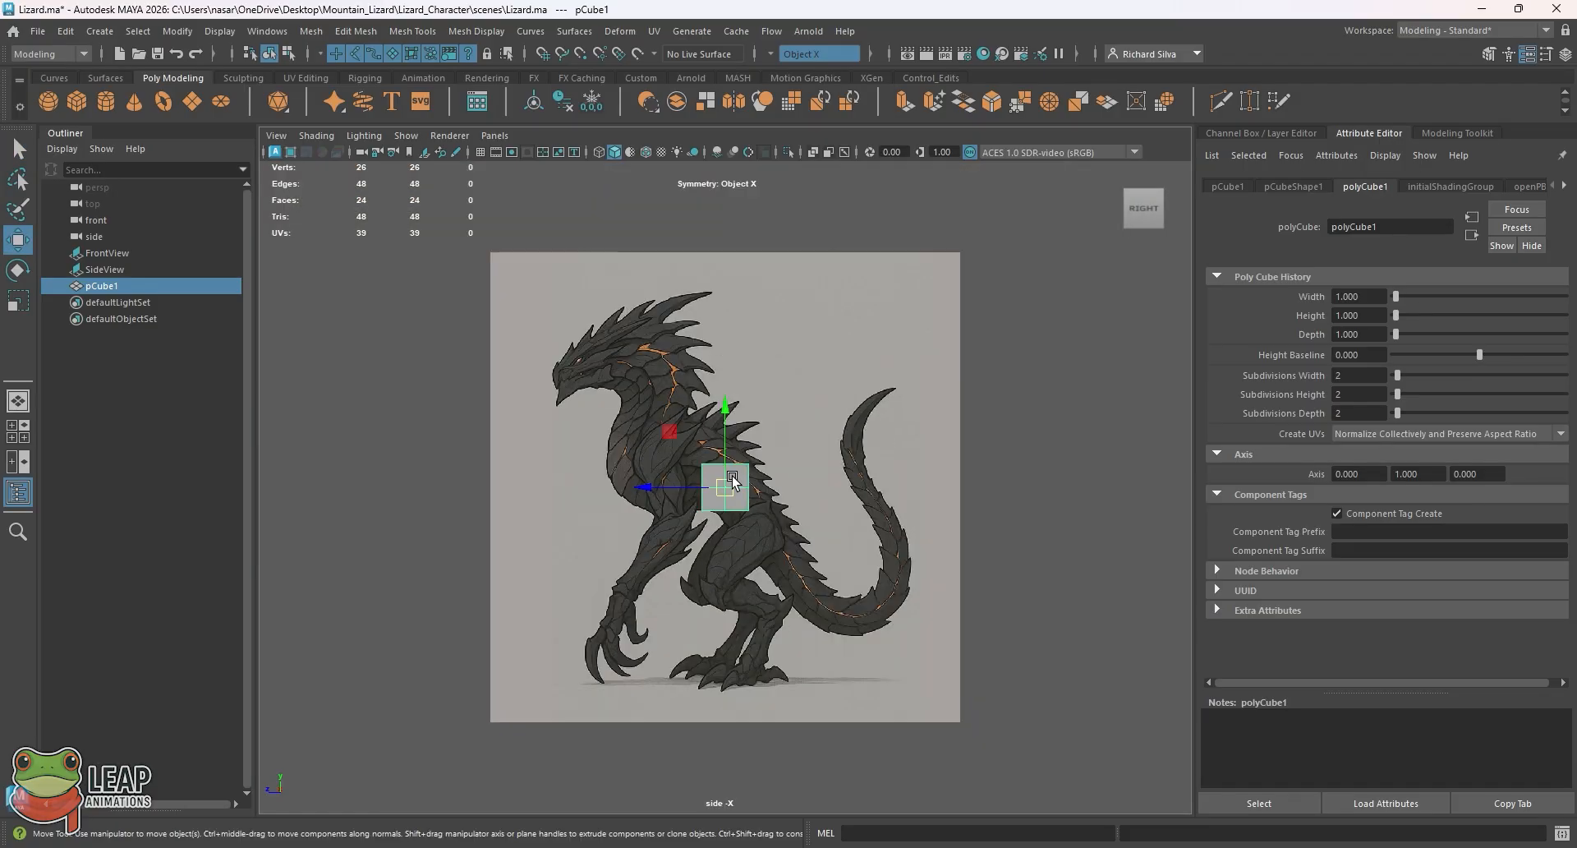
{"action": "scroll", "coordinate": [708, 470], "scroll_direction": "up", "scroll_amount": 2}
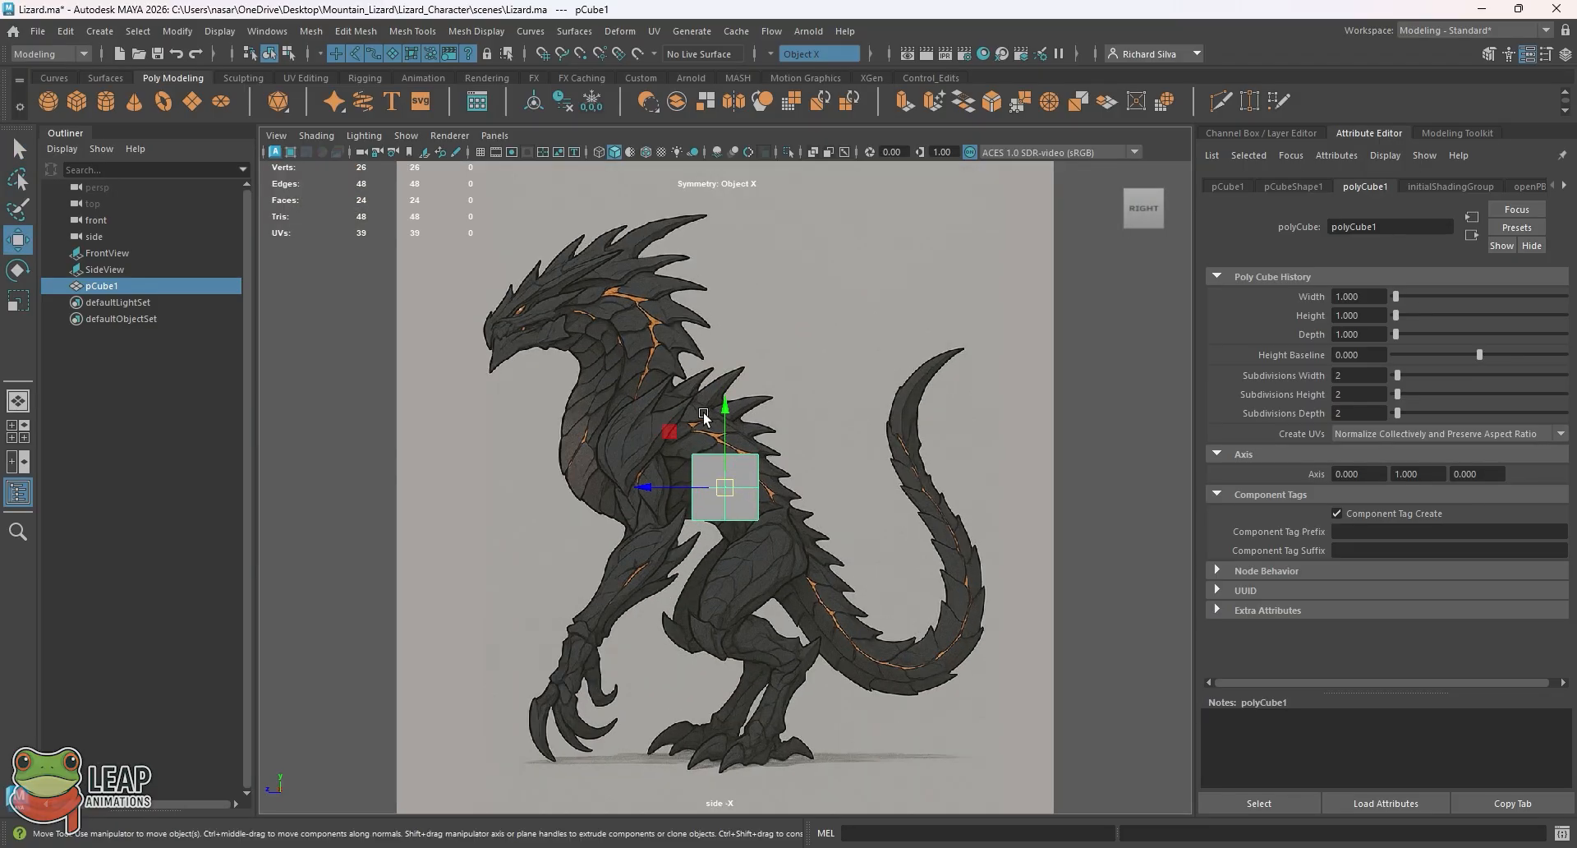
{"action": "middle_click_drag", "start_coordinate": [672, 419], "coordinate": [617, 399]}
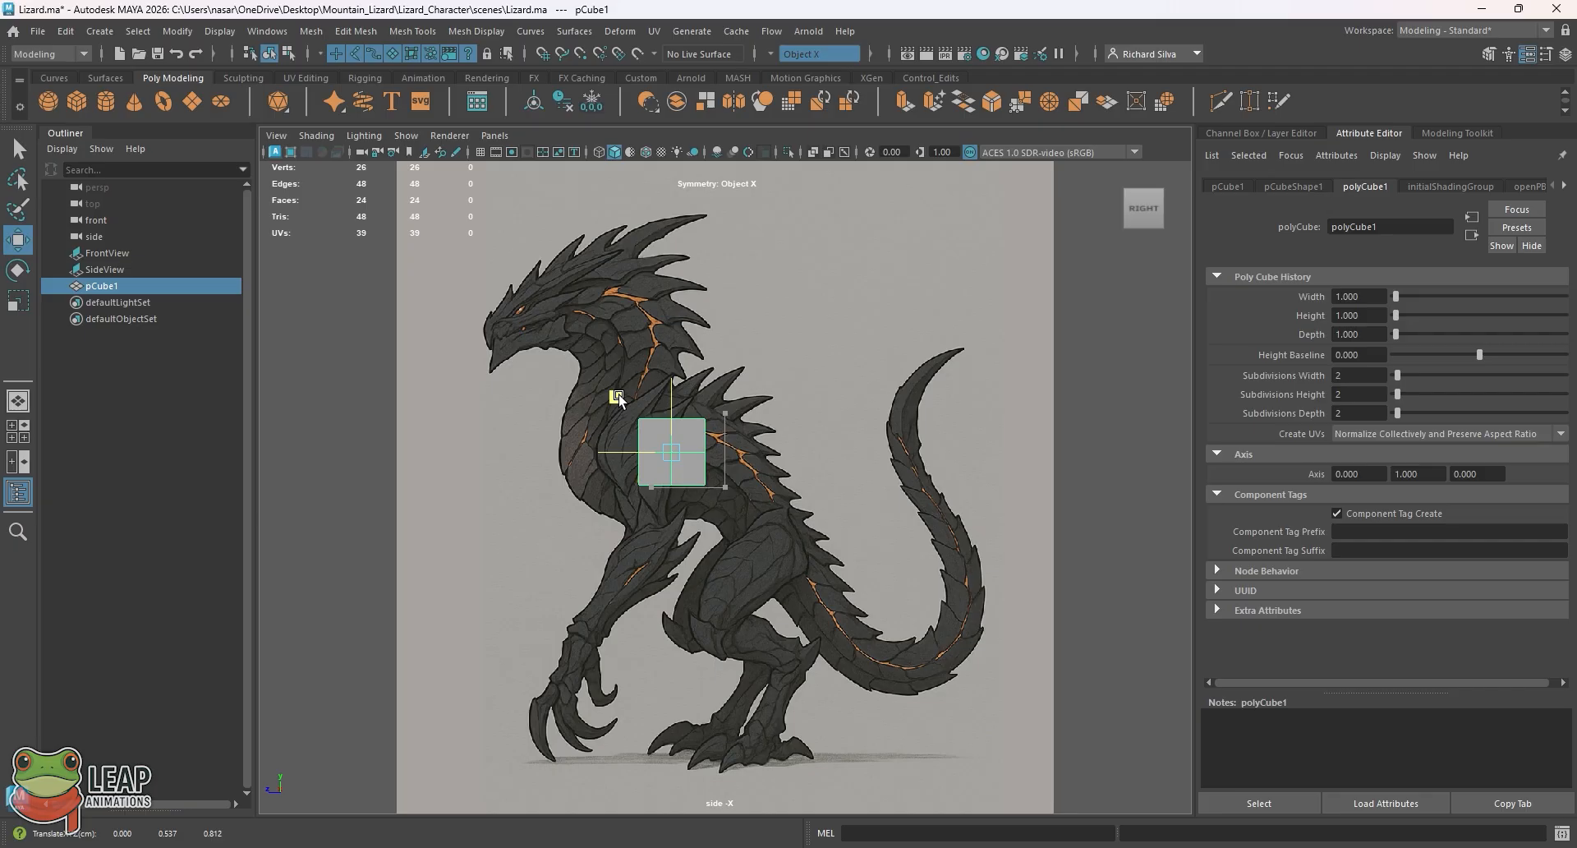
{"action": "middle_click_drag", "start_coordinate": [617, 397], "coordinate": [618, 397]}
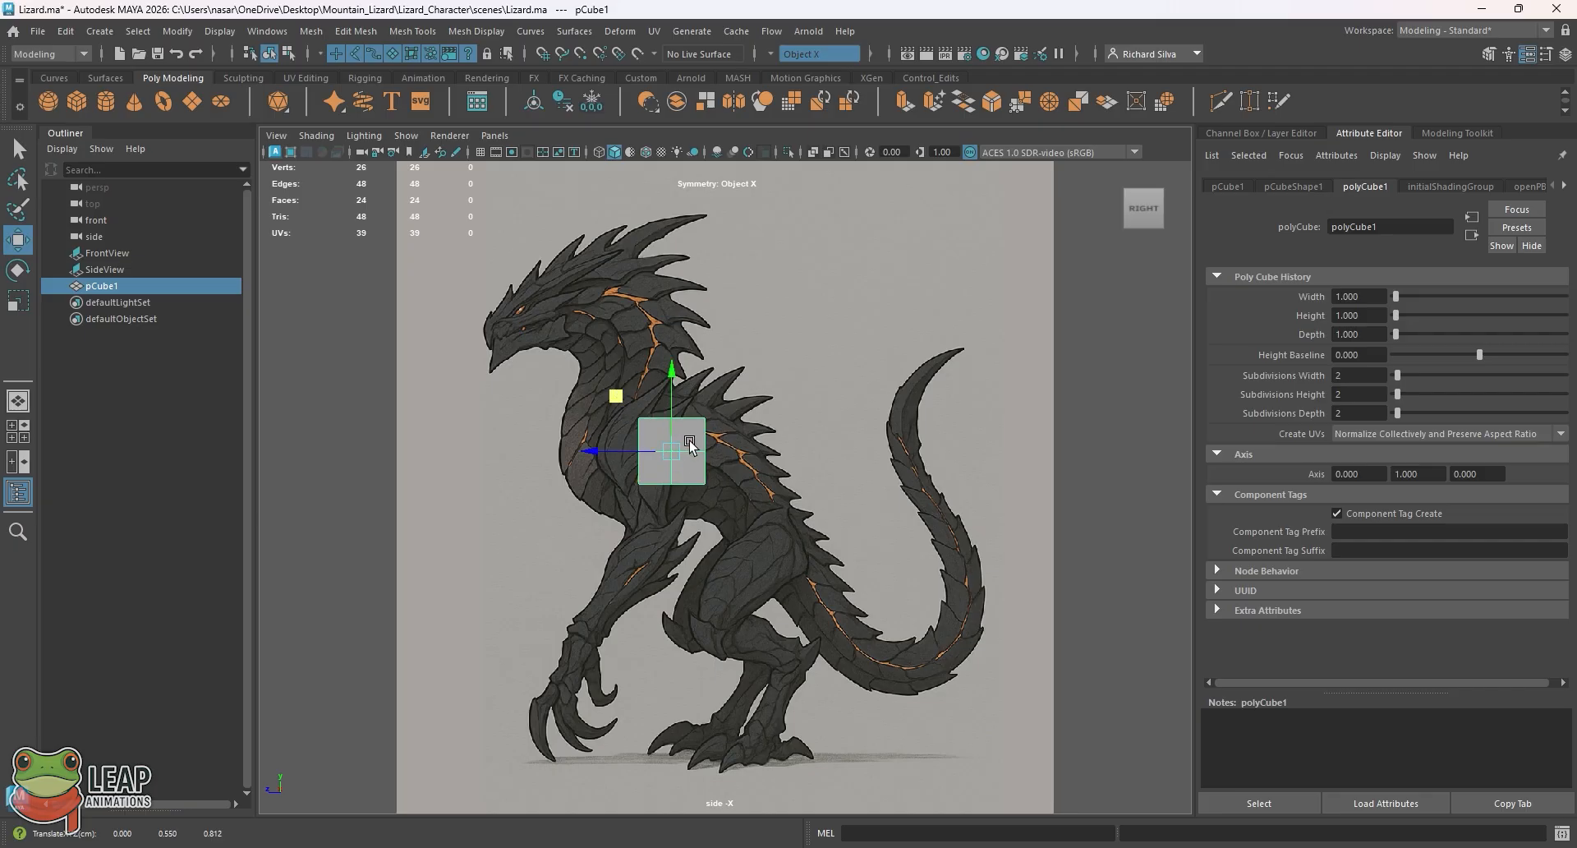
Scale the cube uniformly to about 1.48 and compare it with the lizard's torso in the front view
{"action": "key", "text": "r"}
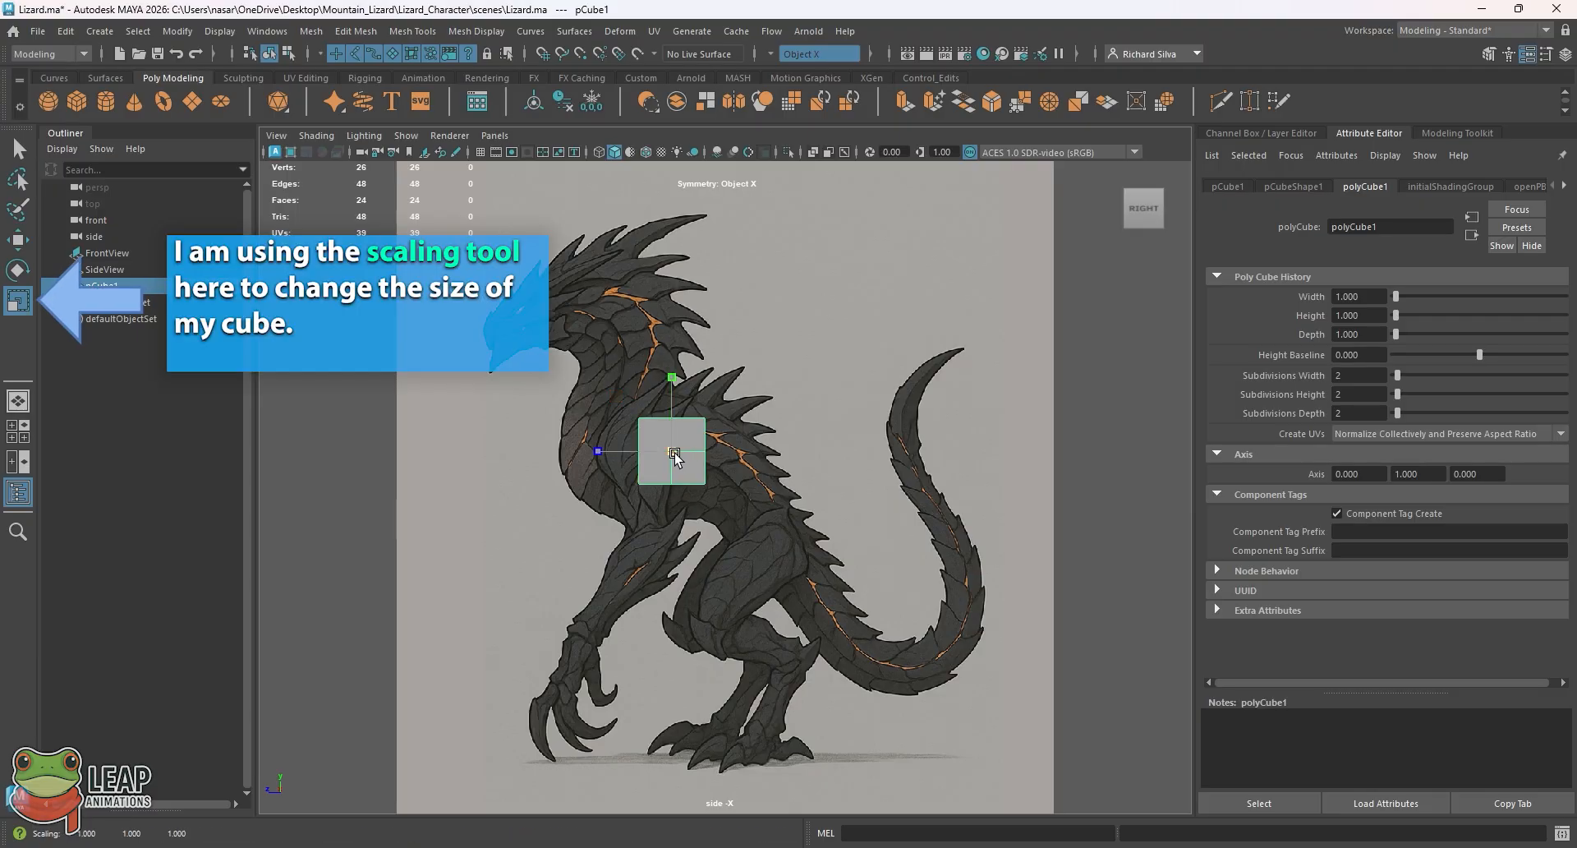
{"action": "middle_click_drag", "start_coordinate": [692, 443], "coordinate": [712, 460]}
{"action": "key", "text": "space"}
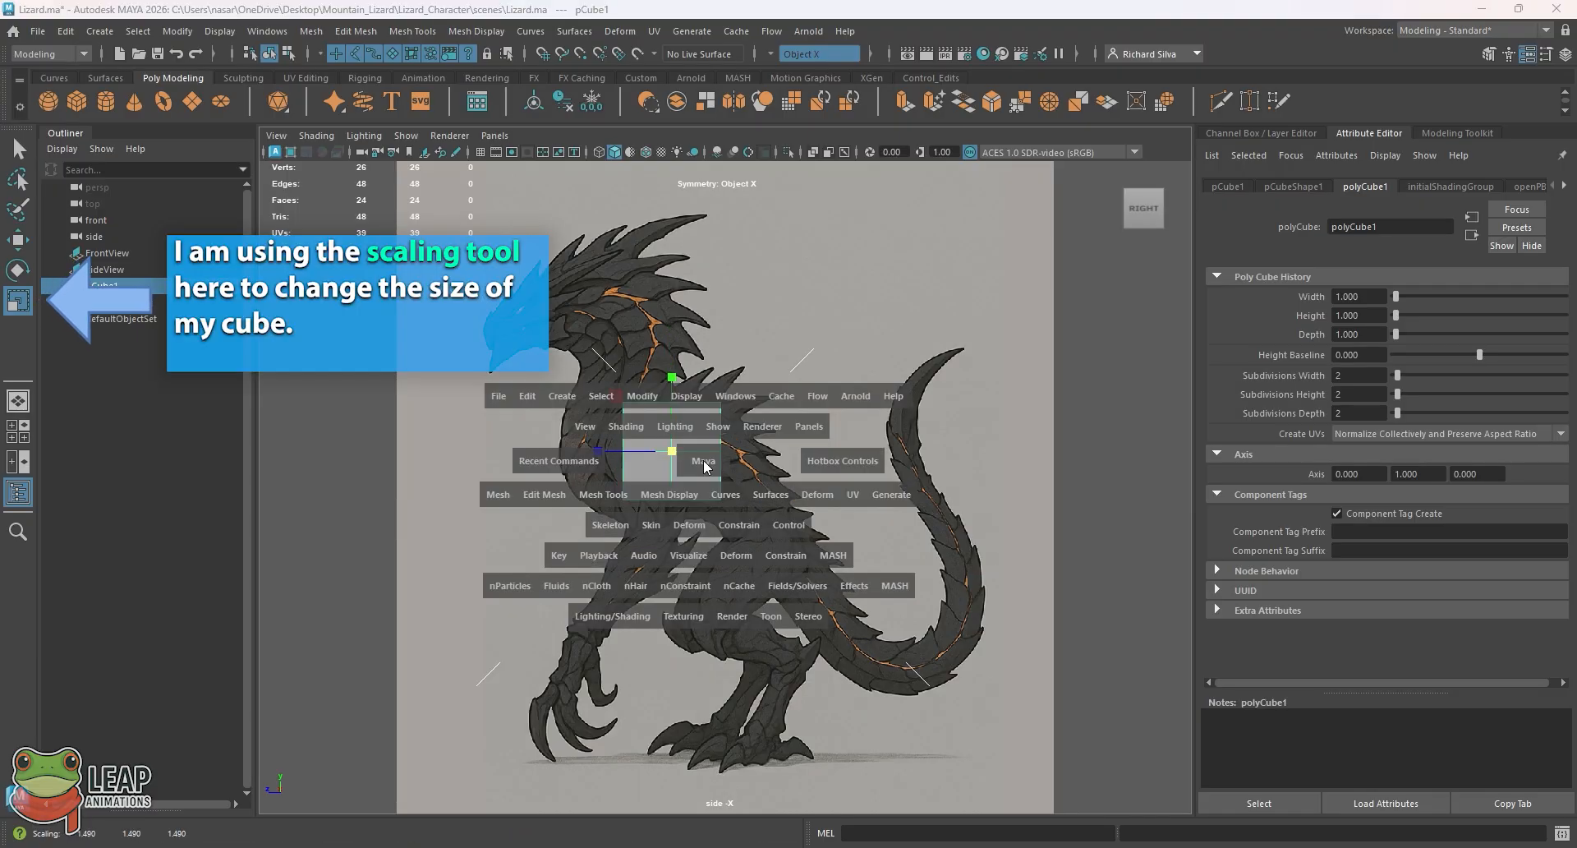
{"action": "key", "text": "space"}
{"action": "scroll", "coordinate": [708, 458], "scroll_direction": "up", "scroll_amount": 5}
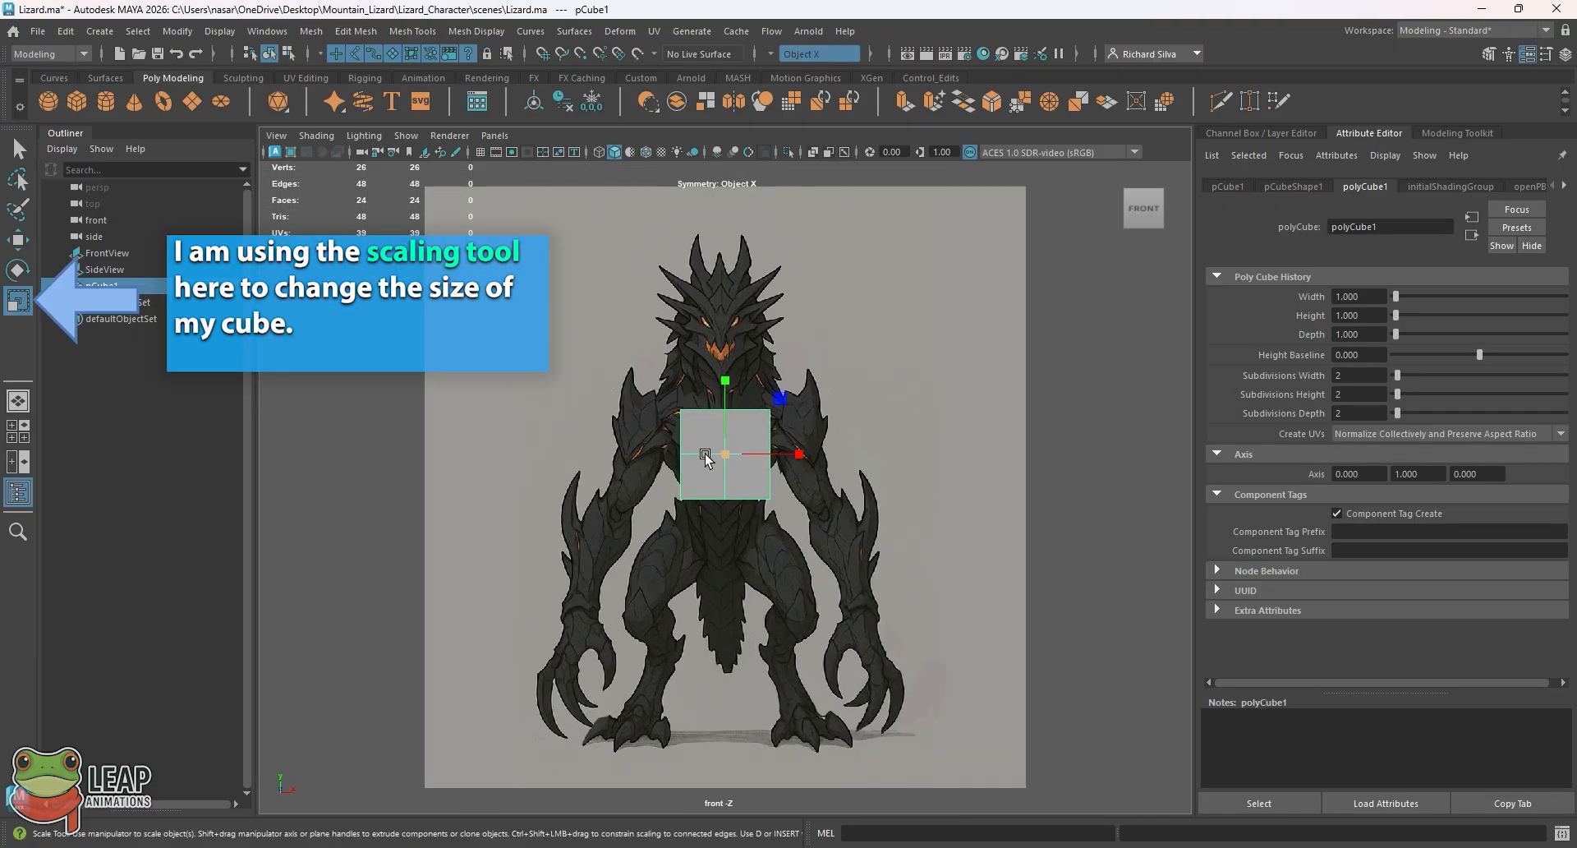
{"action": "scroll", "coordinate": [712, 452], "scroll_direction": "down", "scroll_amount": 5}
{"action": "scroll", "coordinate": [713, 464], "scroll_direction": "up", "scroll_amount": 3}
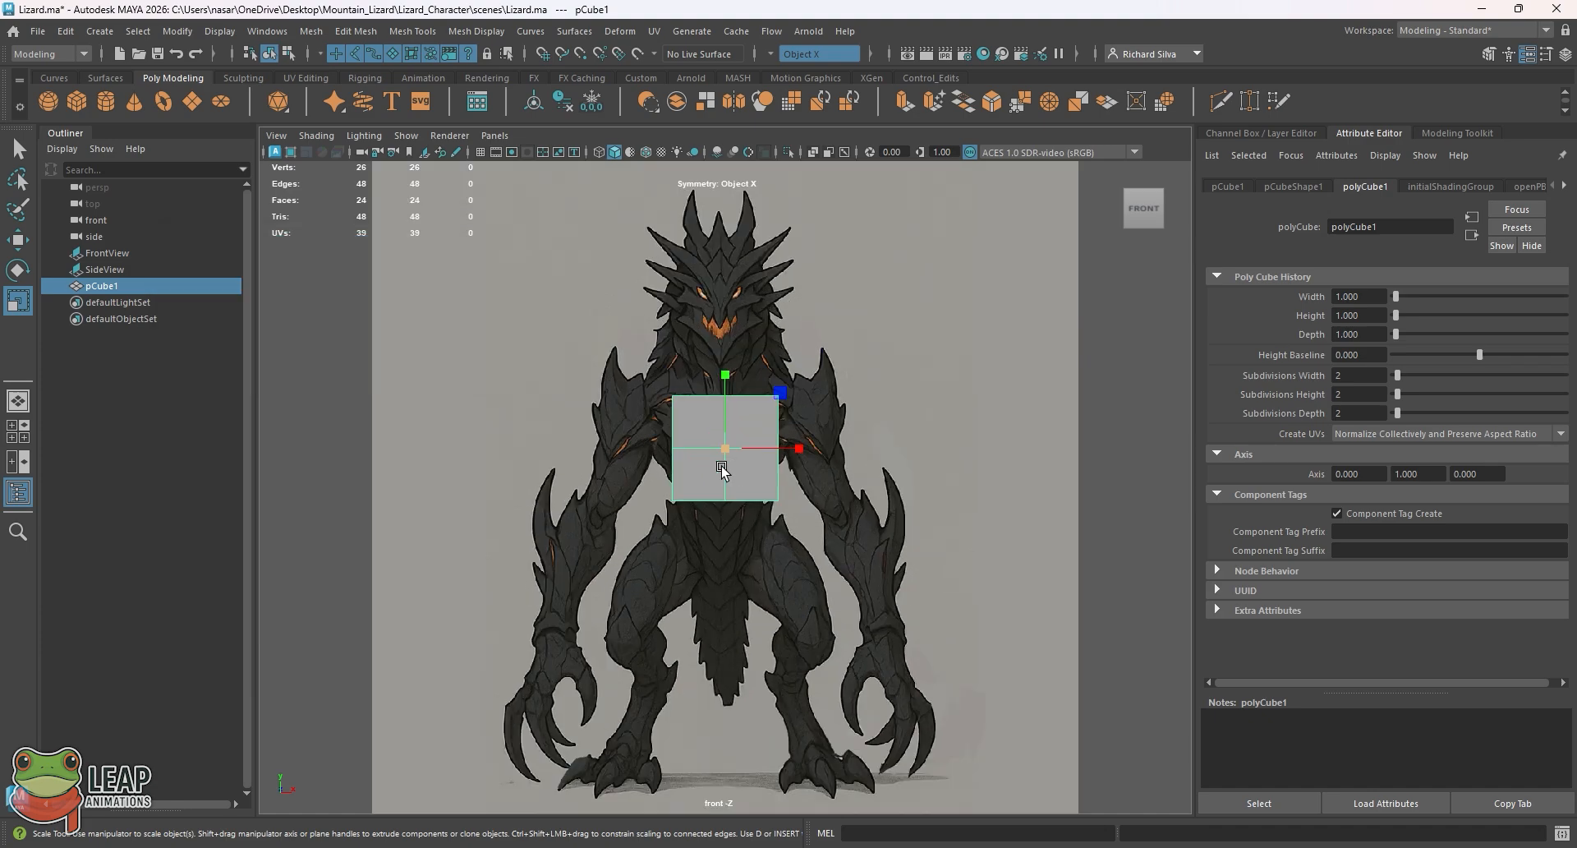
Examine the scaled cube's fit against the reference images in the front, side and perspective views
{"action": "key", "text": "space"}
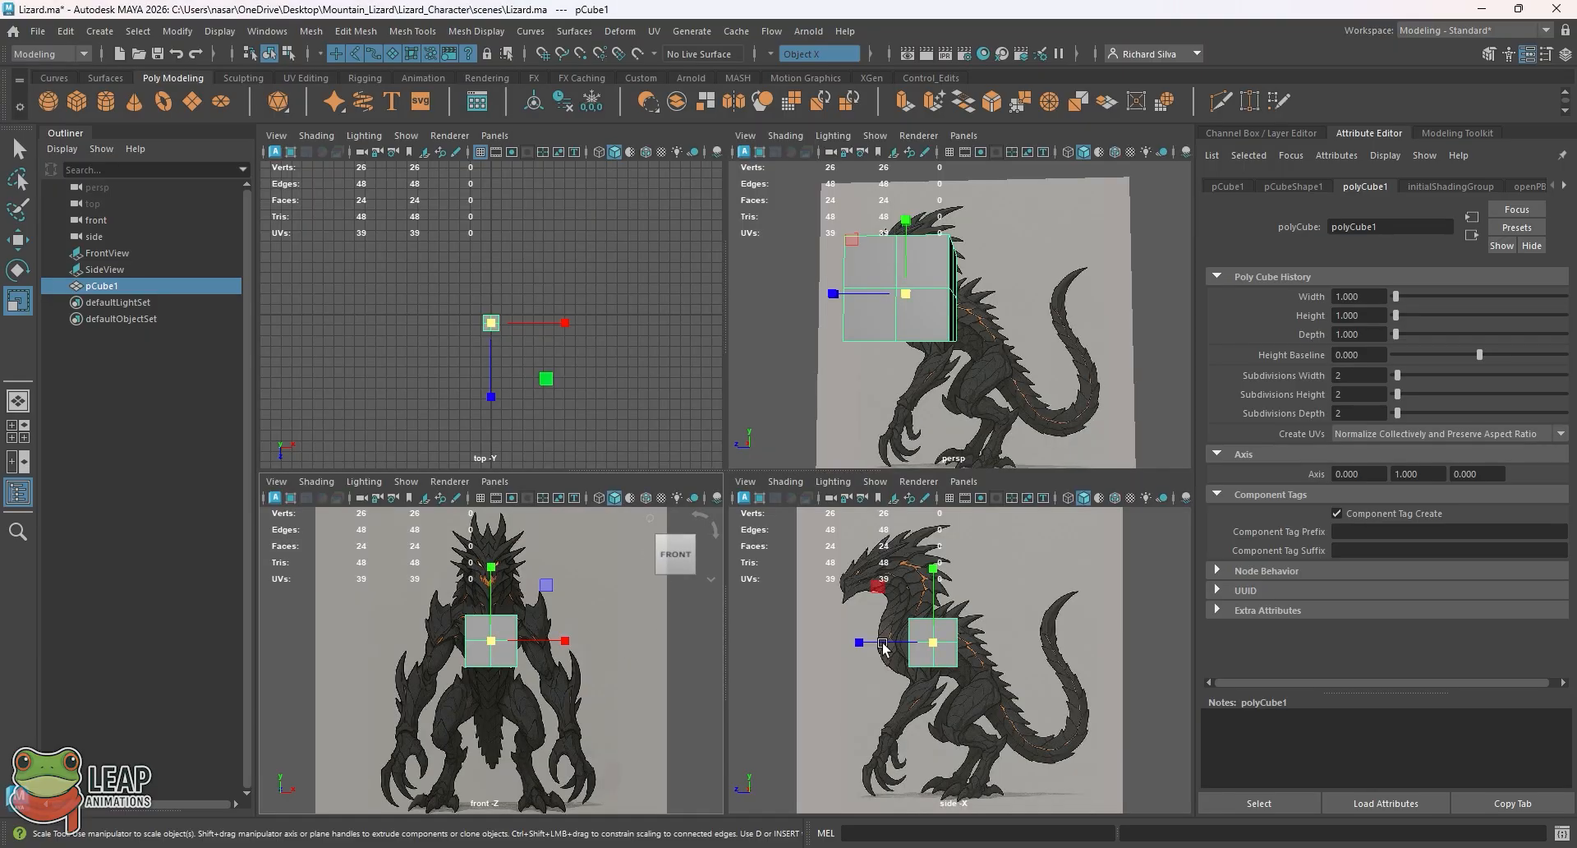
{"action": "key", "text": "space"}
{"action": "key", "text": "space"}
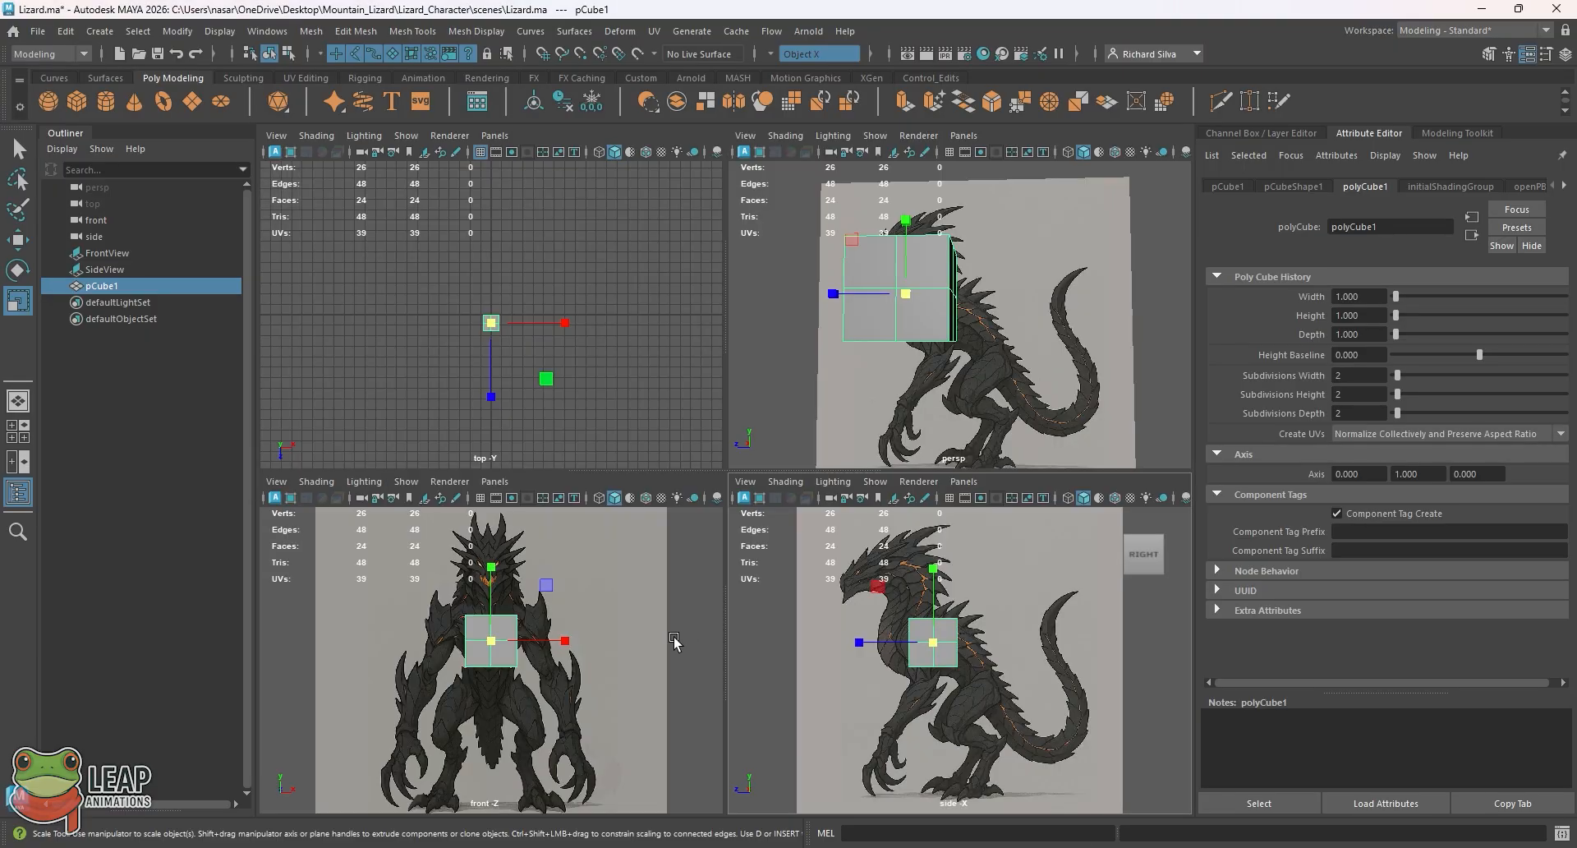
{"action": "key", "text": "space"}
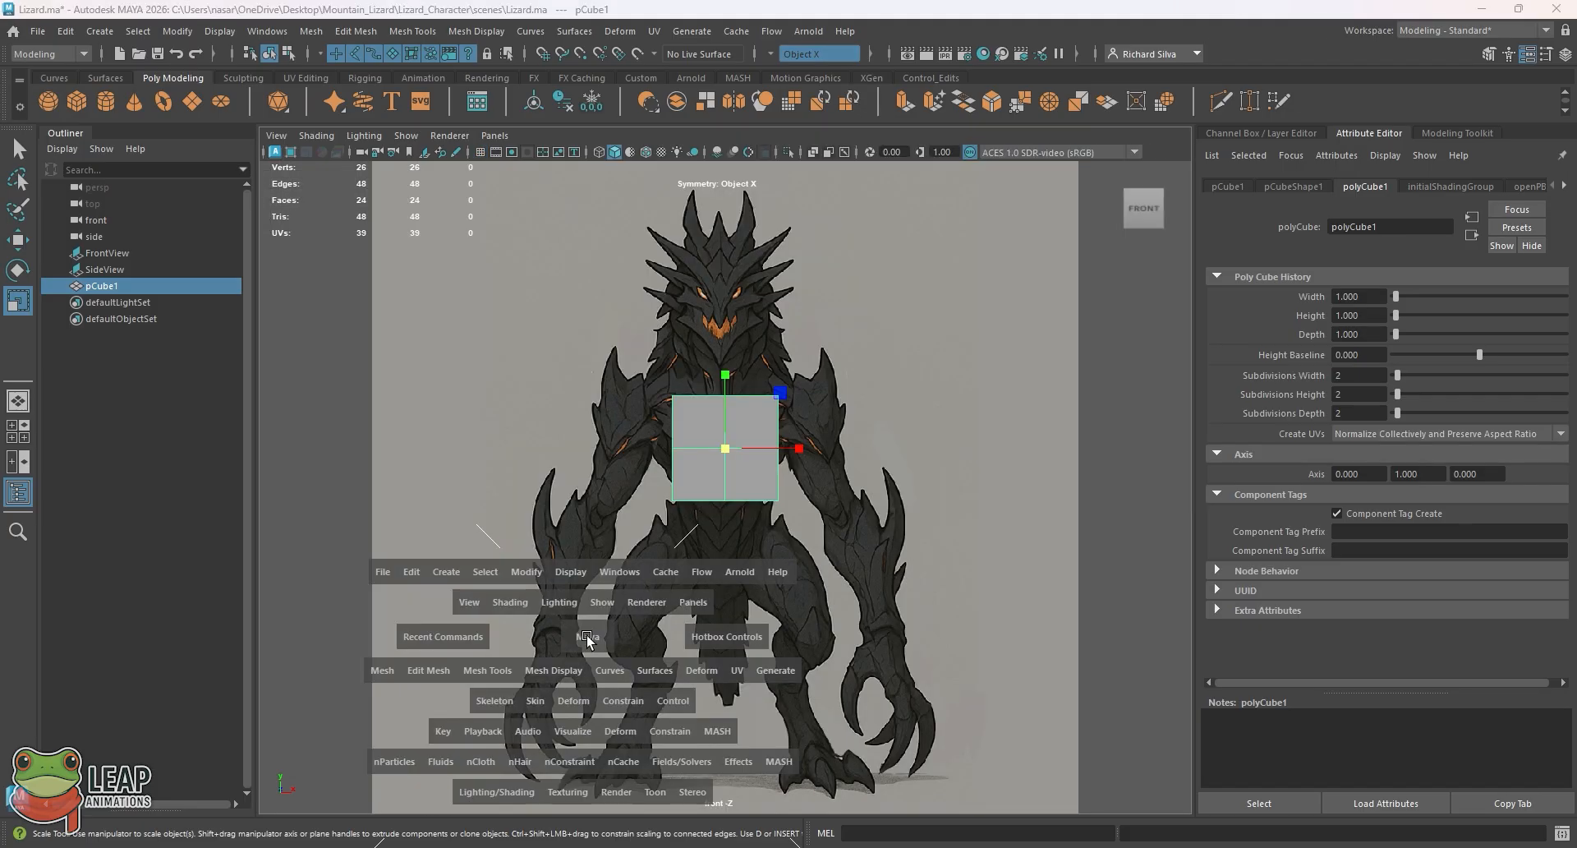
{"action": "key", "text": "space"}
{"action": "key", "text": "space"}
{"action": "key", "text": "space"}
{"action": "key", "text": "space"}
{"action": "key", "text": "space"}
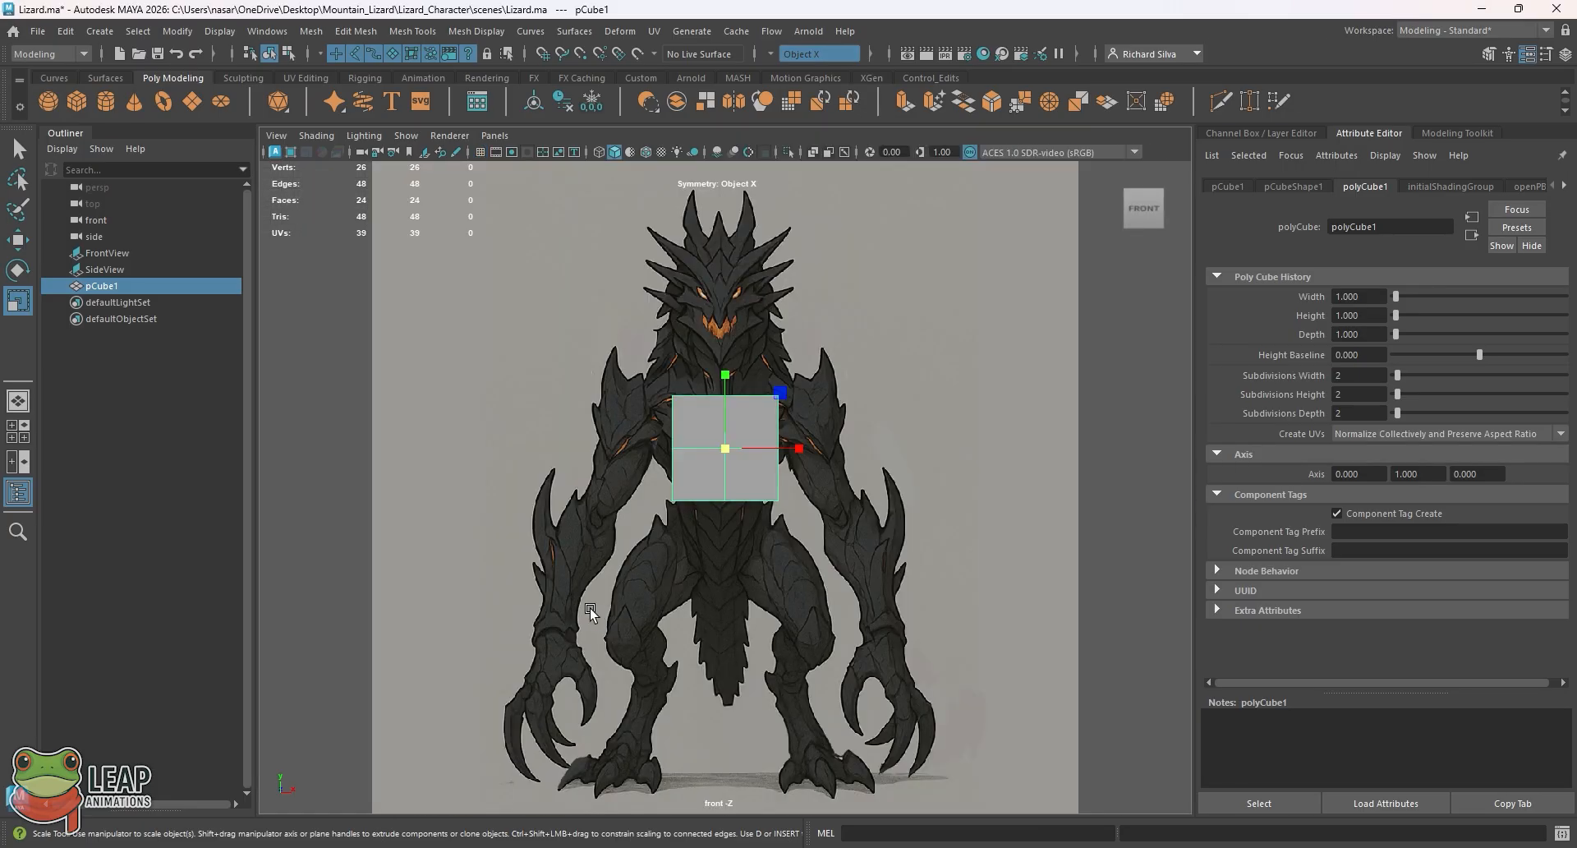
{"action": "key", "text": "space"}
{"action": "key", "text": "space"}
{"action": "key", "text": "space"}
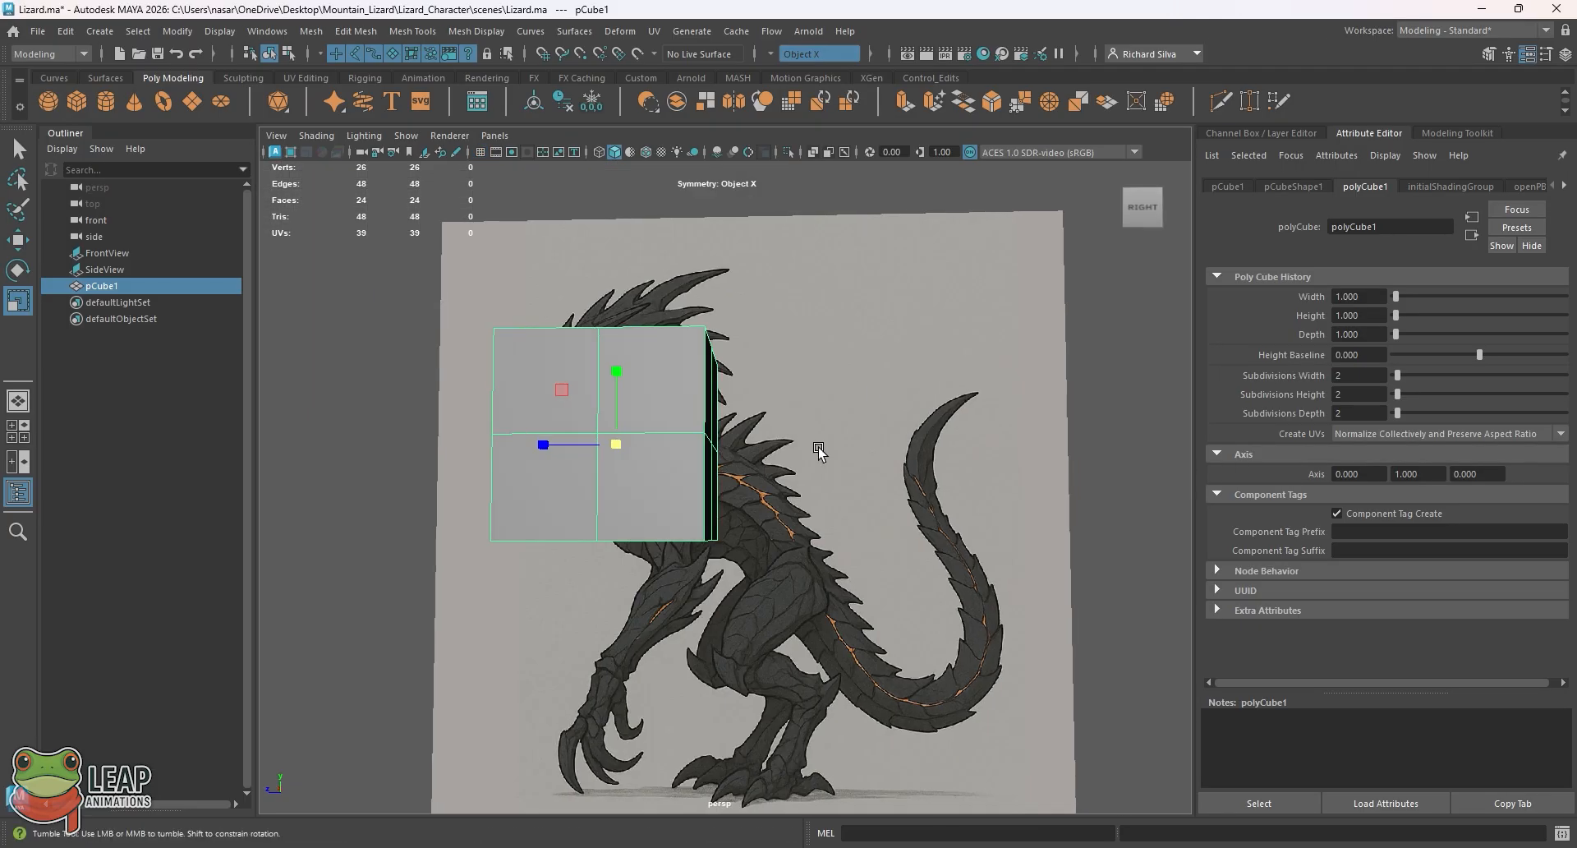
{"action": "left_click_drag", "start_coordinate": [821, 447], "coordinate": [939, 479], "text": "alt"}
{"action": "key", "text": "space"}
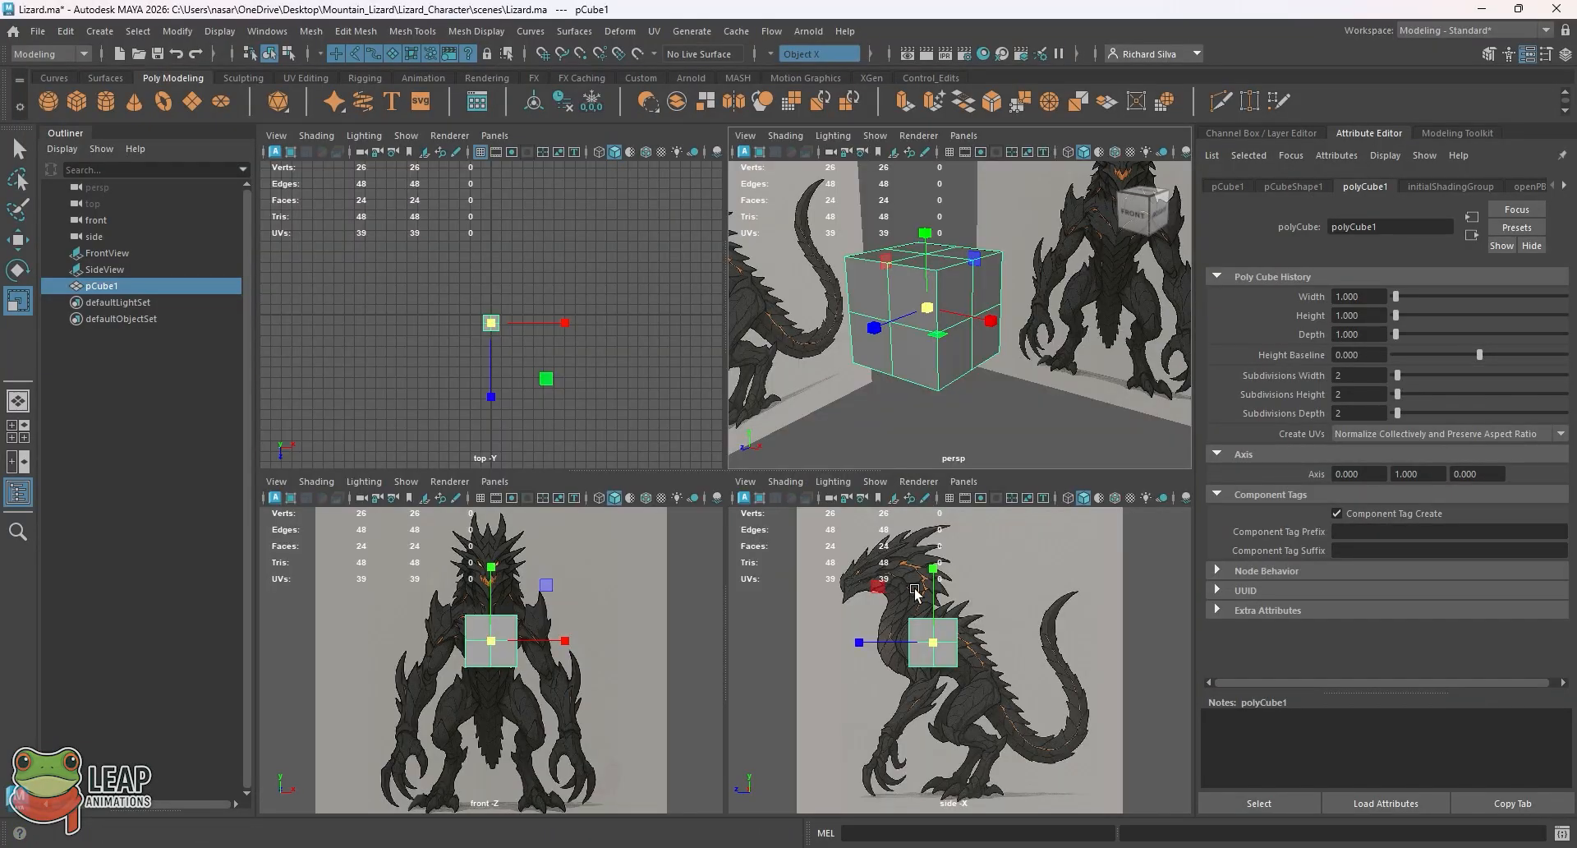
{"action": "key", "text": "space"}
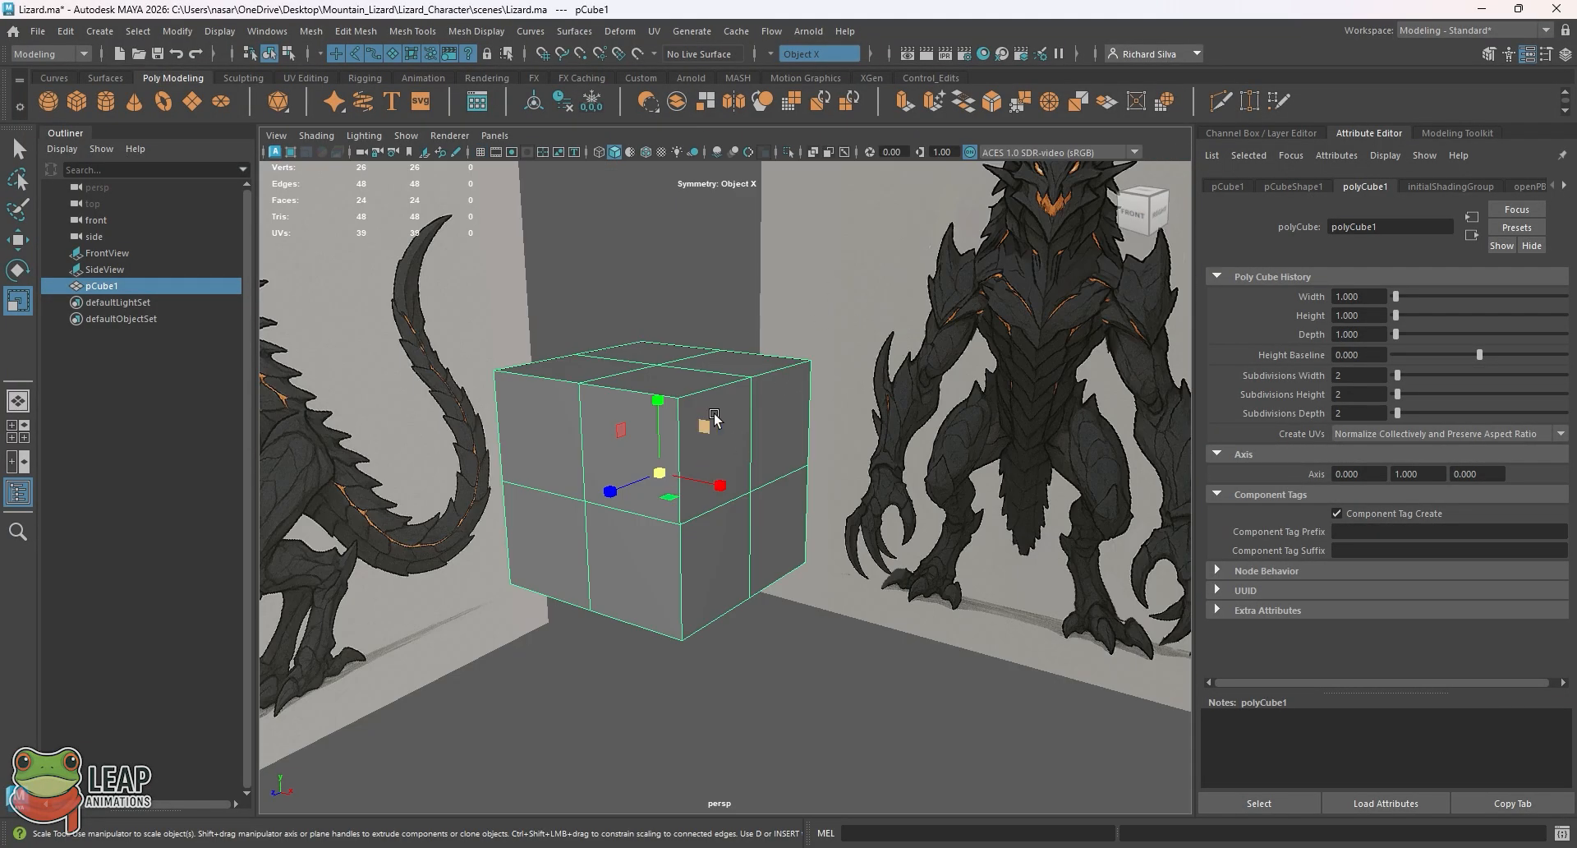
{"action": "mouse_move", "coordinate": [712, 420]}
{"action": "left_mouse_down", "text": "alt"}
{"action": "mouse_move", "coordinate": [756, 404]}
{"action": "mouse_move", "coordinate": [713, 417]}
{"action": "left_mouse_up", "text": "alt"}
Switch the cube to face selection and pick the upper pair of faces on its front side
{"action": "key", "text": "q"}
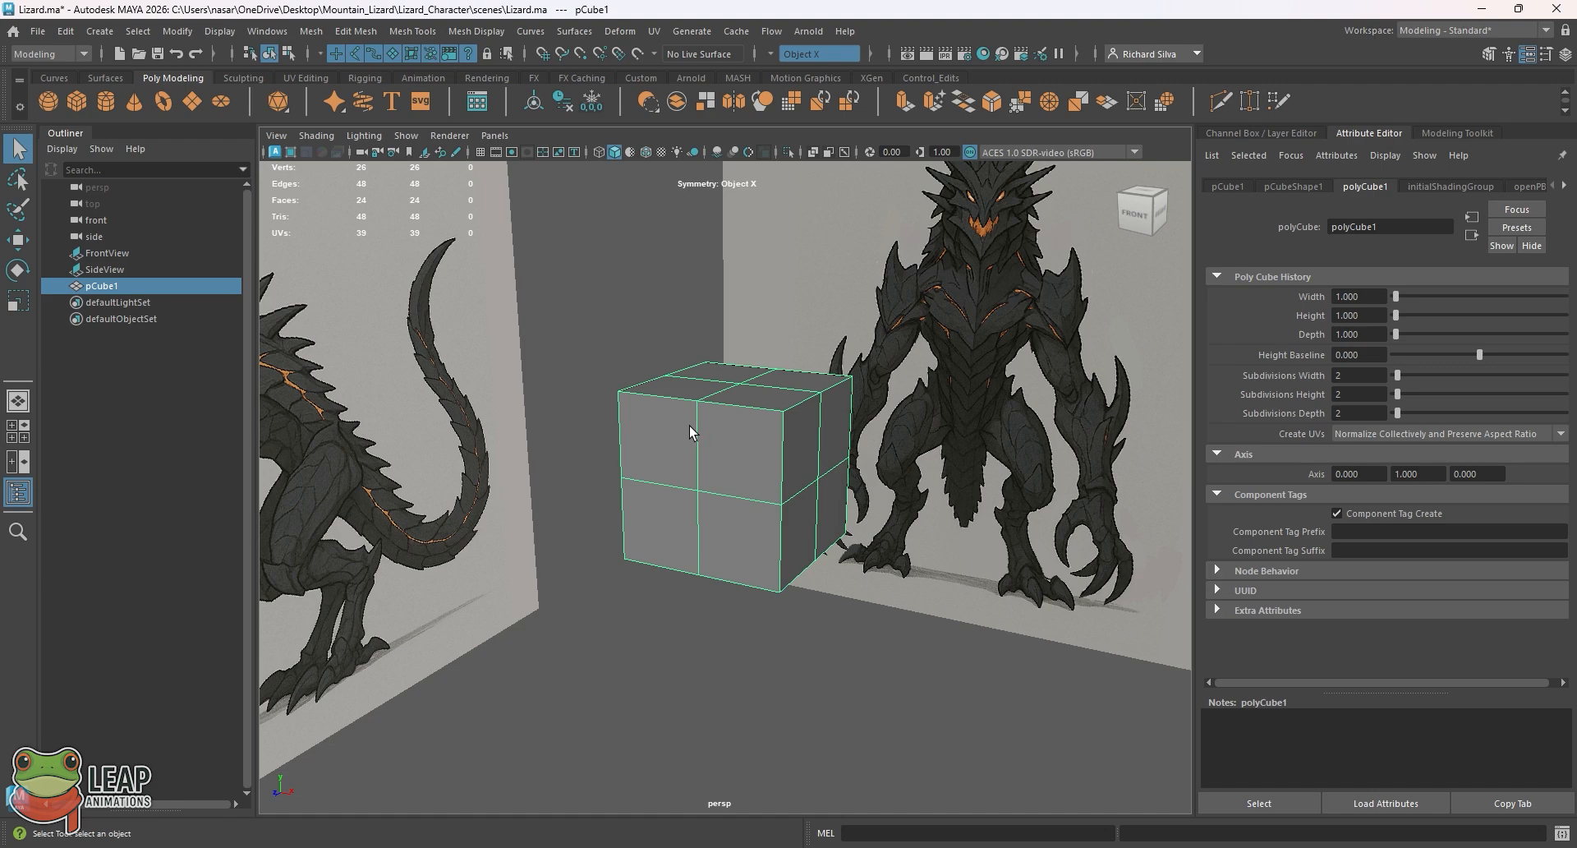
{"action": "mouse_move", "coordinate": [690, 379]}
{"action": "right_mouse_down"}
{"action": "mouse_move", "coordinate": [703, 391]}
{"action": "mouse_move", "coordinate": [684, 383]}
{"action": "mouse_move", "coordinate": [698, 375]}
{"action": "mouse_move", "coordinate": [651, 485]}
{"action": "mouse_move", "coordinate": [653, 538]}
{"action": "mouse_move", "coordinate": [632, 404]}
{"action": "mouse_move", "coordinate": [692, 353]}
{"action": "mouse_move", "coordinate": [725, 421]}
{"action": "mouse_move", "coordinate": [689, 387]}
{"action": "right_mouse_up"}
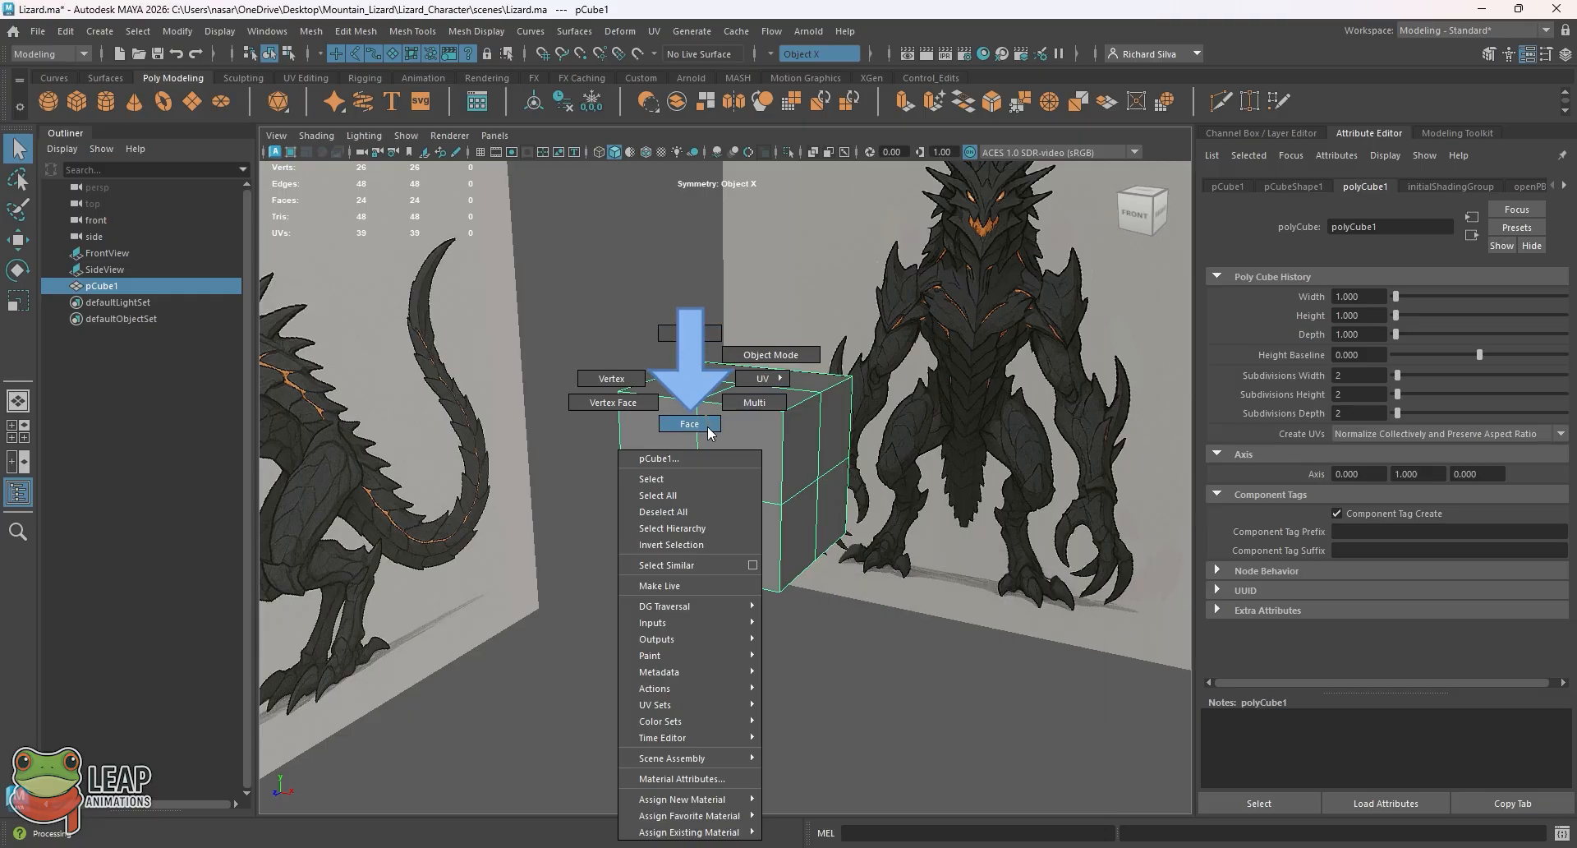
{"action": "right_click_drag", "start_coordinate": [687, 417], "coordinate": [687, 420]}
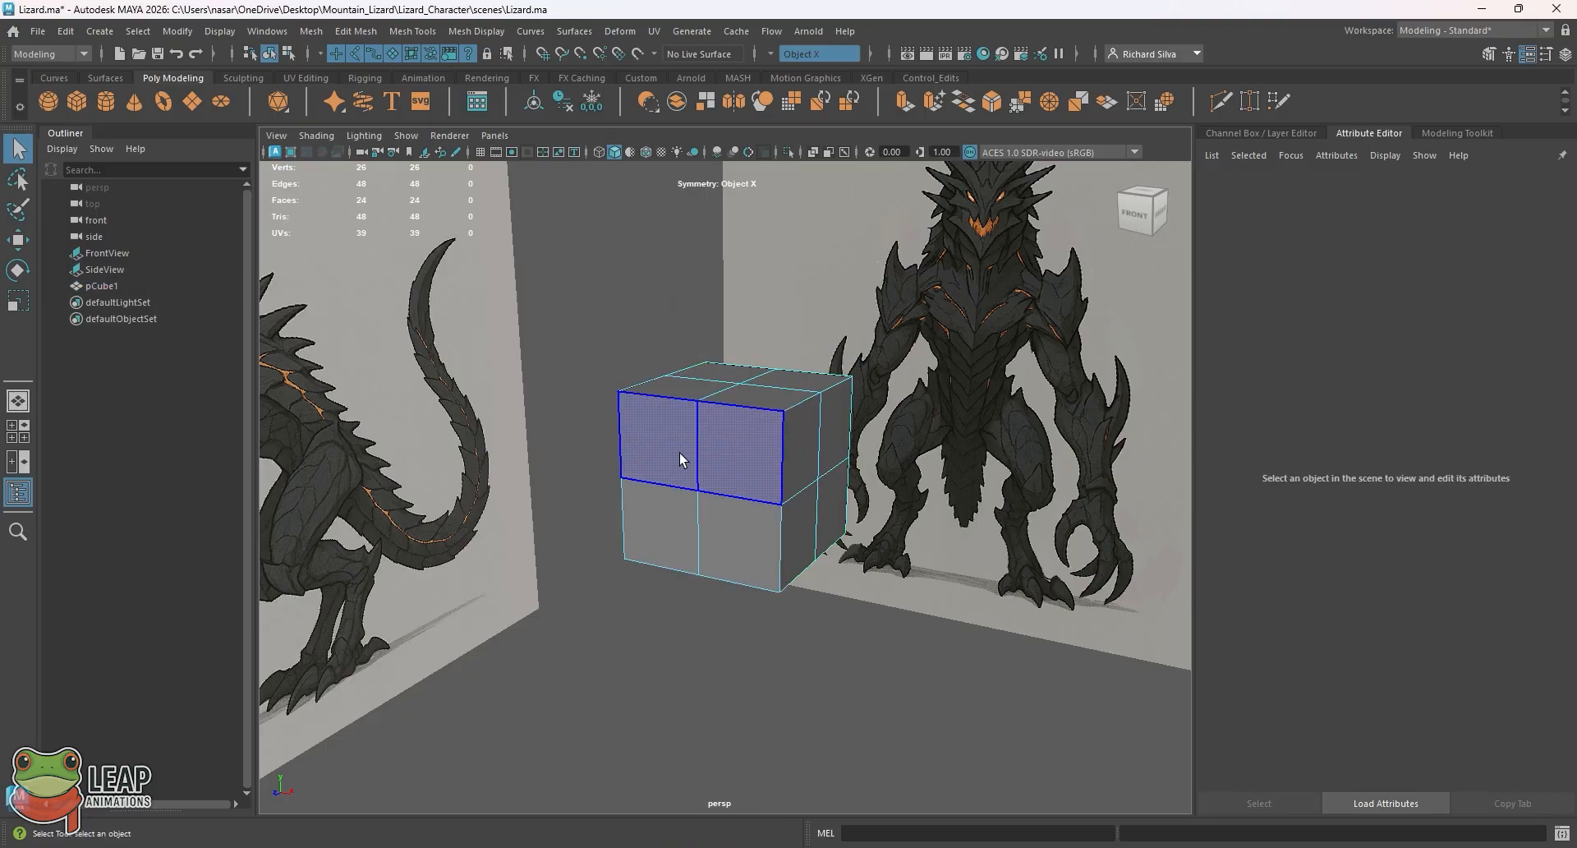
{"action": "left_click", "coordinate": [731, 456]}
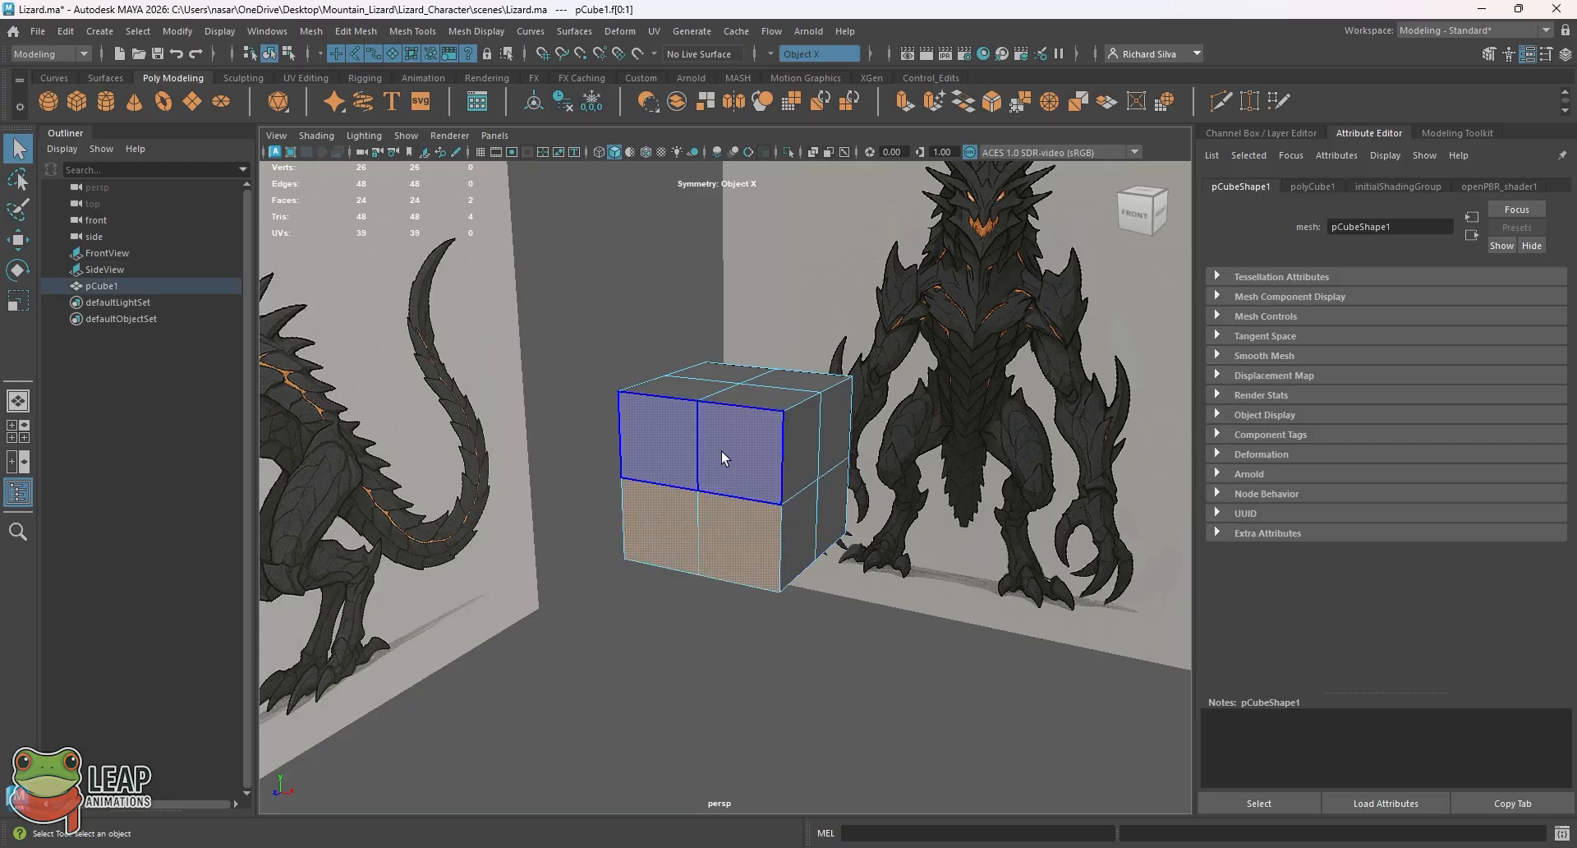
{"action": "left_click", "coordinate": [737, 533]}
{"action": "left_click", "coordinate": [732, 469]}
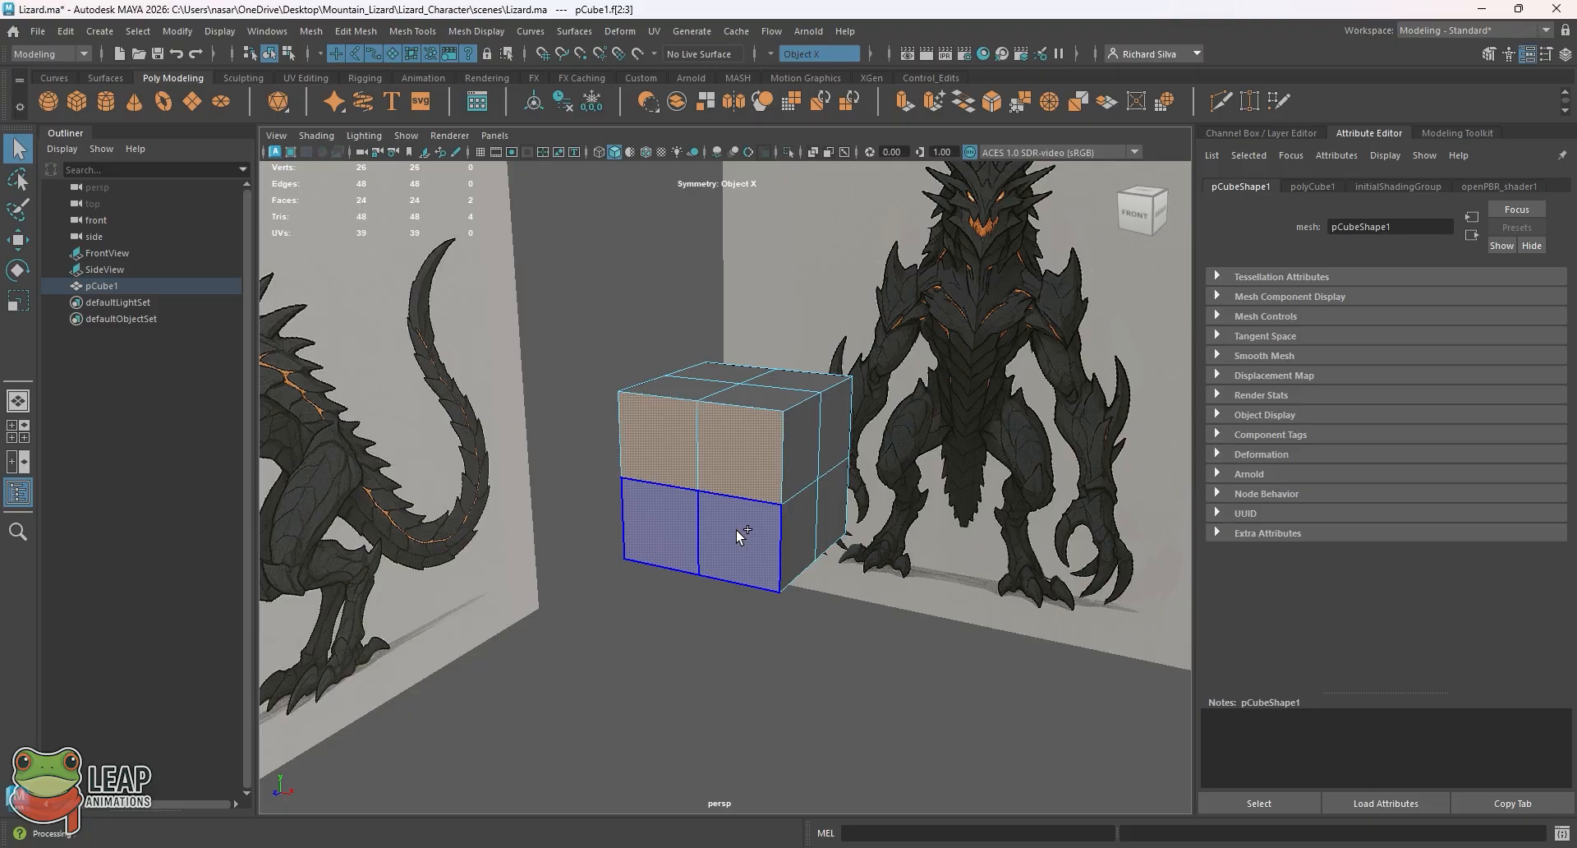
Select all four faces on the cube's front side, leaving the underside faces out of the selection
{"action": "left_click", "coordinate": [747, 430], "text": "shift"}
{"action": "mouse_move", "coordinate": [759, 431]}
{"action": "left_mouse_down", "text": "alt"}
{"action": "mouse_move", "coordinate": [520, 433]}
{"action": "mouse_move", "coordinate": [736, 419]}
{"action": "mouse_move", "coordinate": [754, 451]}
{"action": "left_mouse_up", "text": "alt"}
{"action": "left_click", "coordinate": [718, 469]}
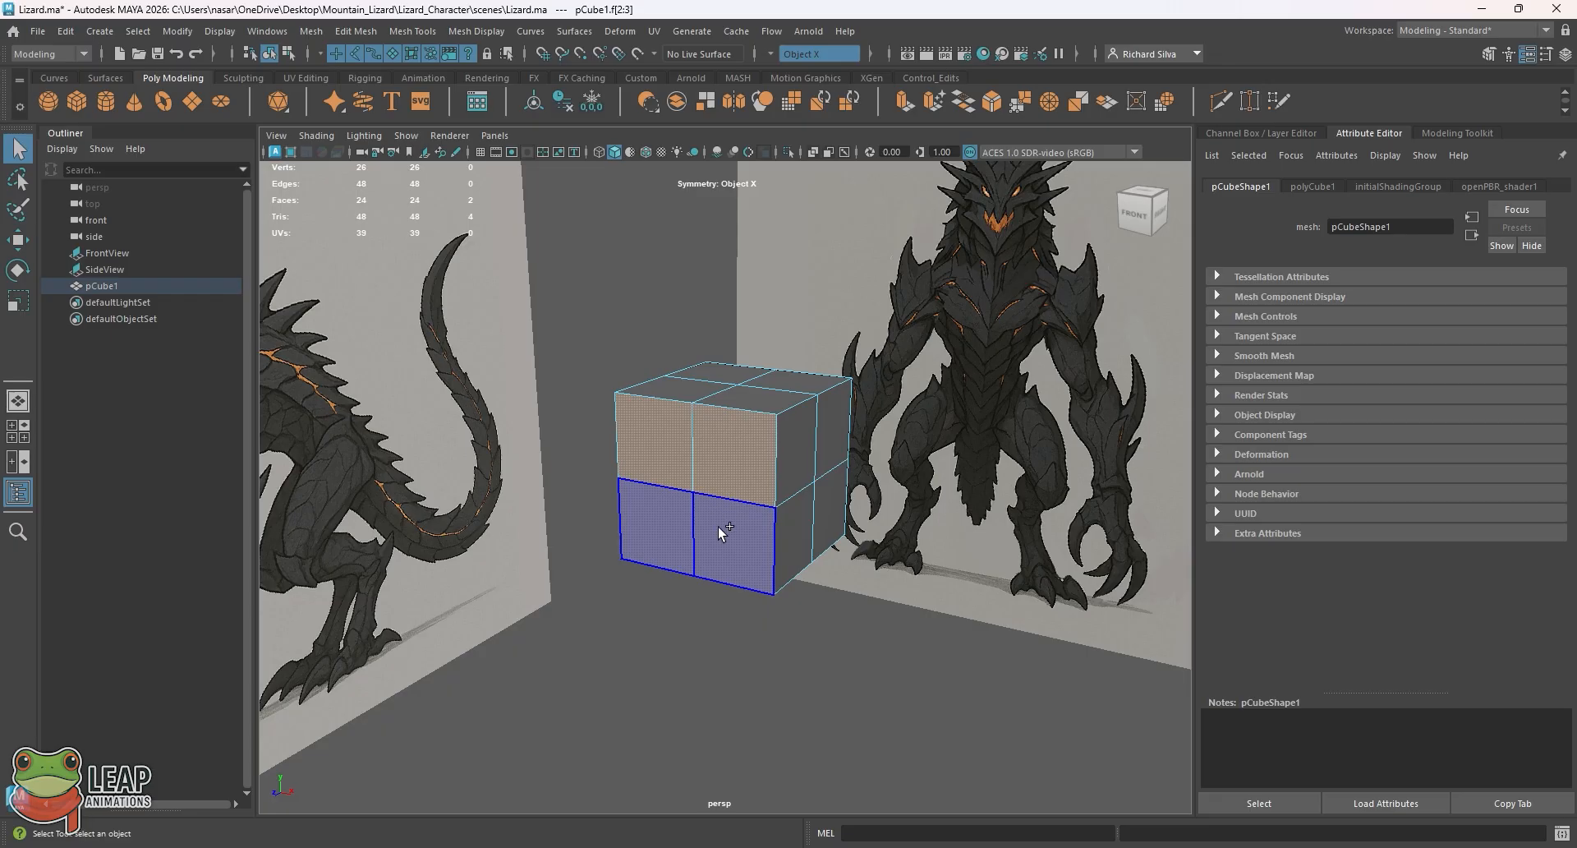
{"action": "left_click_drag", "start_coordinate": [743, 545], "coordinate": [744, 544], "text": "shift"}
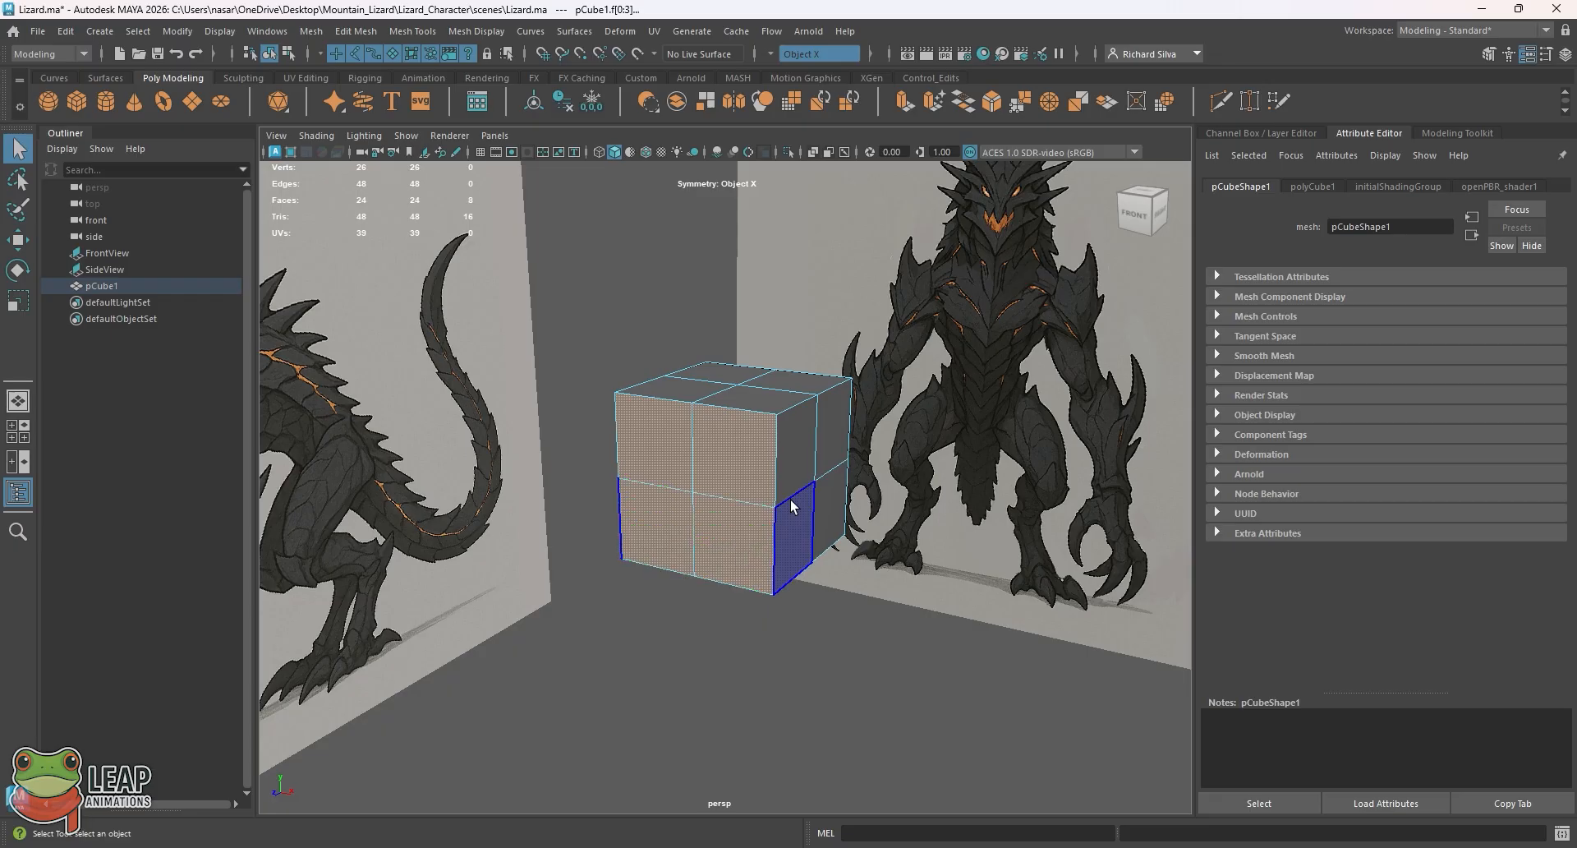
{"action": "left_click_drag", "start_coordinate": [792, 506], "coordinate": [774, 560], "text": "alt"}
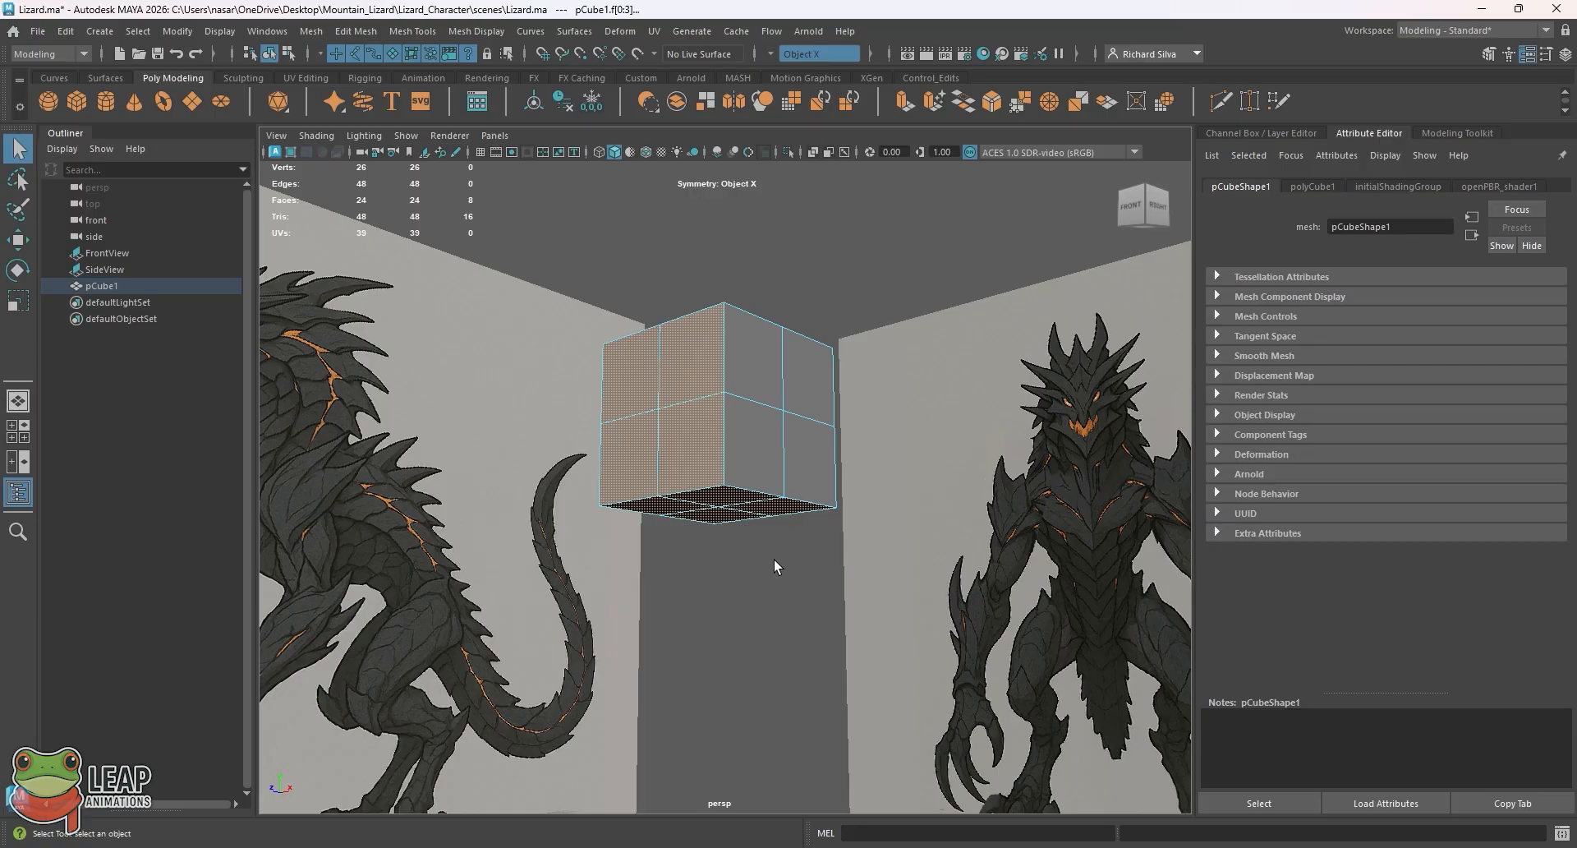
{"action": "scroll", "coordinate": [773, 559], "scroll_direction": "up", "scroll_amount": 3}
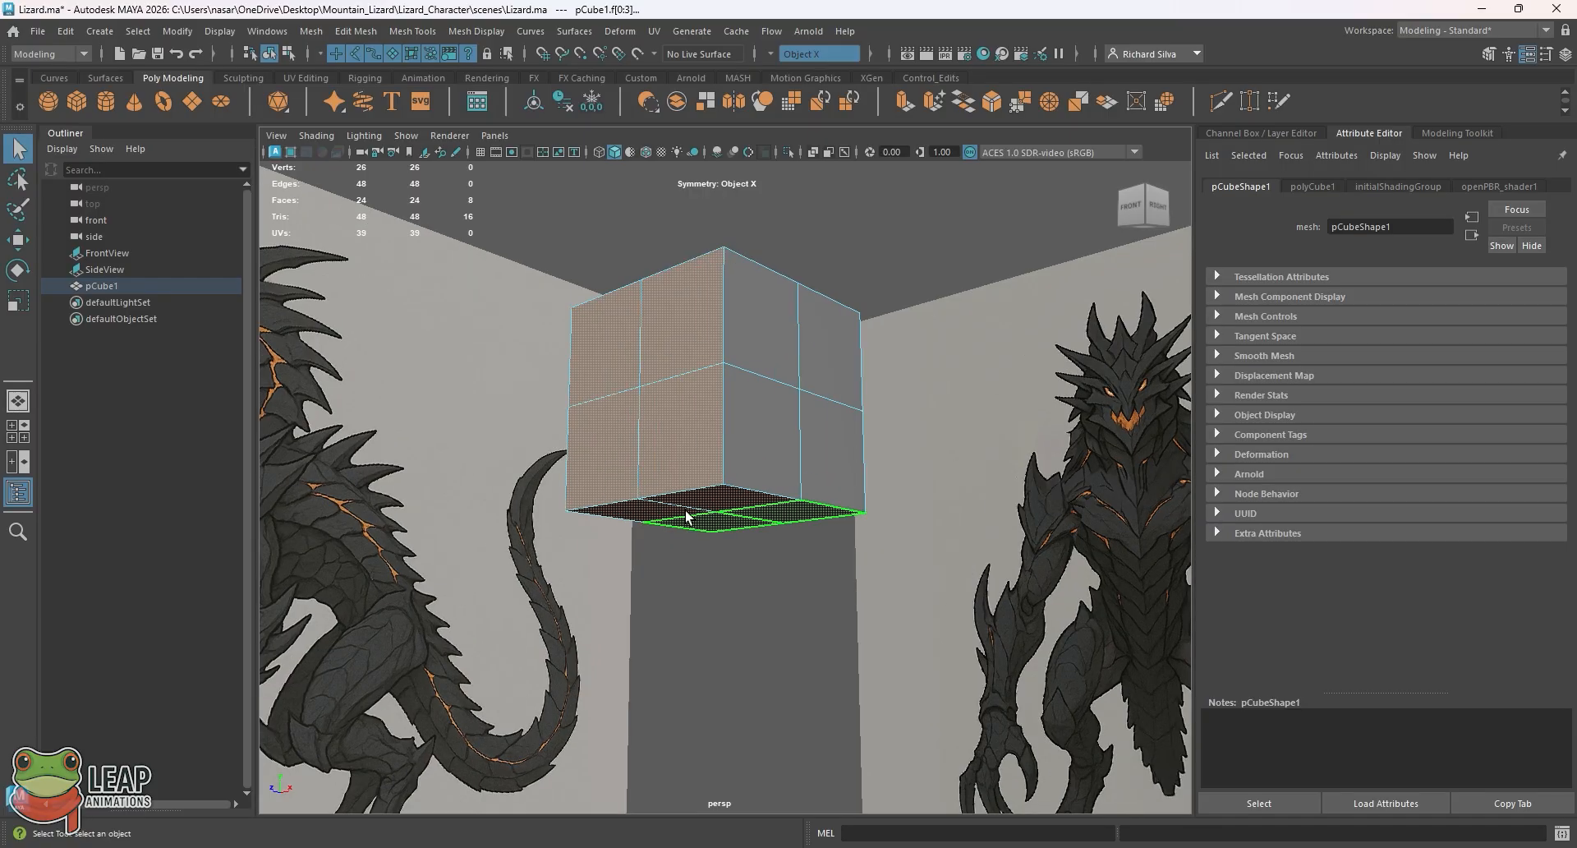
{"action": "left_click", "coordinate": [712, 408]}
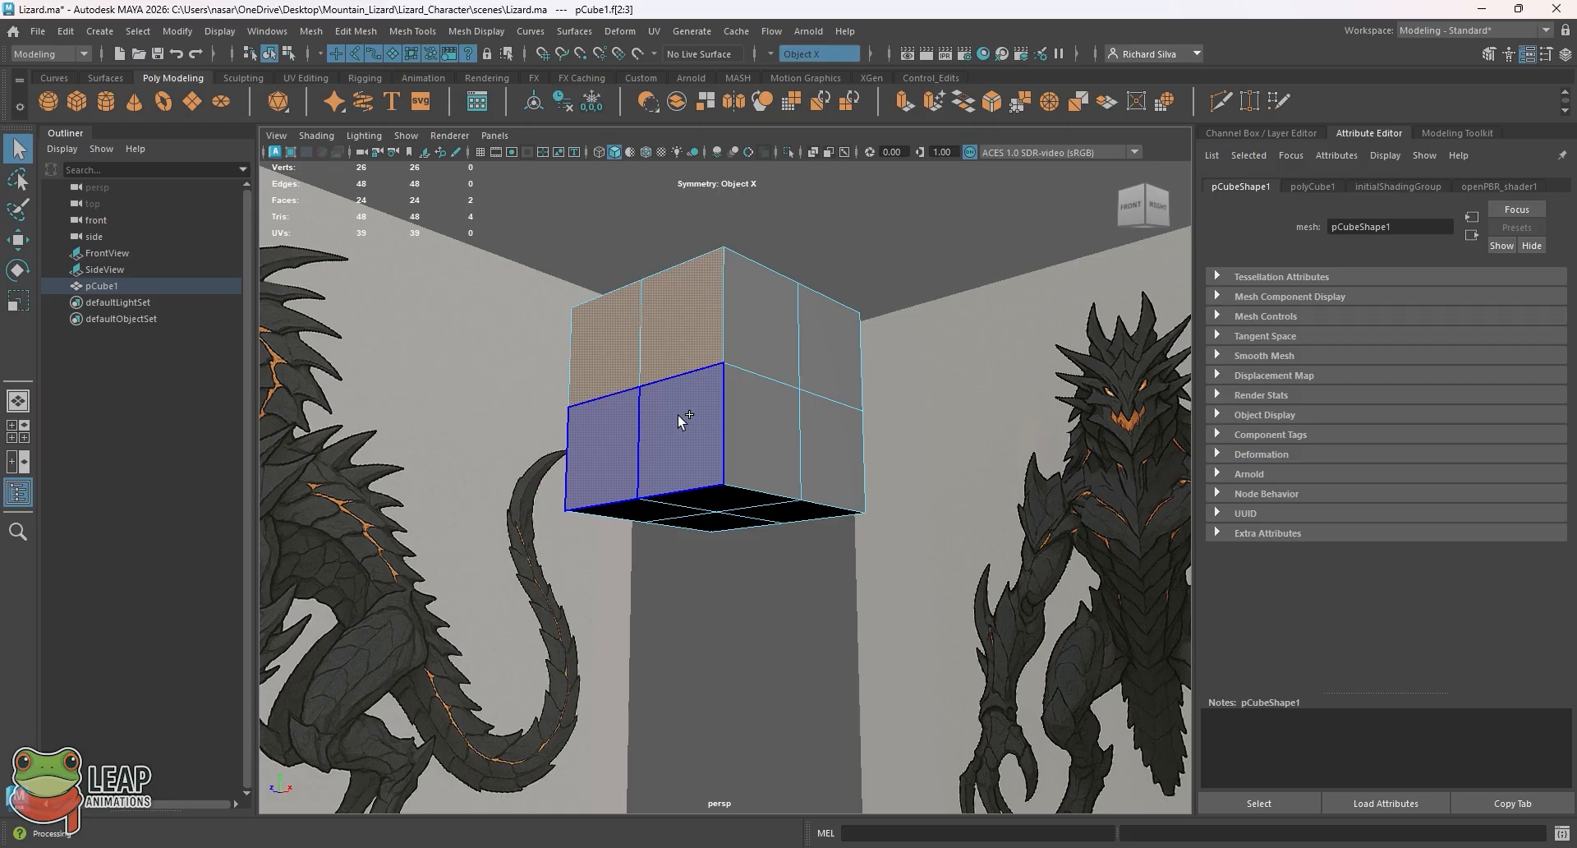
{"action": "left_click", "coordinate": [676, 416], "text": "shift"}
{"action": "right_click_drag", "start_coordinate": [702, 419], "coordinate": [666, 424], "text": "alt"}
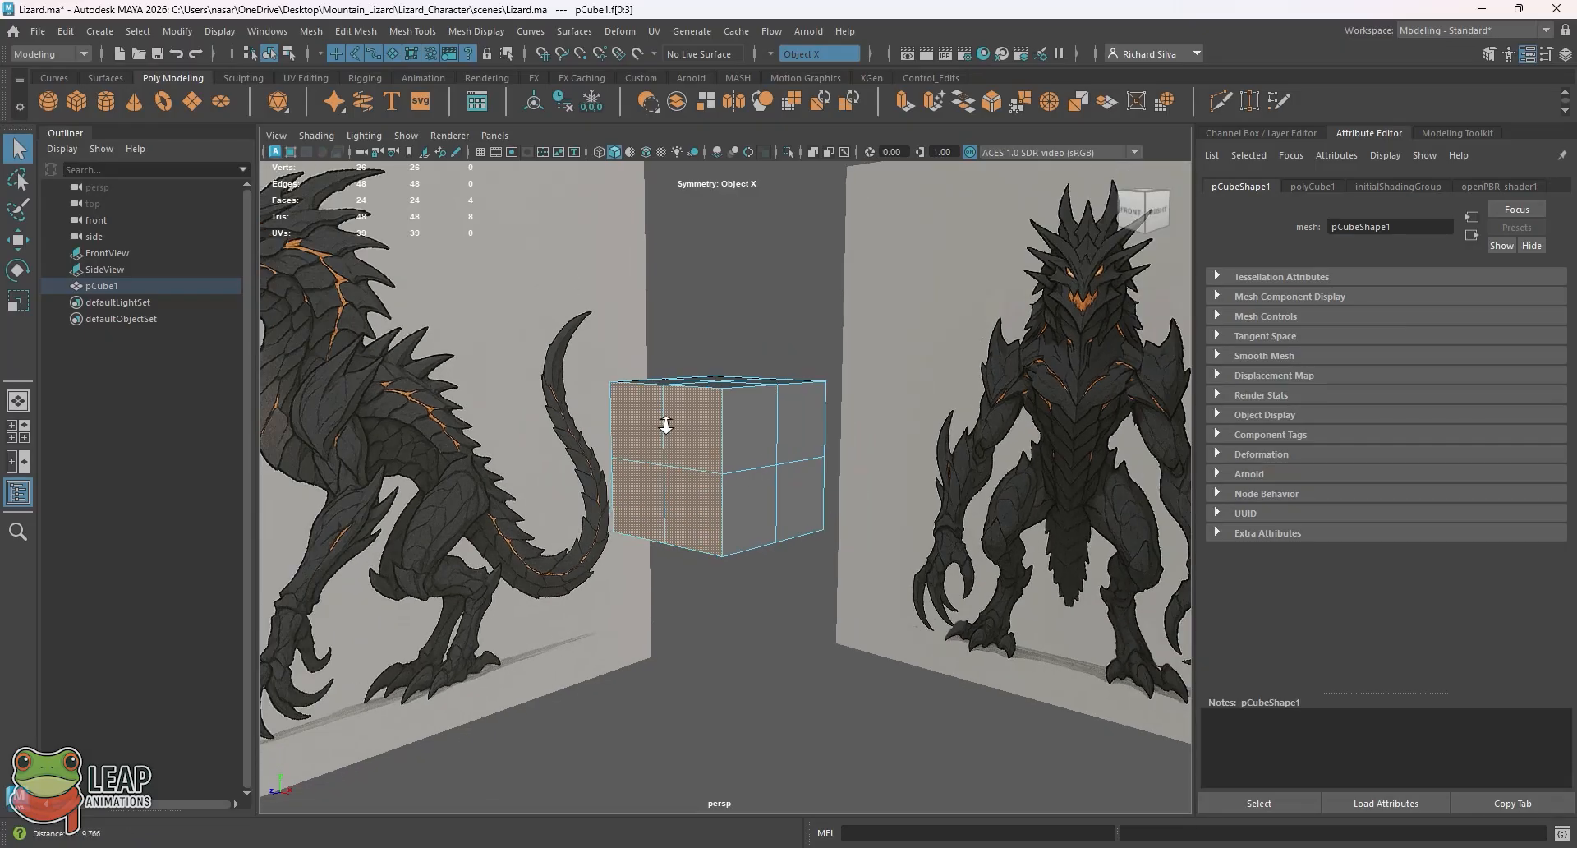
{"action": "left_click_drag", "start_coordinate": [666, 424], "coordinate": [698, 441], "text": "alt"}
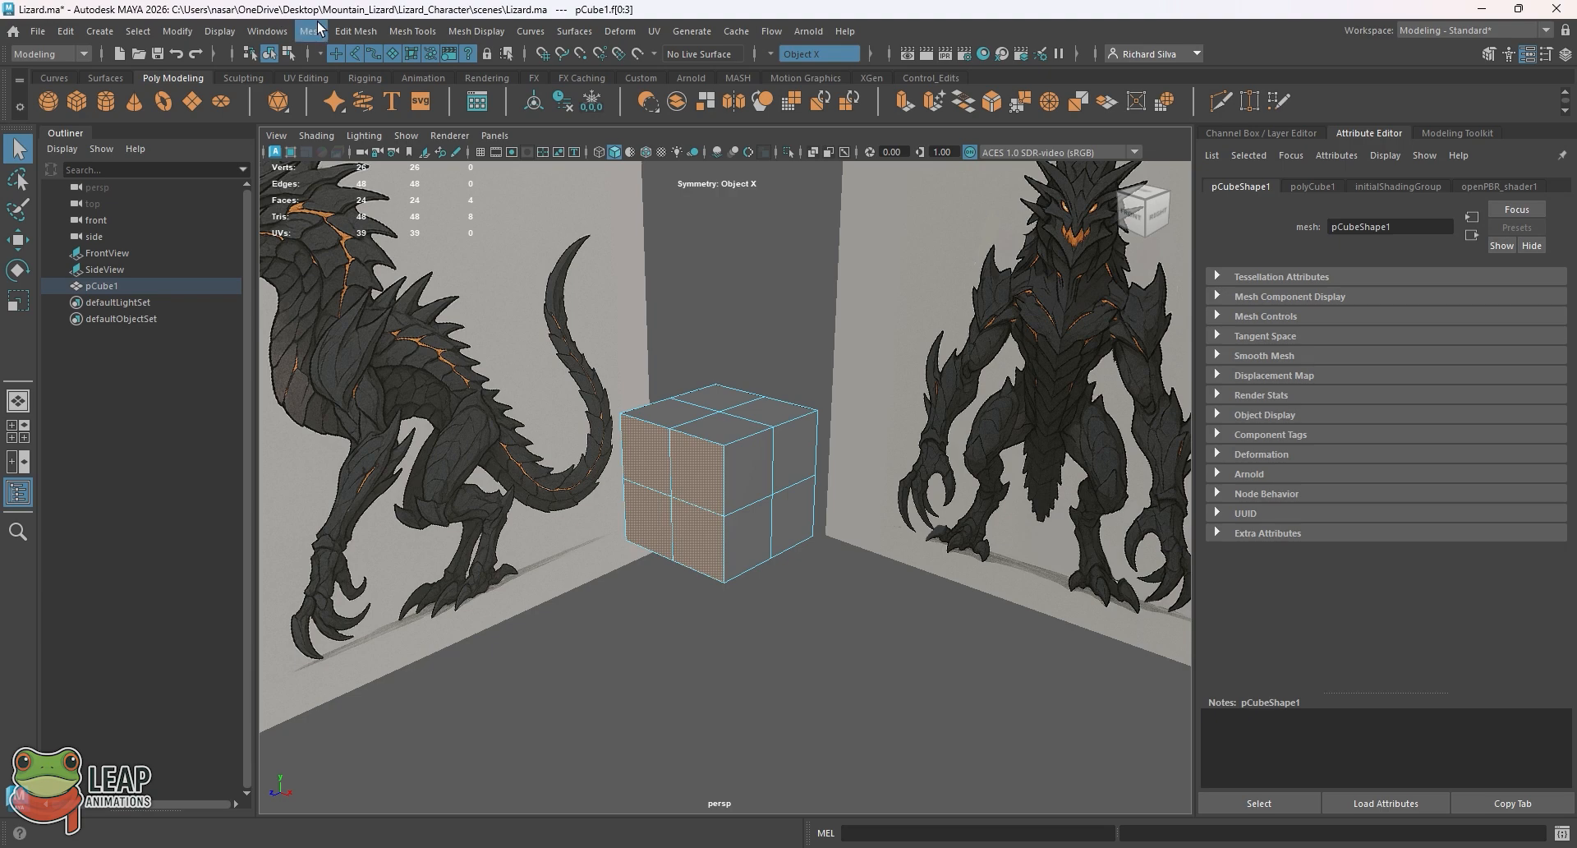
Extrude the four front faces forward with a Local Translate Z of about 1.255
{"action": "left_click", "coordinate": [360, 32]}
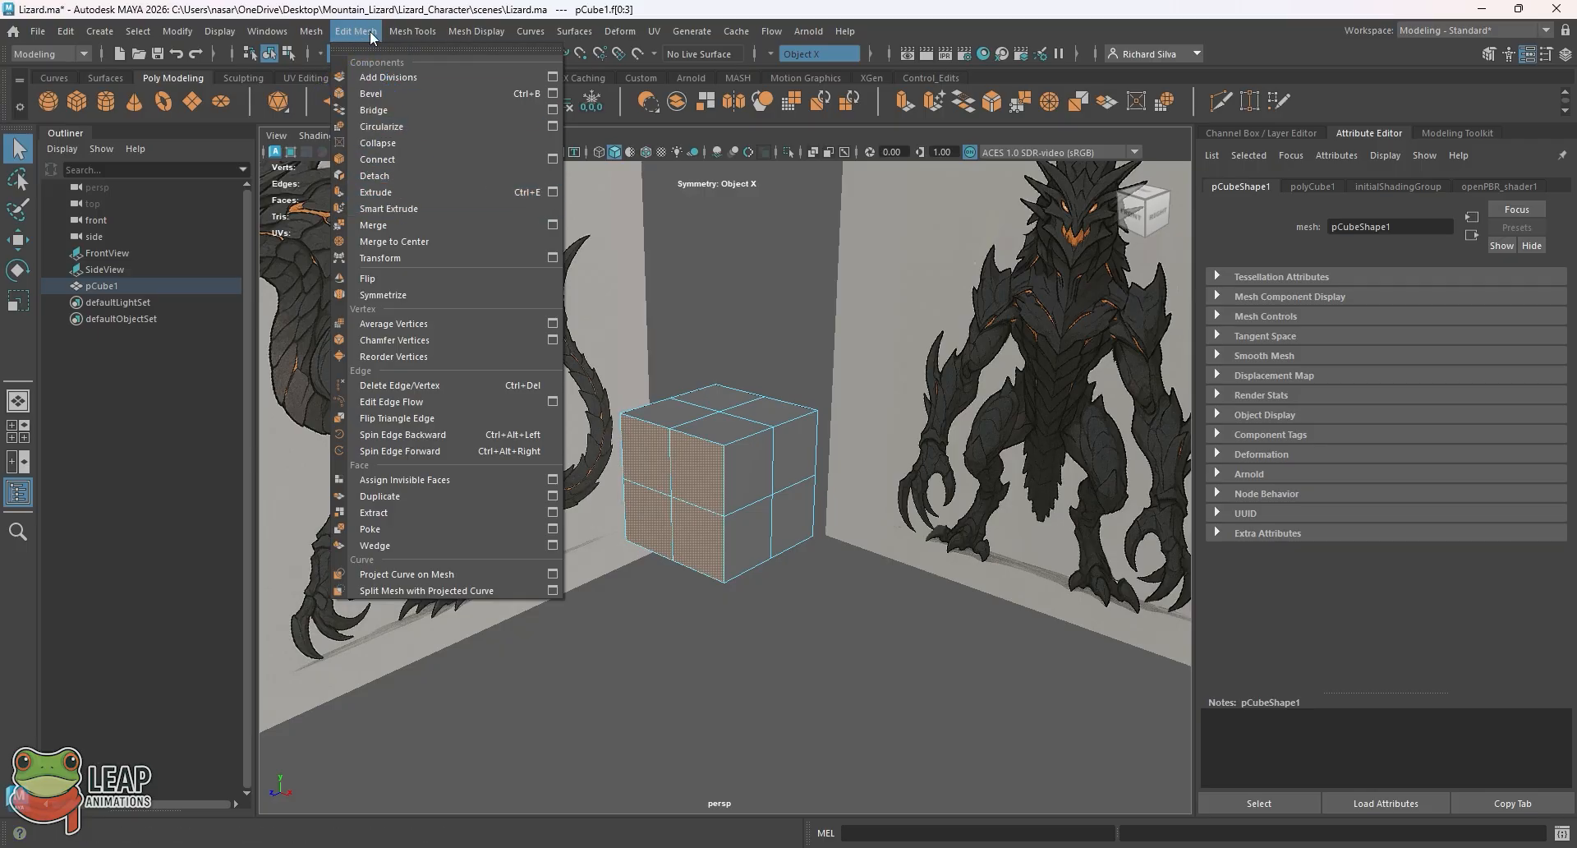
{"action": "left_click", "coordinate": [403, 194]}
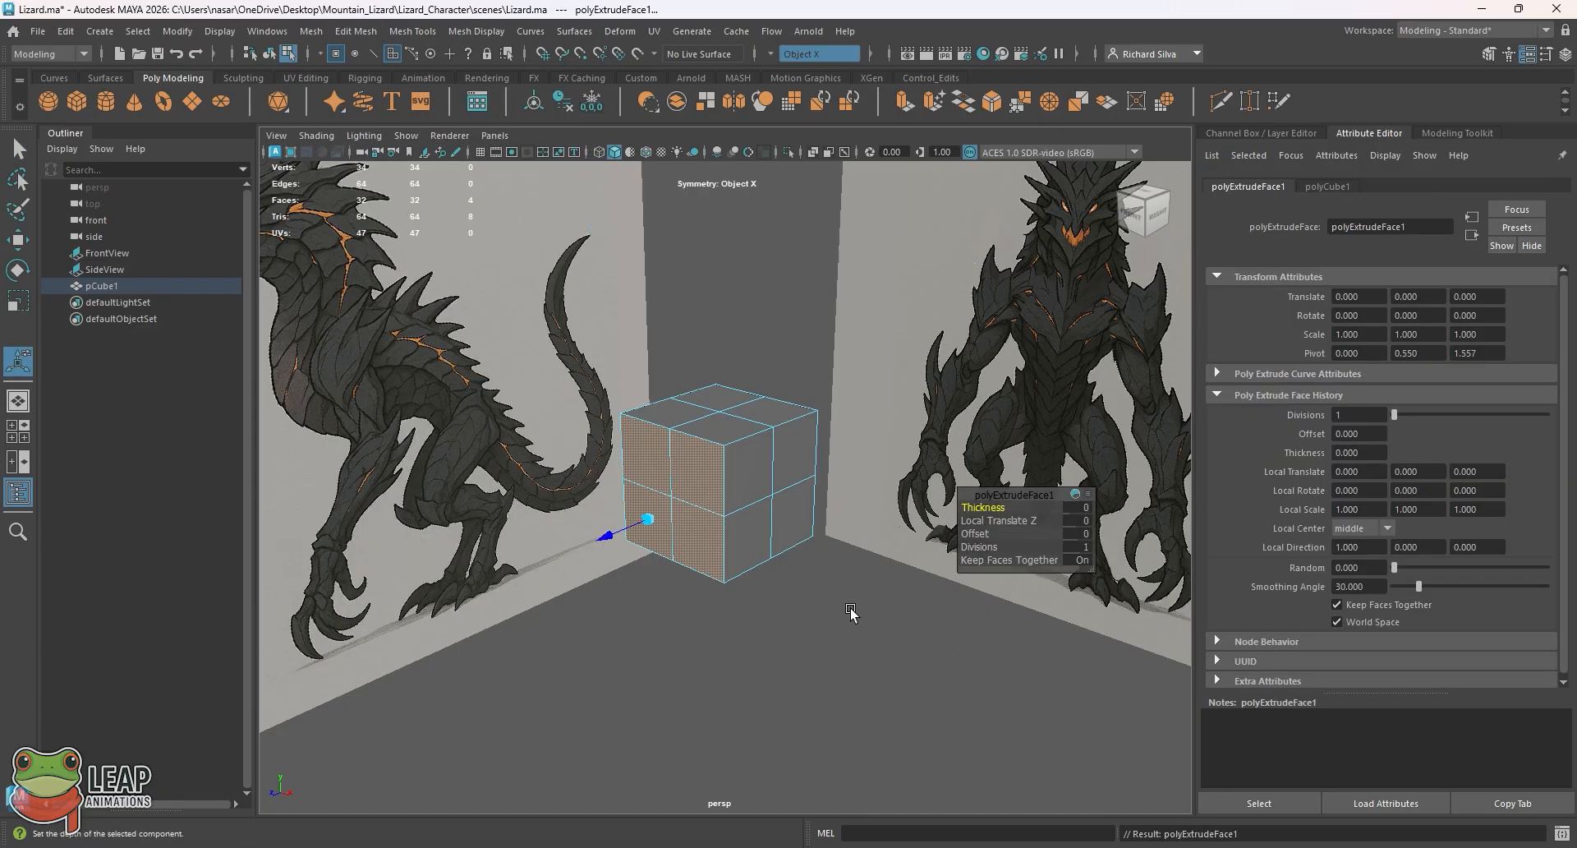
{"action": "left_click_drag", "start_coordinate": [762, 533], "coordinate": [645, 516], "text": "alt"}
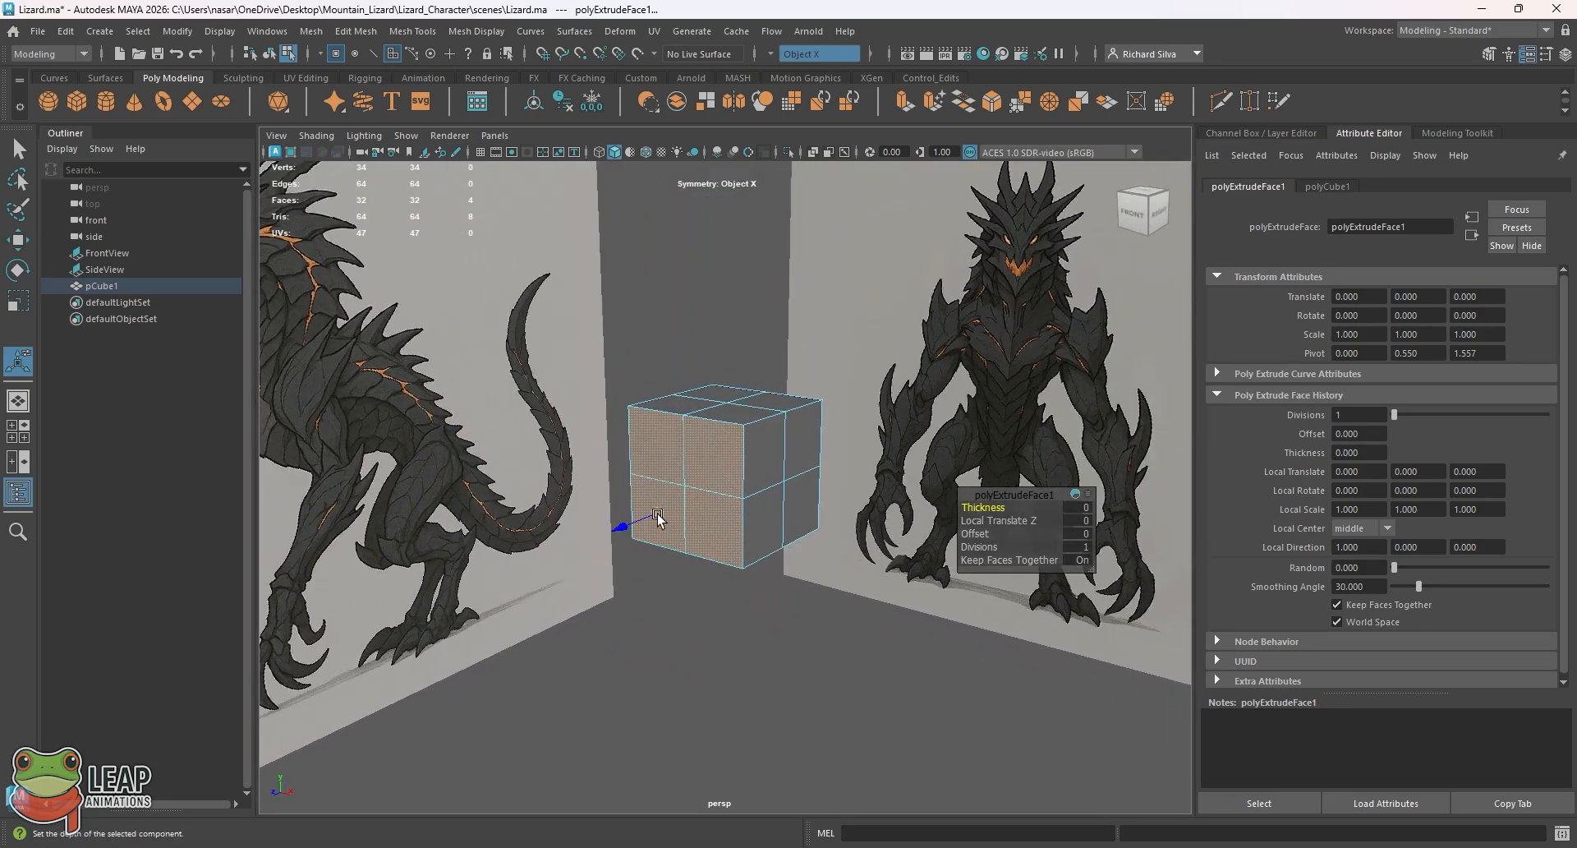
{"action": "left_click_drag", "start_coordinate": [661, 564], "coordinate": [767, 605], "text": "alt"}
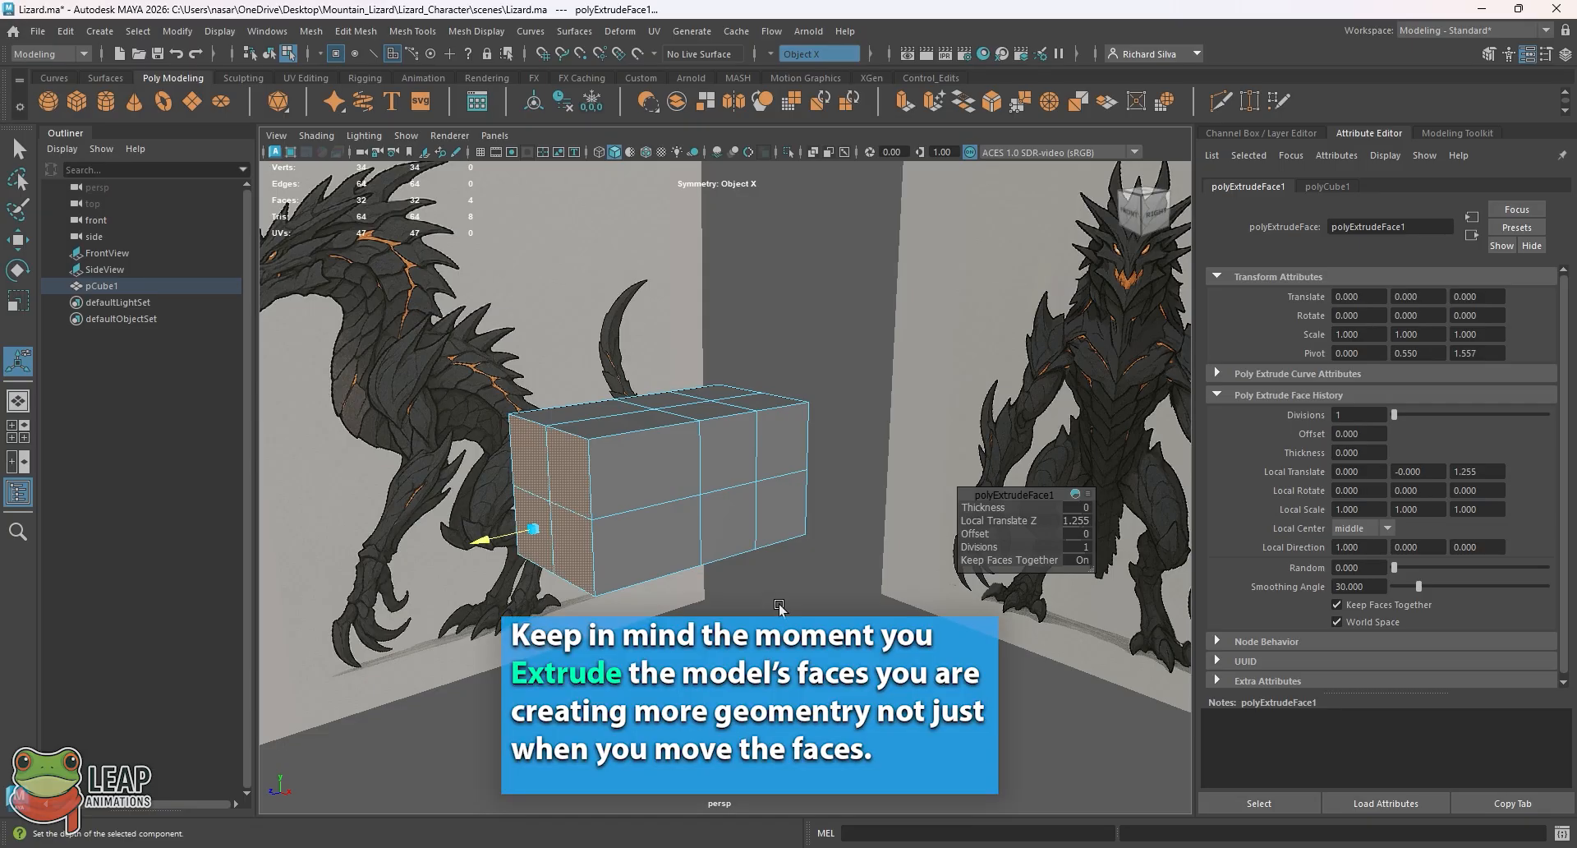
Shorten the front extrusion to a Local Translate Z of about 0.886, using the side view of the lizard's torso as the guide
{"action": "key", "text": "space"}
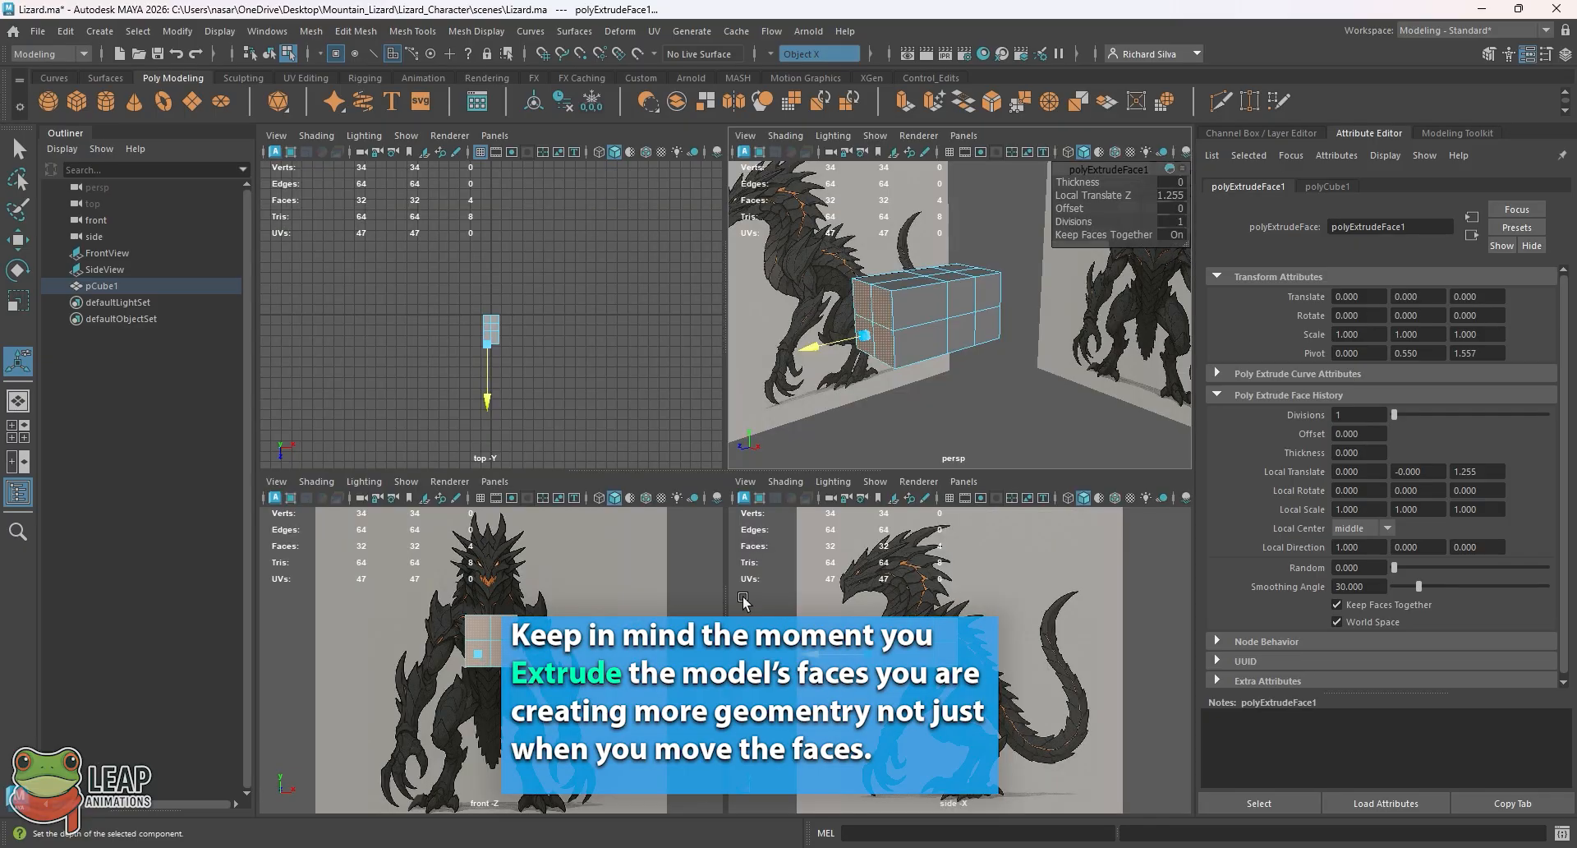
{"action": "key", "text": "space"}
{"action": "key", "text": "space"}
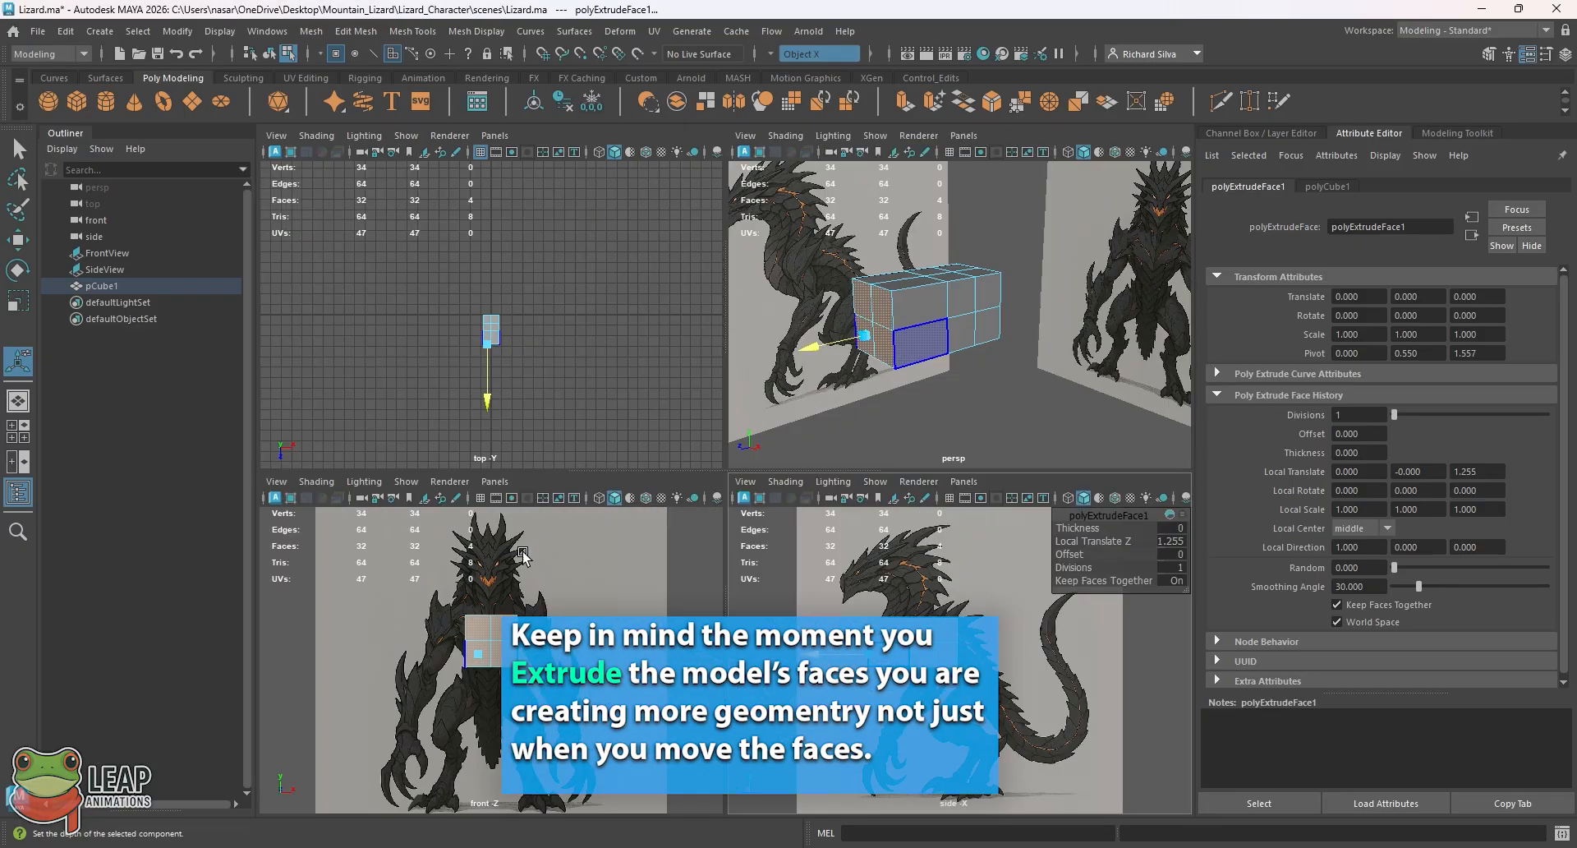
{"action": "key", "text": "space"}
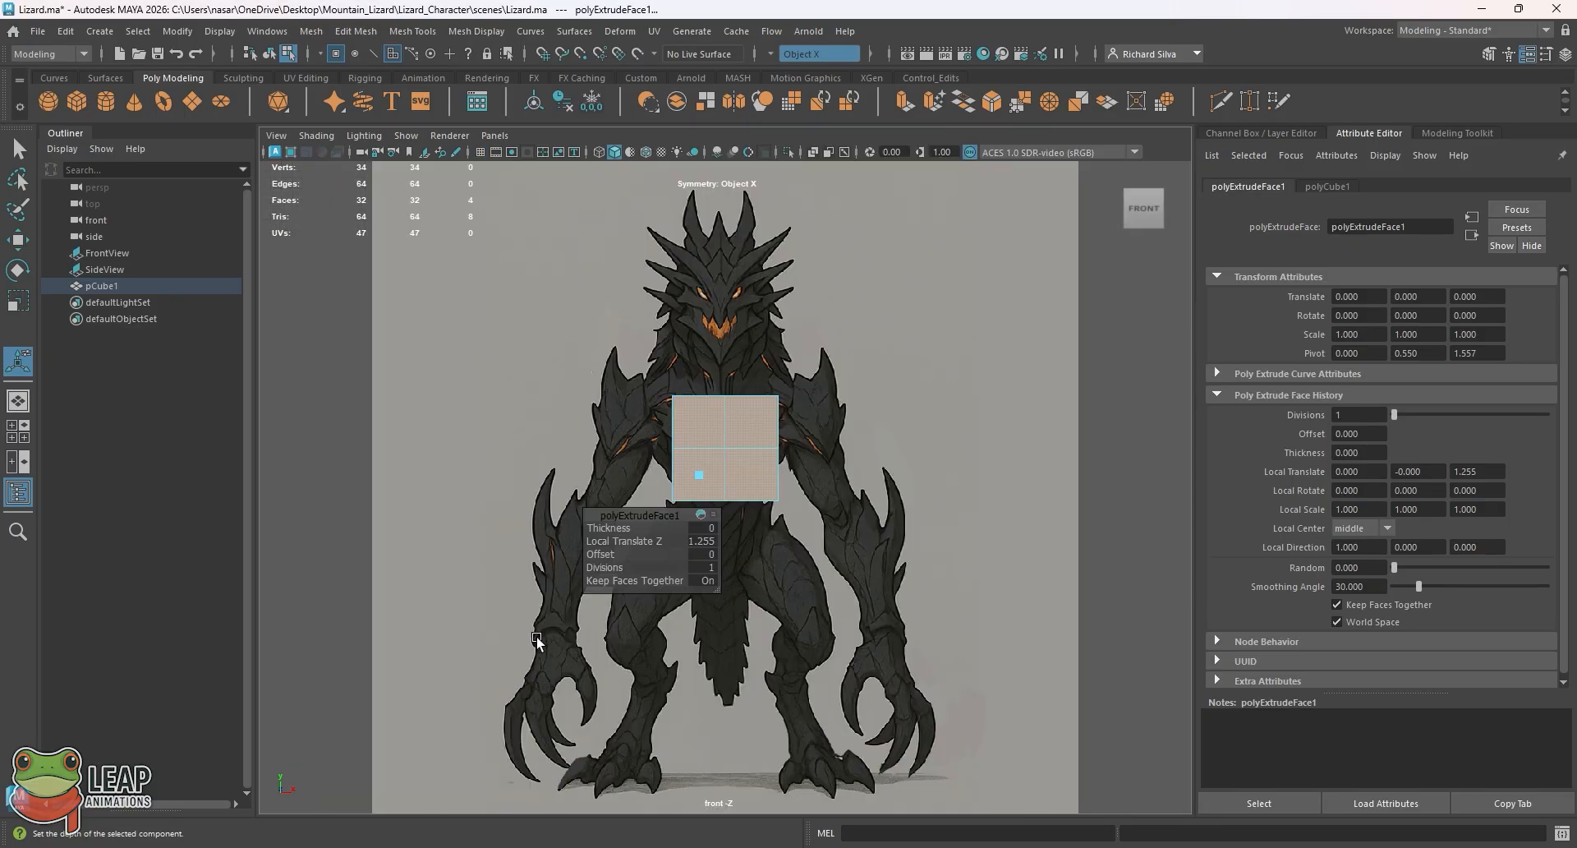
{"action": "key", "text": "space"}
{"action": "key", "text": "space"}
{"action": "scroll", "coordinate": [671, 485], "scroll_direction": "up", "scroll_amount": 2}
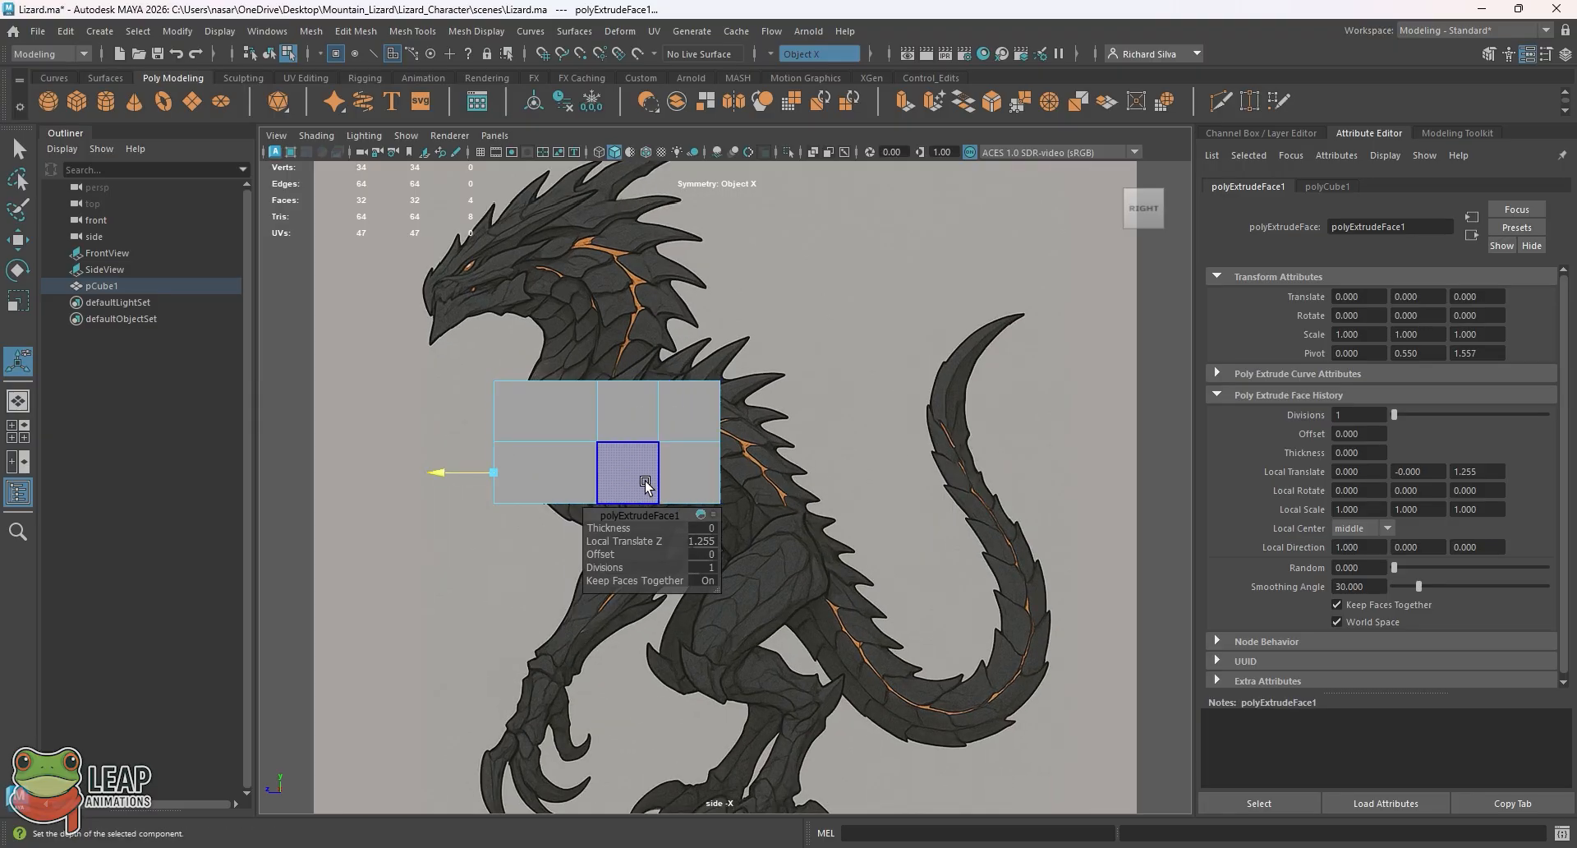
{"action": "mouse_move", "coordinate": [444, 472]}
{"action": "left_mouse_down"}
{"action": "mouse_move", "coordinate": [473, 470]}
{"action": "mouse_move", "coordinate": [451, 461]}
{"action": "left_mouse_up"}
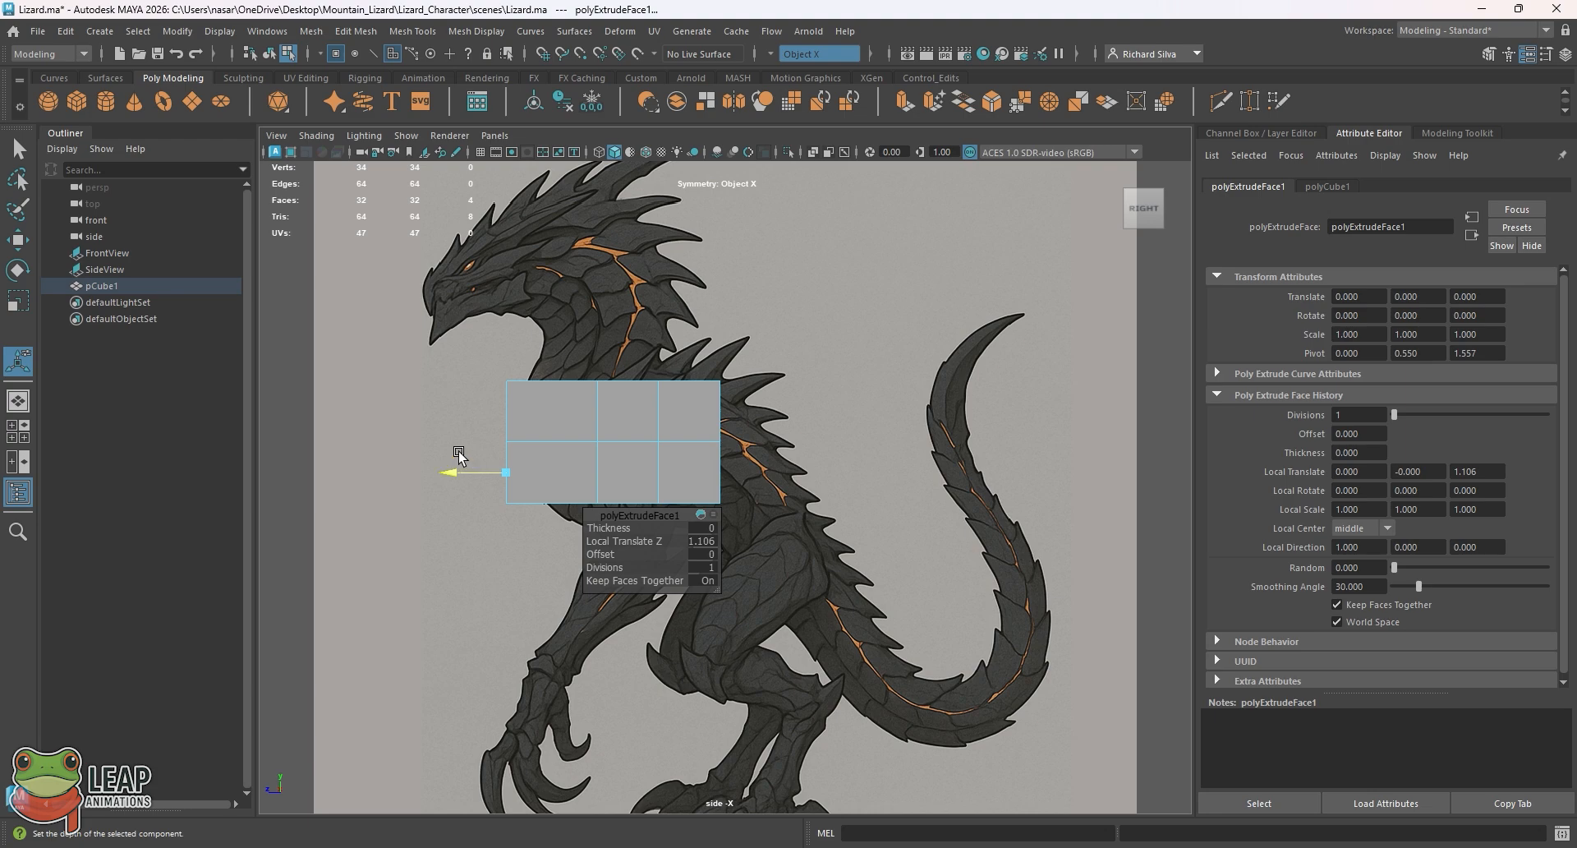
{"action": "left_click_drag", "start_coordinate": [440, 472], "coordinate": [586, 479]}
Try scaling the extruded front faces uniformly to about 2.17 and undo the scaling in the perspective view
{"action": "key", "text": "space"}
{"action": "key", "text": "space"}
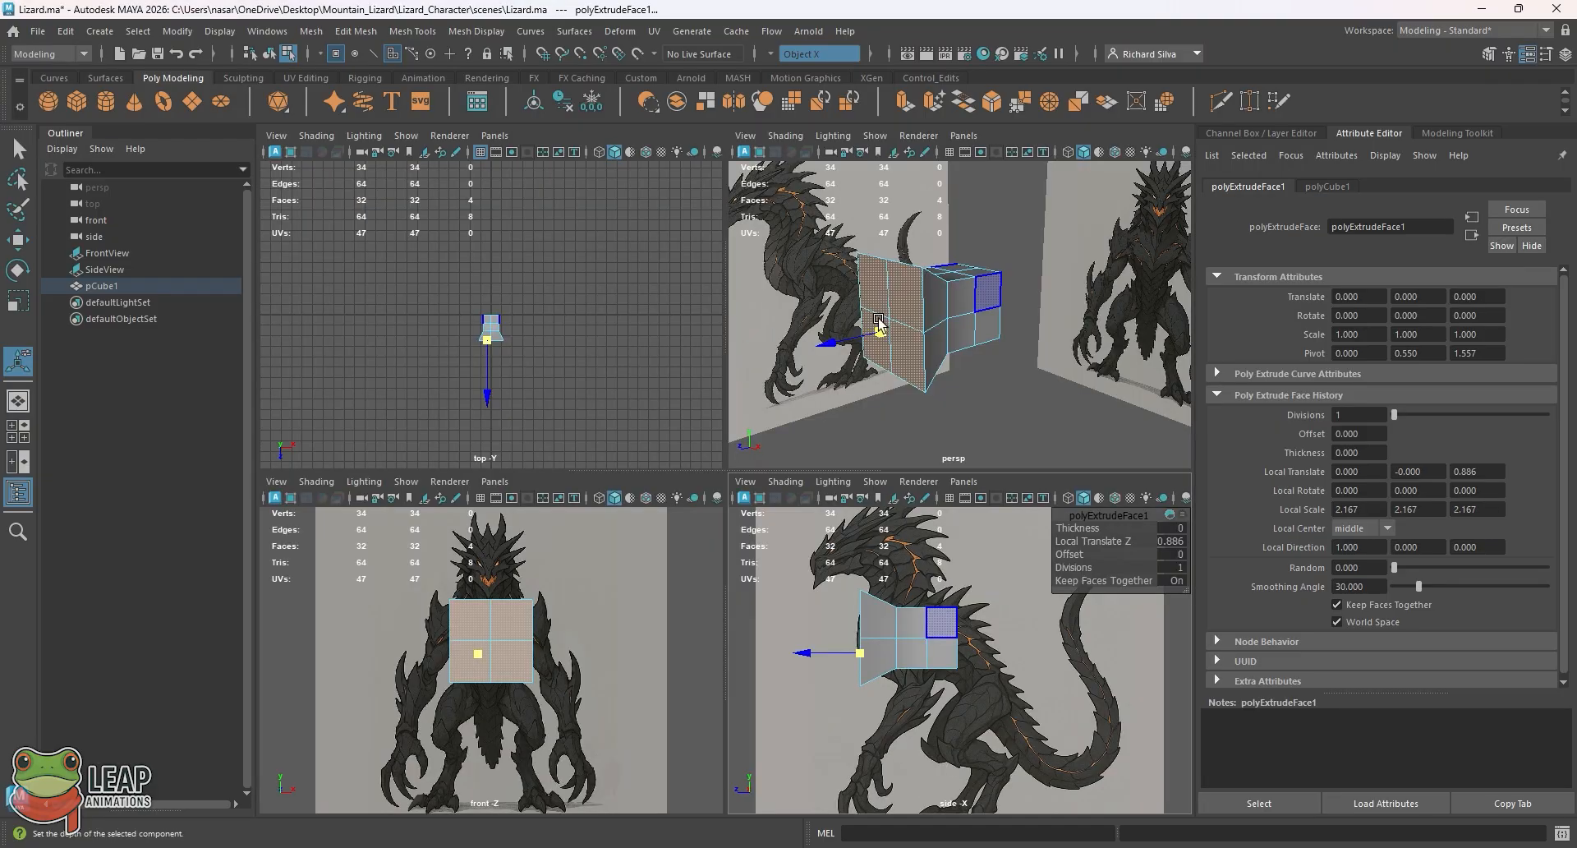
{"action": "left_click", "coordinate": [731, 452]}
{"action": "left_click_drag", "start_coordinate": [737, 452], "coordinate": [817, 484], "text": "alt"}
{"action": "key", "text": "ctrl+z"}
{"action": "left_click_drag", "start_coordinate": [702, 433], "coordinate": [631, 365], "text": "alt"}
{"action": "mouse_move", "coordinate": [593, 455]}
{"action": "left_mouse_down"}
{"action": "mouse_move", "coordinate": [646, 459]}
{"action": "mouse_move", "coordinate": [607, 457]}
{"action": "left_mouse_up"}
{"action": "key", "text": "ctrl+z"}
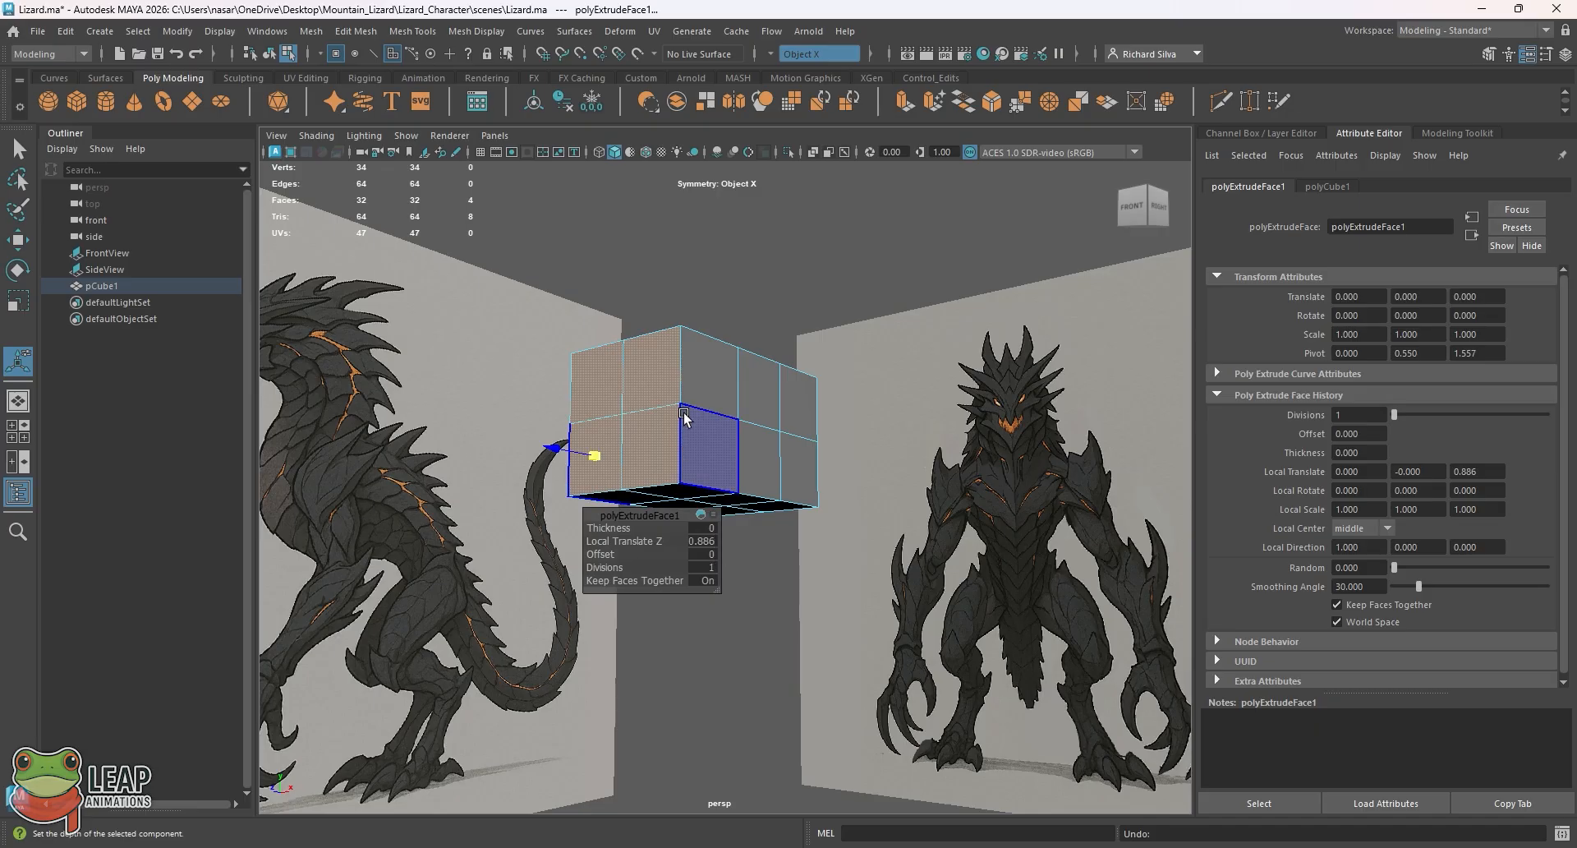
Try enlarging the extruded front faces to a Local Scale of about 2.05 and 1.93, undoing each attempt
{"action": "left_click_drag", "start_coordinate": [690, 370], "coordinate": [637, 363], "text": "alt"}
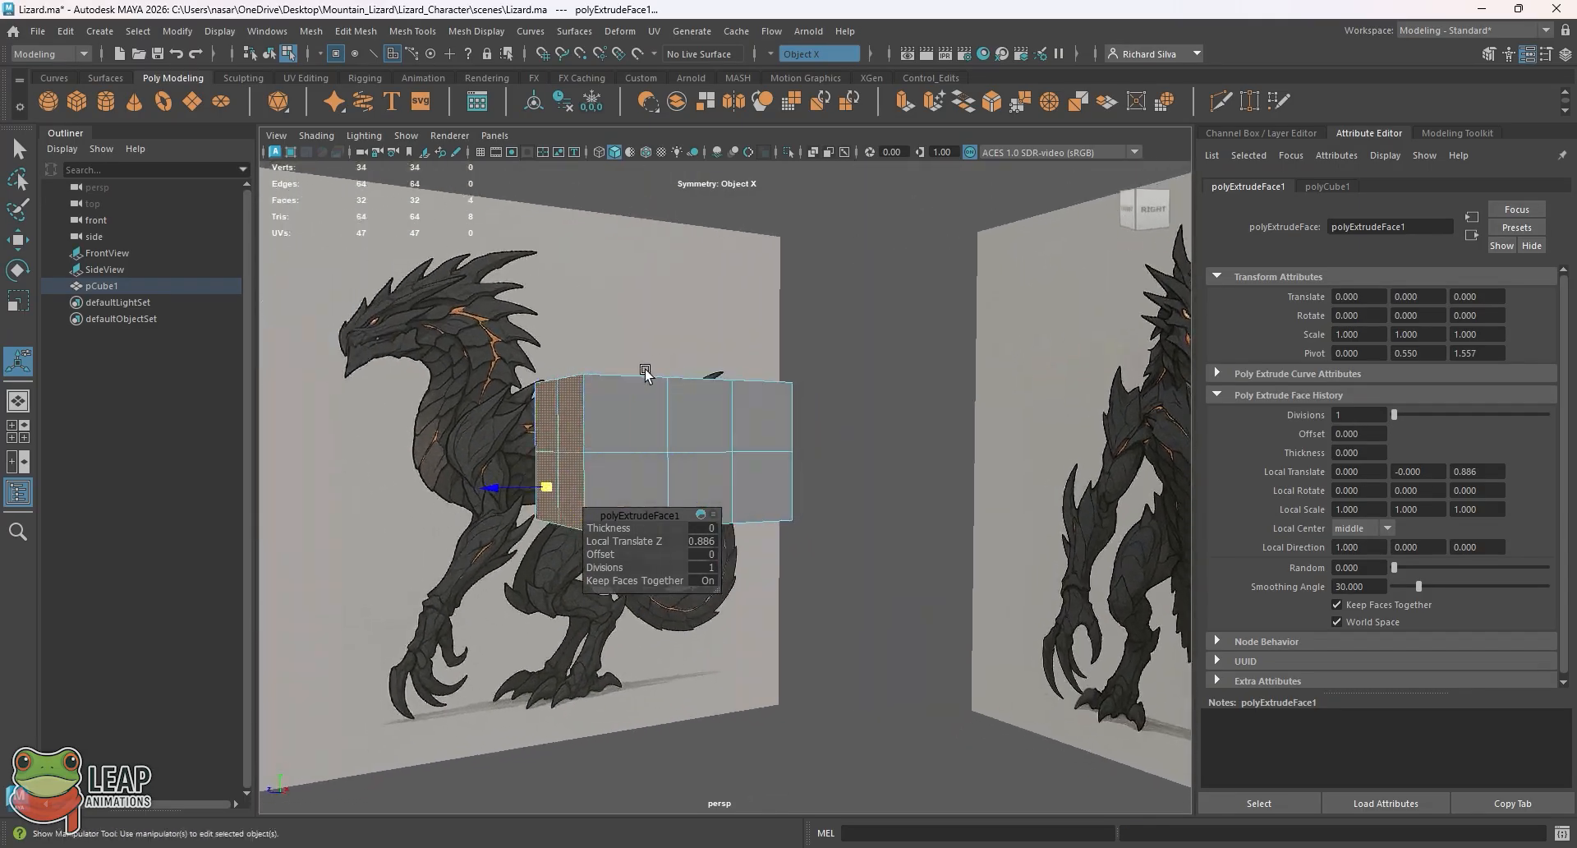
{"action": "left_click_drag", "start_coordinate": [547, 487], "coordinate": [596, 496]}
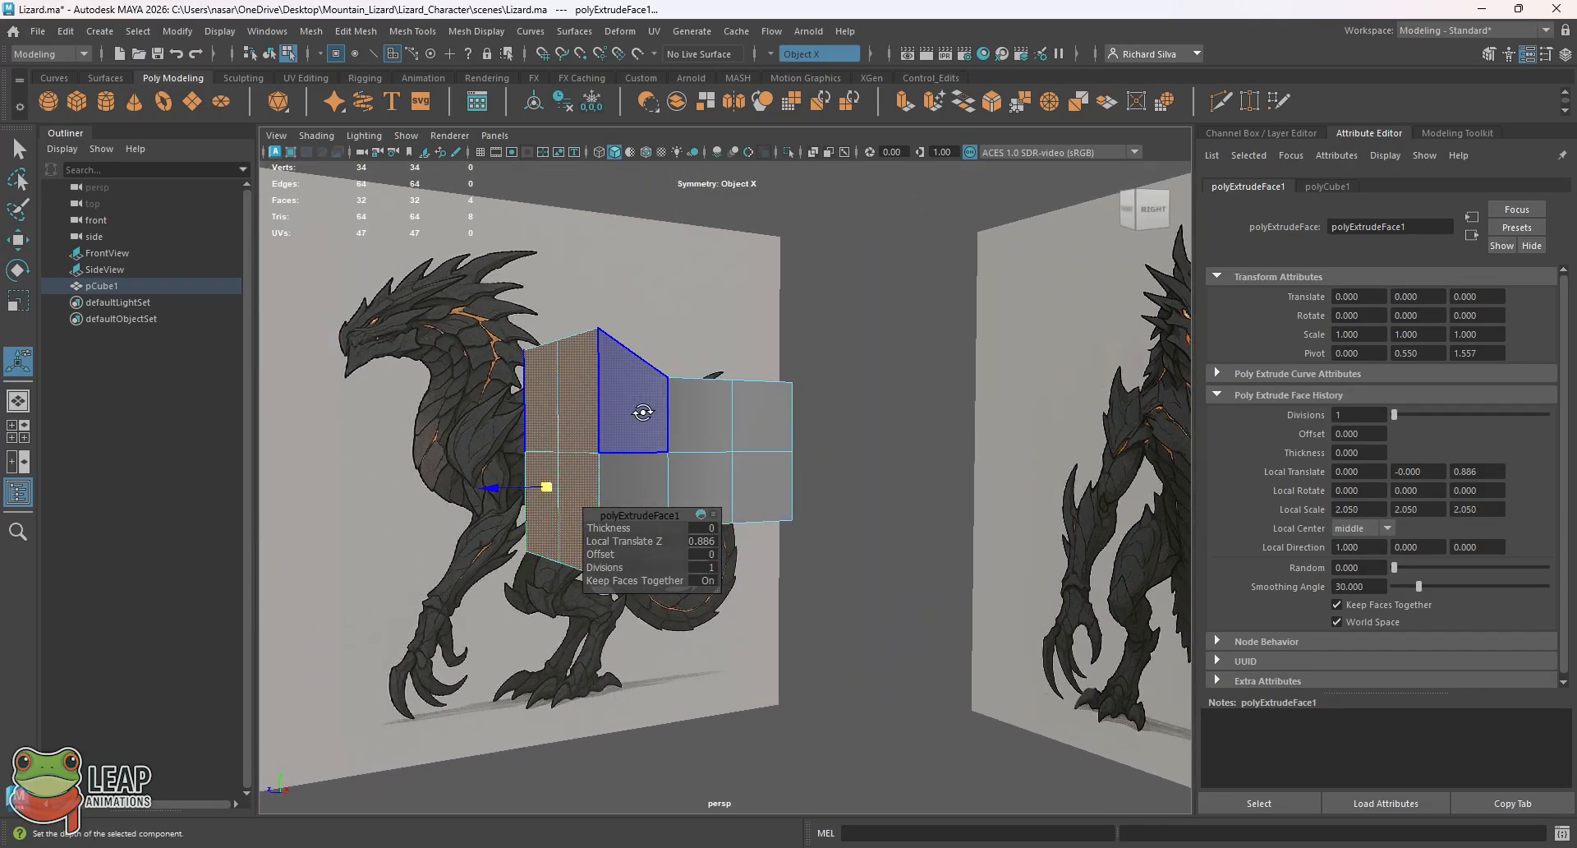
{"action": "mouse_move", "coordinate": [641, 411]}
{"action": "left_mouse_down", "text": "alt"}
{"action": "mouse_move", "coordinate": [638, 455]}
{"action": "mouse_move", "coordinate": [662, 430]}
{"action": "left_mouse_up", "text": "alt"}
{"action": "key", "text": "ctrl+z"}
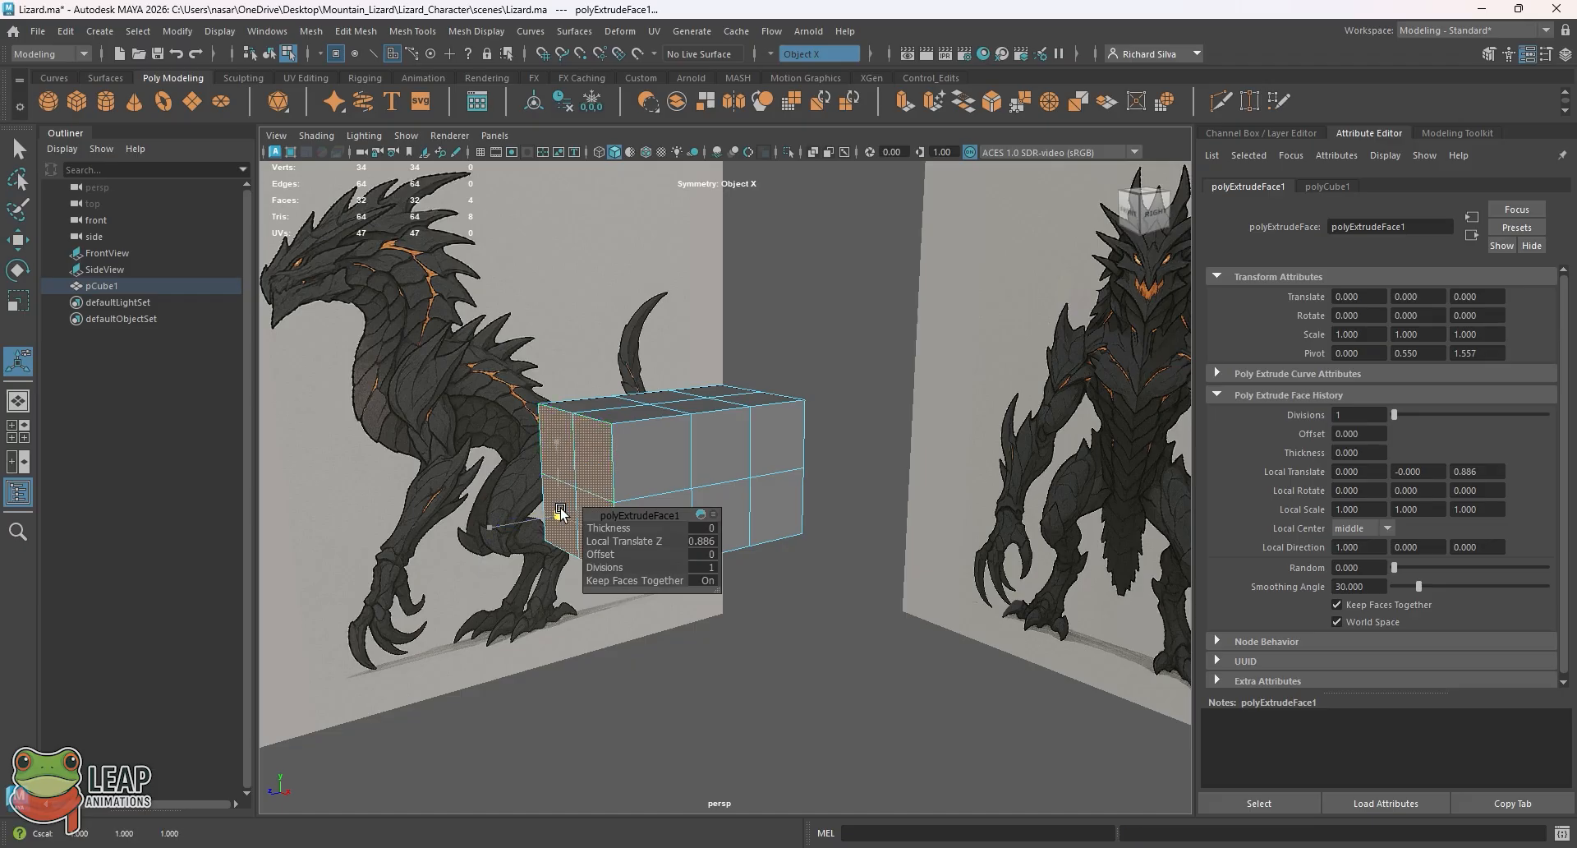
{"action": "left_click_drag", "start_coordinate": [560, 514], "coordinate": [607, 512]}
{"action": "left_click_drag", "start_coordinate": [712, 437], "coordinate": [803, 473], "text": "alt"}
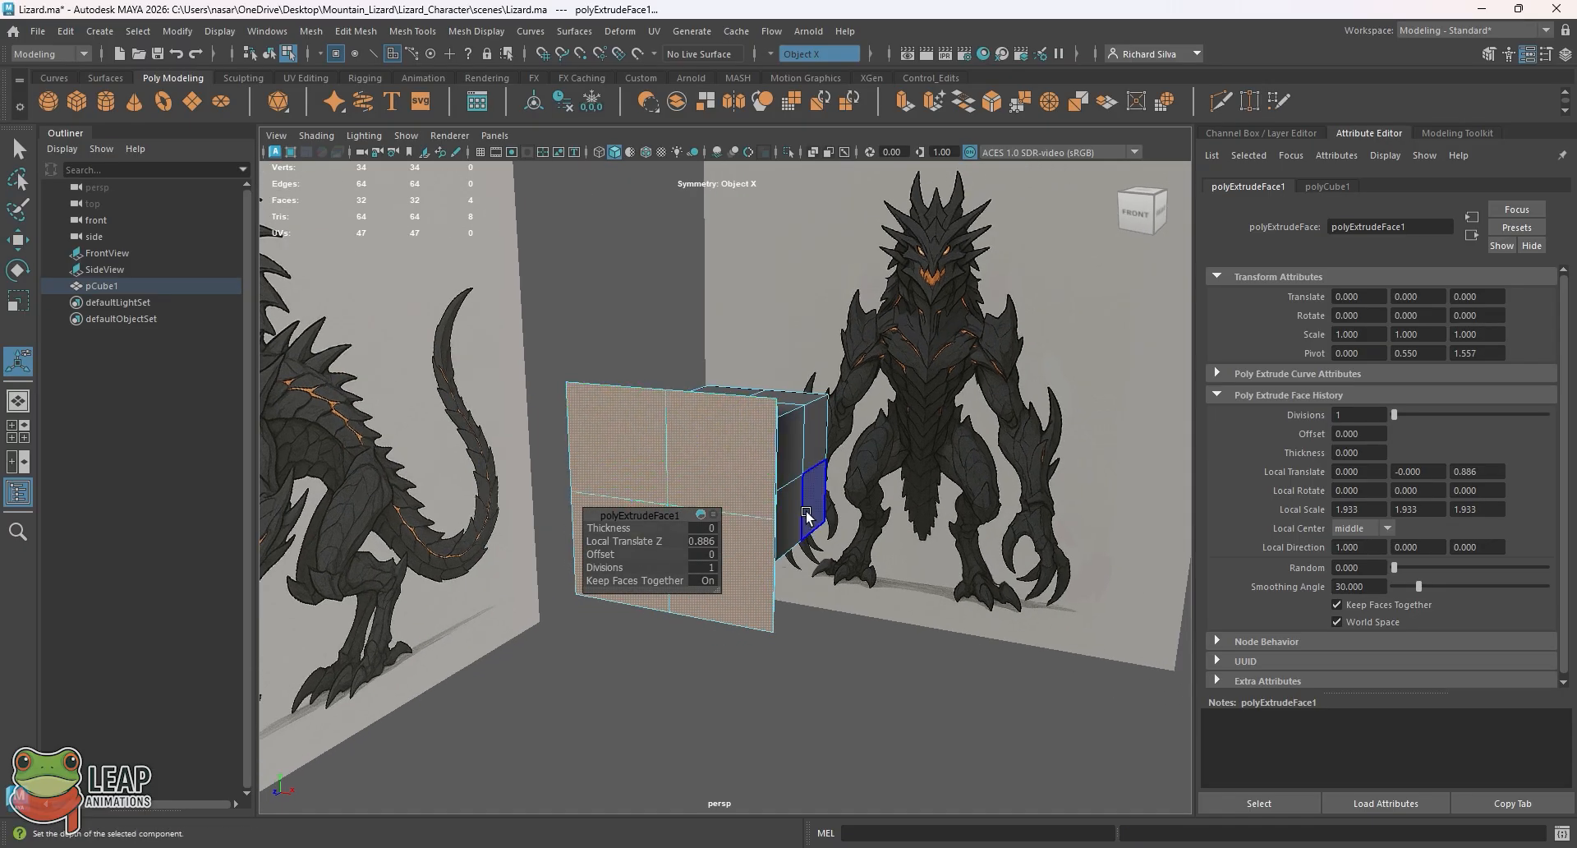
{"action": "key", "text": "ctrl+z"}
{"action": "left_click_drag", "start_coordinate": [726, 393], "coordinate": [676, 369], "text": "alt"}
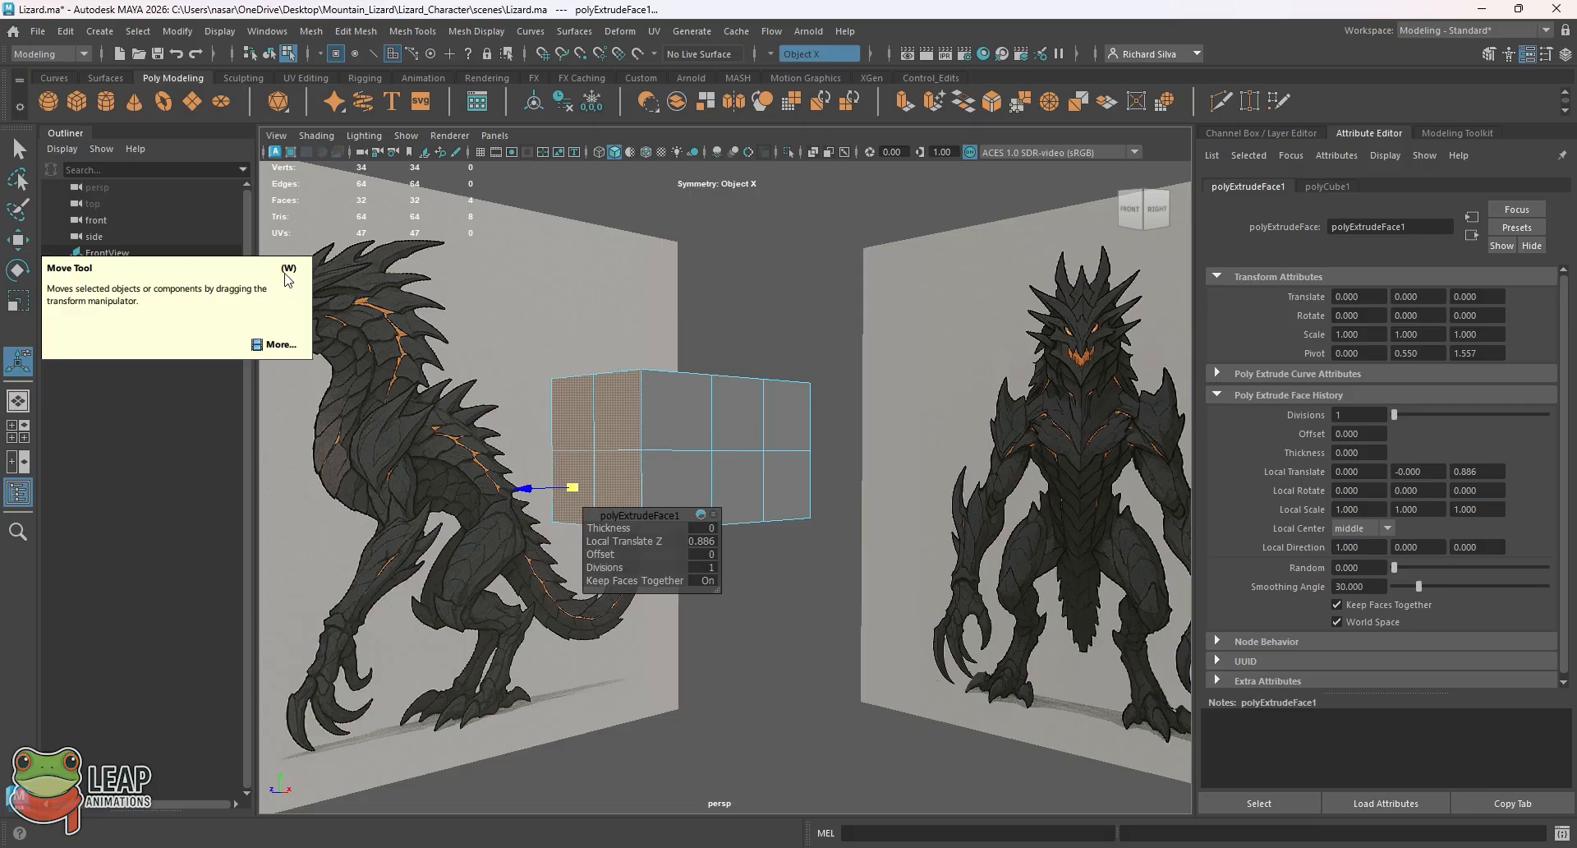
Try moving the front faces sideways, forward and upward with the Move tool, undoing each move
{"action": "left_click", "coordinate": [16, 241]}
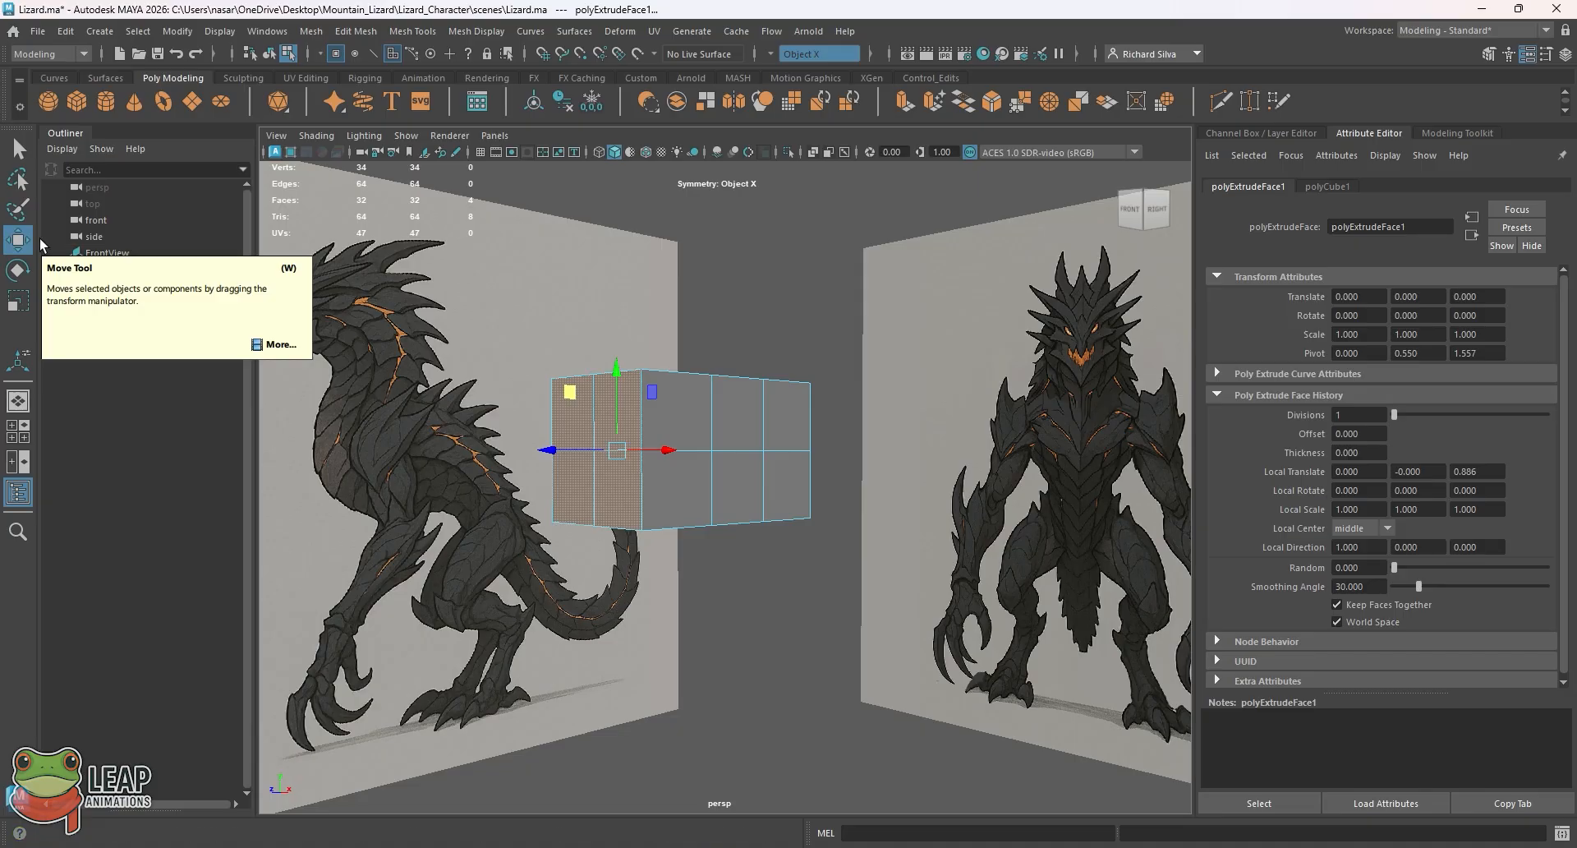
{"action": "left_click_drag", "start_coordinate": [695, 307], "coordinate": [672, 331], "text": "alt"}
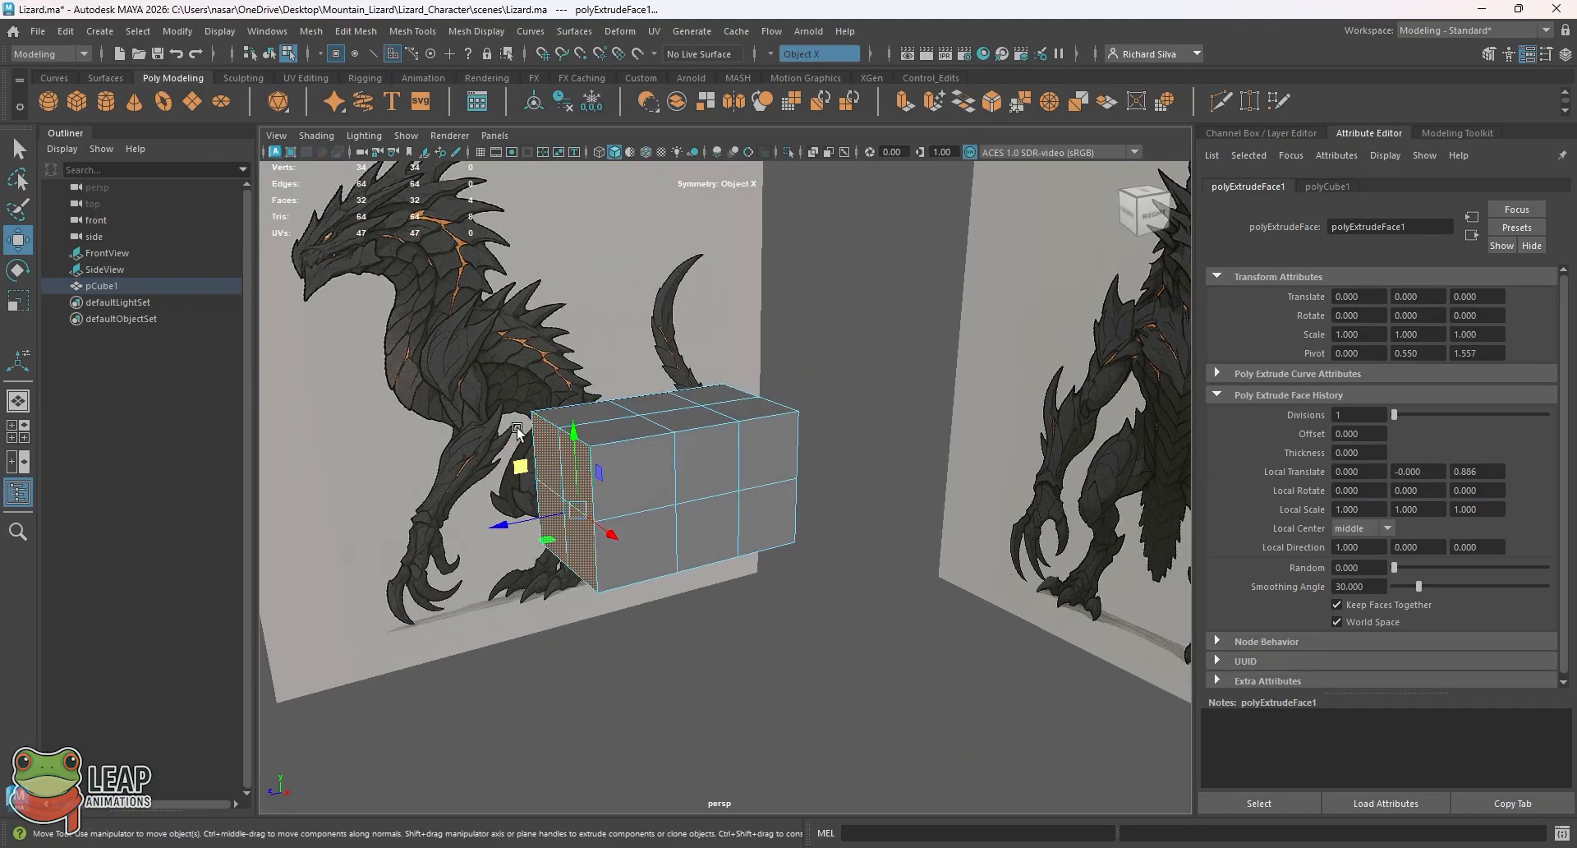
{"action": "mouse_move", "coordinate": [588, 455]}
{"action": "left_mouse_down", "text": "alt"}
{"action": "mouse_move", "coordinate": [688, 451]}
{"action": "mouse_move", "coordinate": [600, 461]}
{"action": "left_mouse_up", "text": "alt"}
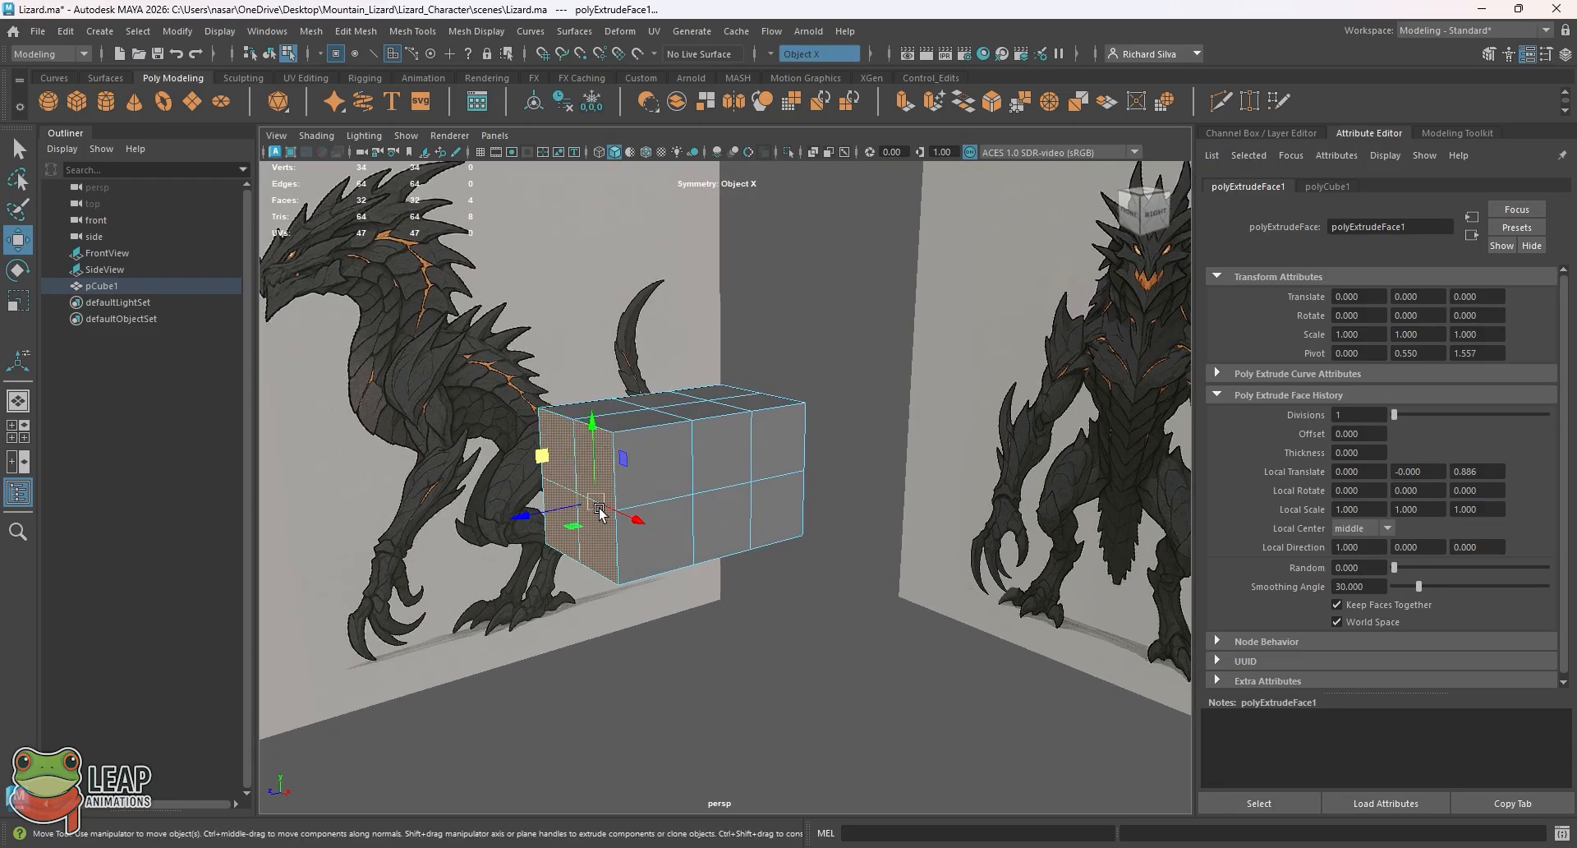
{"action": "left_click_drag", "start_coordinate": [628, 518], "coordinate": [649, 527]}
{"action": "key", "text": "ctrl+z"}
{"action": "key", "text": "ctrl+z"}
{"action": "mouse_move", "coordinate": [521, 516]}
{"action": "left_mouse_down"}
{"action": "mouse_move", "coordinate": [549, 511]}
{"action": "mouse_move", "coordinate": [513, 518]}
{"action": "left_mouse_up"}
{"action": "key", "text": "ctrl+z"}
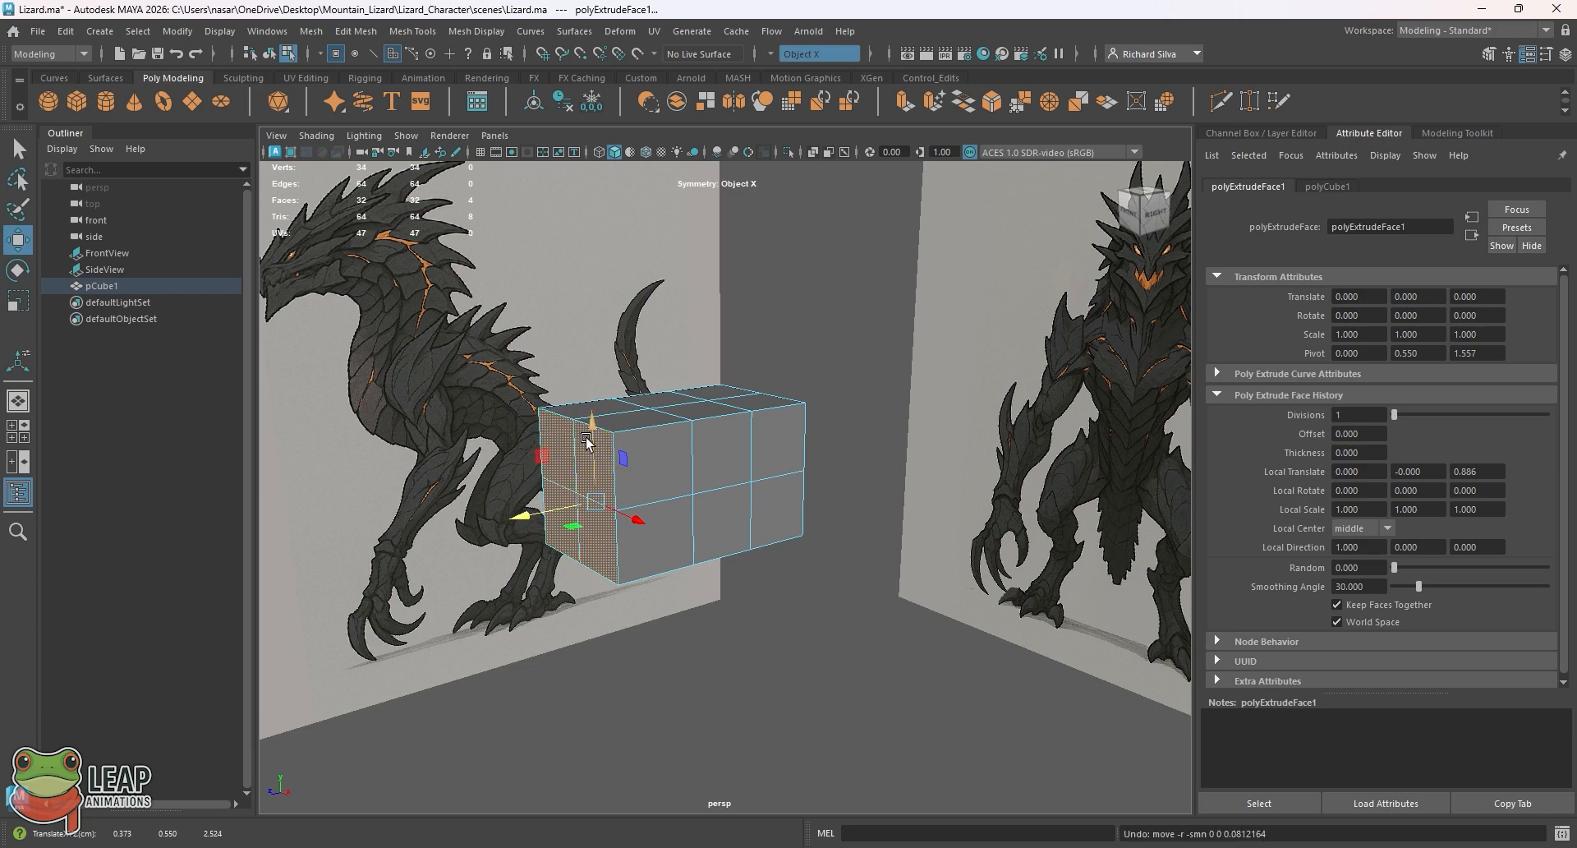
{"action": "left_click_drag", "start_coordinate": [587, 437], "coordinate": [593, 410]}
{"action": "key", "text": "ctrl+z"}
Try shifting the front faces in X by about 0.45 outward and 0.6 inward under Object X symmetry, undoing both moves
{"action": "left_click_drag", "start_coordinate": [636, 520], "coordinate": [666, 538]}
{"action": "left_click_drag", "start_coordinate": [691, 450], "coordinate": [740, 469], "text": "alt"}
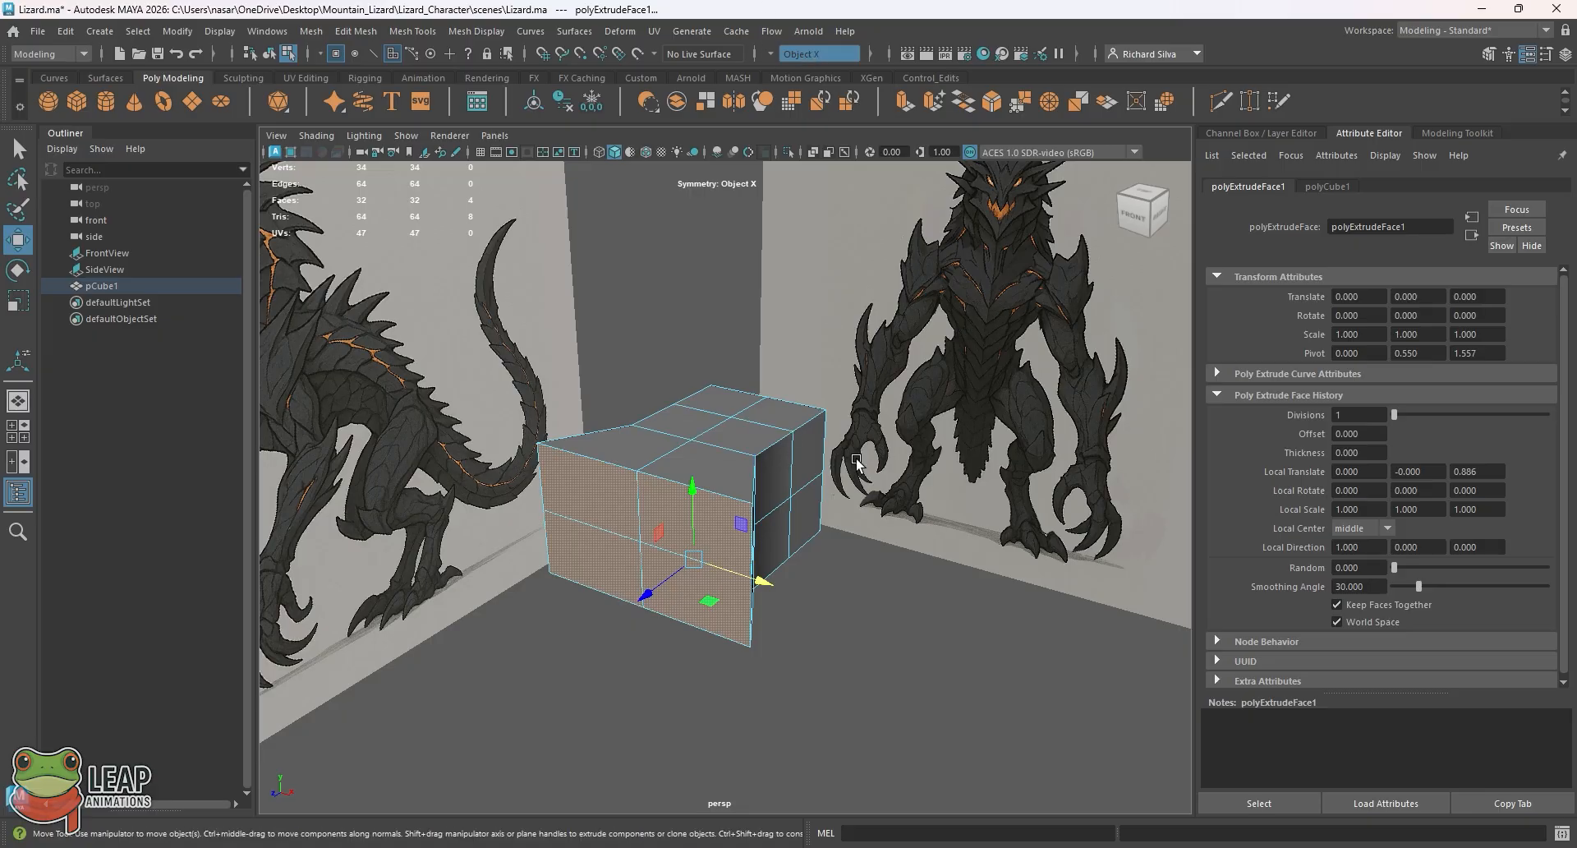
{"action": "mouse_move", "coordinate": [762, 581]}
{"action": "left_mouse_down"}
{"action": "mouse_move", "coordinate": [735, 577]}
{"action": "mouse_move", "coordinate": [880, 581]}
{"action": "mouse_move", "coordinate": [782, 582]}
{"action": "left_mouse_up"}
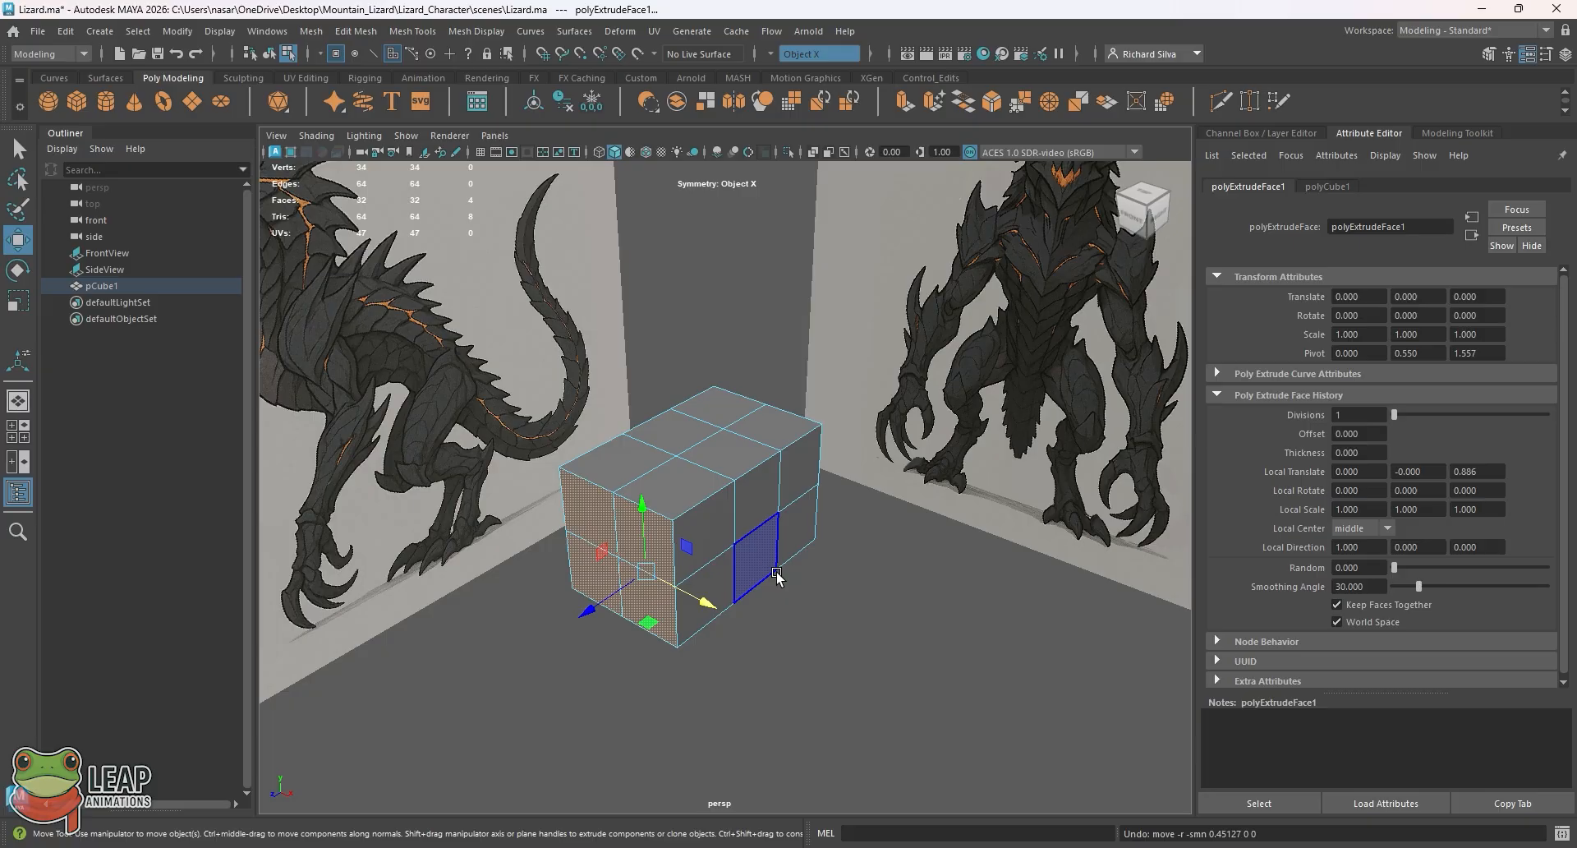
{"action": "left_click_drag", "start_coordinate": [763, 510], "coordinate": [606, 434], "text": "alt"}
{"action": "key", "text": "ctrl+z"}
{"action": "left_click_drag", "start_coordinate": [656, 547], "coordinate": [622, 538]}
{"action": "key", "text": "ctrl+z"}
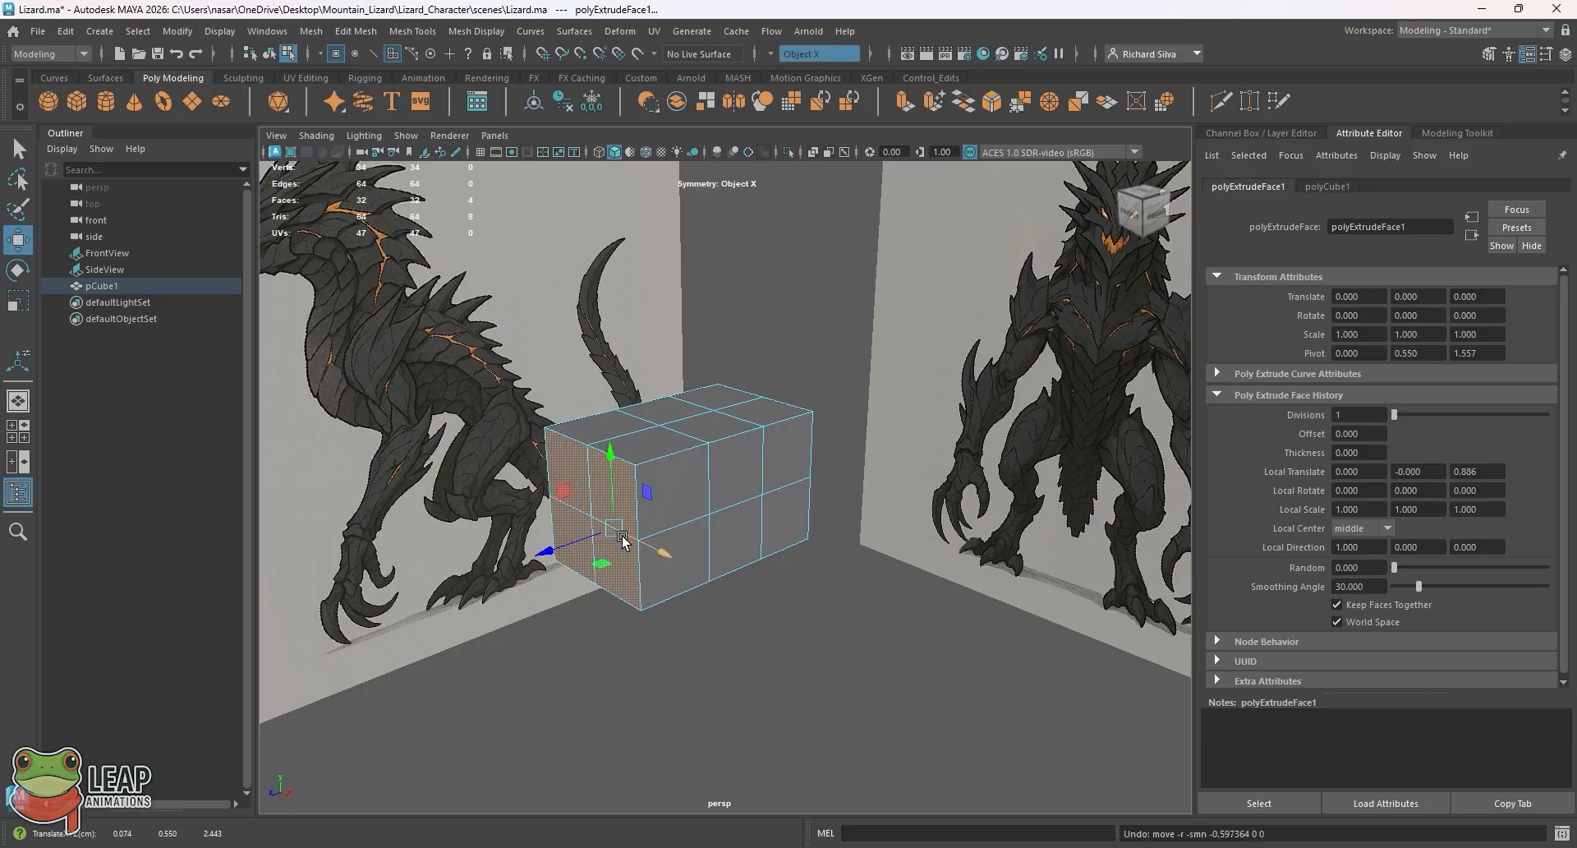
Try moving the extruded front faces within the YZ plane and sideways under Object X symmetry, undoing the sideways move
{"action": "left_click_drag", "start_coordinate": [575, 493], "coordinate": [479, 444], "text": "alt"}
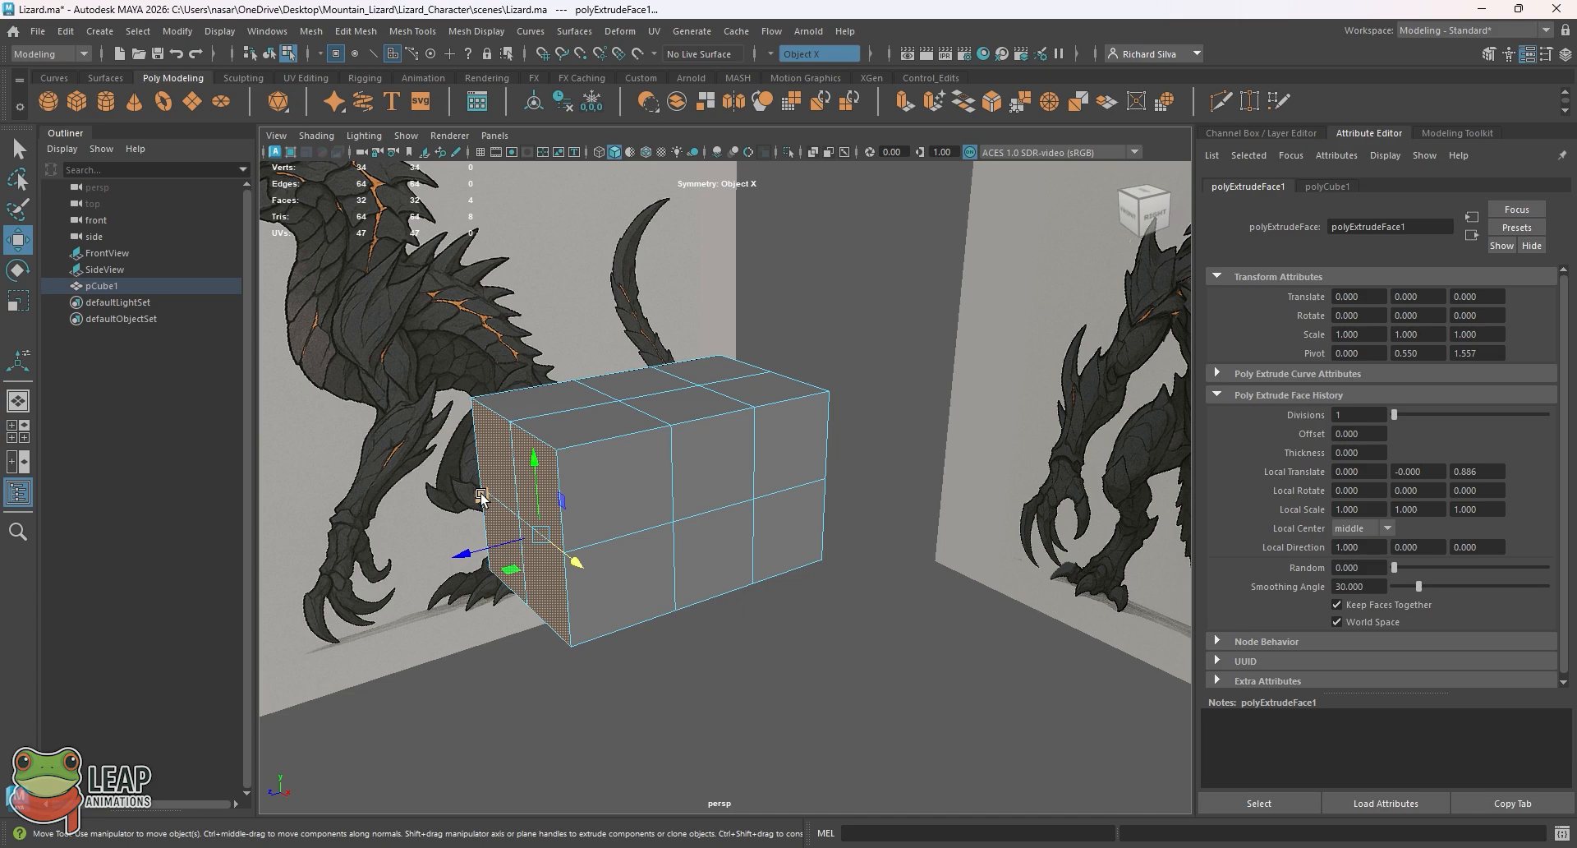
{"action": "left_click_drag", "start_coordinate": [481, 495], "coordinate": [522, 532]}
{"action": "key", "text": "ctrl+z"}
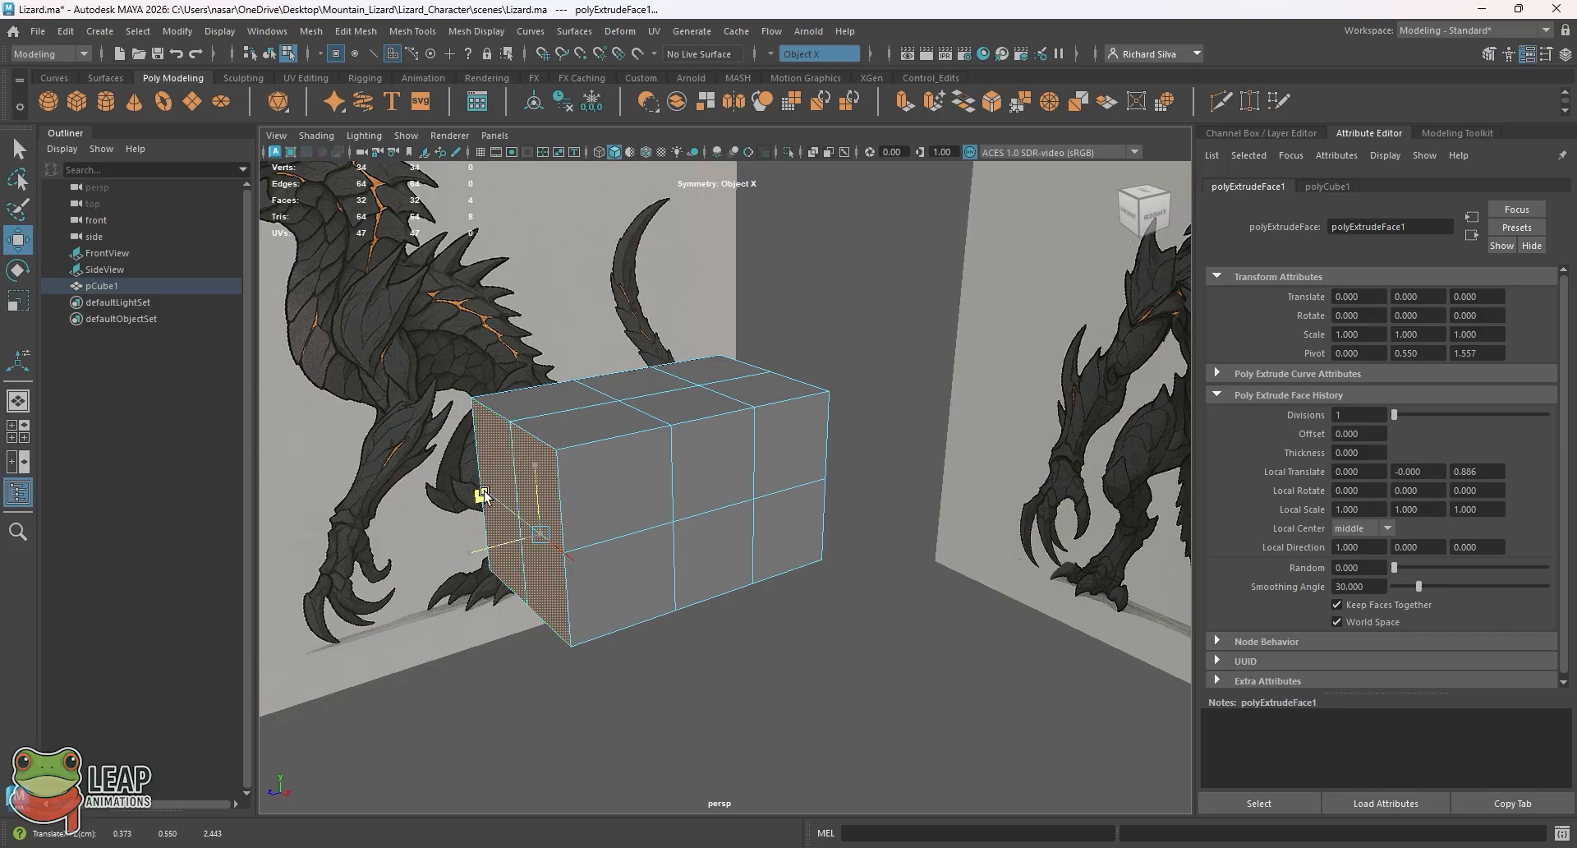
{"action": "mouse_move", "coordinate": [482, 494]}
{"action": "left_mouse_down"}
{"action": "mouse_move", "coordinate": [482, 401]}
{"action": "mouse_move", "coordinate": [478, 443]}
{"action": "mouse_move", "coordinate": [391, 514]}
{"action": "mouse_move", "coordinate": [481, 472]}
{"action": "mouse_move", "coordinate": [429, 500]}
{"action": "mouse_move", "coordinate": [430, 451]}
{"action": "mouse_move", "coordinate": [475, 492]}
{"action": "mouse_move", "coordinate": [415, 504]}
{"action": "mouse_move", "coordinate": [467, 479]}
{"action": "mouse_move", "coordinate": [461, 490]}
{"action": "mouse_move", "coordinate": [458, 443]}
{"action": "mouse_move", "coordinate": [461, 465]}
{"action": "mouse_move", "coordinate": [499, 415]}
{"action": "mouse_move", "coordinate": [459, 473]}
{"action": "left_mouse_up"}
{"action": "left_click_drag", "start_coordinate": [467, 473], "coordinate": [773, 585], "text": "alt"}
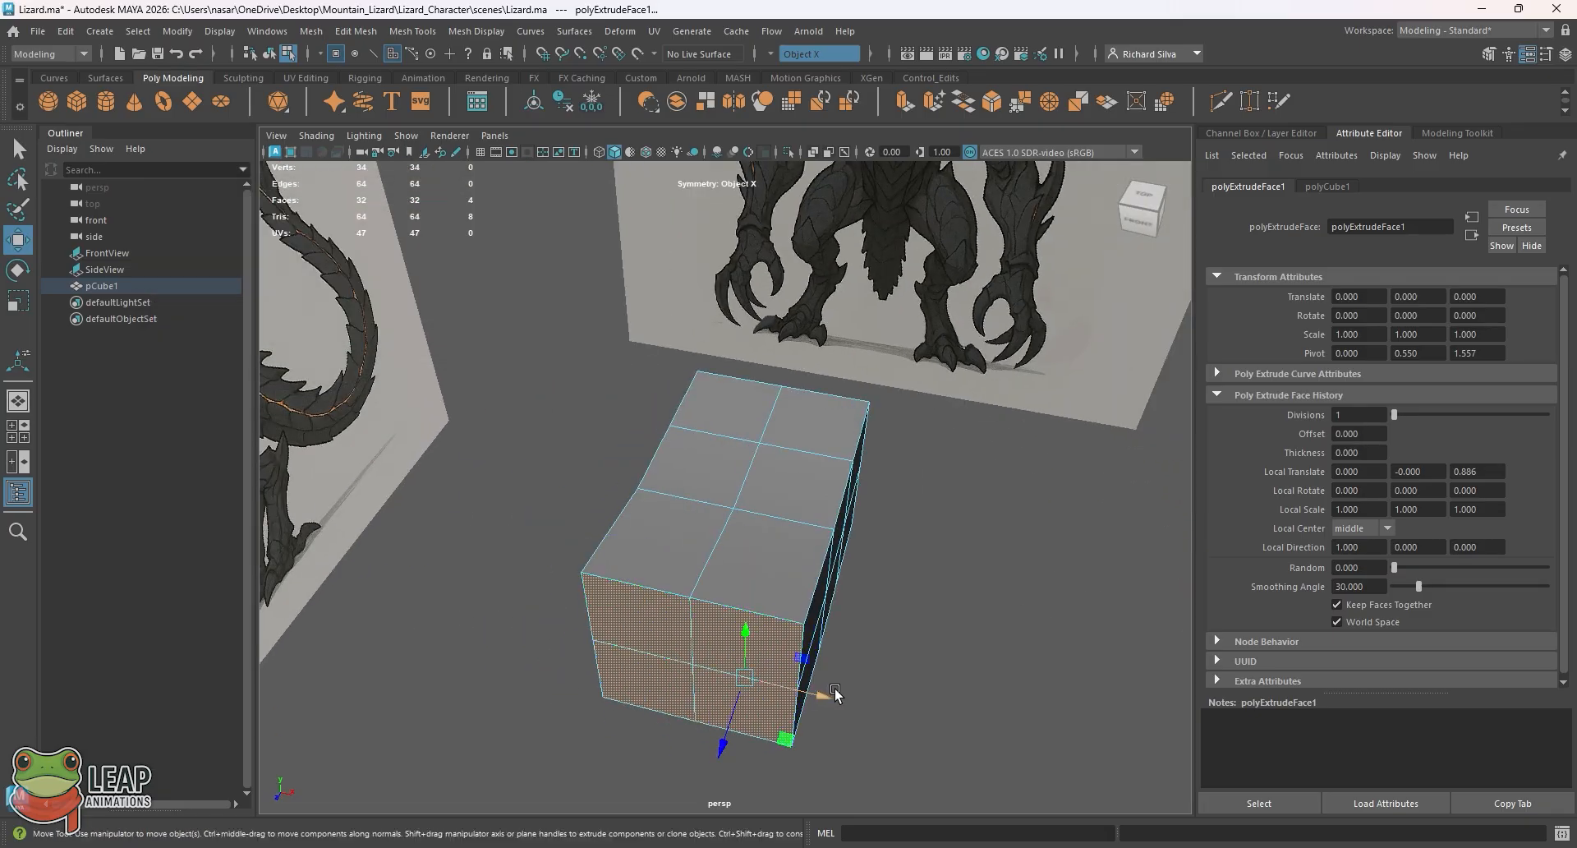
{"action": "left_click_drag", "start_coordinate": [828, 694], "coordinate": [864, 713]}
{"action": "key", "text": "ctrl+z"}
Try shifting the extruded front faces forward to about 2.86 in Z and then upward, undoing the upward move
{"action": "left_click_drag", "start_coordinate": [953, 626], "coordinate": [846, 427], "text": "alt"}
{"action": "left_click_drag", "start_coordinate": [846, 489], "coordinate": [878, 567], "text": "alt"}
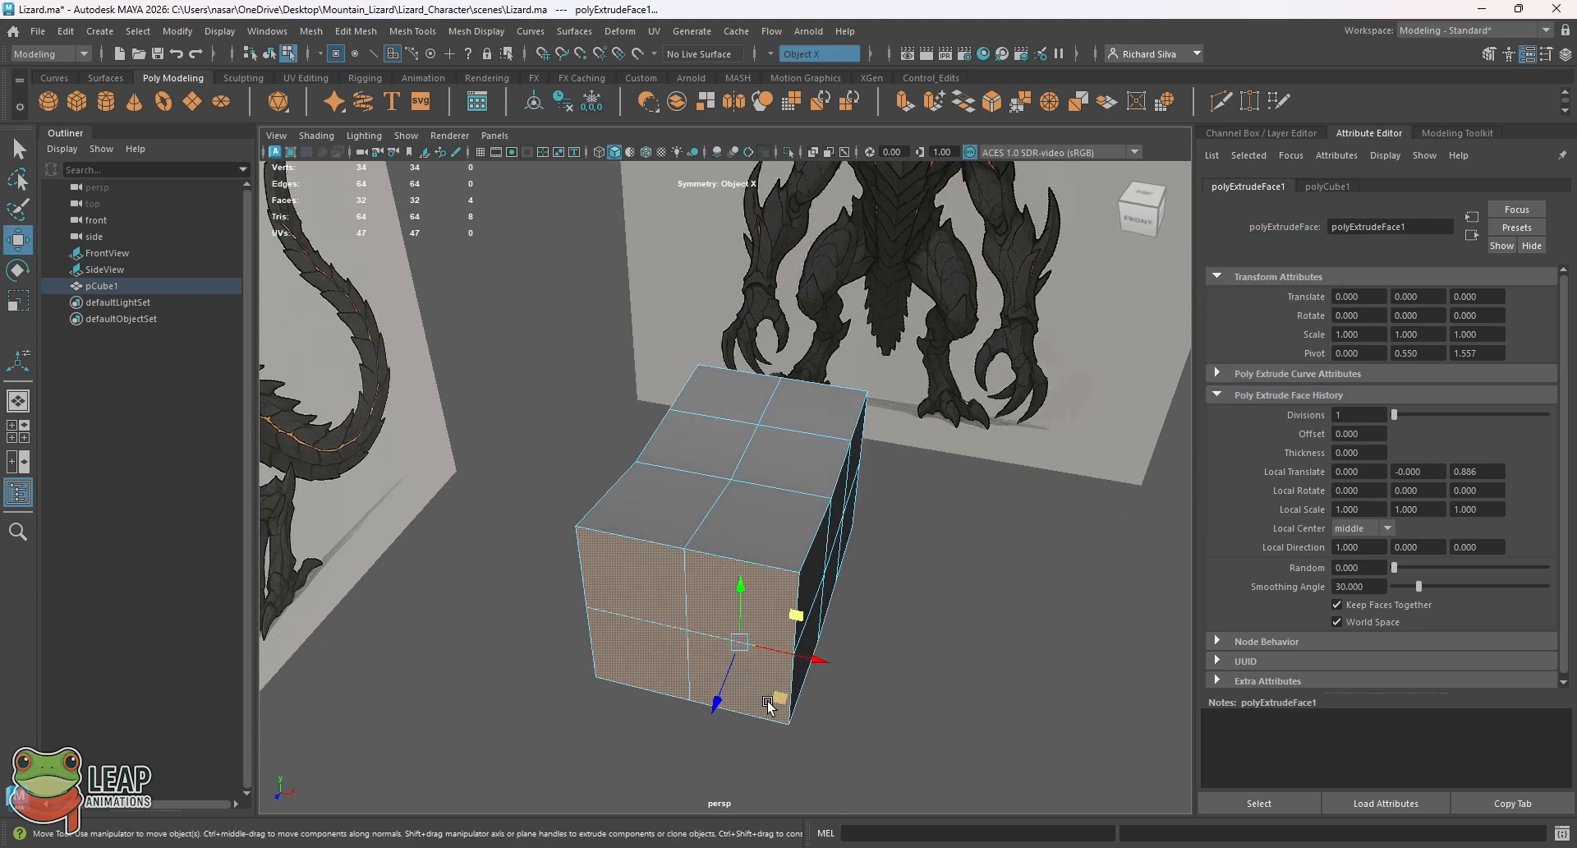
{"action": "mouse_move", "coordinate": [778, 704]}
{"action": "left_mouse_down"}
{"action": "mouse_move", "coordinate": [739, 713]}
{"action": "mouse_move", "coordinate": [828, 705]}
{"action": "mouse_move", "coordinate": [826, 736]}
{"action": "mouse_move", "coordinate": [785, 719]}
{"action": "mouse_move", "coordinate": [818, 680]}
{"action": "mouse_move", "coordinate": [785, 703]}
{"action": "left_mouse_up"}
{"action": "left_click_drag", "start_coordinate": [904, 578], "coordinate": [628, 532], "text": "alt"}
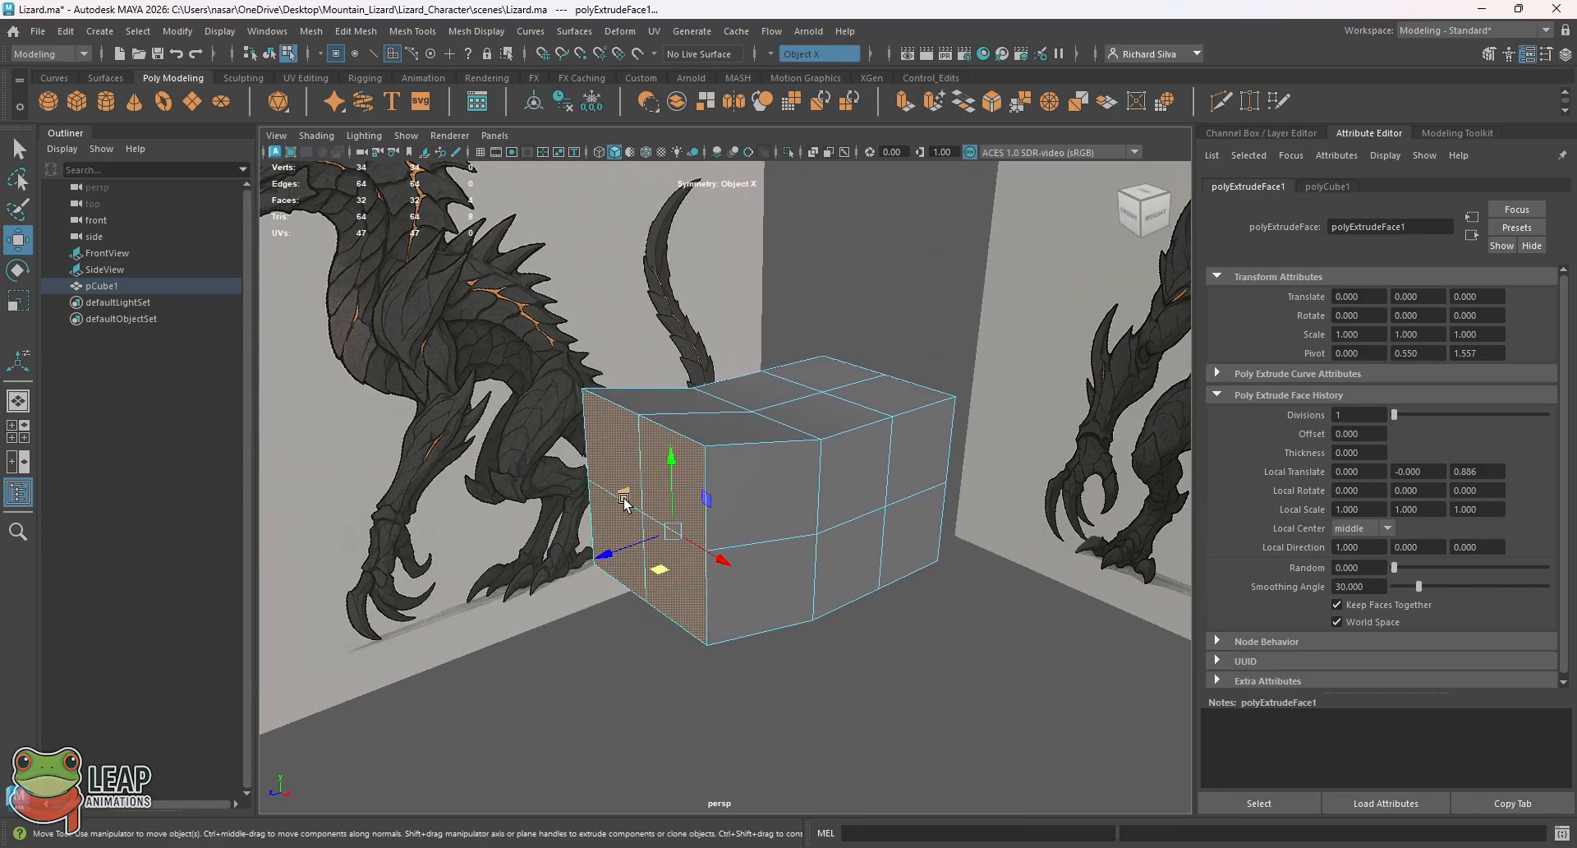
{"action": "left_click_drag", "start_coordinate": [606, 557], "coordinate": [570, 568]}
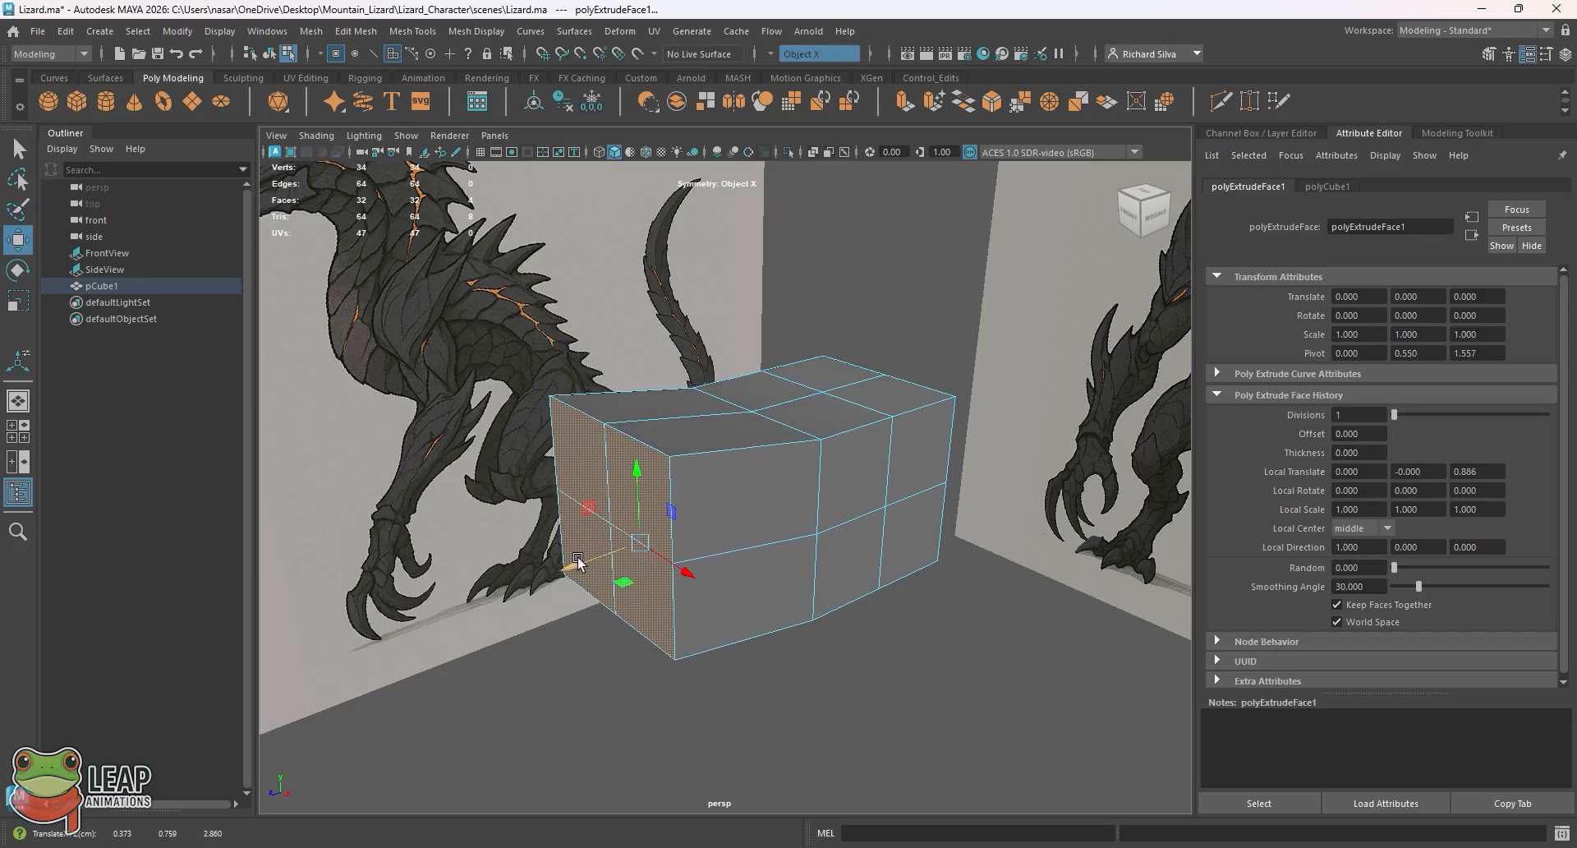
{"action": "left_click_drag", "start_coordinate": [634, 478], "coordinate": [633, 433]}
{"action": "key", "text": "ctrl+z"}
Move the extruded front faces back to about 2.47 in Z against the chest in the side view
{"action": "key", "text": "space"}
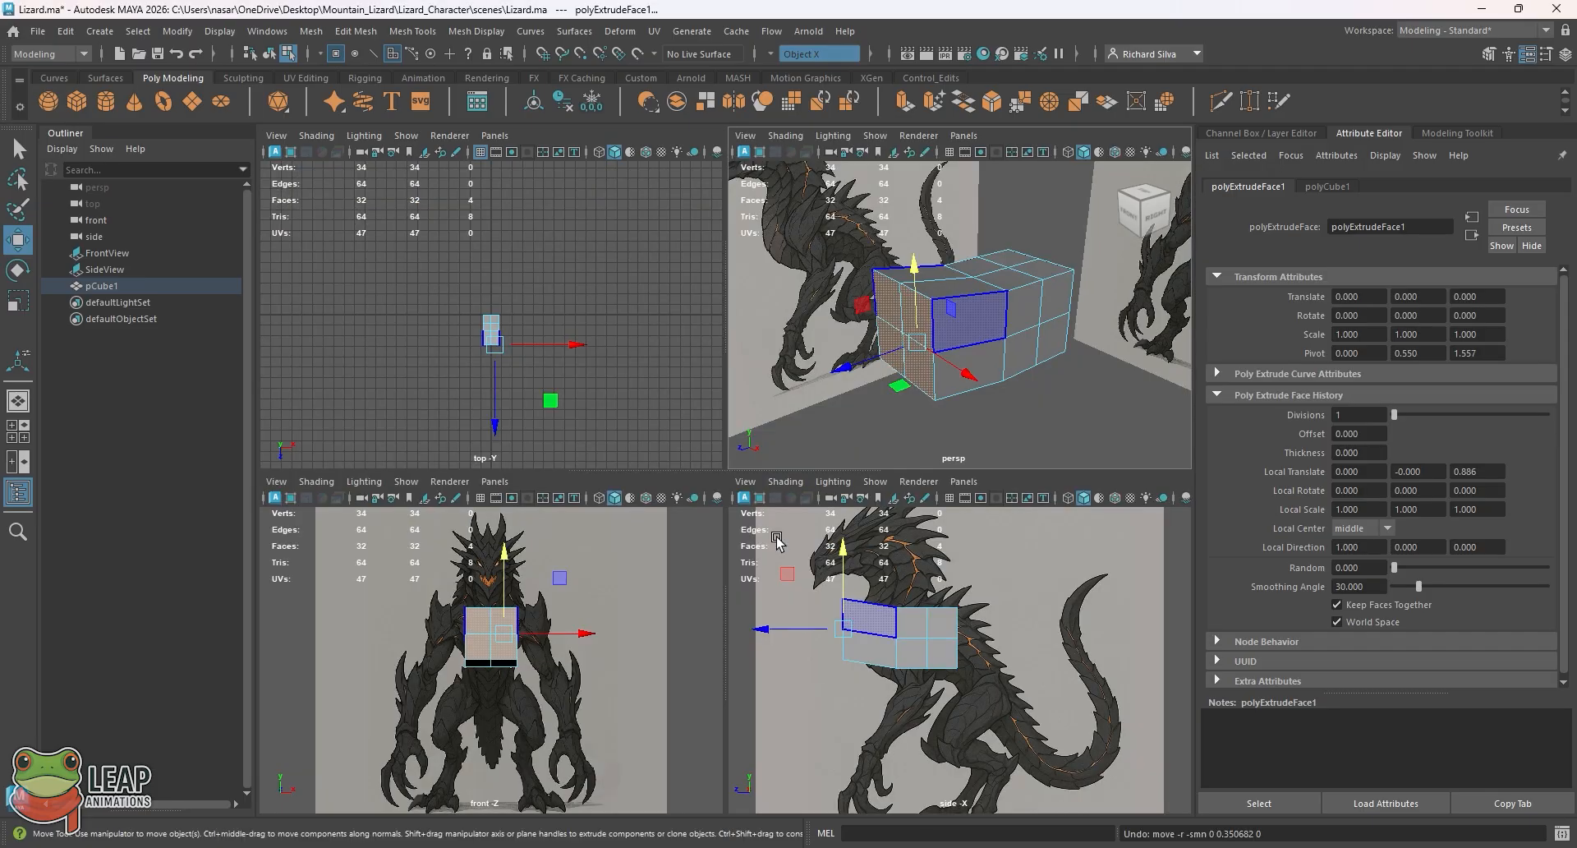
{"action": "key", "text": "space"}
{"action": "middle_click_drag", "start_coordinate": [535, 418], "coordinate": [654, 467], "text": "alt"}
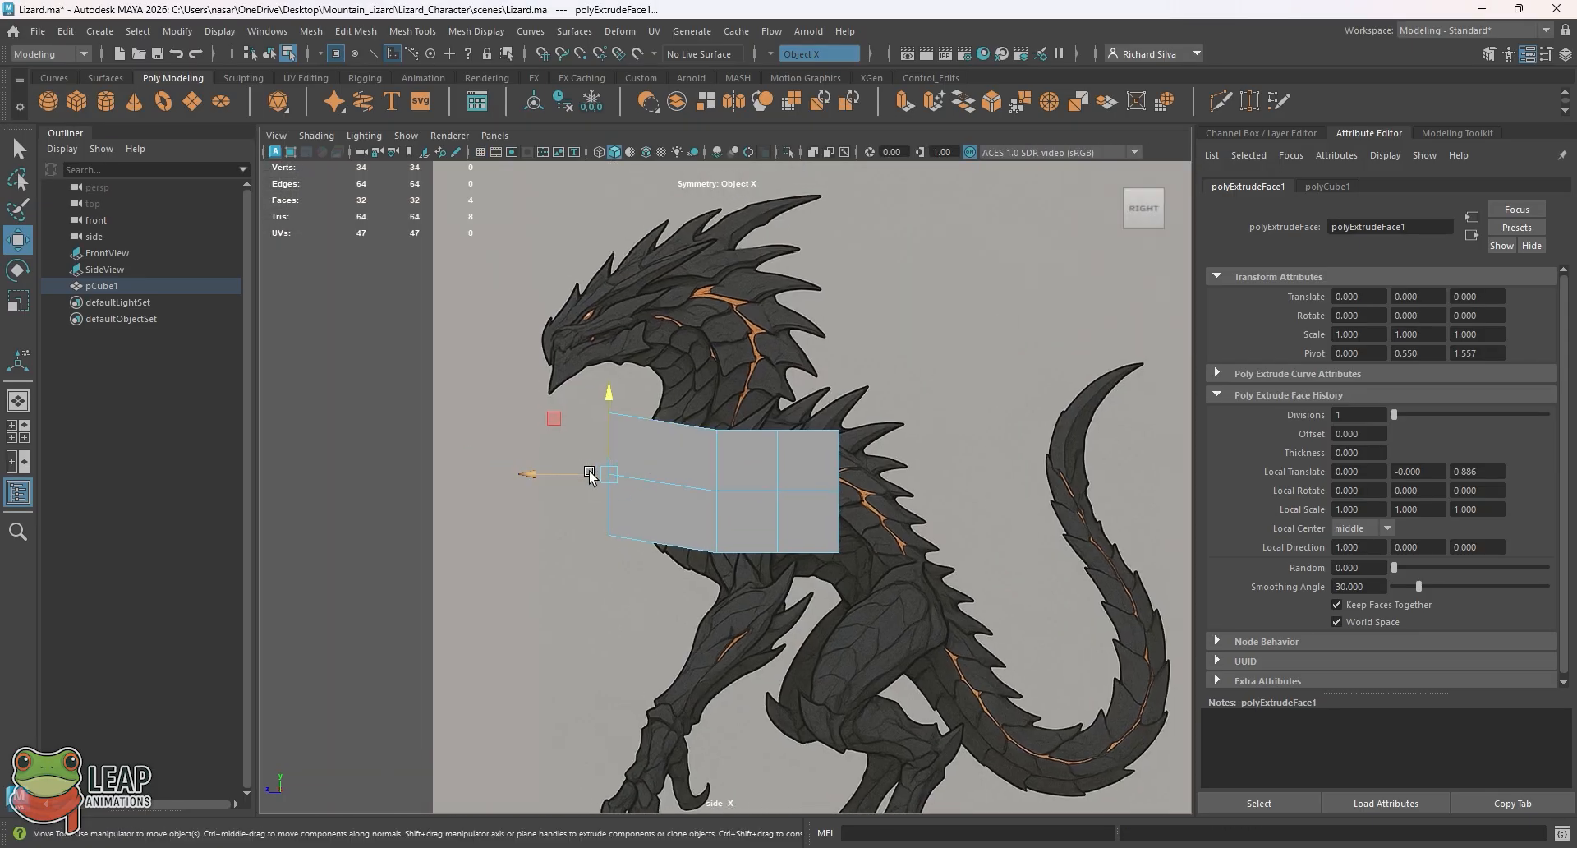
{"action": "left_click_drag", "start_coordinate": [565, 469], "coordinate": [599, 479]}
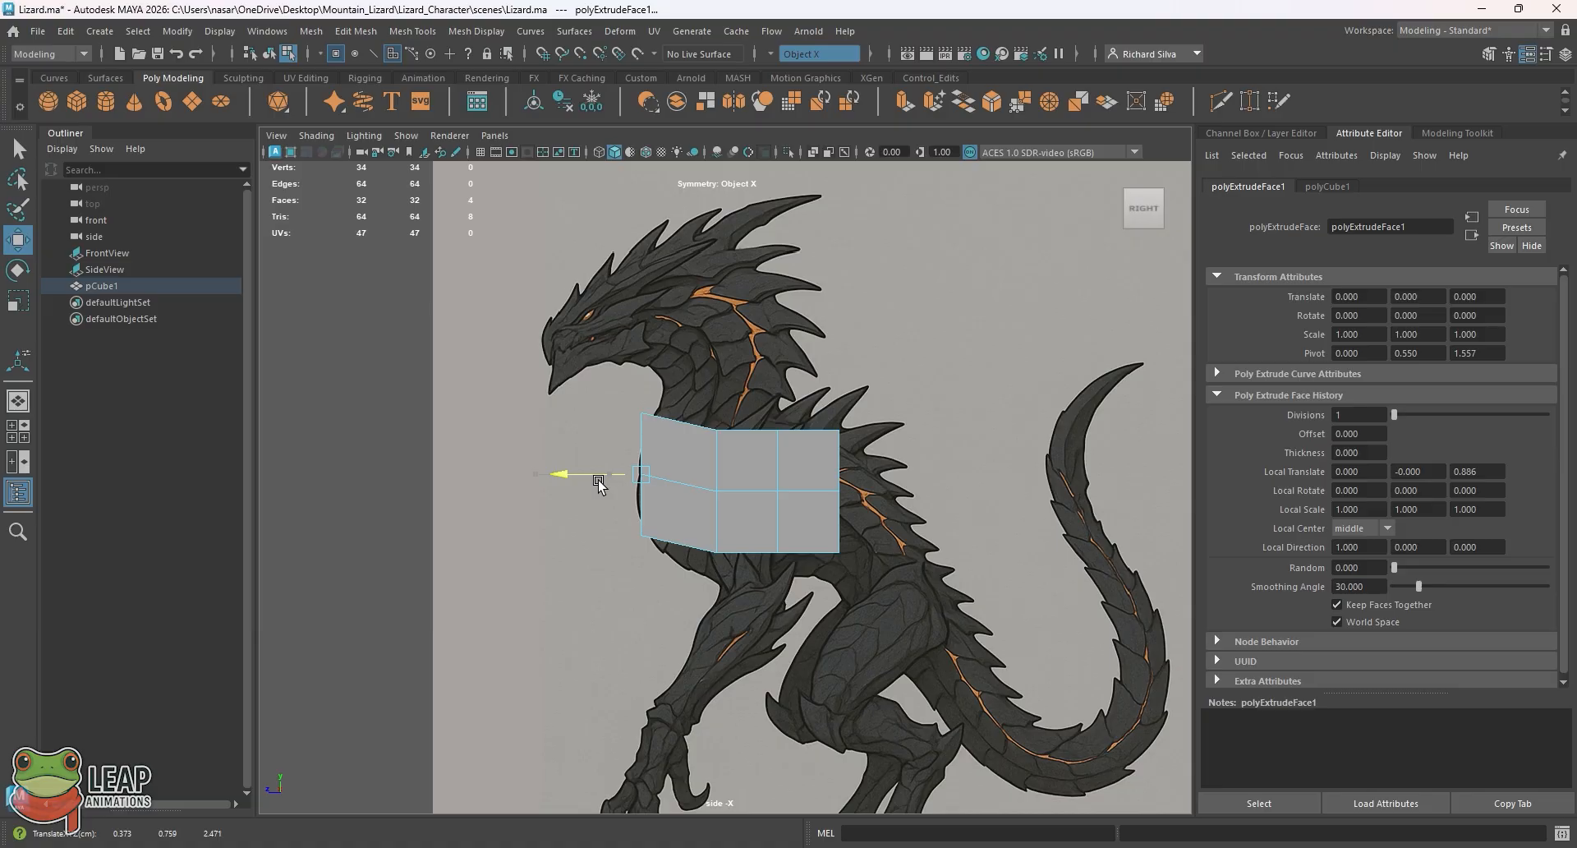
{"action": "key", "text": "space"}
{"action": "key", "text": "space"}
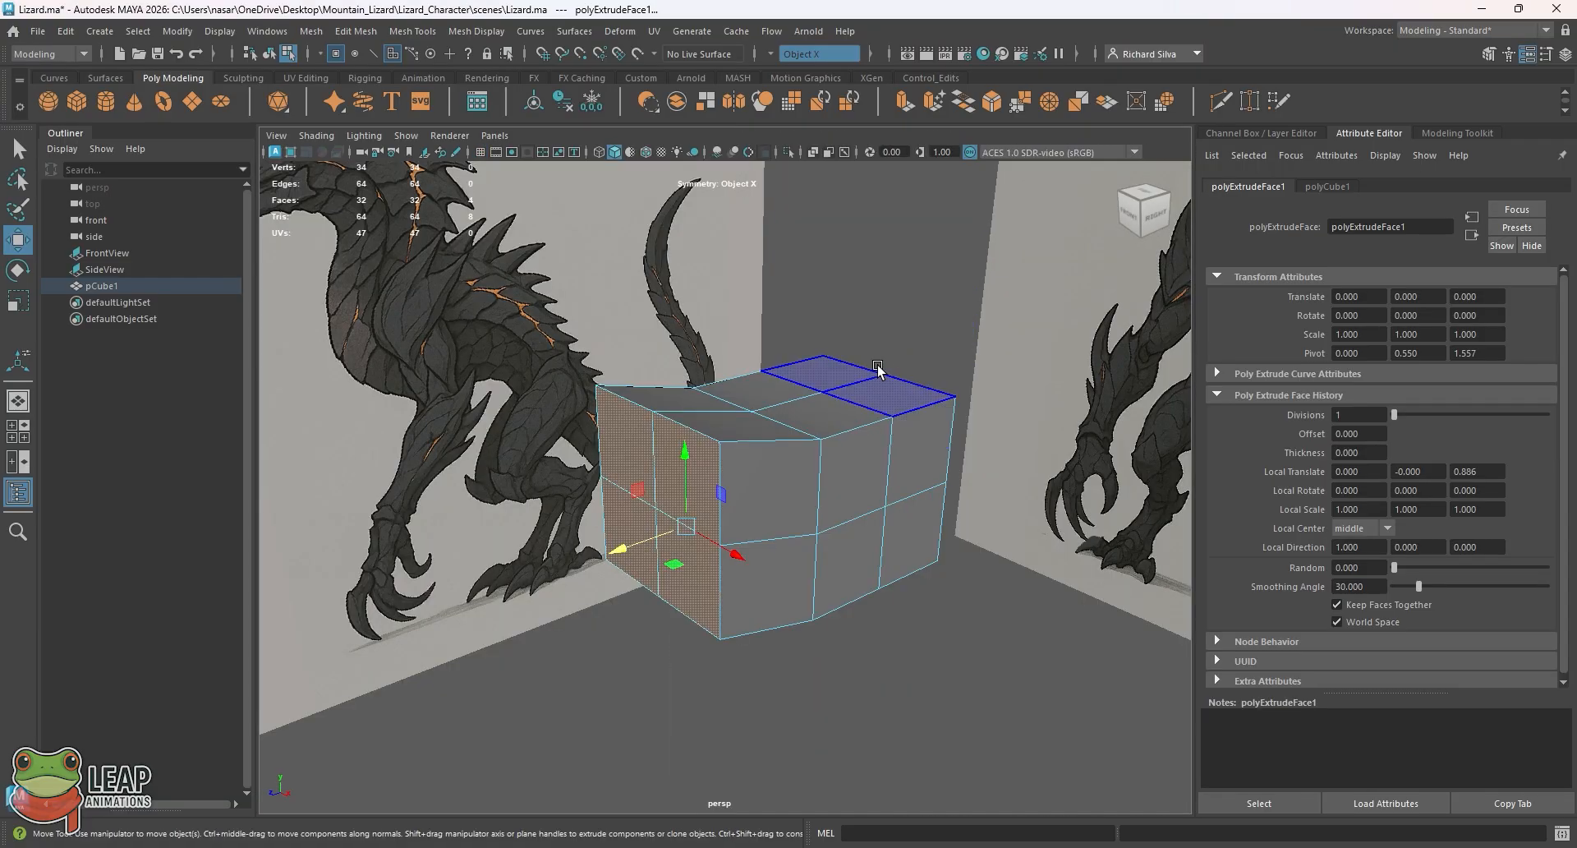
Try tilting the front faces and raising them to about 1.15 in Y in the side view, undoing the changes
{"action": "left_click", "coordinate": [723, 448]}
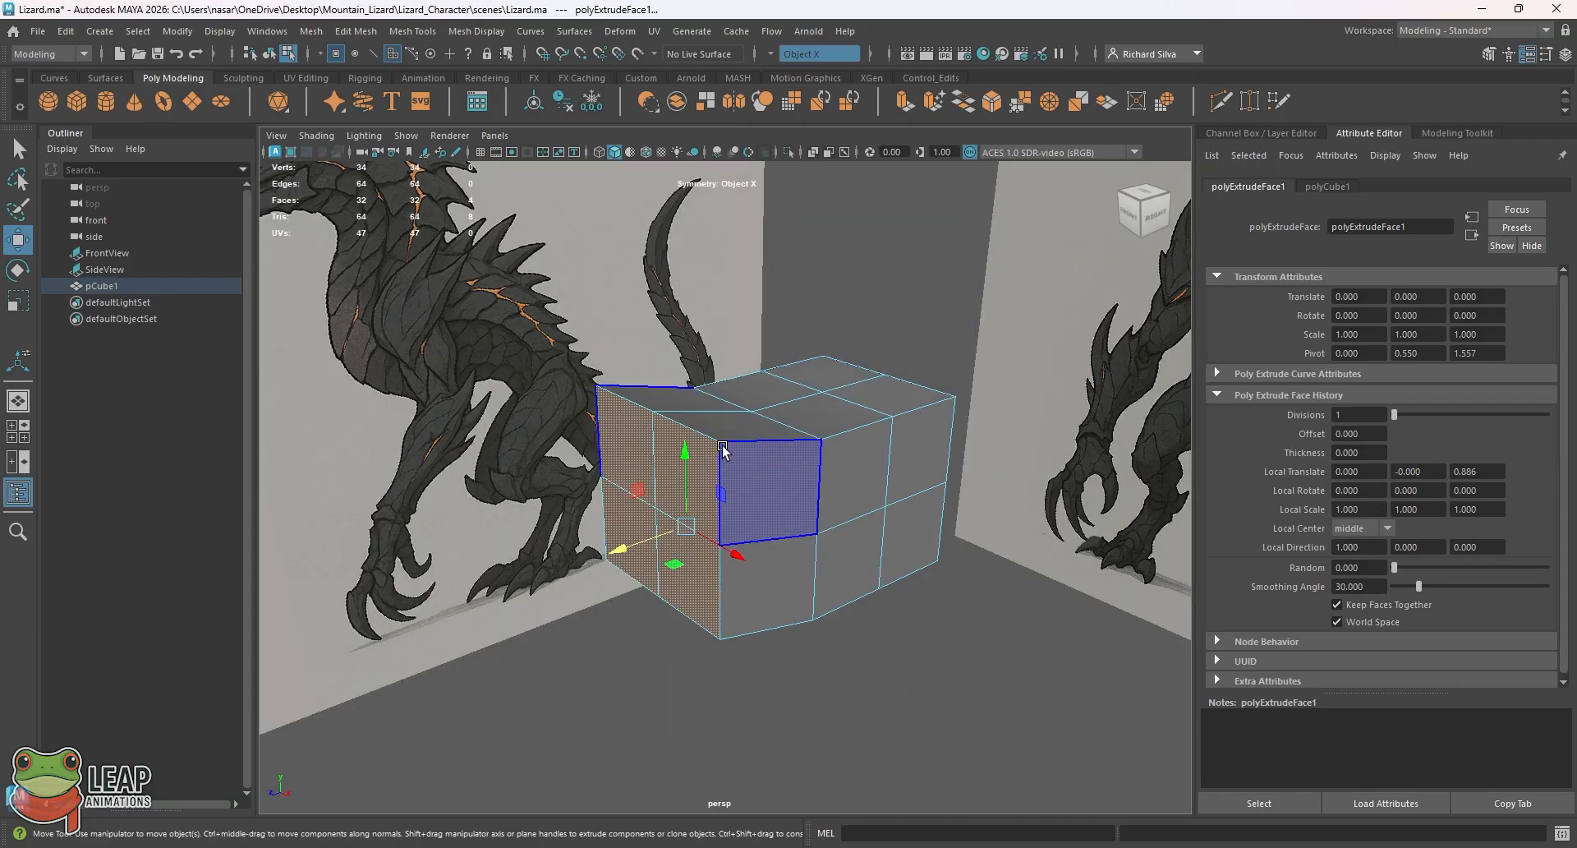
{"action": "left_click", "coordinate": [17, 272]}
{"action": "key", "text": "space"}
{"action": "key", "text": "space"}
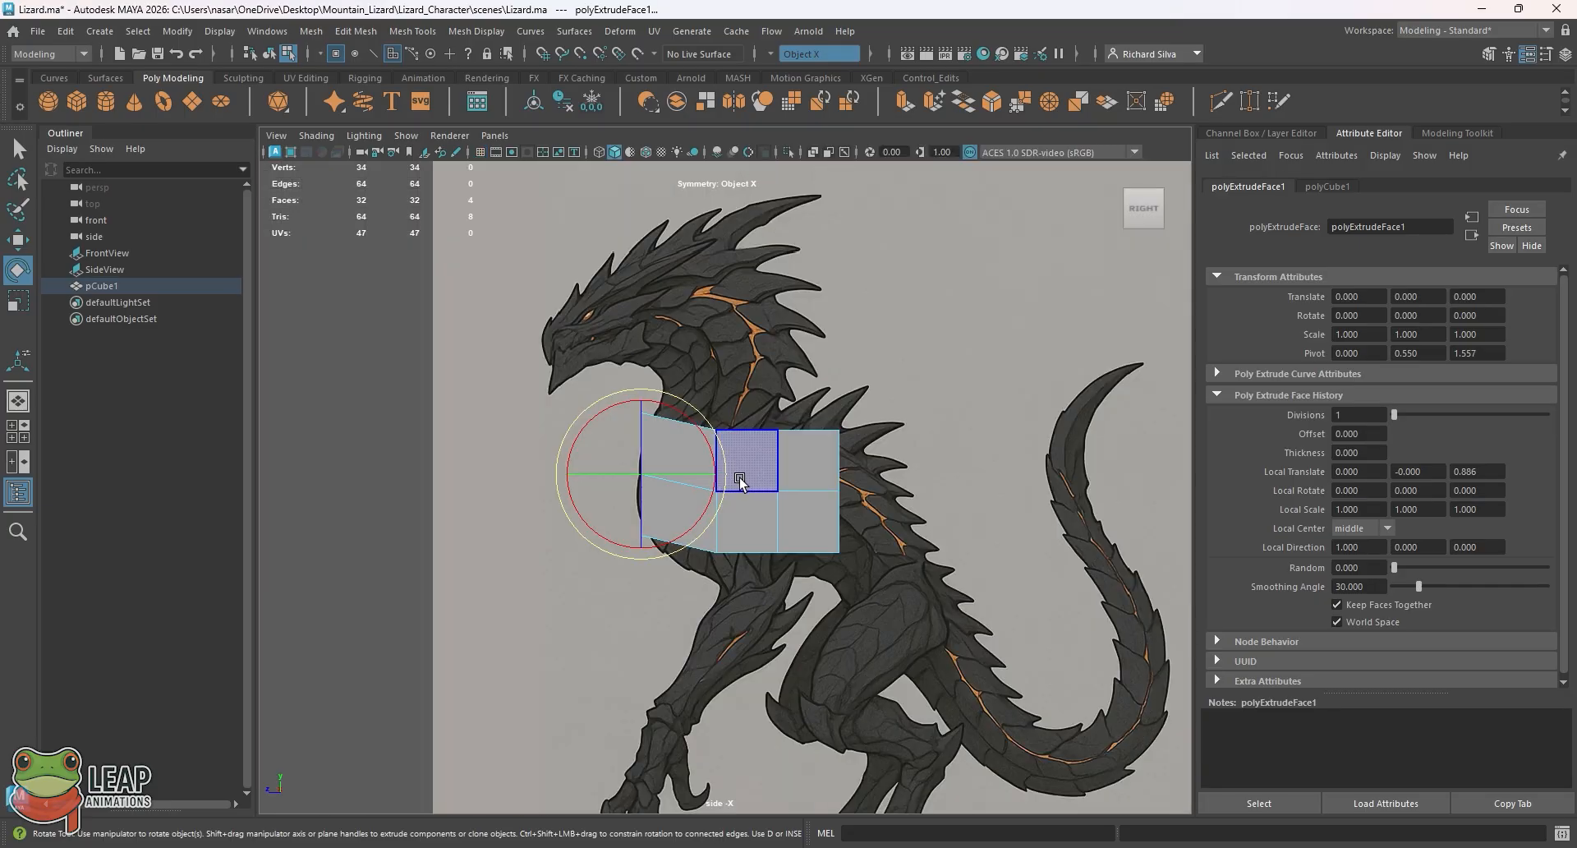
{"action": "left_click_drag", "start_coordinate": [657, 402], "coordinate": [711, 449]}
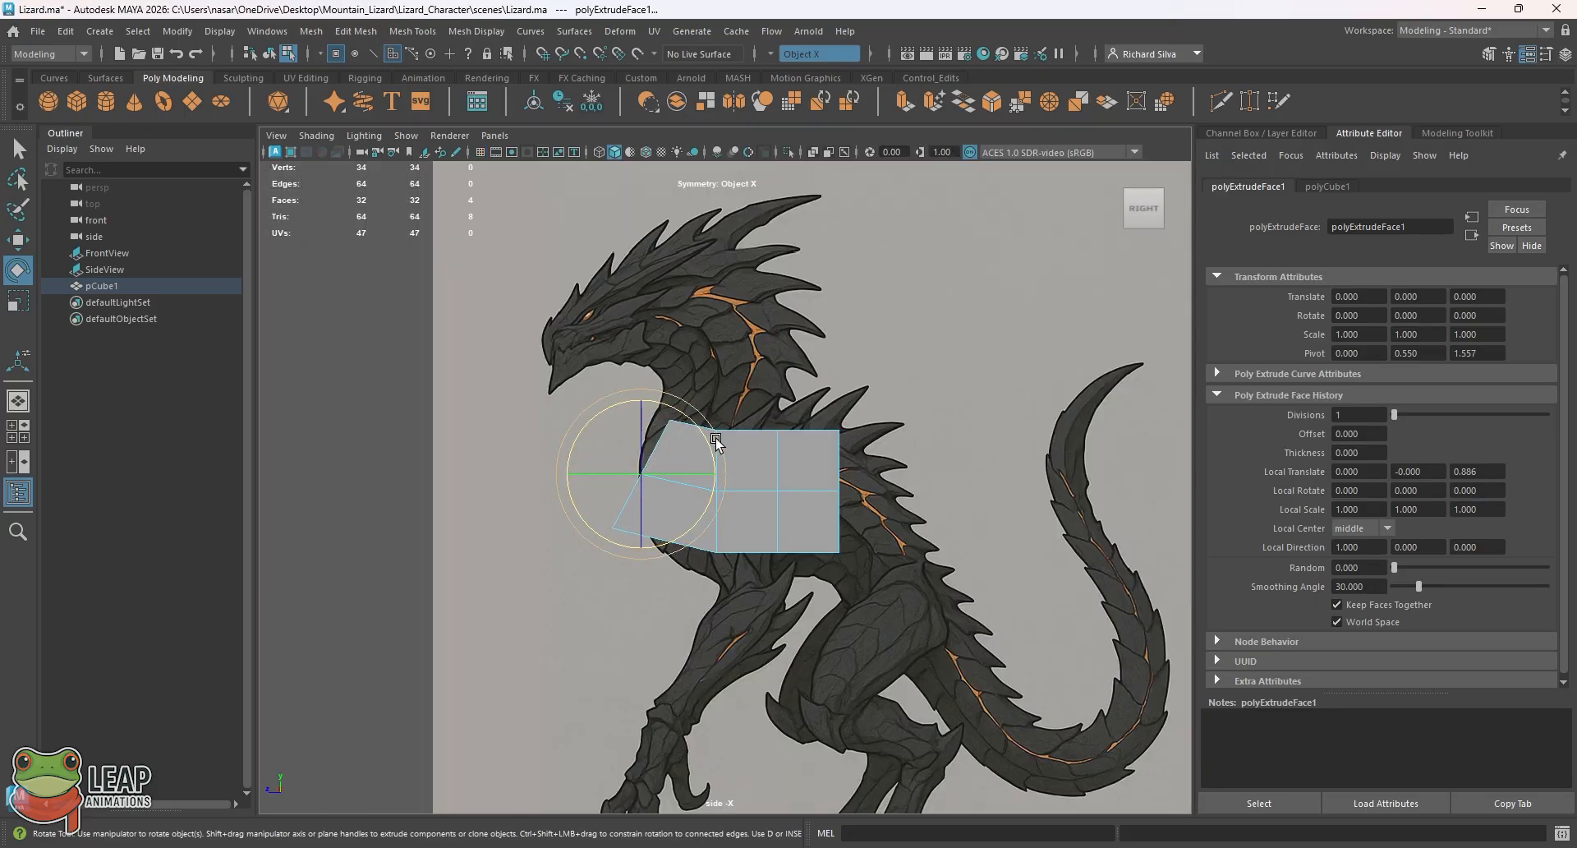
{"action": "key", "text": "w"}
{"action": "middle_click_drag", "start_coordinate": [581, 415], "coordinate": [593, 387]}
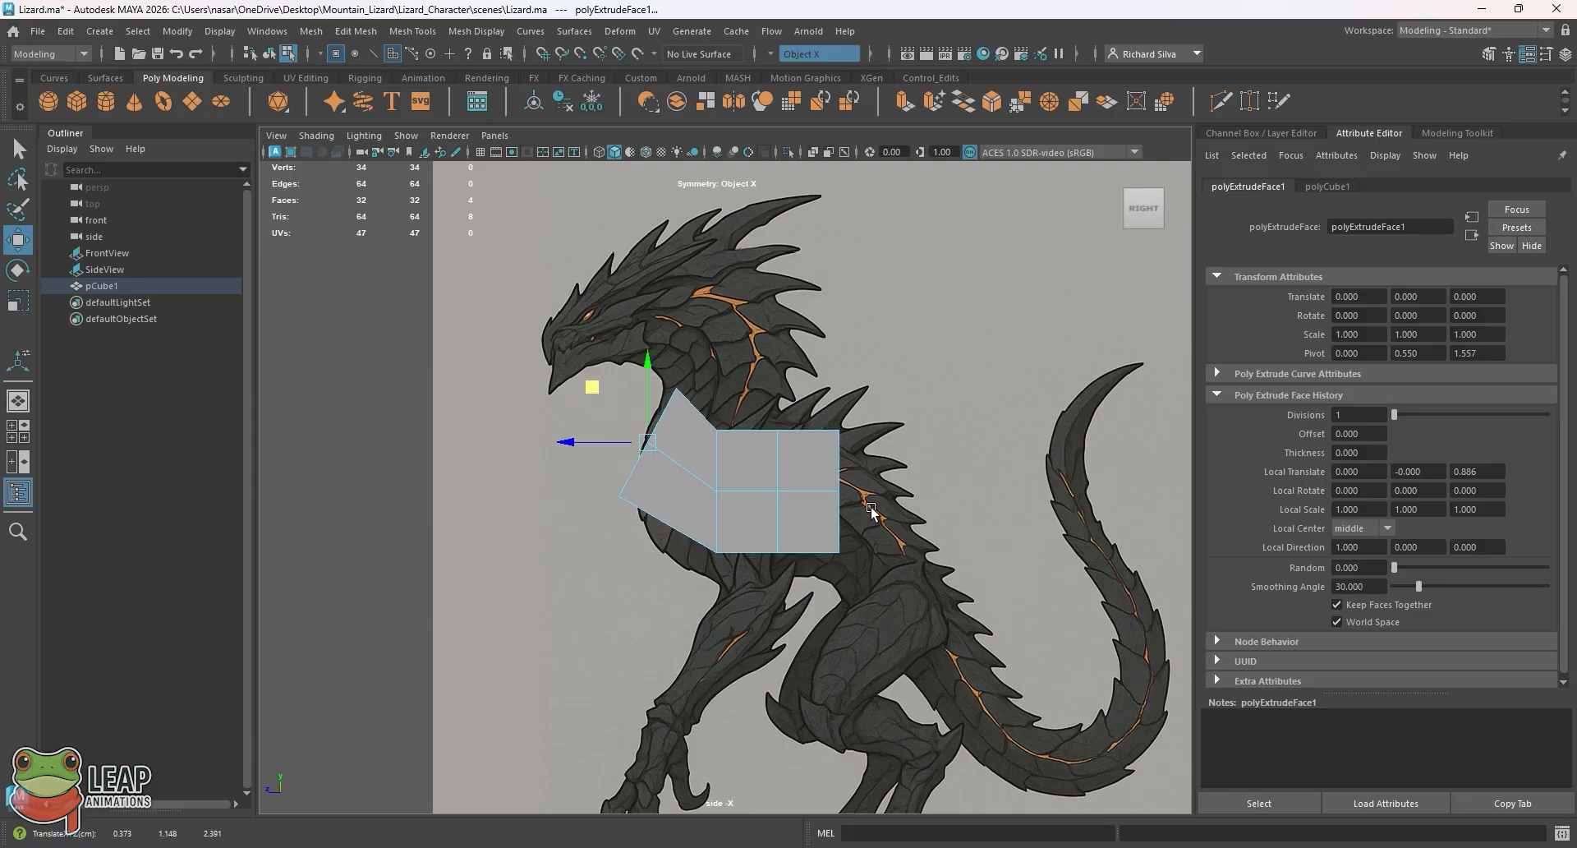
{"action": "key", "text": "ctrl+z"}
{"action": "key", "text": "ctrl+z"}
{"action": "key", "text": "ctrl+z"}
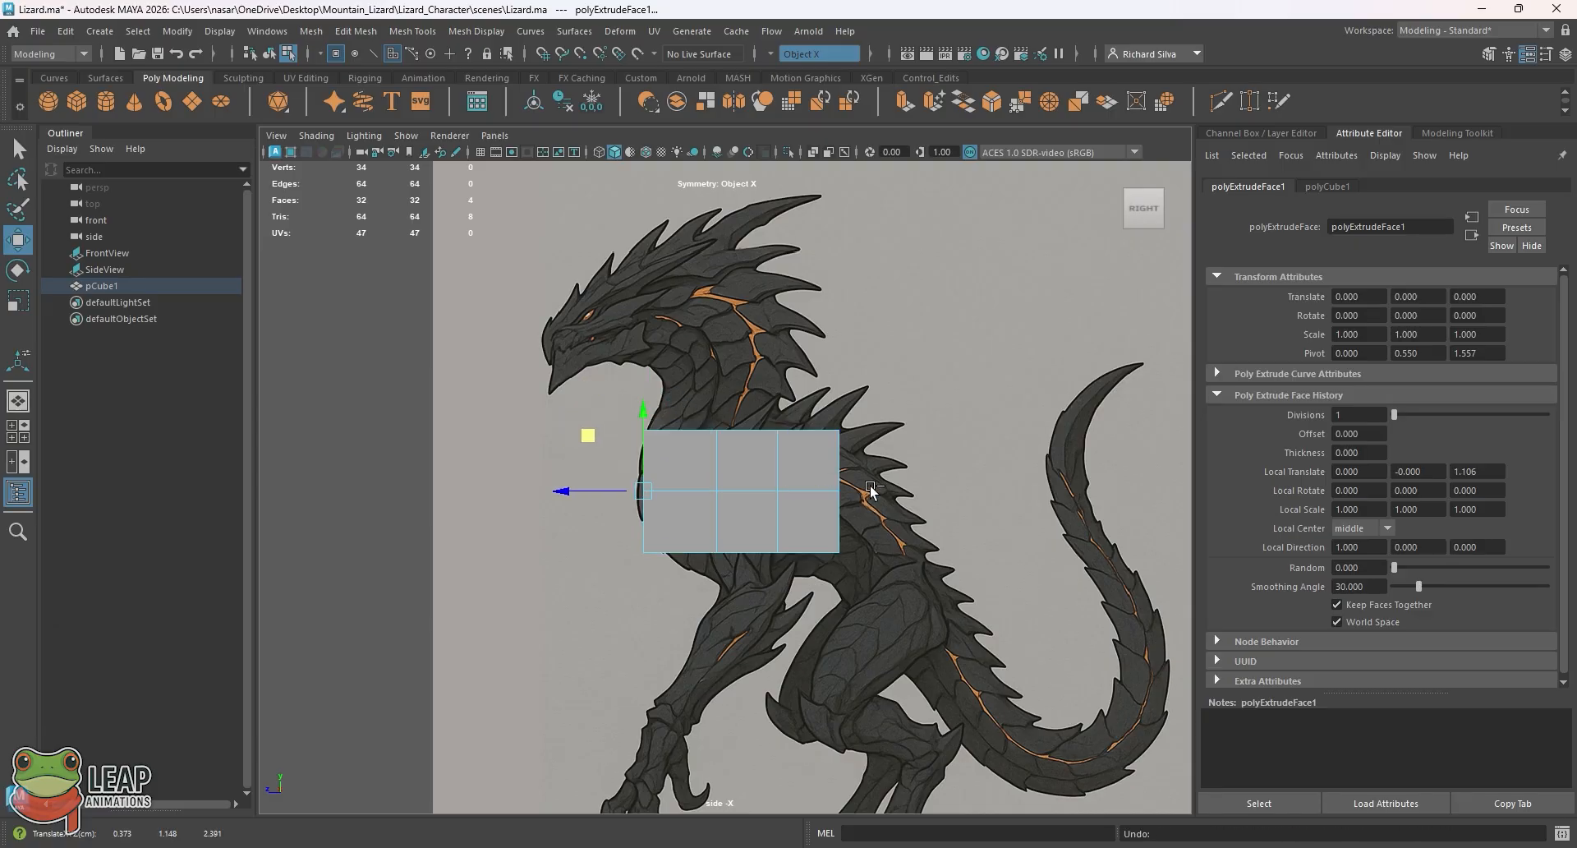
Undo the front-face extrusion to return to the plain subdivided cube in the perspective view
{"action": "key", "text": "space"}
{"action": "key", "text": "space"}
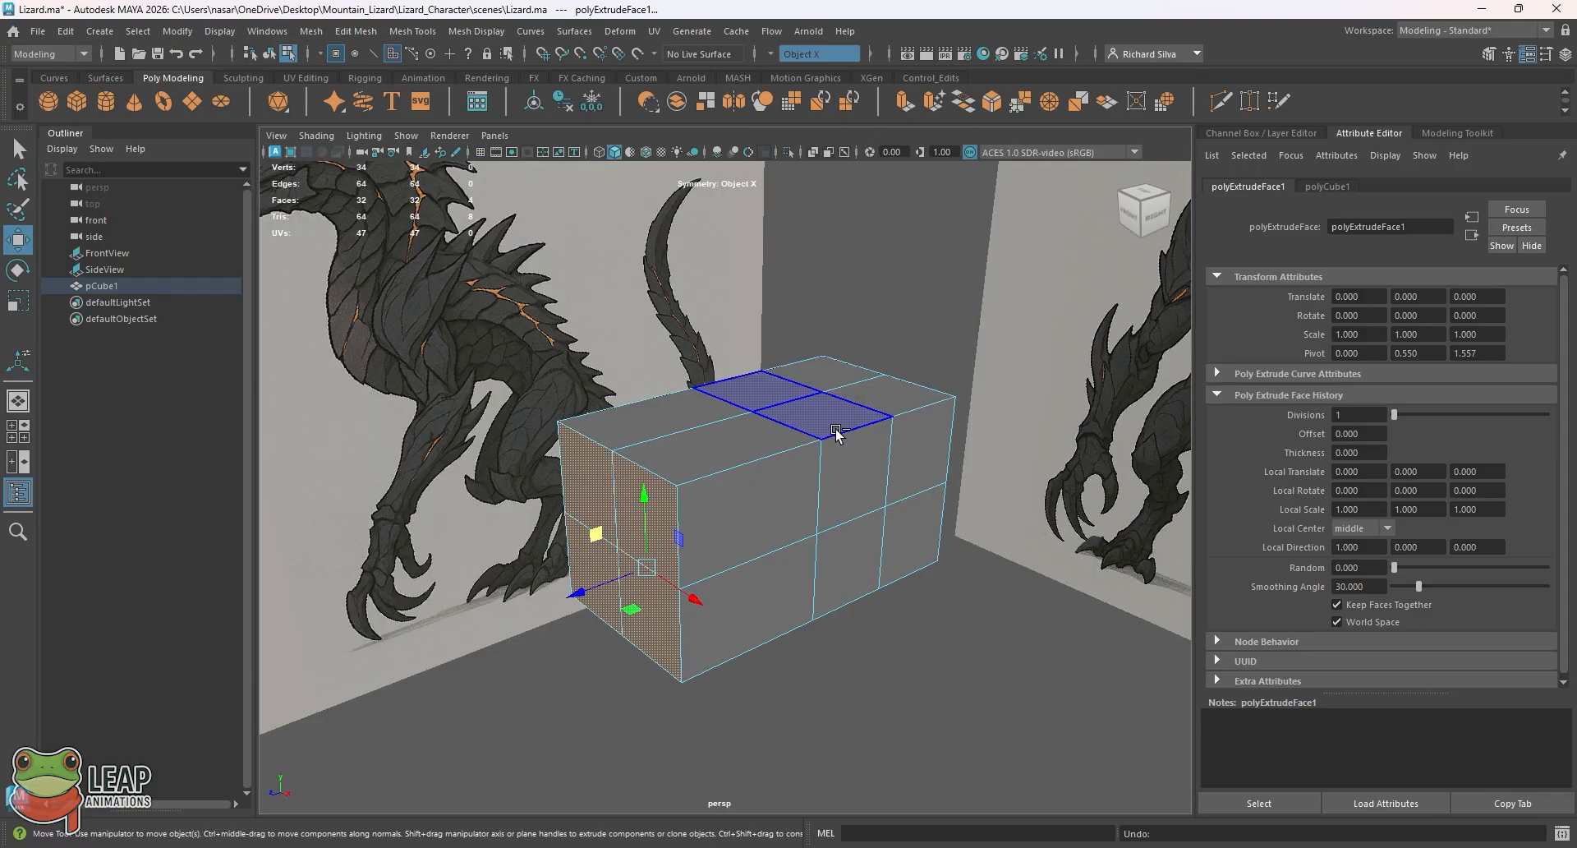
{"action": "key", "text": "ctrl+z"}
{"action": "key", "text": "ctrl+z"}
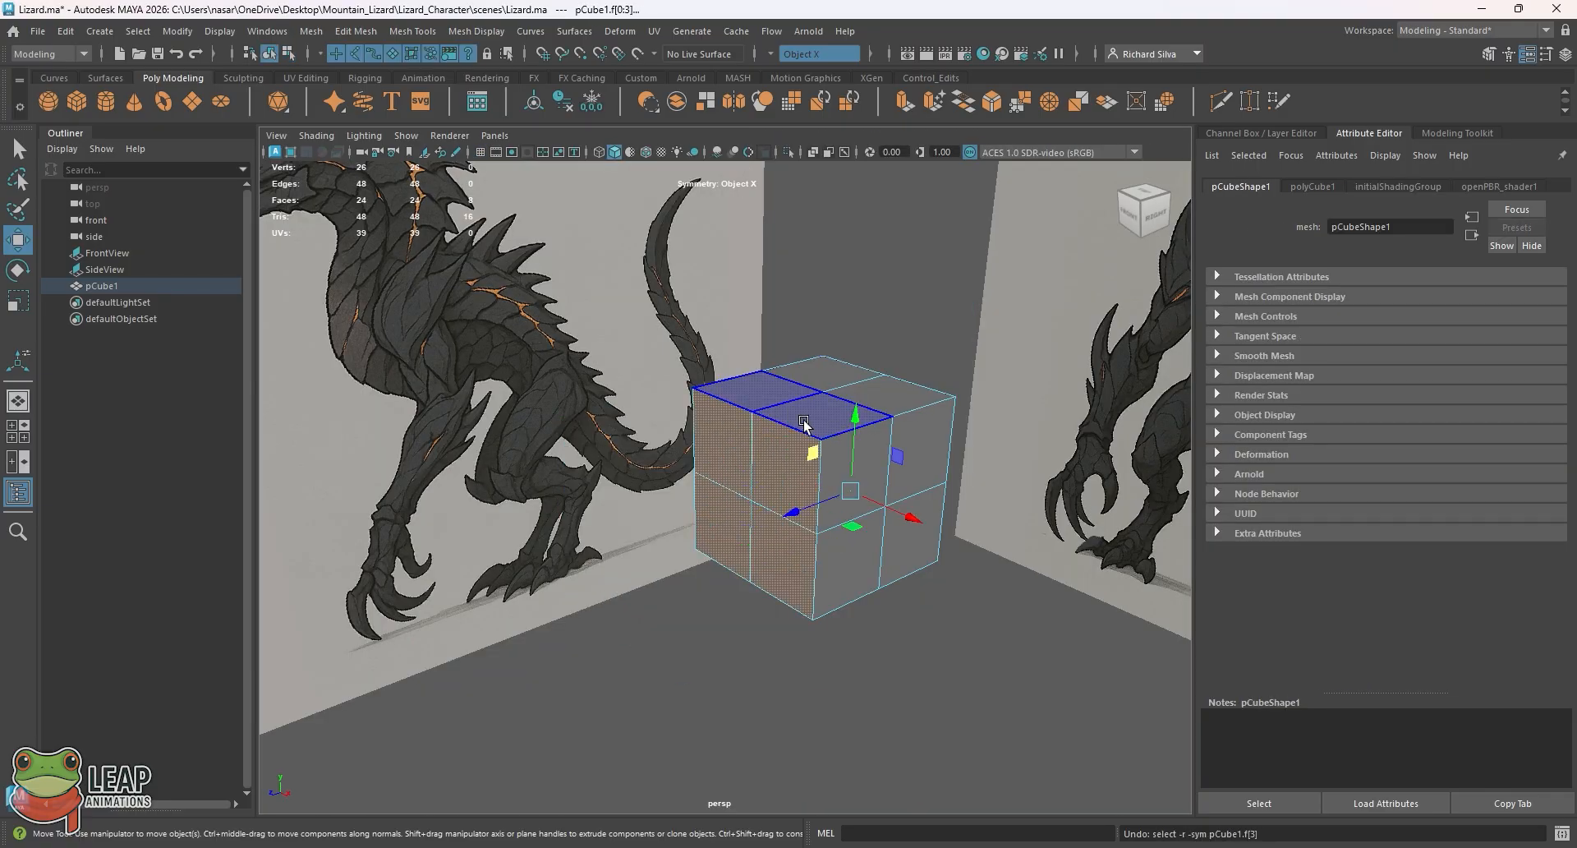
Tilt the whole cube in object mode and move it to about Y 0.28, Z 0.23 over the torso in the side view
{"action": "right_click_drag", "start_coordinate": [801, 414], "coordinate": [865, 347]}
{"action": "key", "text": "space"}
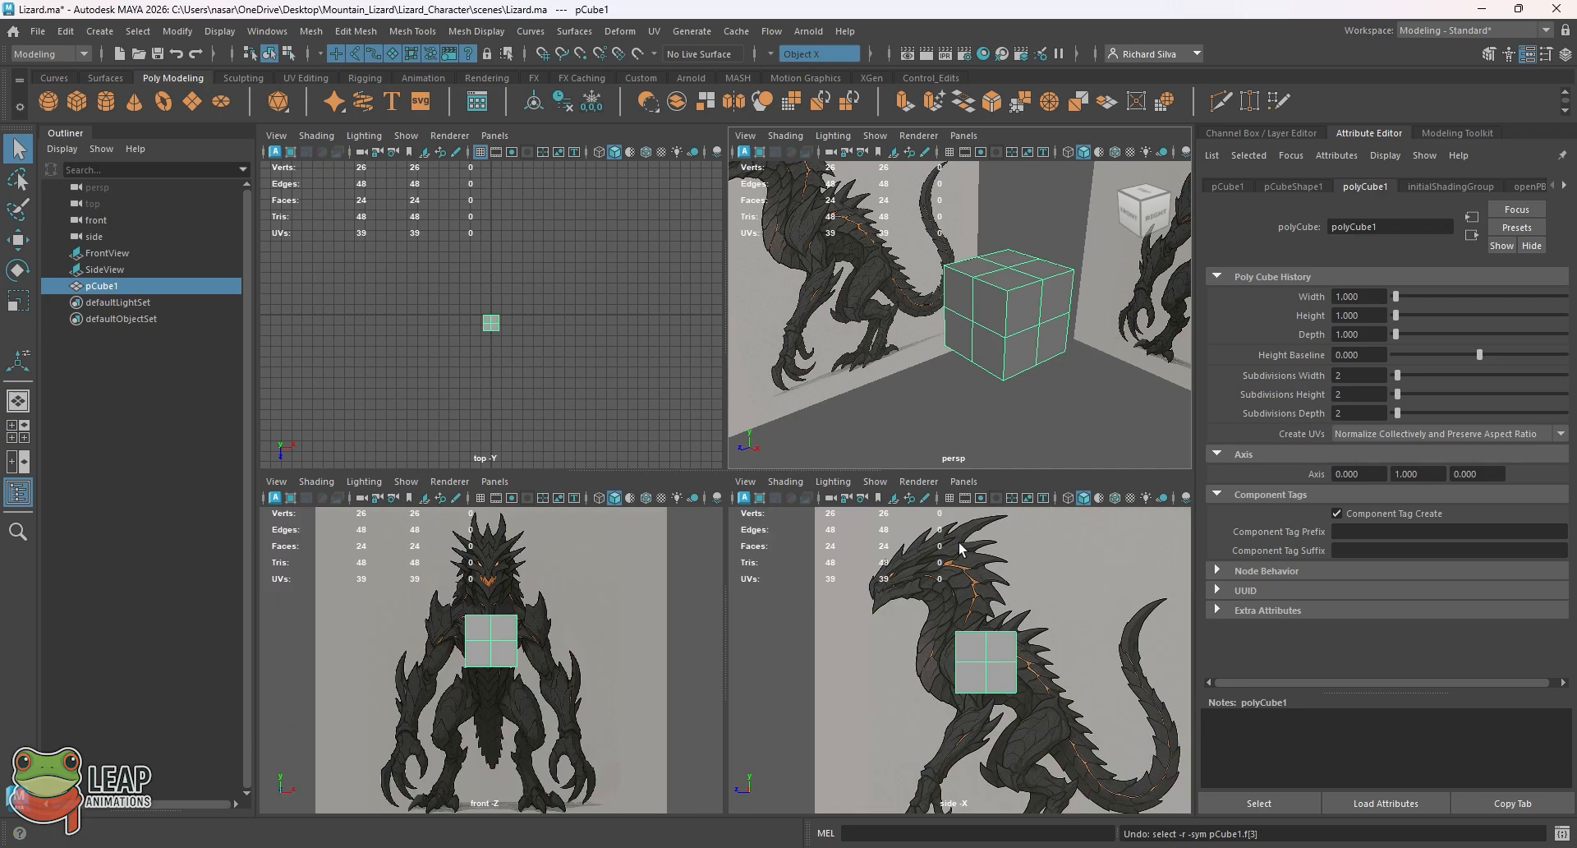
{"action": "key", "text": "space"}
{"action": "key", "text": "e"}
{"action": "left_click_drag", "start_coordinate": [802, 451], "coordinate": [851, 450]}
{"action": "key", "text": "w"}
{"action": "left_click_drag", "start_coordinate": [721, 437], "coordinate": [769, 457]}
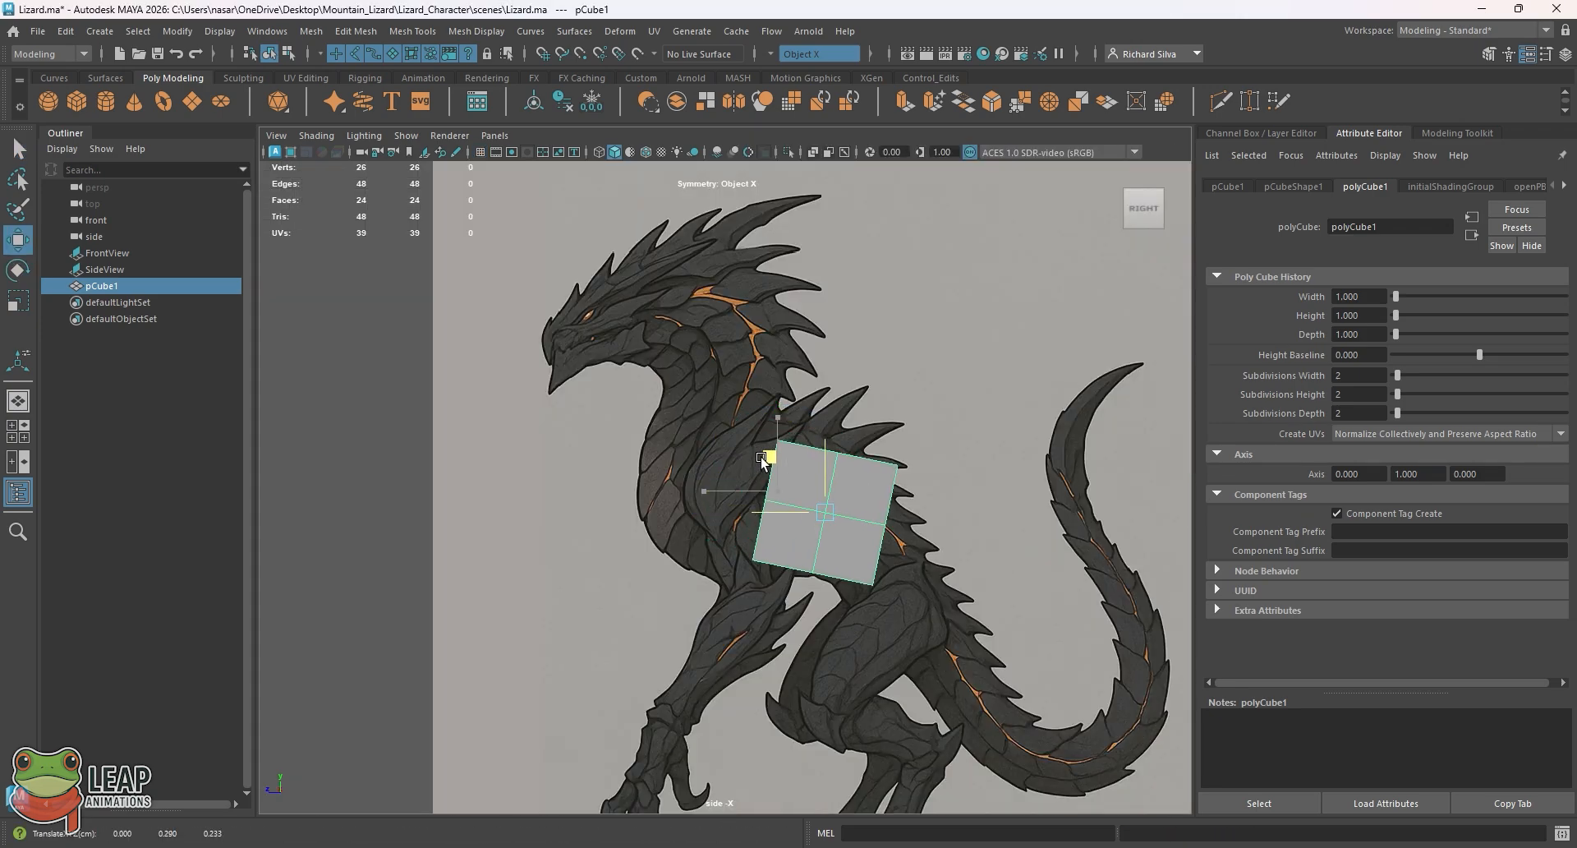
Rotate the cube to about -21 degrees in X, move it to Y 0.33 and Z 0.243, and scale it slightly
{"action": "key", "text": "e"}
{"action": "left_click_drag", "start_coordinate": [869, 451], "coordinate": [879, 470]}
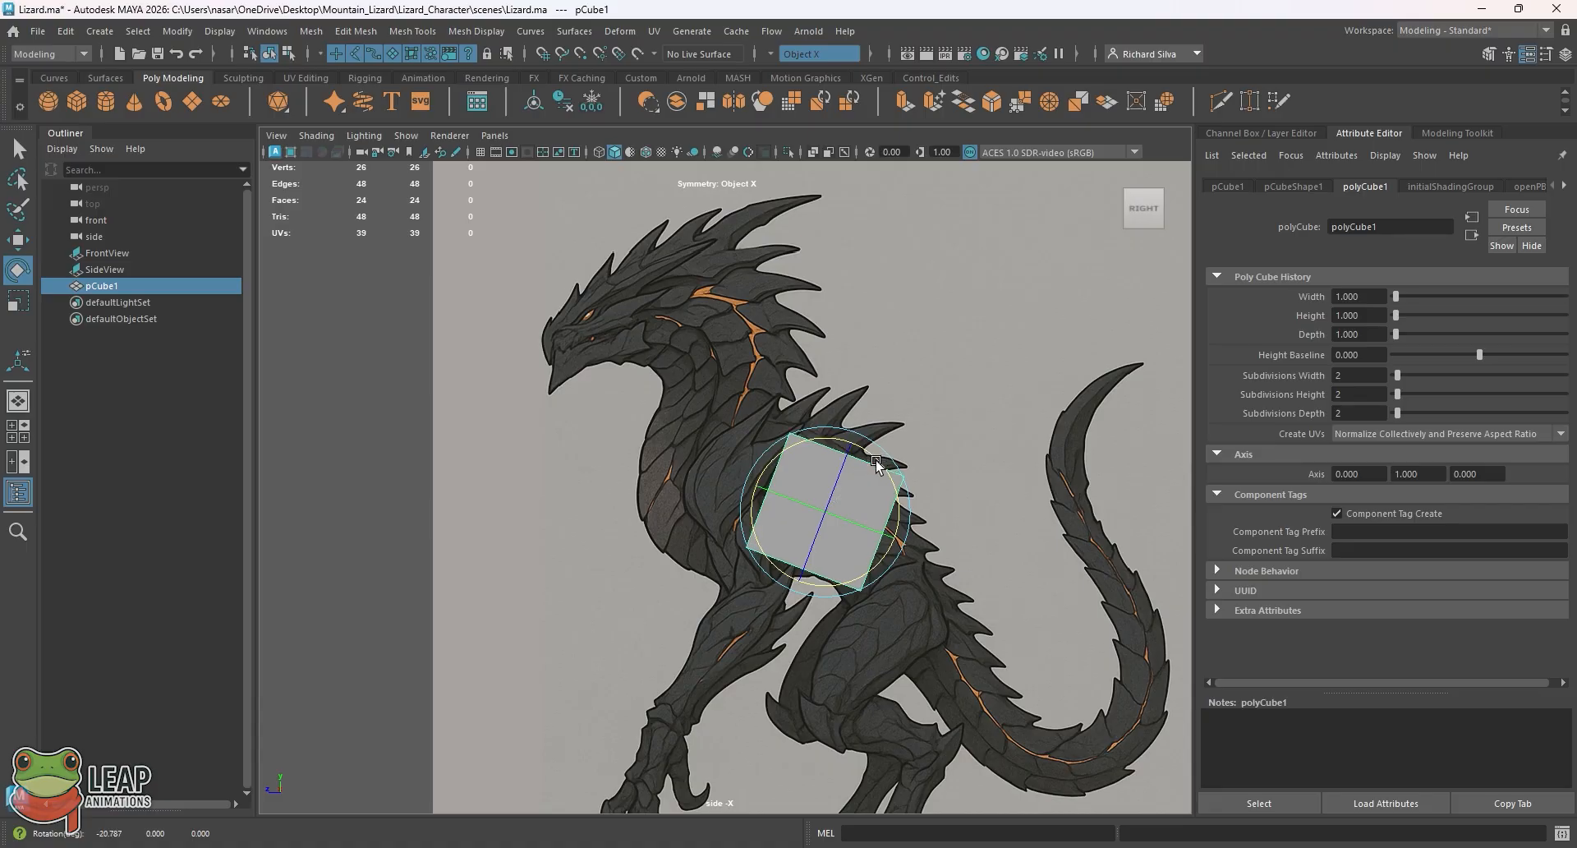
{"action": "key", "text": "w"}
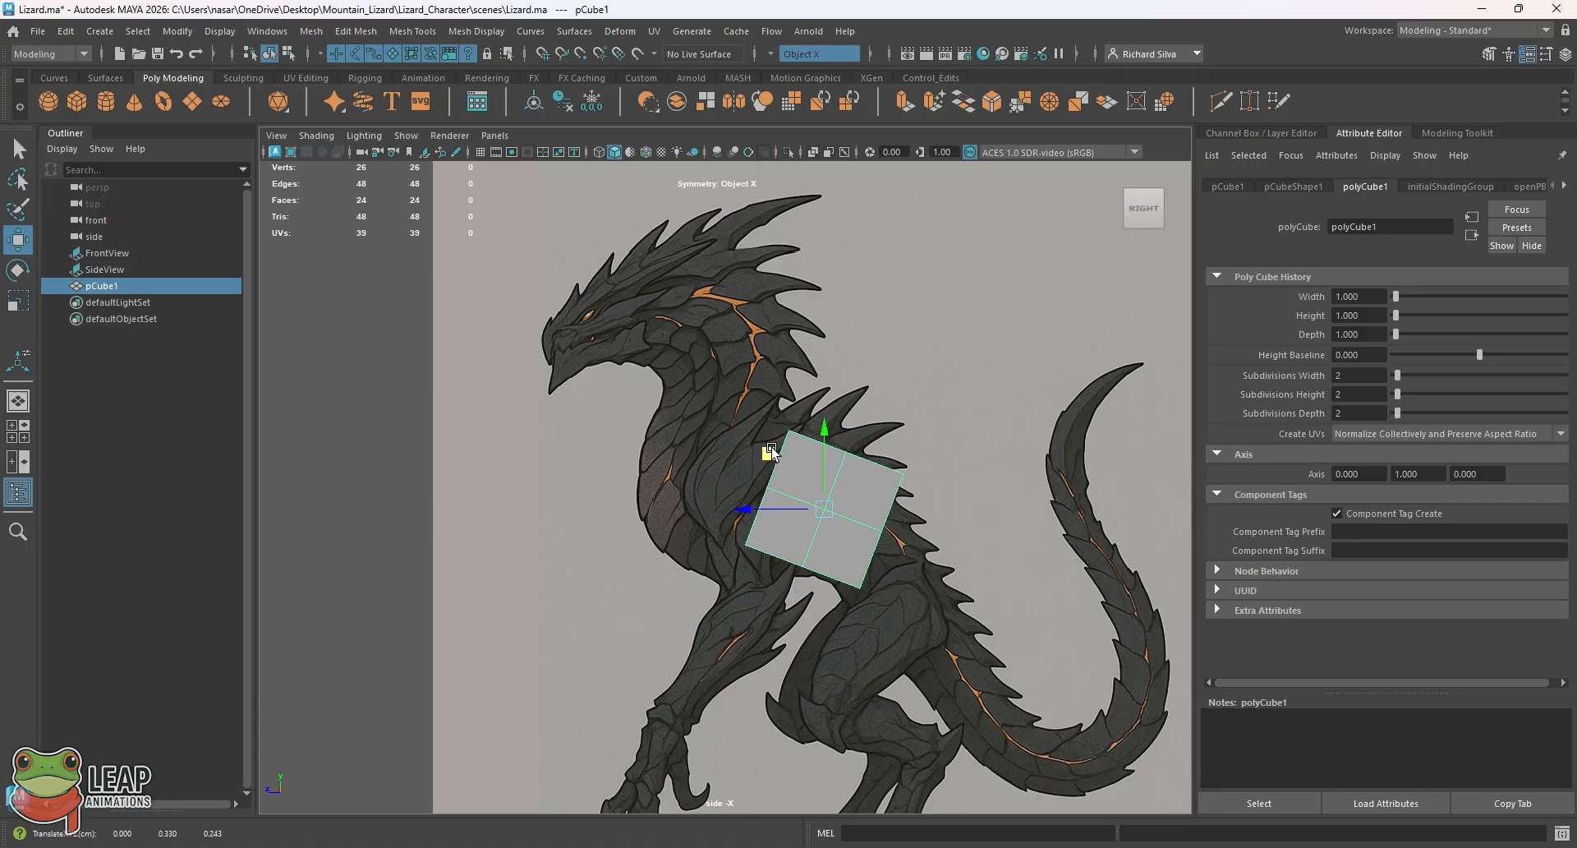
{"action": "key", "text": "r"}
{"action": "left_click_drag", "start_coordinate": [835, 506], "coordinate": [830, 511]}
Switch the tilted cube to face selection and select its four front faces in the perspective view
{"action": "key", "text": "space"}
{"action": "key", "text": "space"}
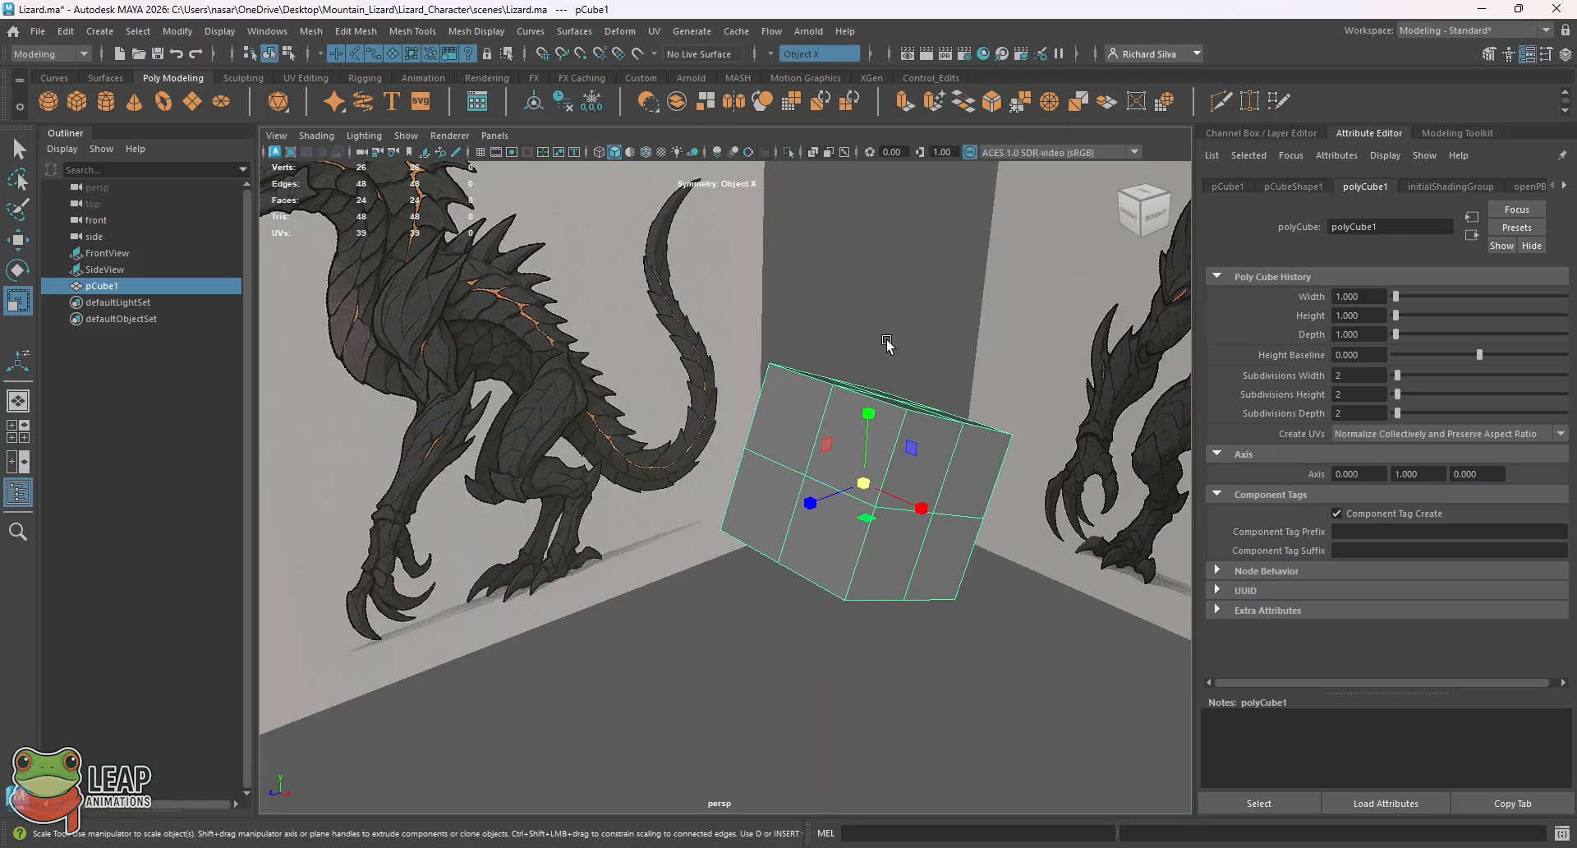
{"action": "key", "text": "q"}
{"action": "right_click_drag", "start_coordinate": [786, 378], "coordinate": [789, 421]}
{"action": "left_click", "coordinate": [791, 417]}
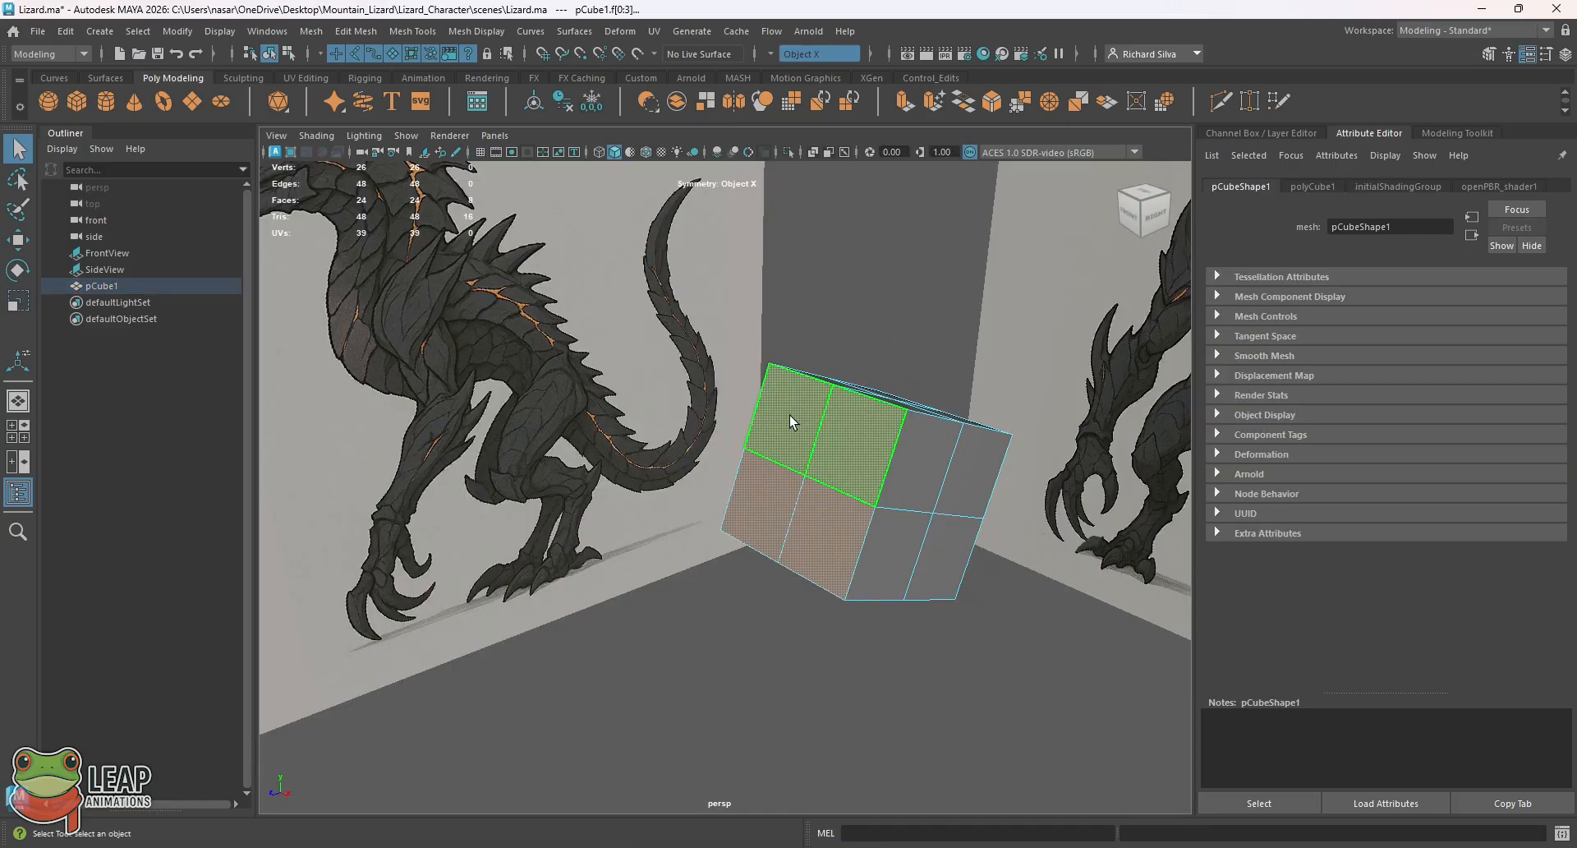
Try extruding the tilted cube's front faces and undo the extrusion
{"action": "key", "text": "ctrl+e"}
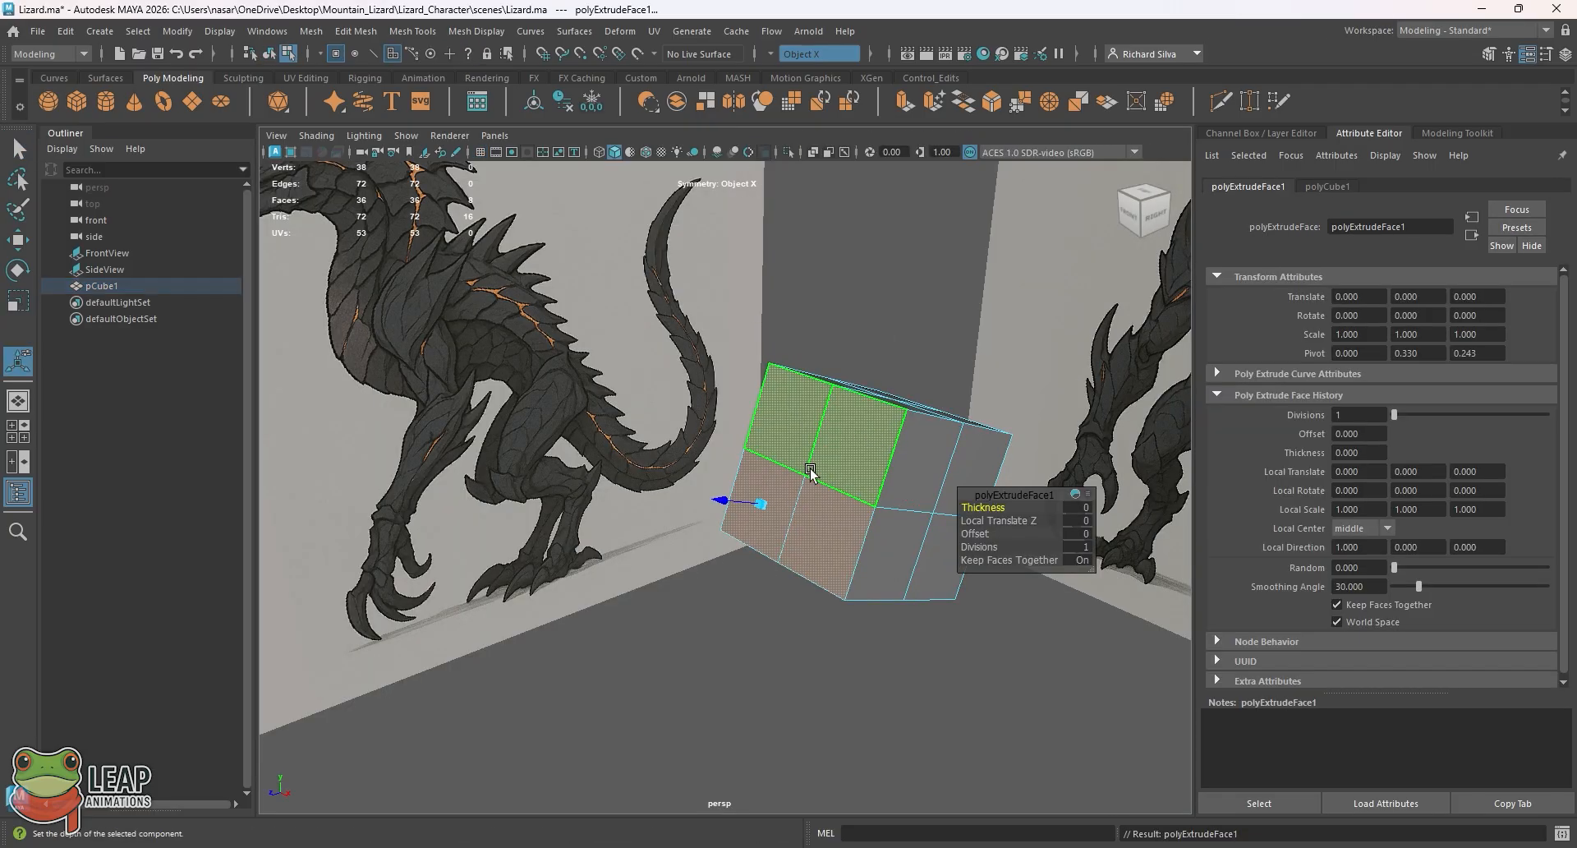
{"action": "right_click_drag", "start_coordinate": [811, 471], "coordinate": [827, 380]}
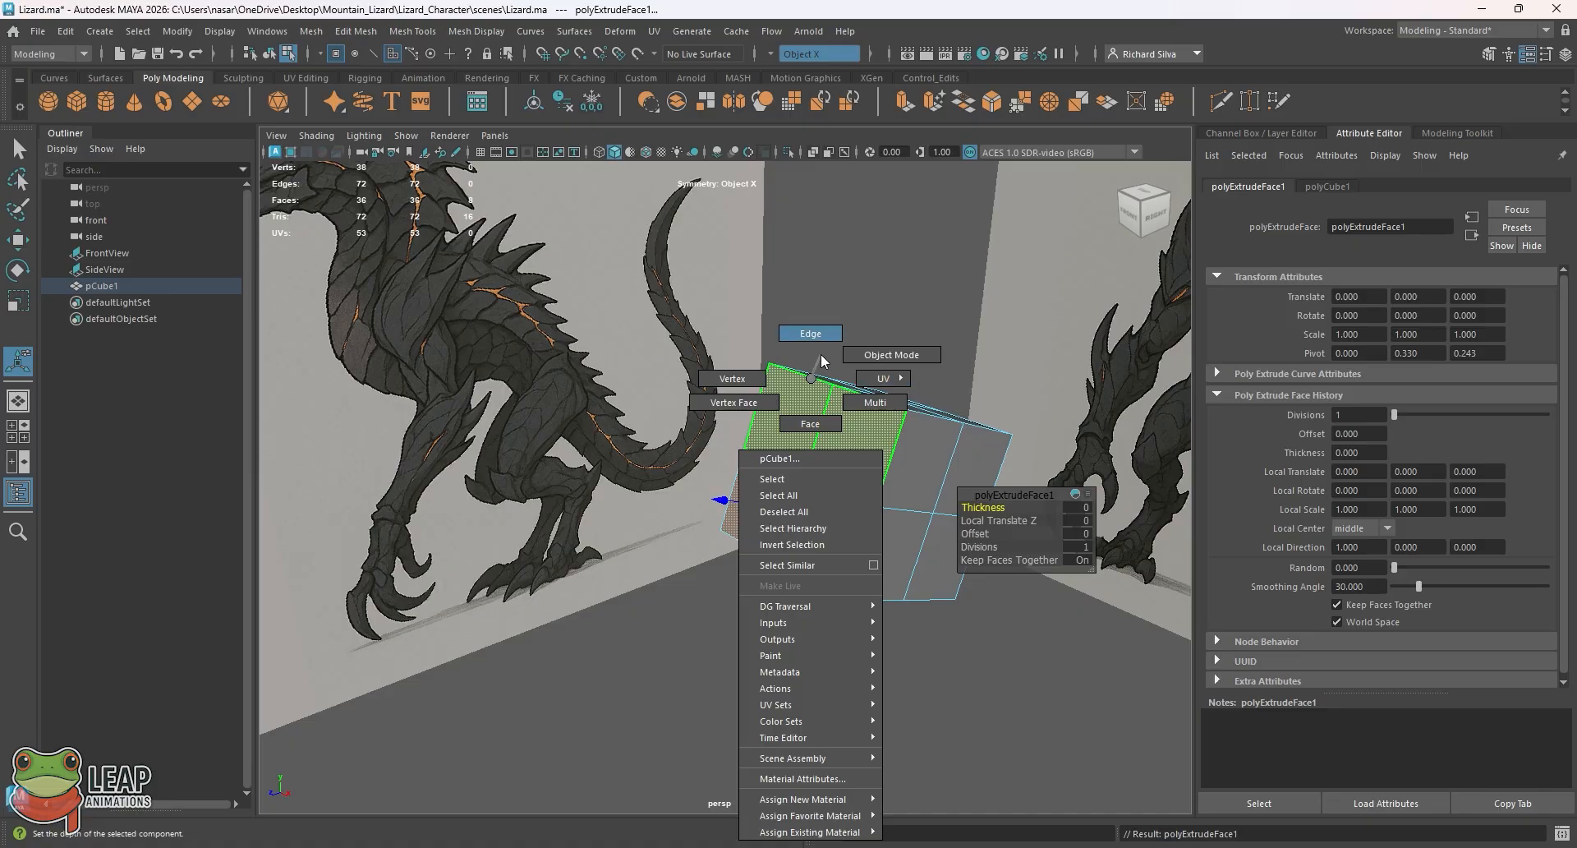
{"action": "right_click_drag", "start_coordinate": [820, 353], "coordinate": [816, 429]}
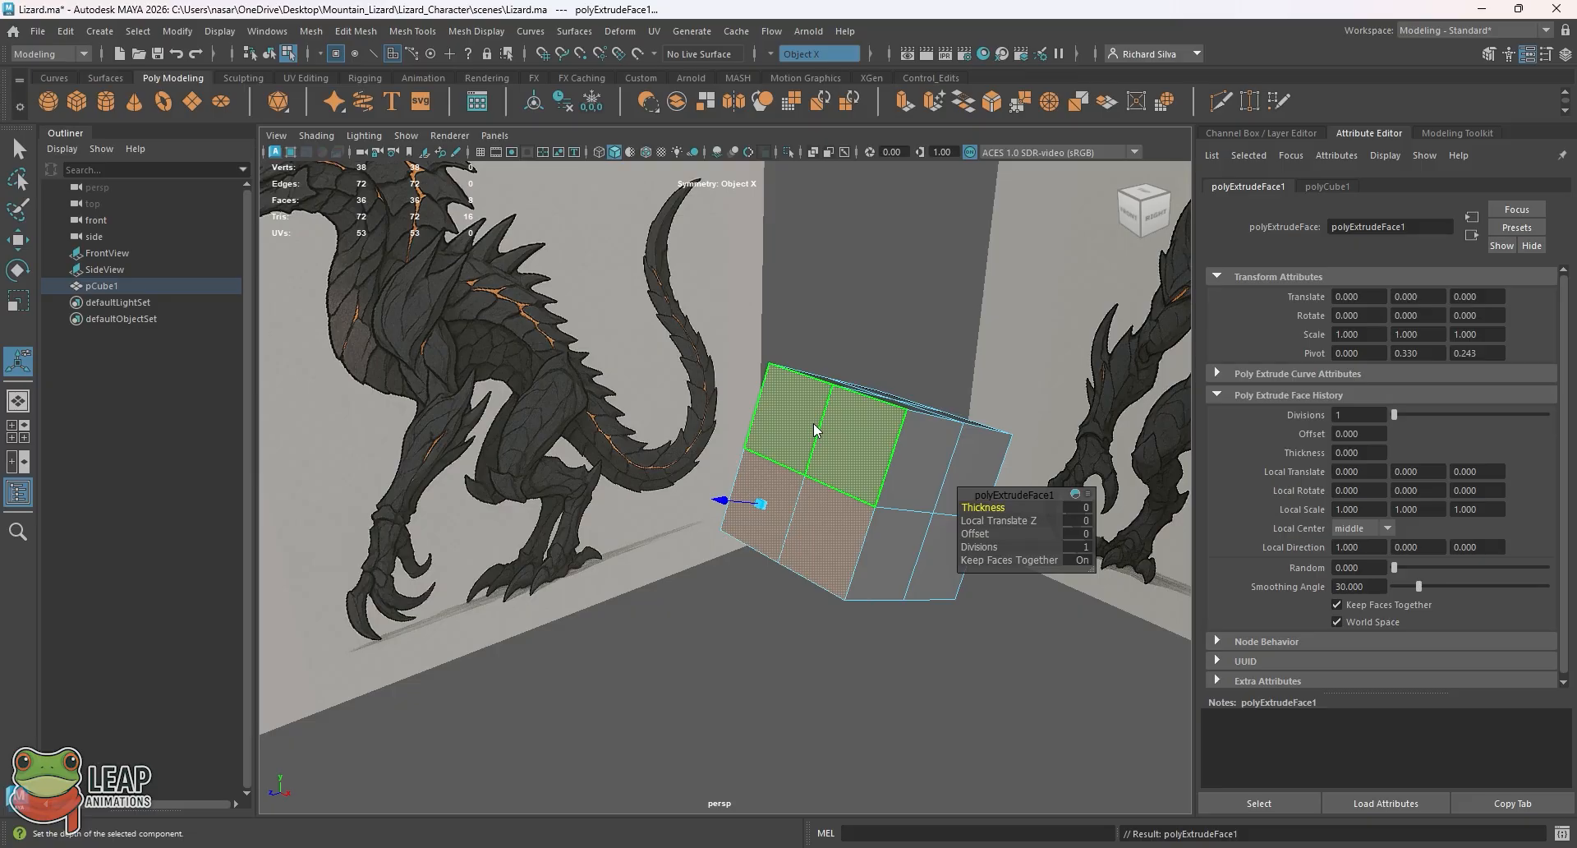
{"action": "key", "text": "q"}
{"action": "left_click", "coordinate": [814, 489]}
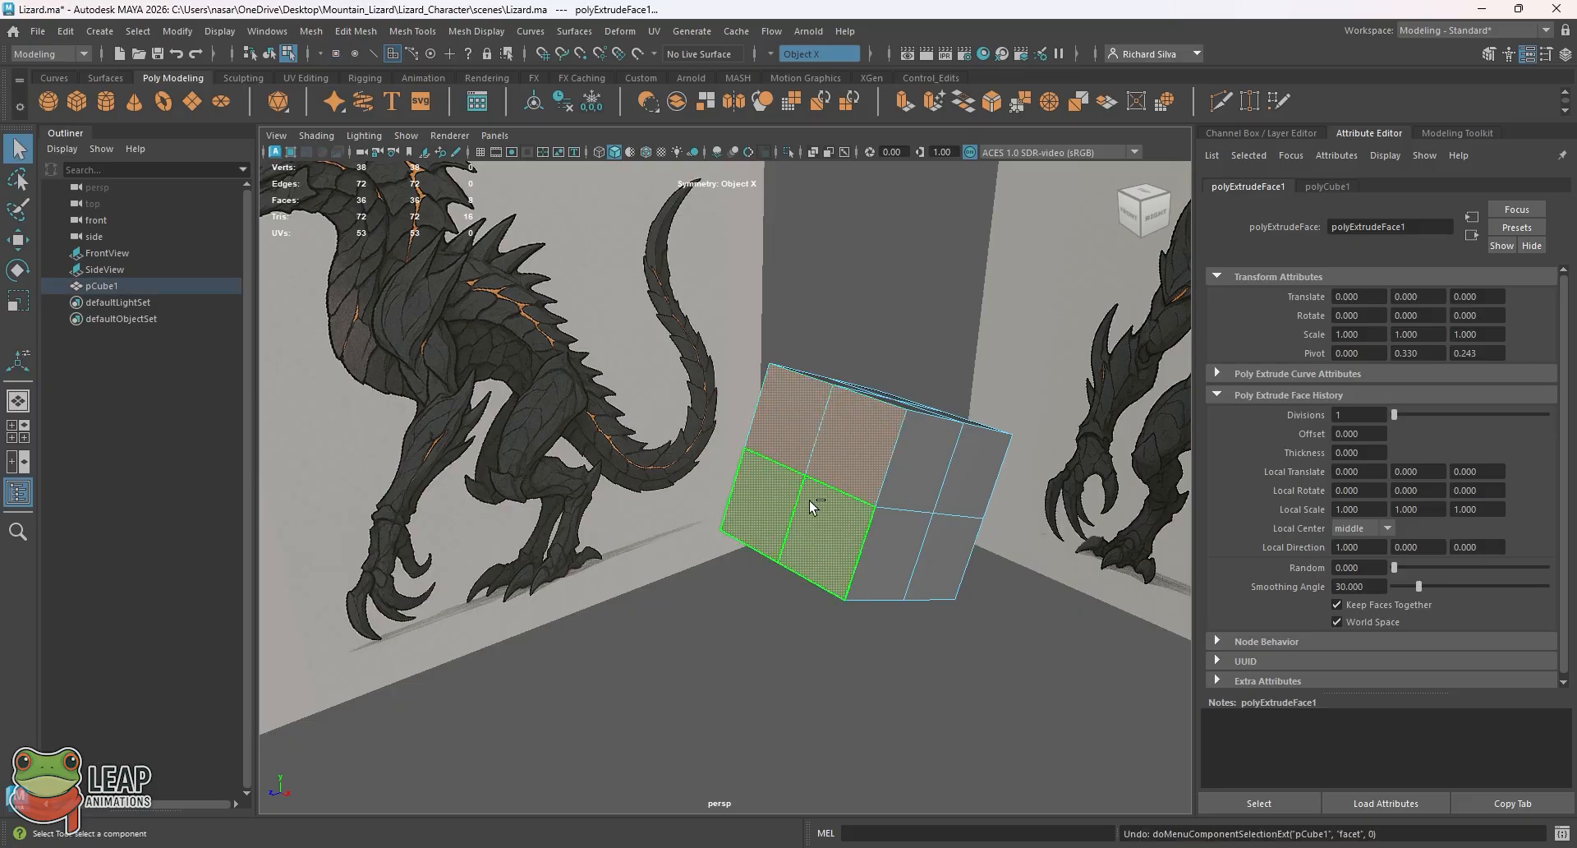
{"action": "key", "text": "ctrl+z"}
{"action": "key", "text": "w"}
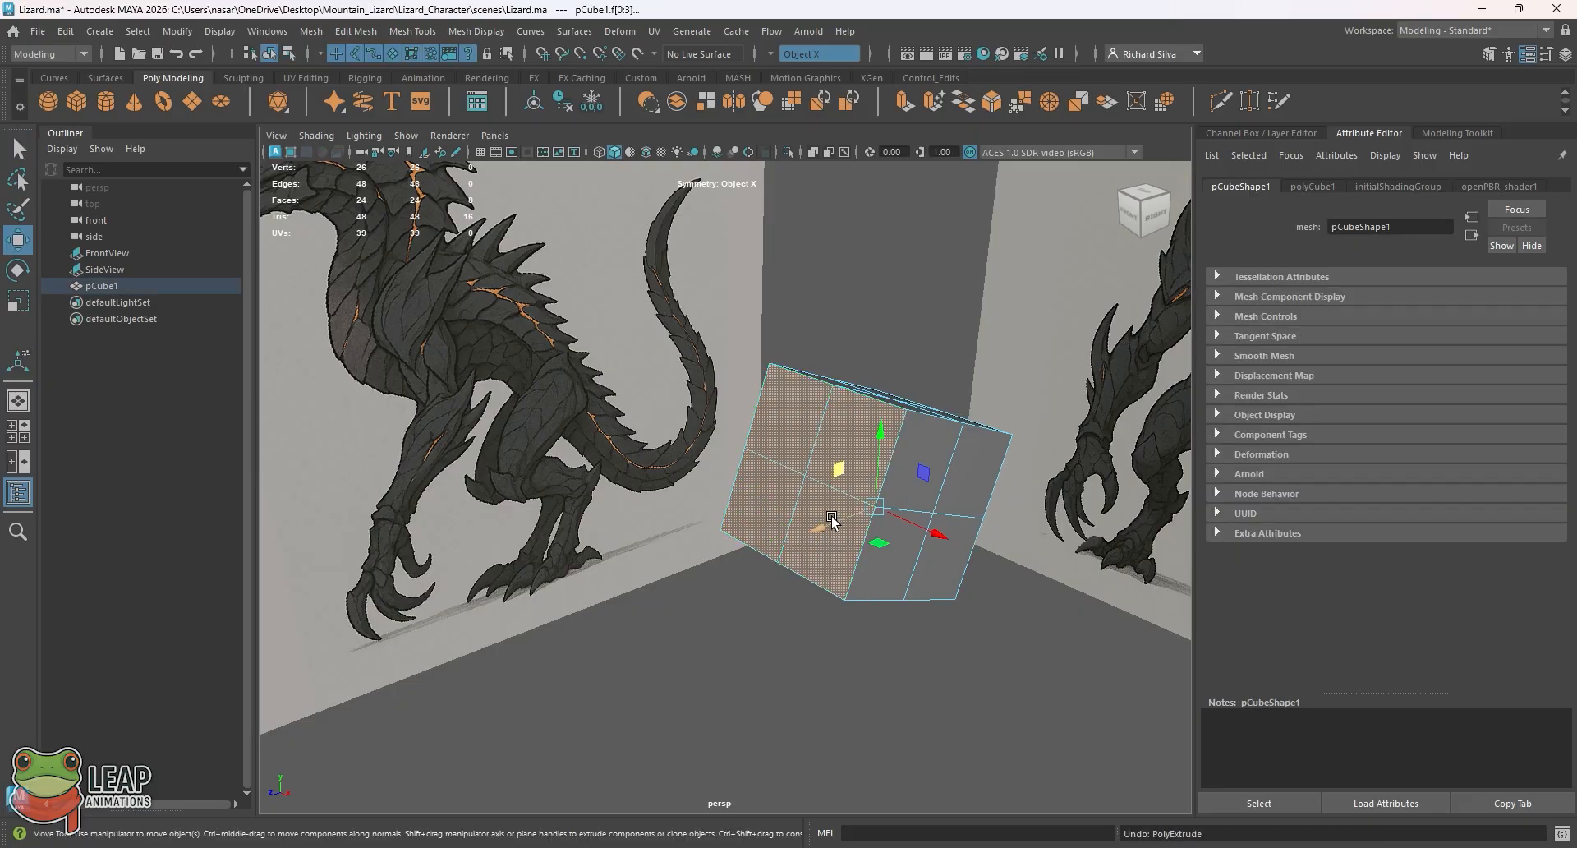
Clear the selection and reselect the tilted cube's four front faces in the perspective view
{"action": "left_click", "coordinate": [810, 602]}
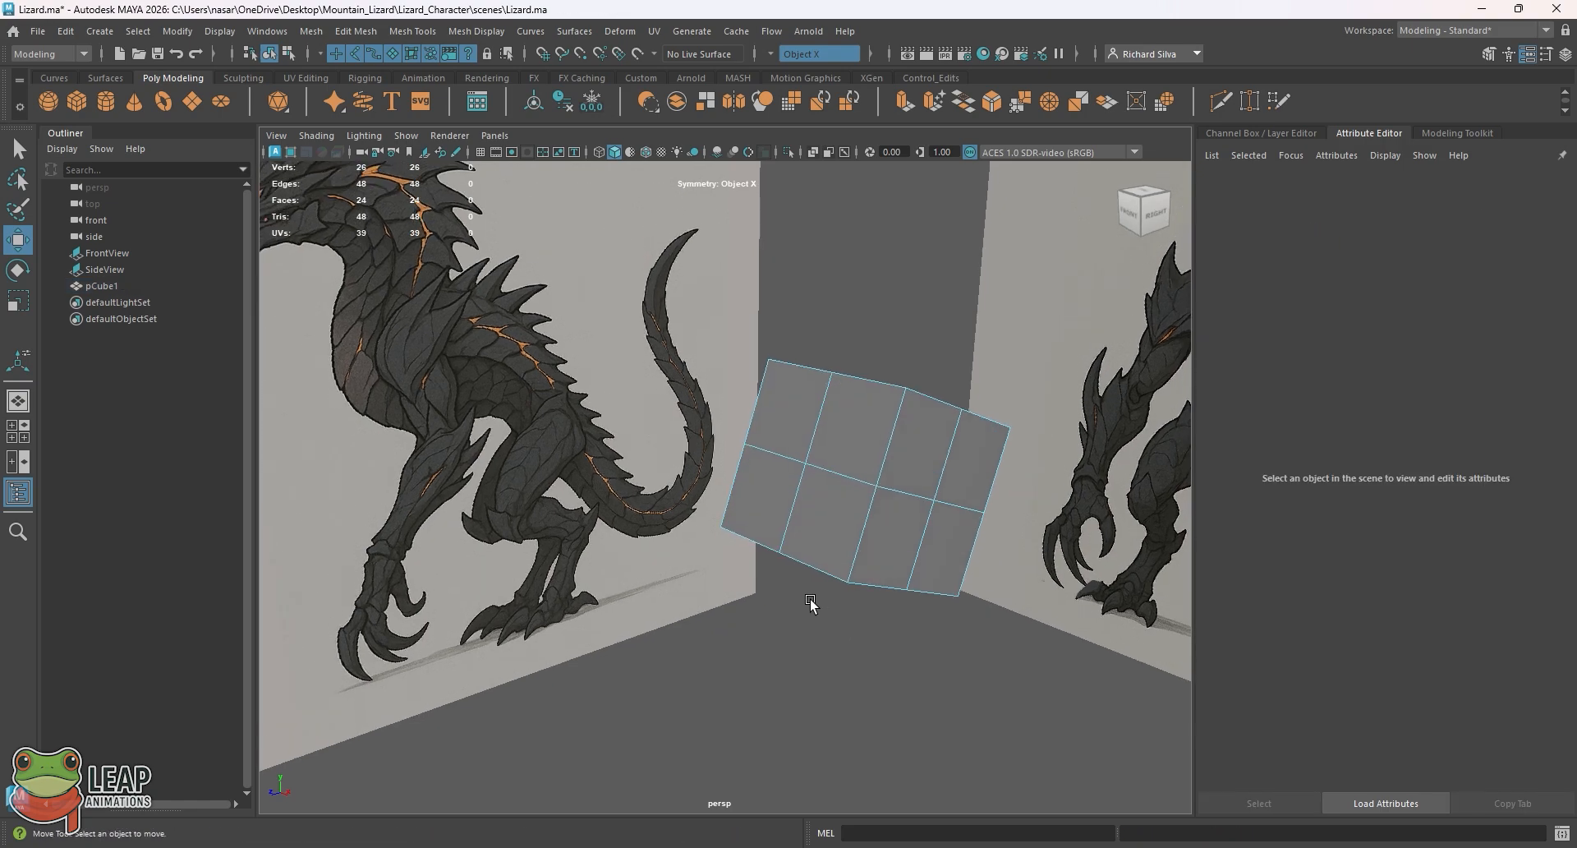
{"action": "left_click", "coordinate": [866, 426]}
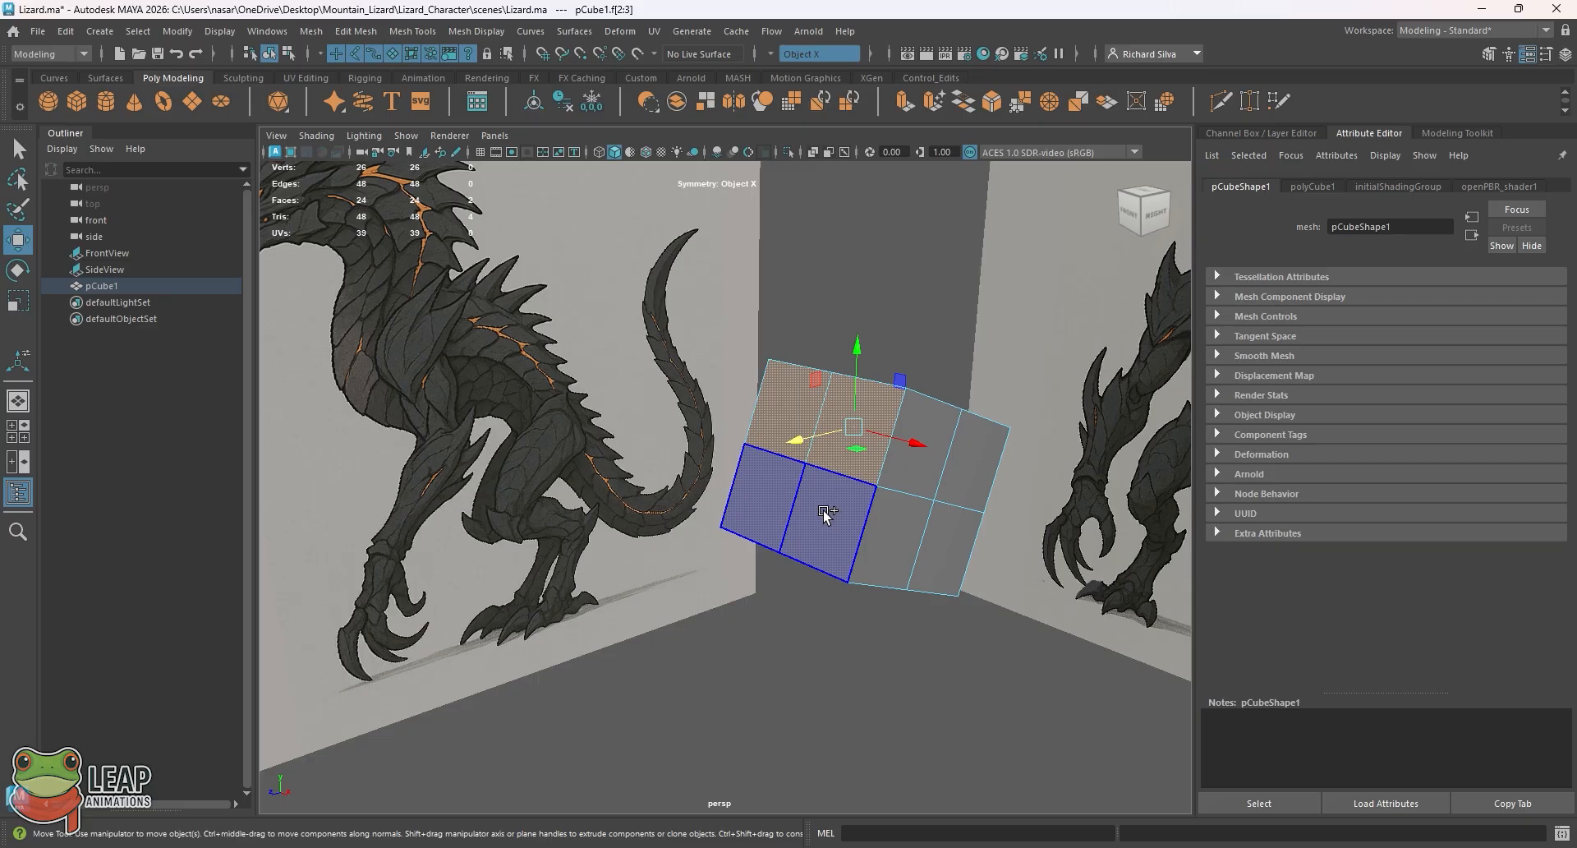
{"action": "left_click", "coordinate": [823, 511], "text": "shift"}
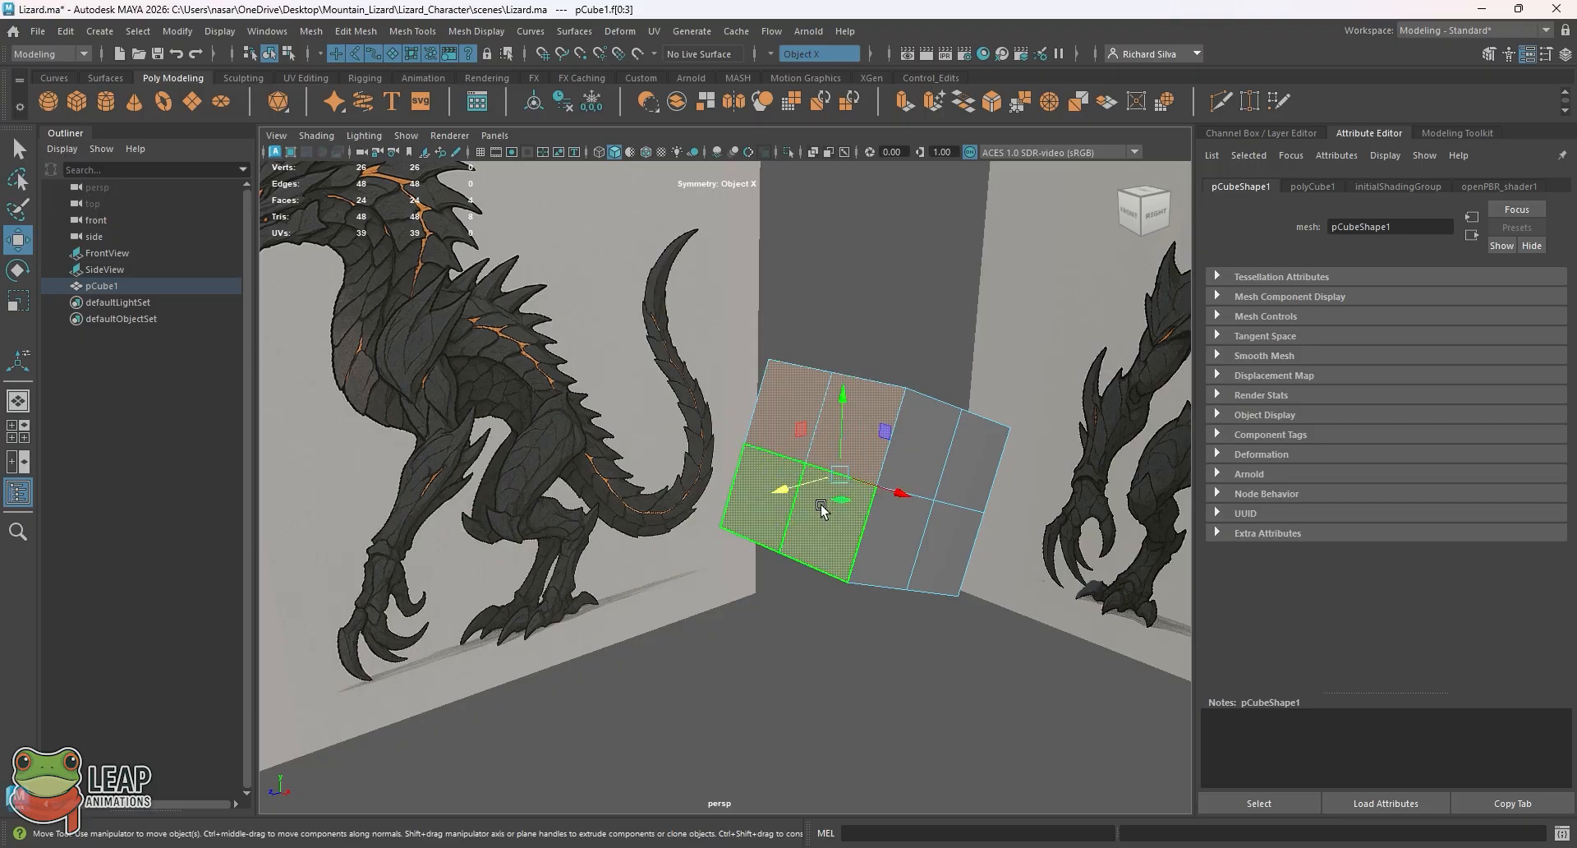
{"action": "mouse_move", "coordinate": [855, 532]}
{"action": "left_mouse_down", "text": "alt"}
{"action": "mouse_move", "coordinate": [1026, 522]}
{"action": "mouse_move", "coordinate": [1010, 526]}
{"action": "mouse_move", "coordinate": [1035, 493]}
{"action": "mouse_move", "coordinate": [1019, 533]}
{"action": "mouse_move", "coordinate": [1031, 544]}
{"action": "mouse_move", "coordinate": [830, 520]}
{"action": "mouse_move", "coordinate": [883, 455]}
{"action": "mouse_move", "coordinate": [722, 524]}
{"action": "mouse_move", "coordinate": [824, 496]}
{"action": "mouse_move", "coordinate": [883, 534]}
{"action": "mouse_move", "coordinate": [829, 505]}
{"action": "mouse_move", "coordinate": [838, 518]}
{"action": "left_mouse_up", "text": "alt"}
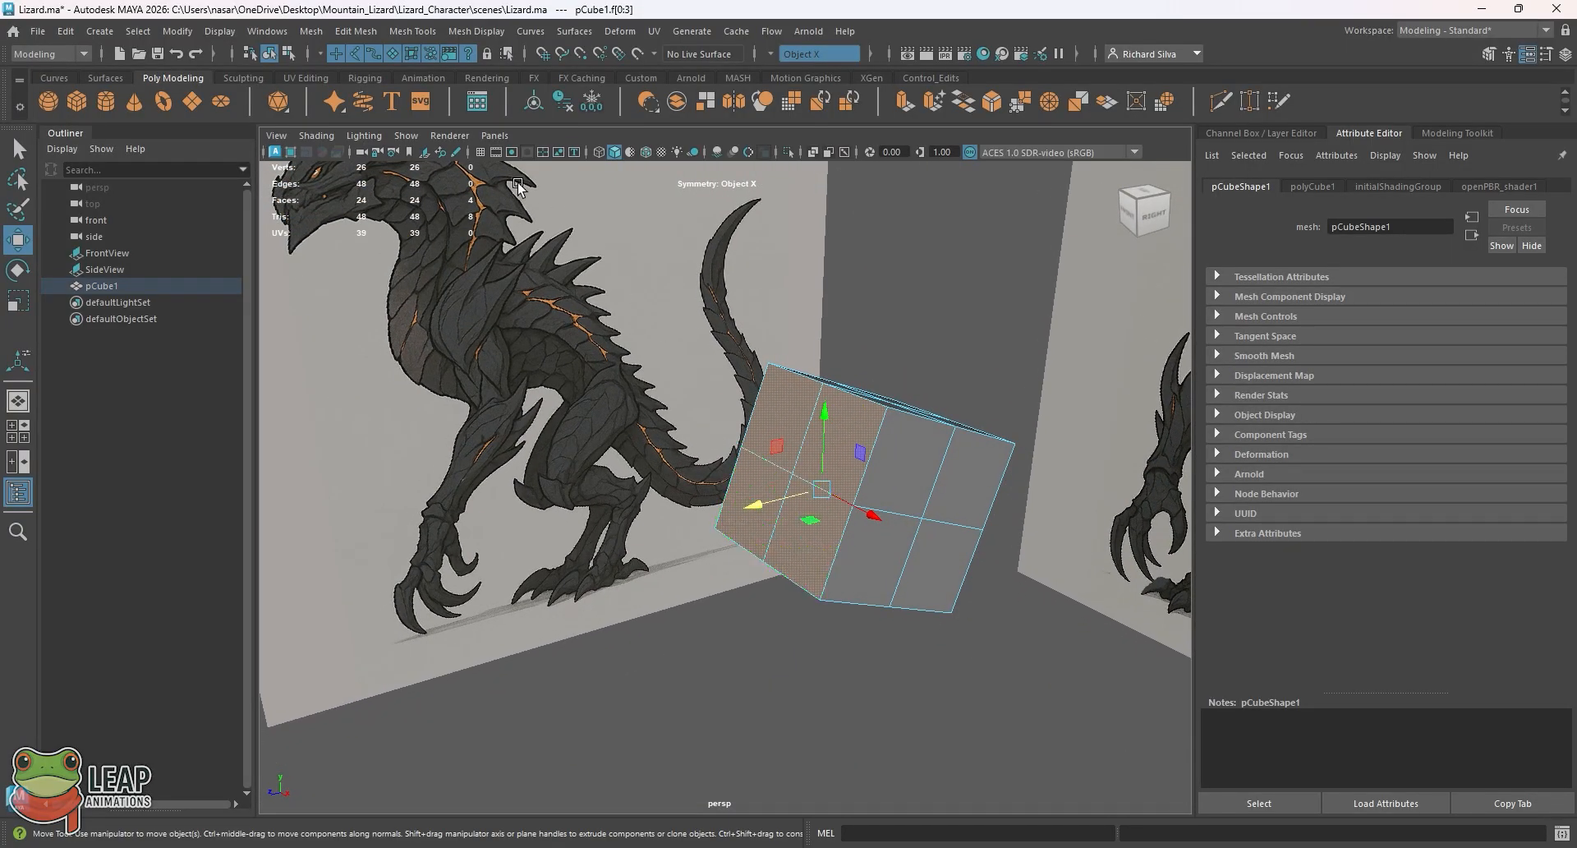
Extrude the four front faces and move them forward and slightly up over the lizard's chest in the side view
{"action": "left_click", "coordinate": [423, 35]}
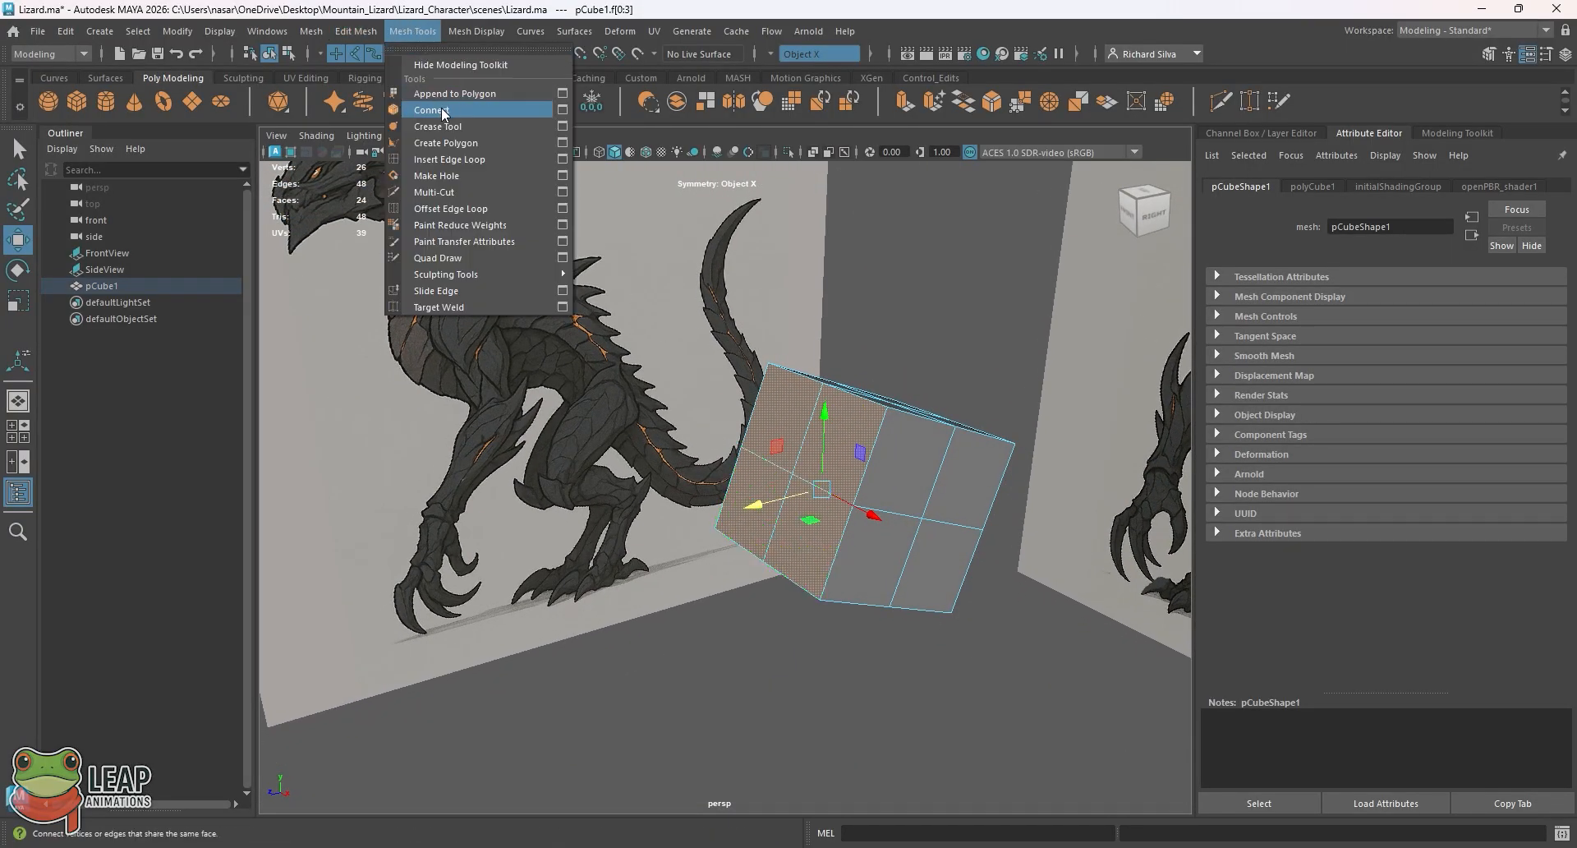
{"action": "mouse_move", "coordinate": [355, 32]}
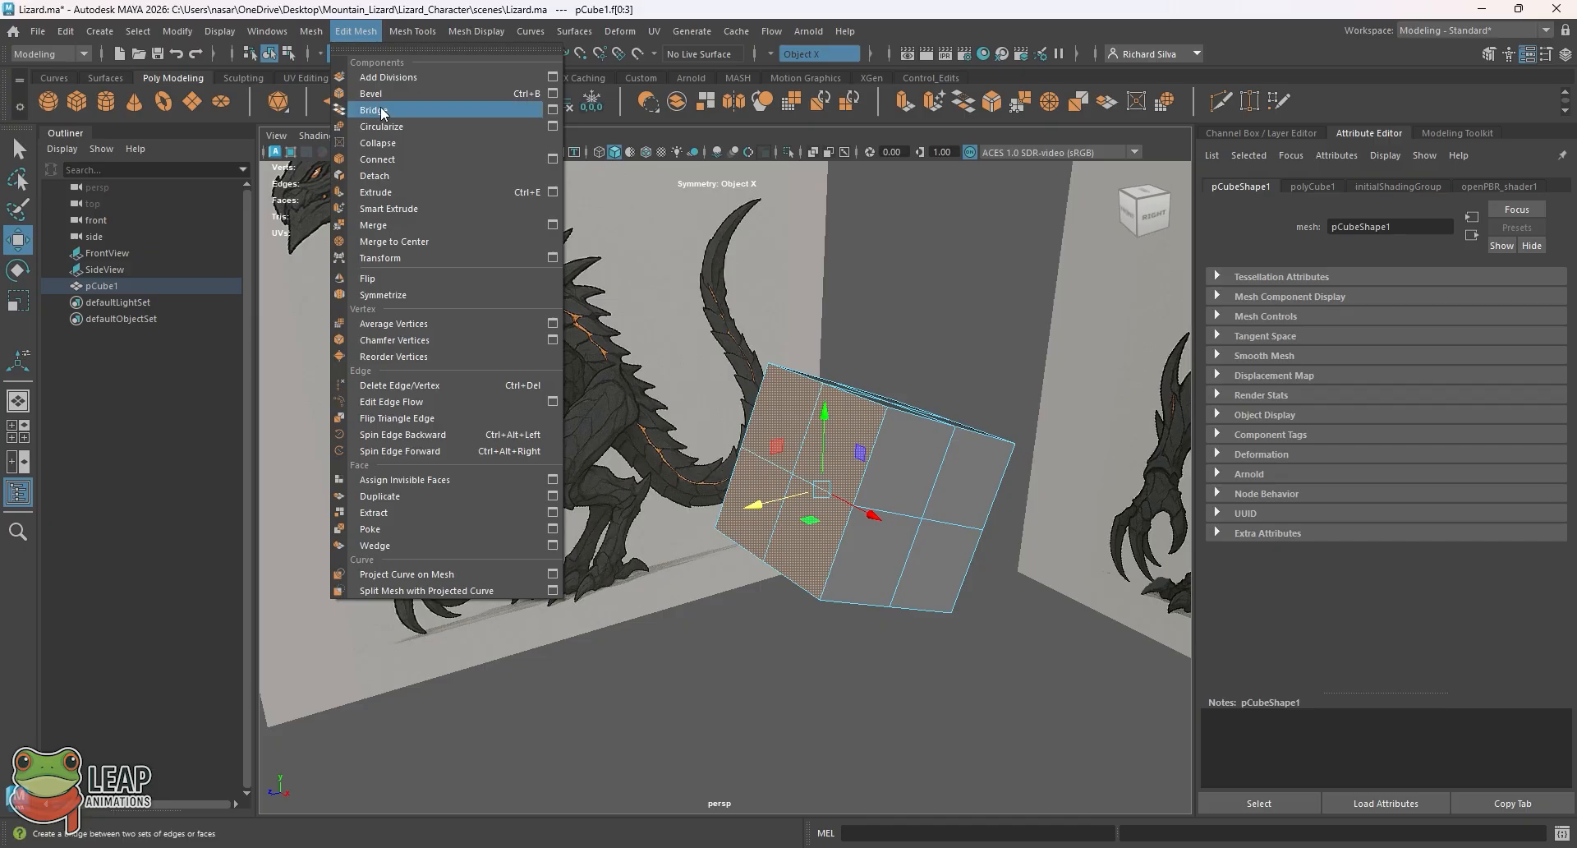
{"action": "left_click", "coordinate": [403, 193]}
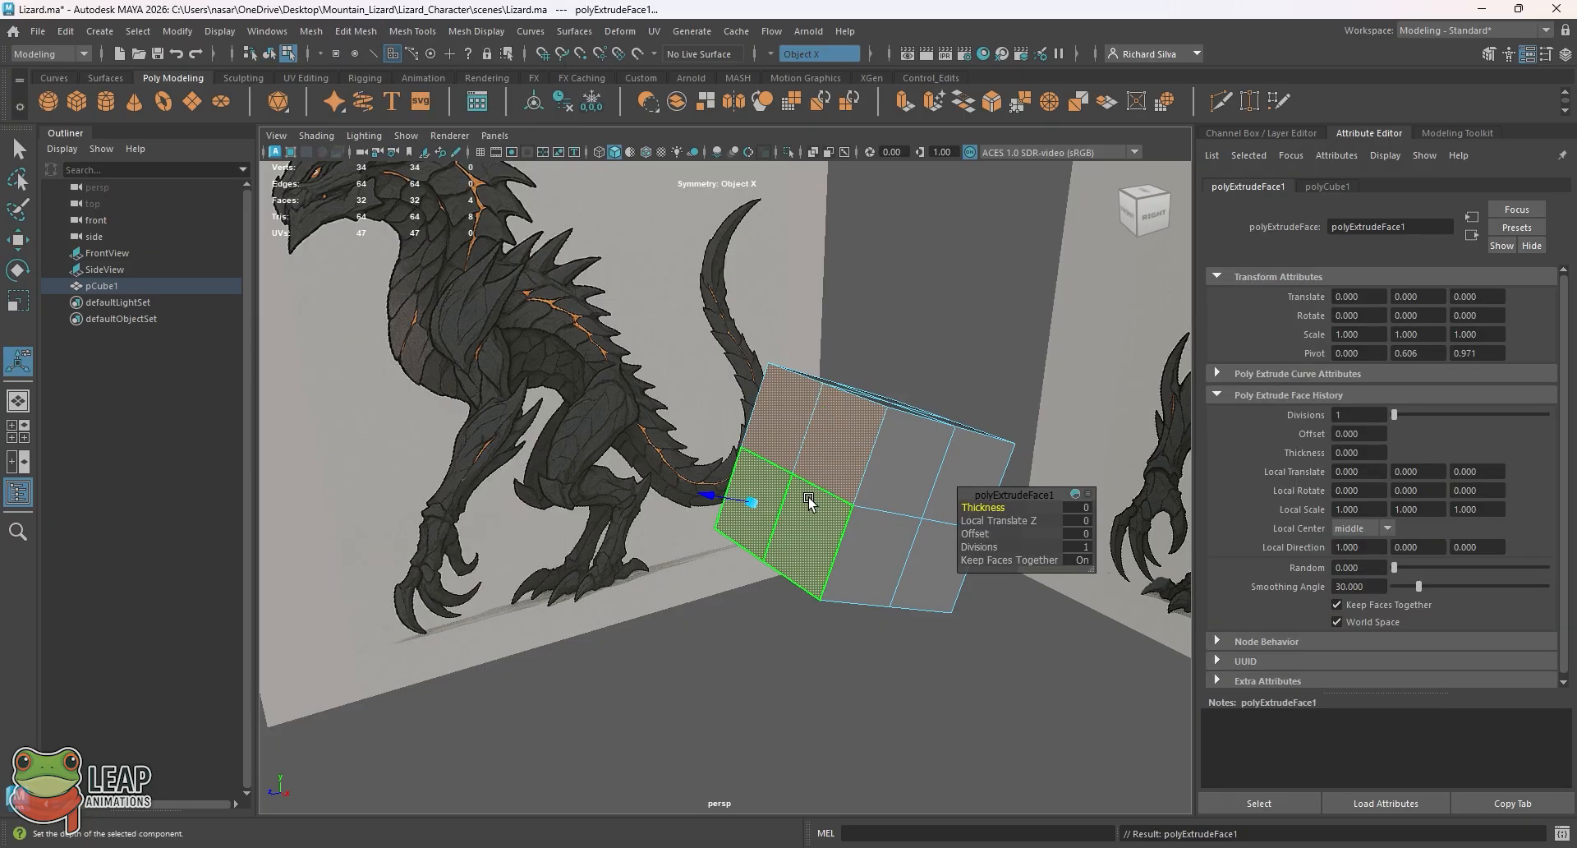
{"action": "key", "text": "space"}
{"action": "key", "text": "space"}
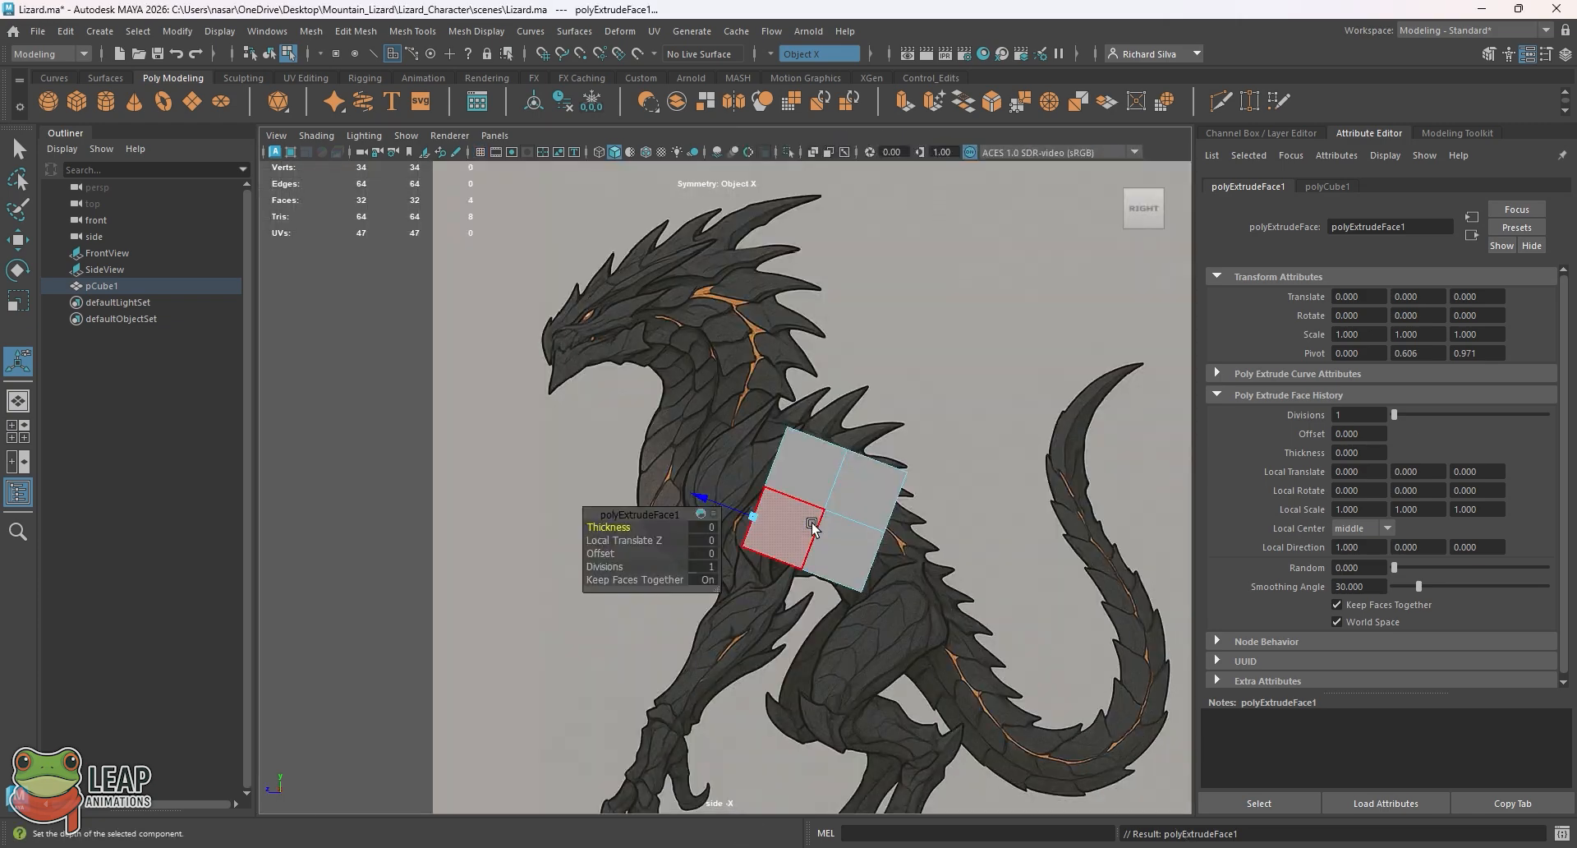
{"action": "key", "text": "w"}
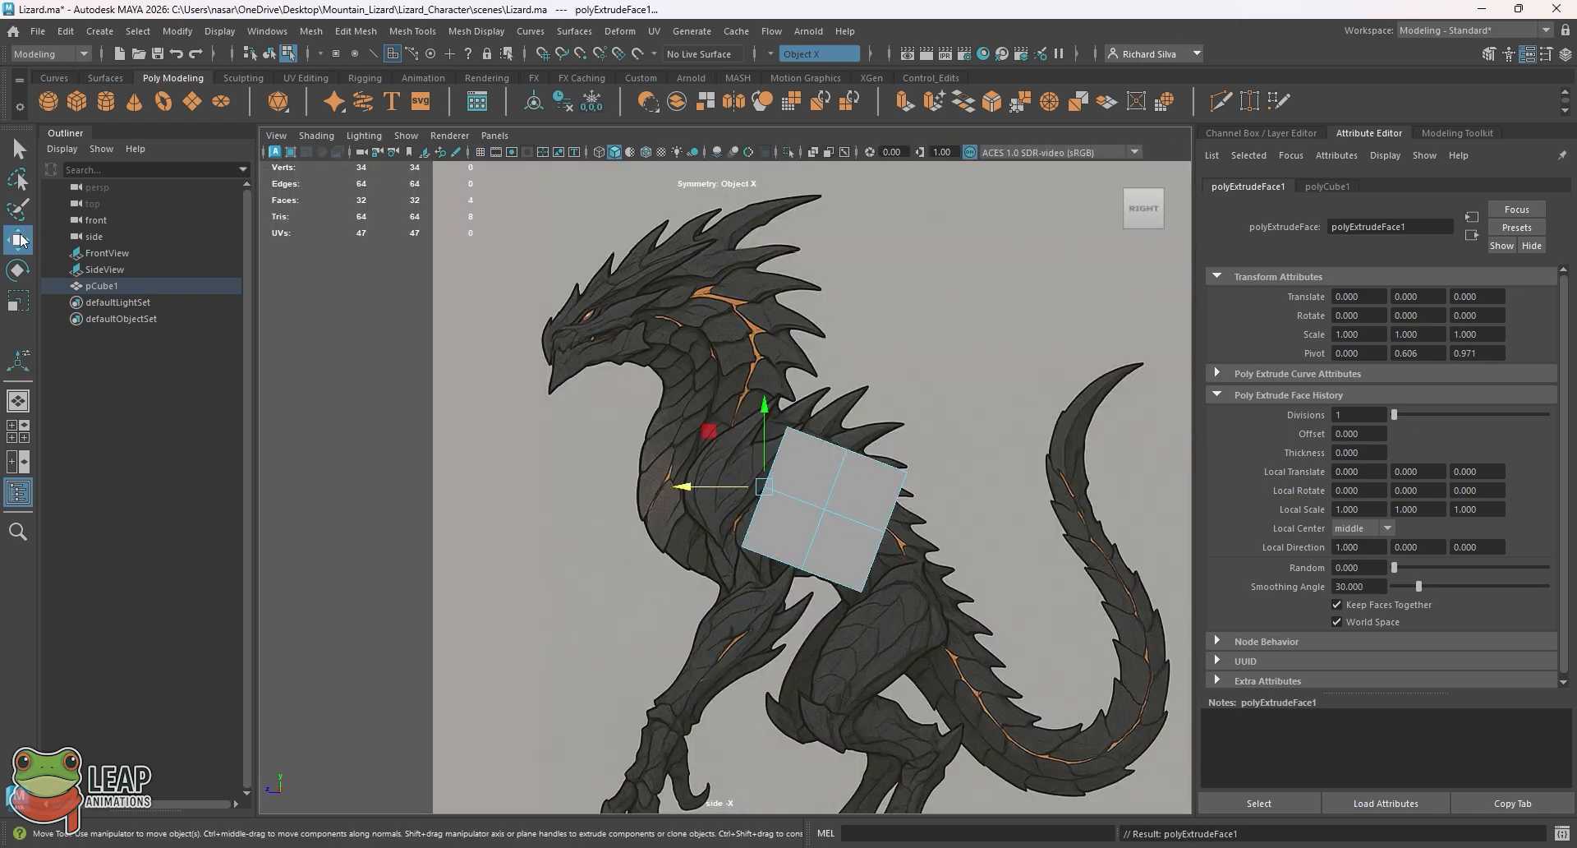
{"action": "left_click_drag", "start_coordinate": [708, 429], "coordinate": [666, 415]}
{"action": "key", "text": "ctrl+z"}
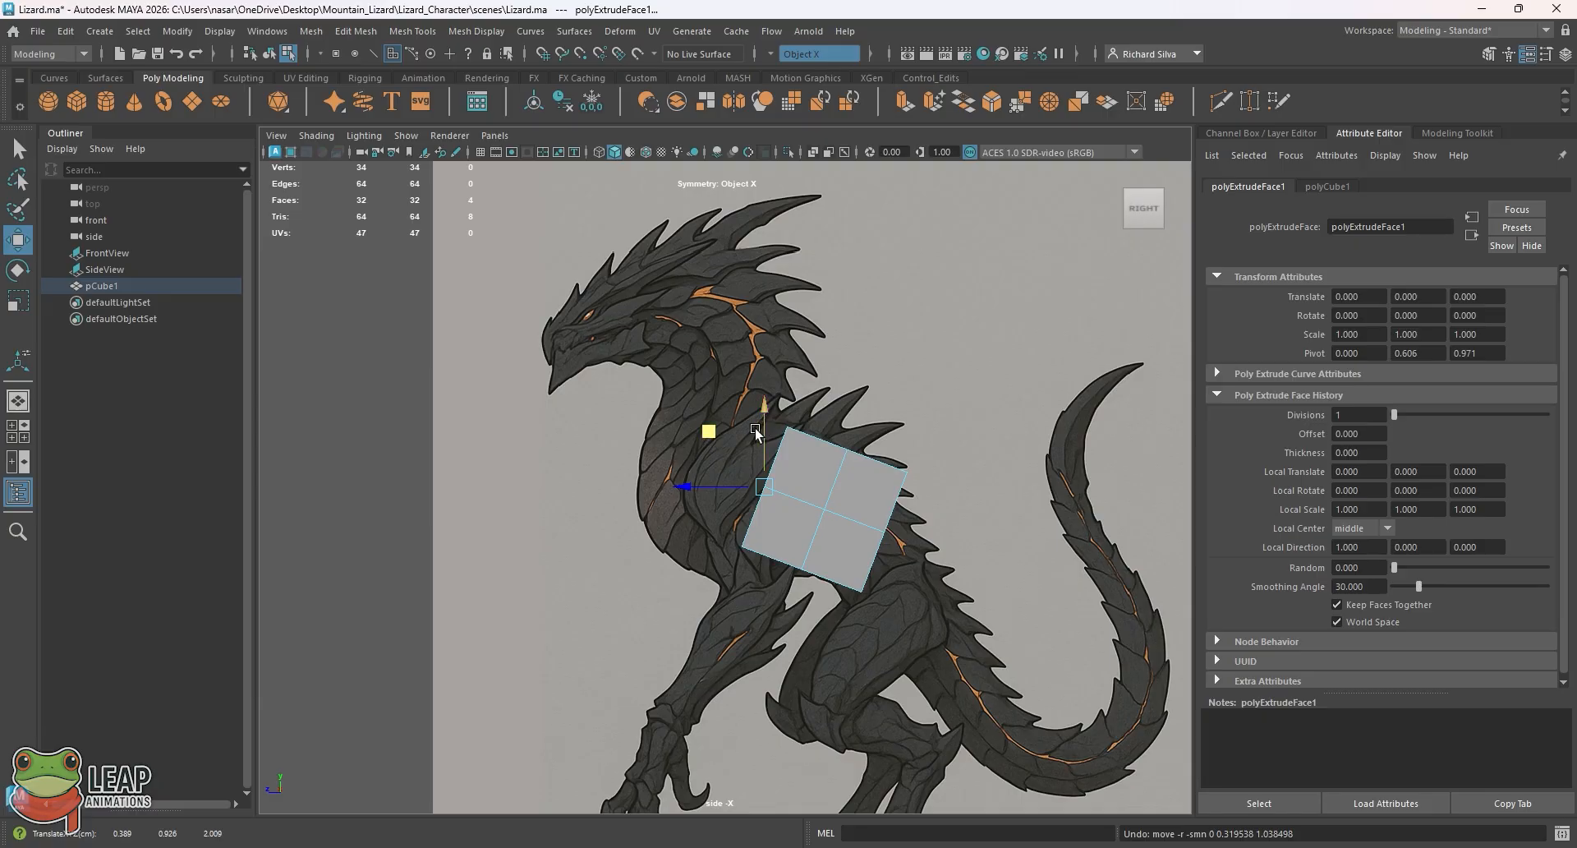
{"action": "left_click_drag", "start_coordinate": [708, 431], "coordinate": [618, 399]}
Rotate and reposition the extruded front faces in the side view so they slant up toward the base of the neck
{"action": "key", "text": "space"}
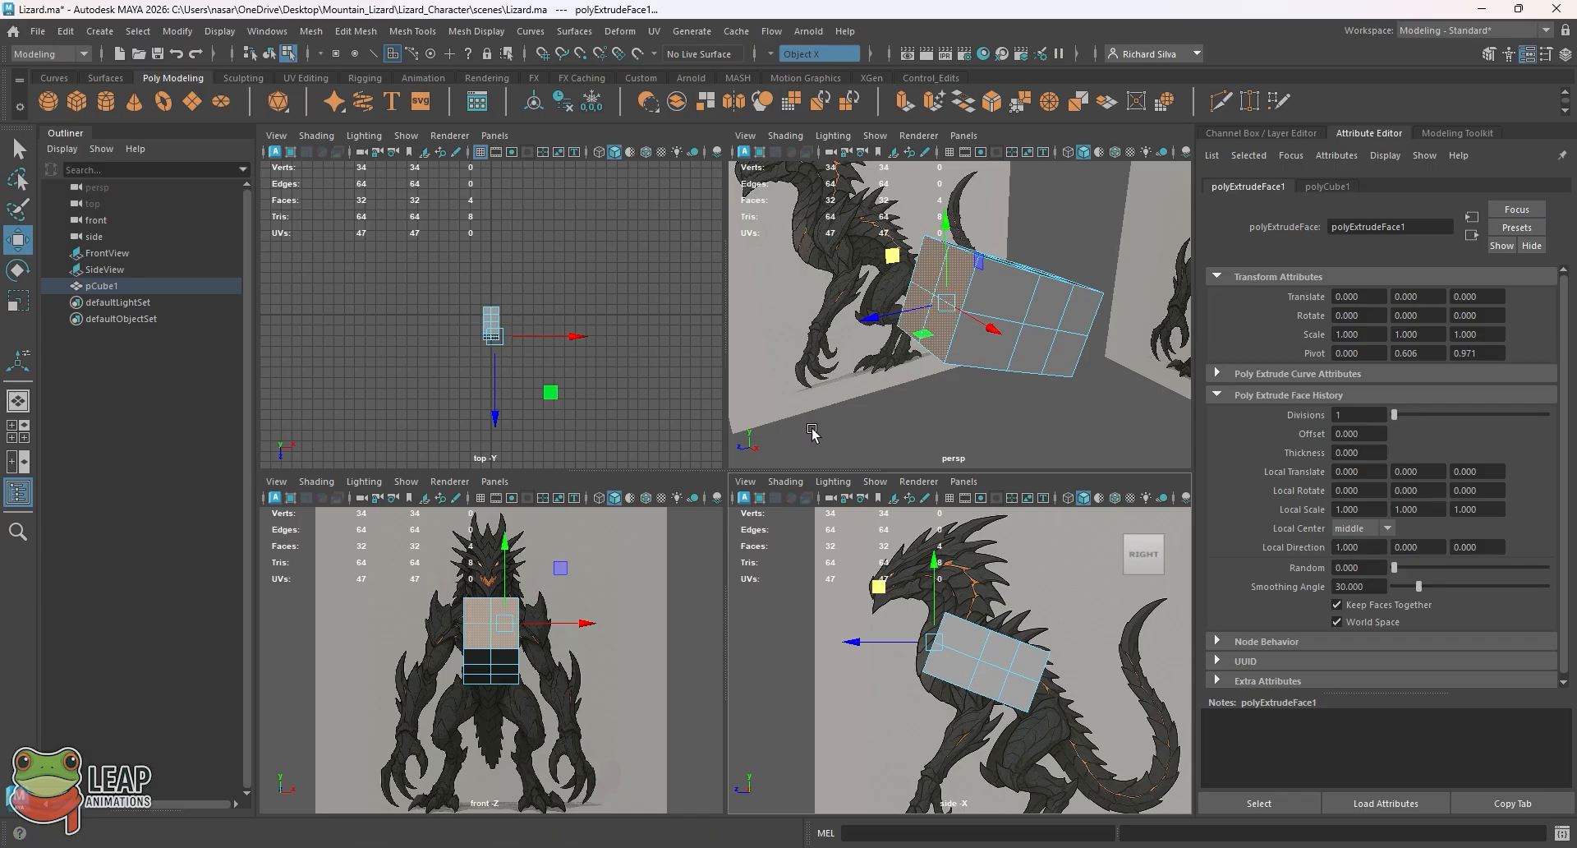
{"action": "key", "text": "space"}
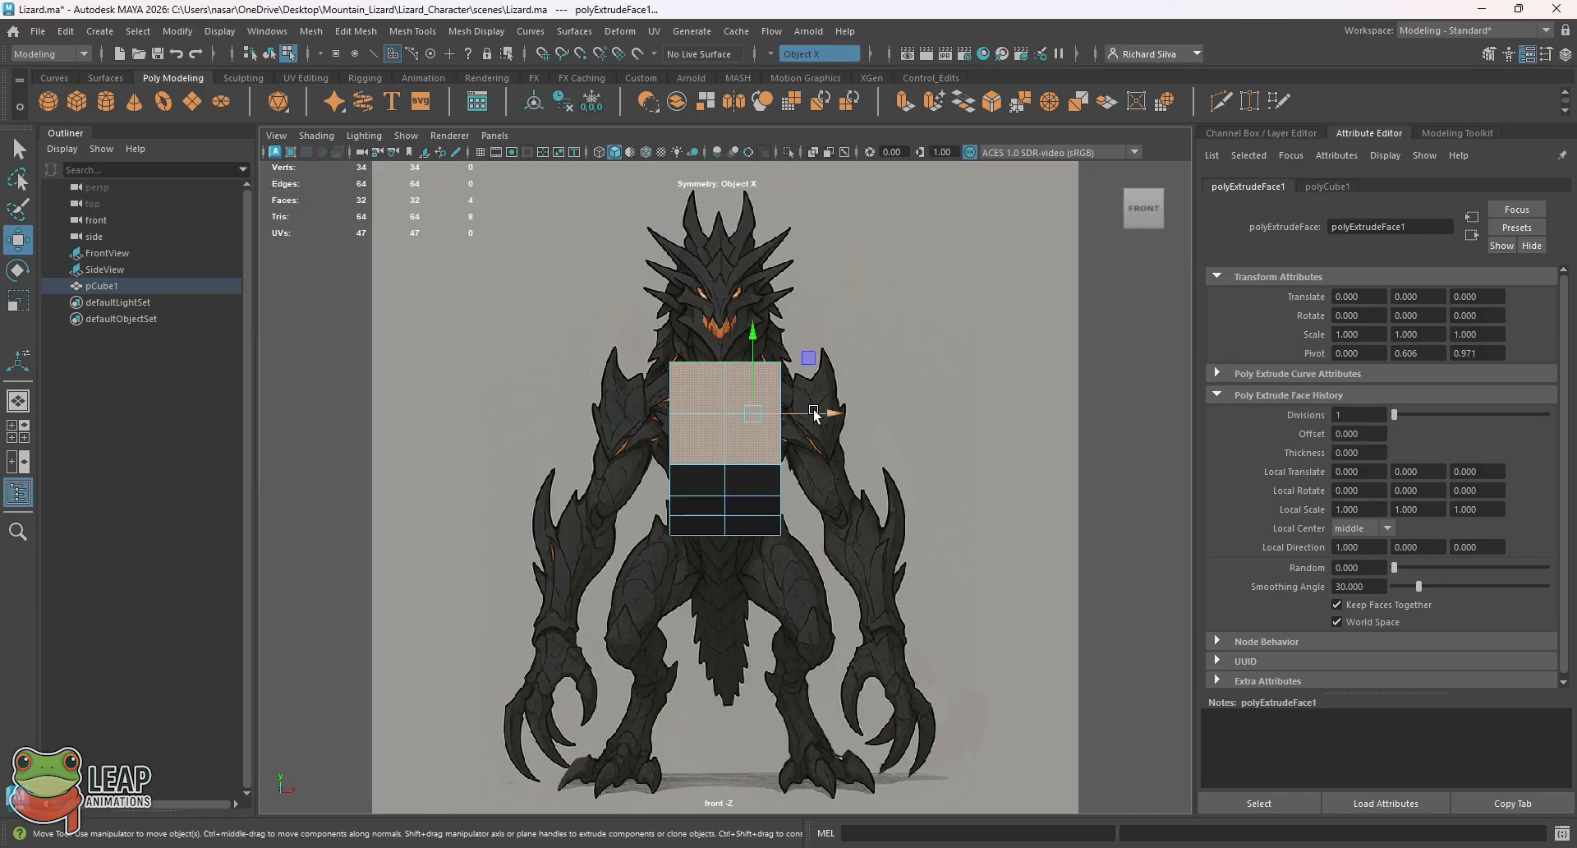
{"action": "key", "text": "space"}
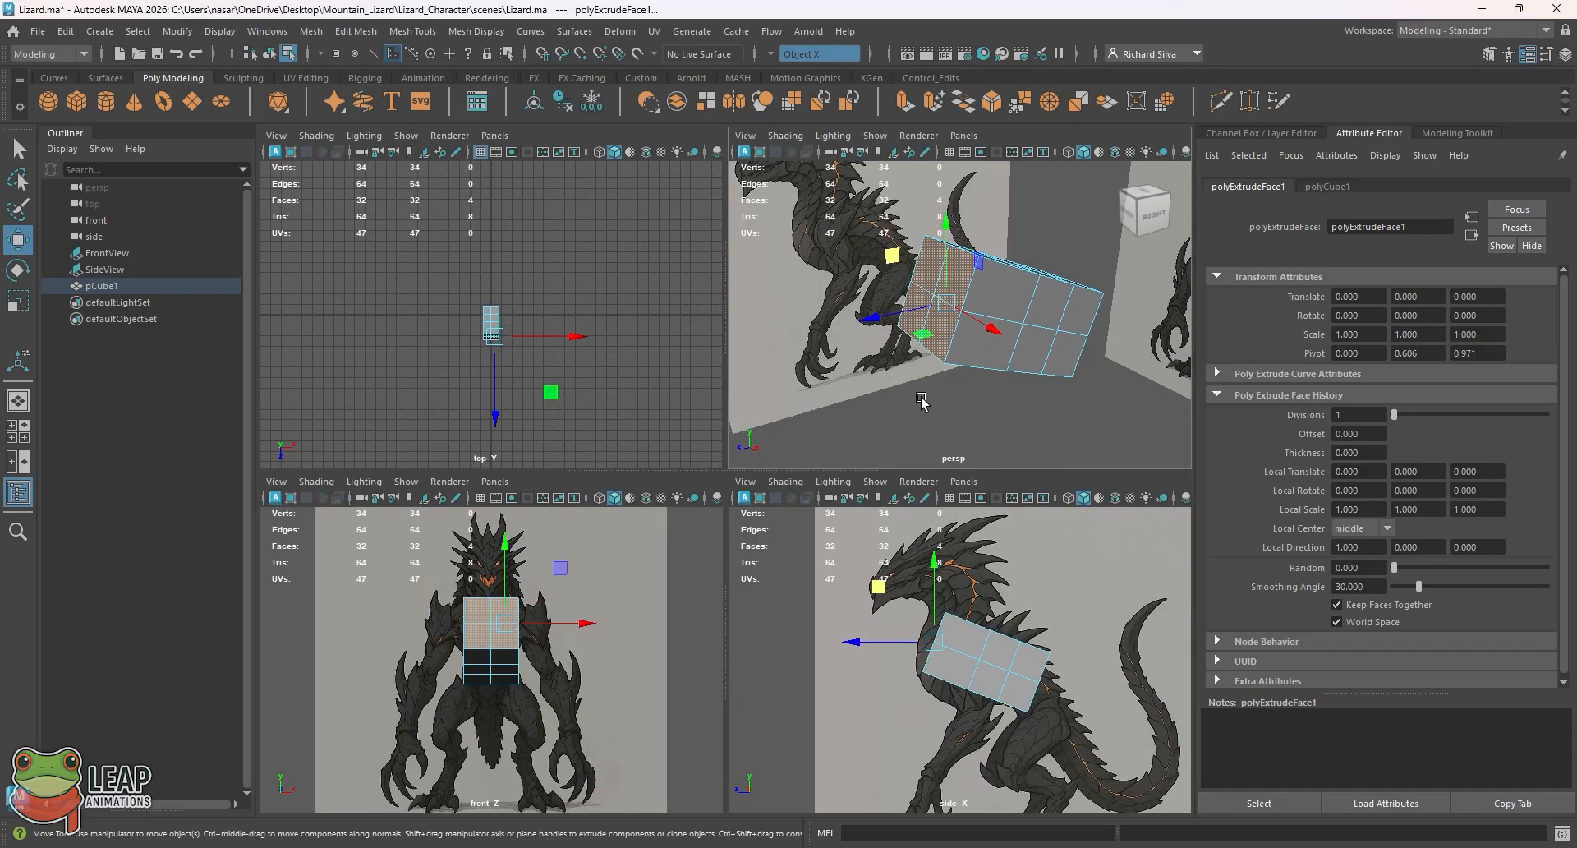
{"action": "key", "text": "space"}
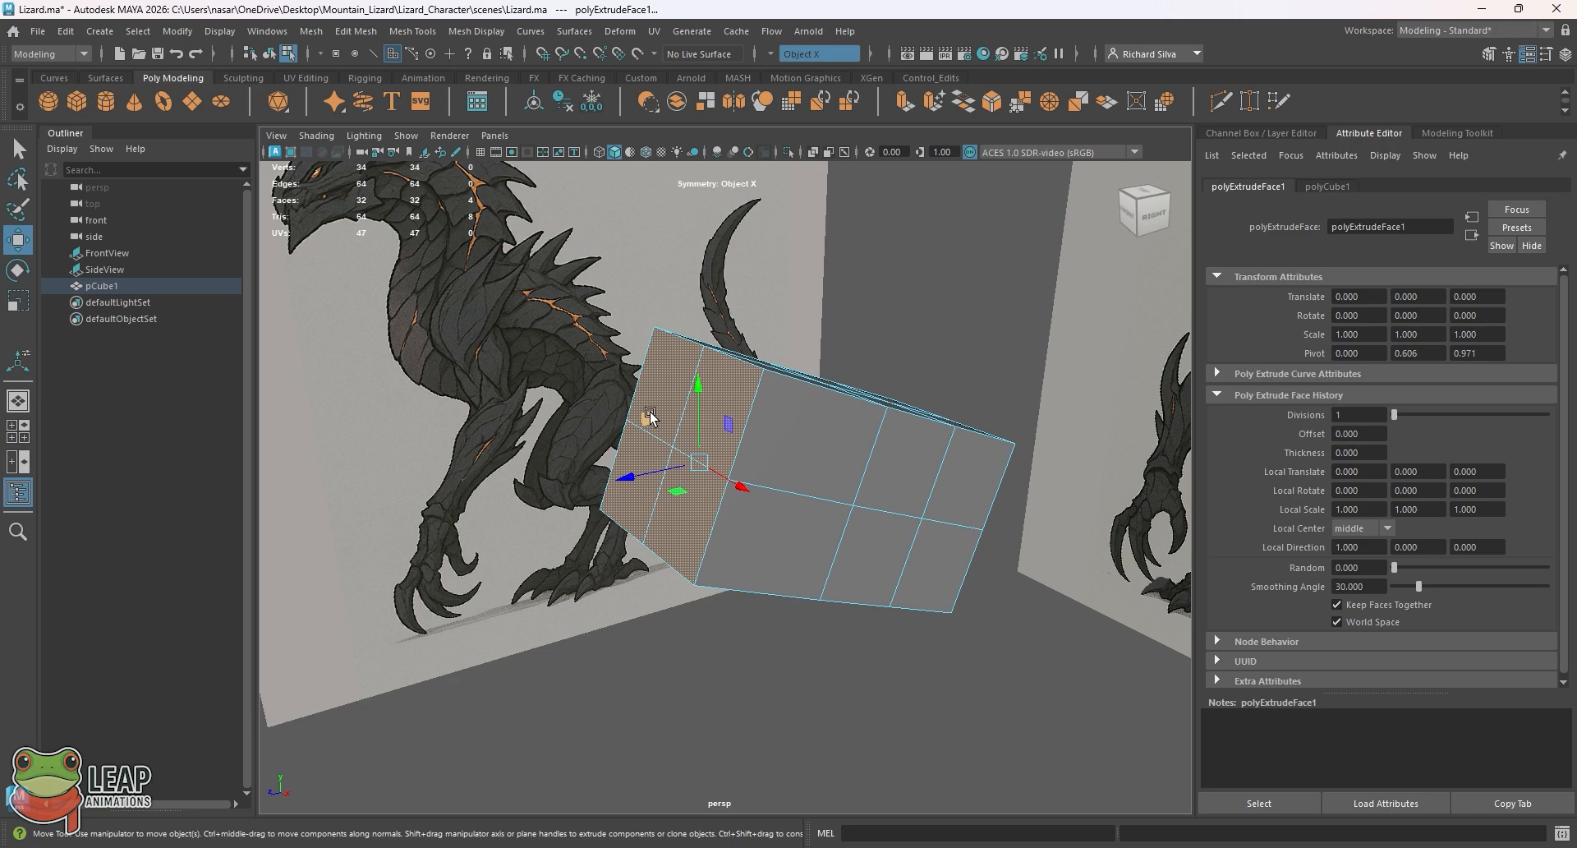
{"action": "middle_click_drag", "start_coordinate": [648, 420], "coordinate": [621, 382]}
{"action": "key", "text": "space"}
{"action": "key", "text": "space"}
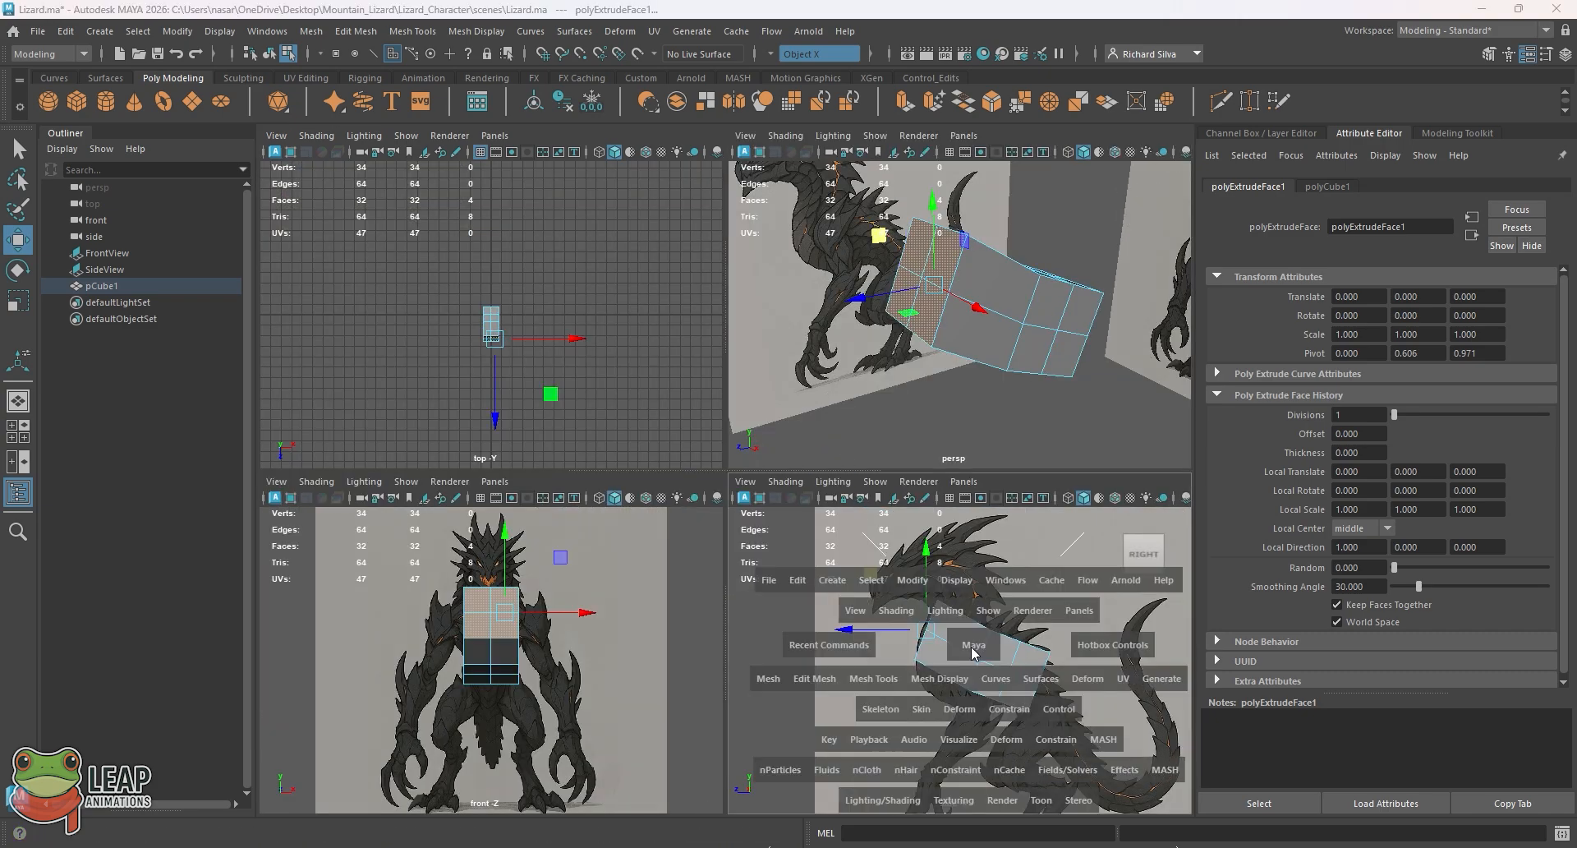
{"action": "mouse_move", "coordinate": [617, 371]}
{"action": "left_mouse_down"}
{"action": "mouse_move", "coordinate": [621, 414]}
{"action": "mouse_move", "coordinate": [622, 391]}
{"action": "left_mouse_up"}
{"action": "key", "text": "e"}
{"action": "left_click_drag", "start_coordinate": [724, 382], "coordinate": [742, 407]}
{"action": "key", "text": "w"}
{"action": "mouse_move", "coordinate": [618, 391]}
{"action": "left_mouse_down"}
{"action": "mouse_move", "coordinate": [642, 416]}
{"action": "mouse_move", "coordinate": [658, 407]}
{"action": "mouse_move", "coordinate": [644, 400]}
{"action": "left_mouse_up"}
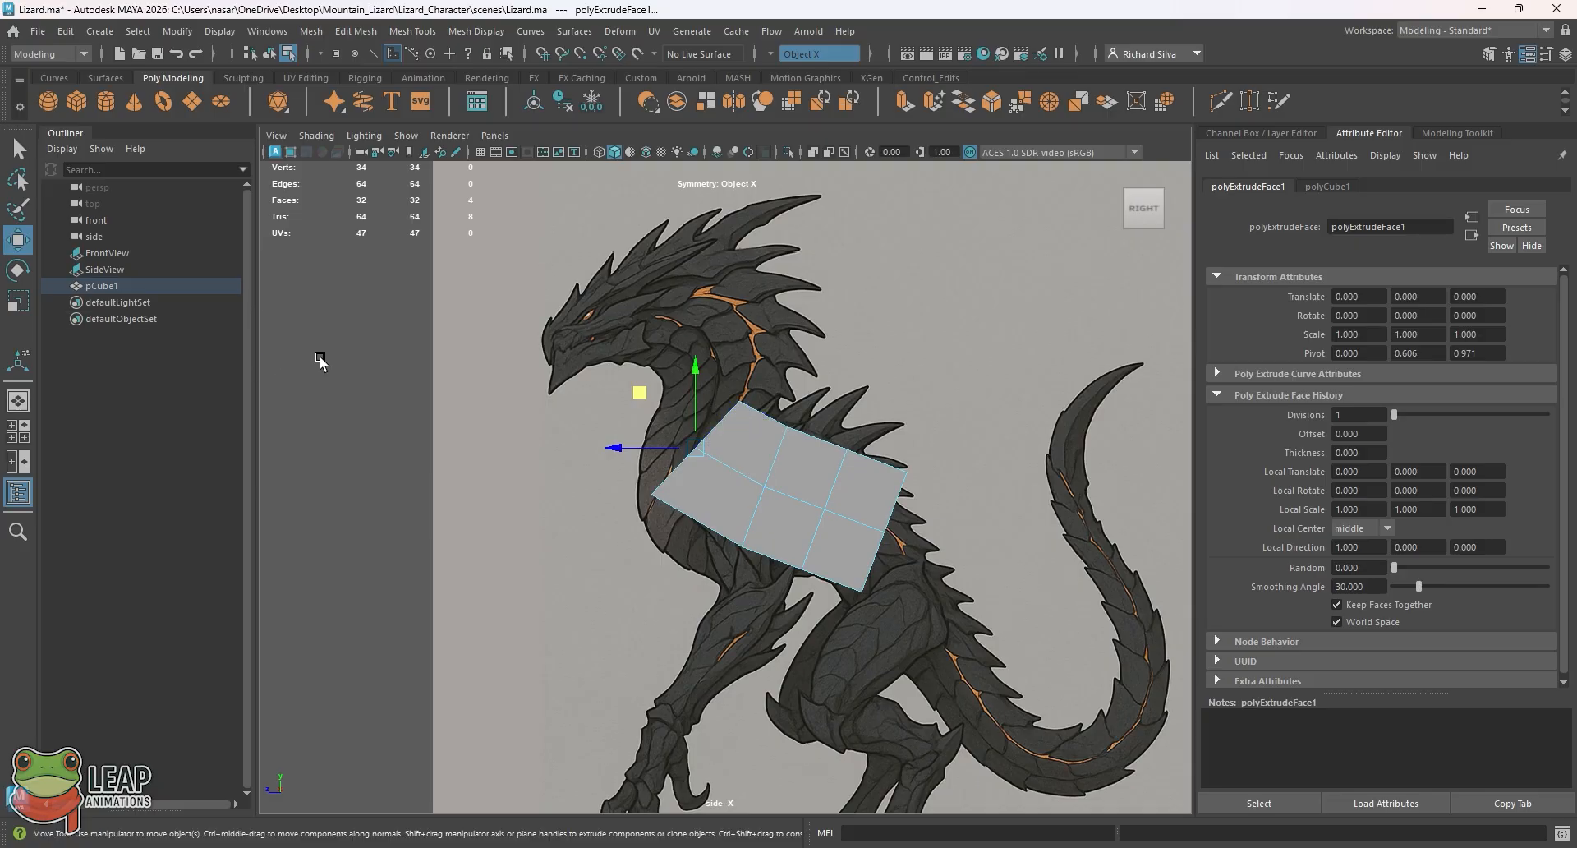
Extrude the slanted front faces again and pull the new section straight up along the neck in the side view
{"action": "key", "text": "space"}
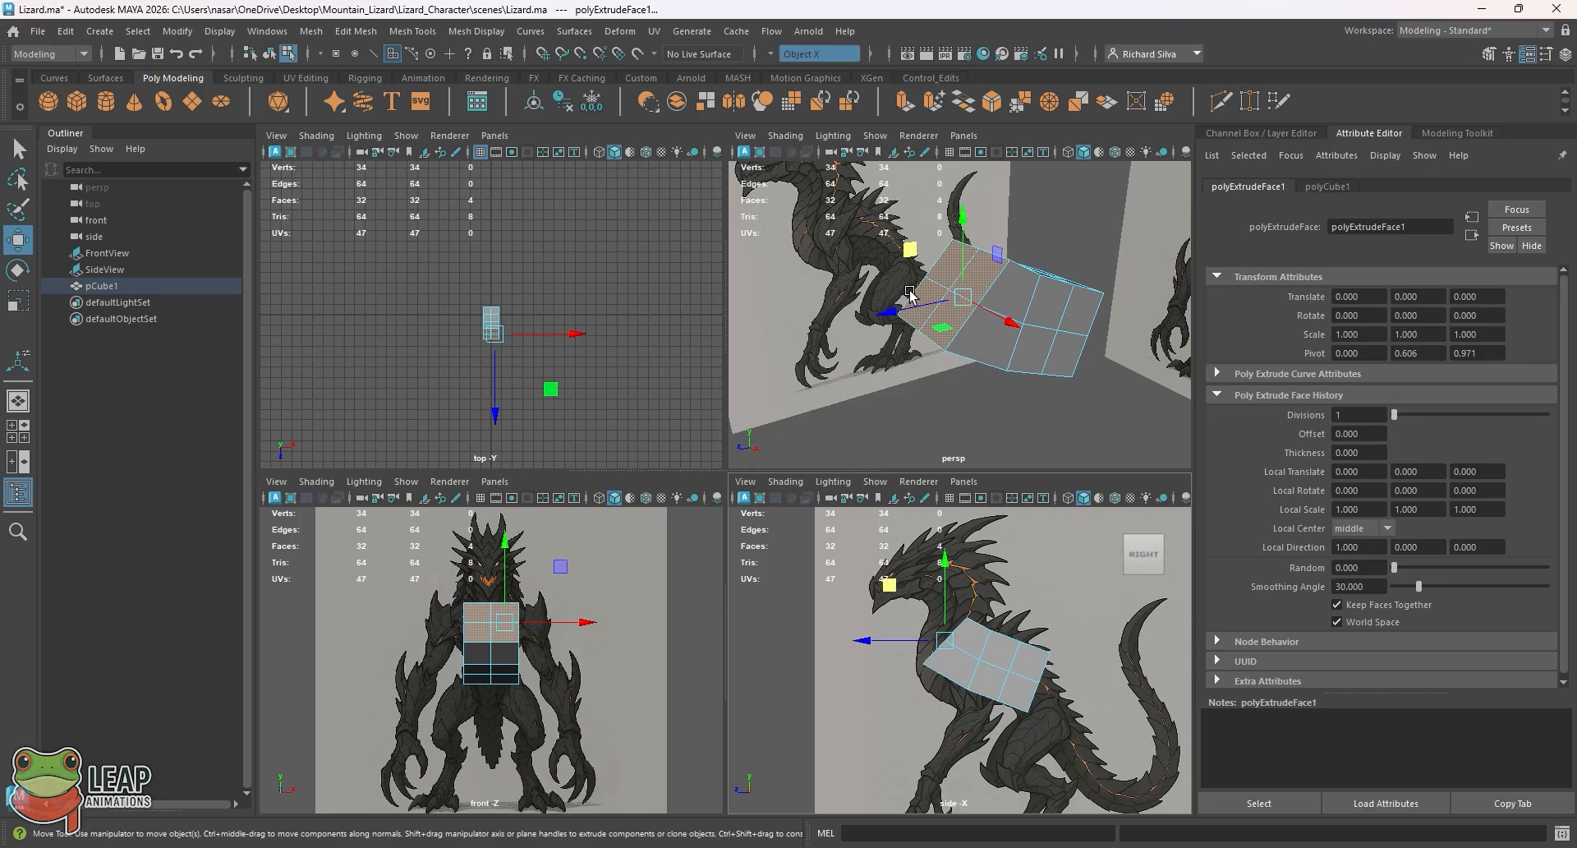
{"action": "key", "text": "space"}
{"action": "key", "text": "space"}
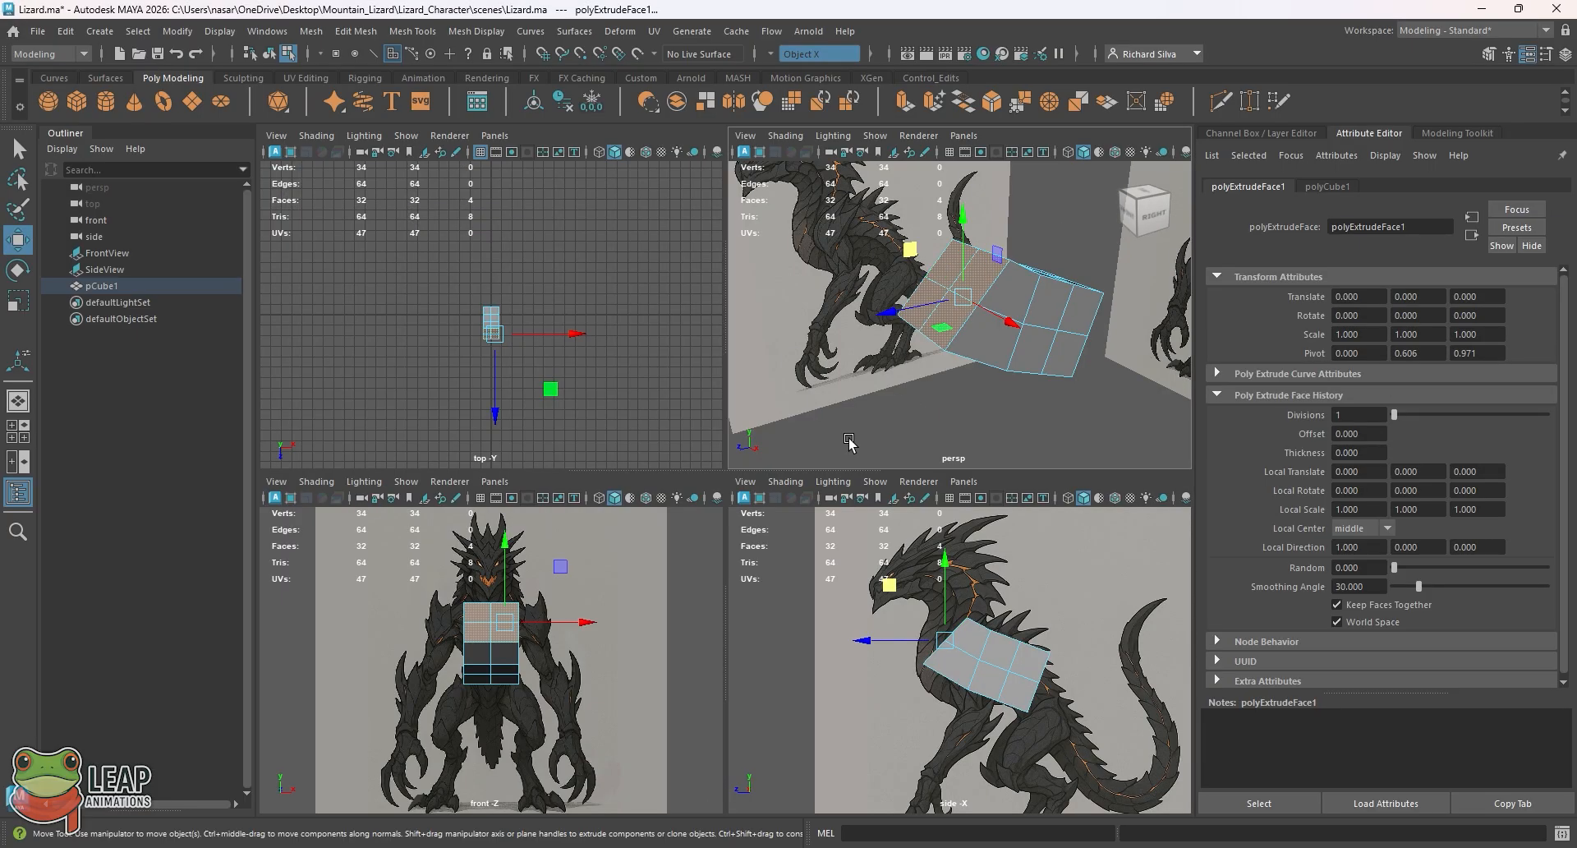
{"action": "key", "text": "space"}
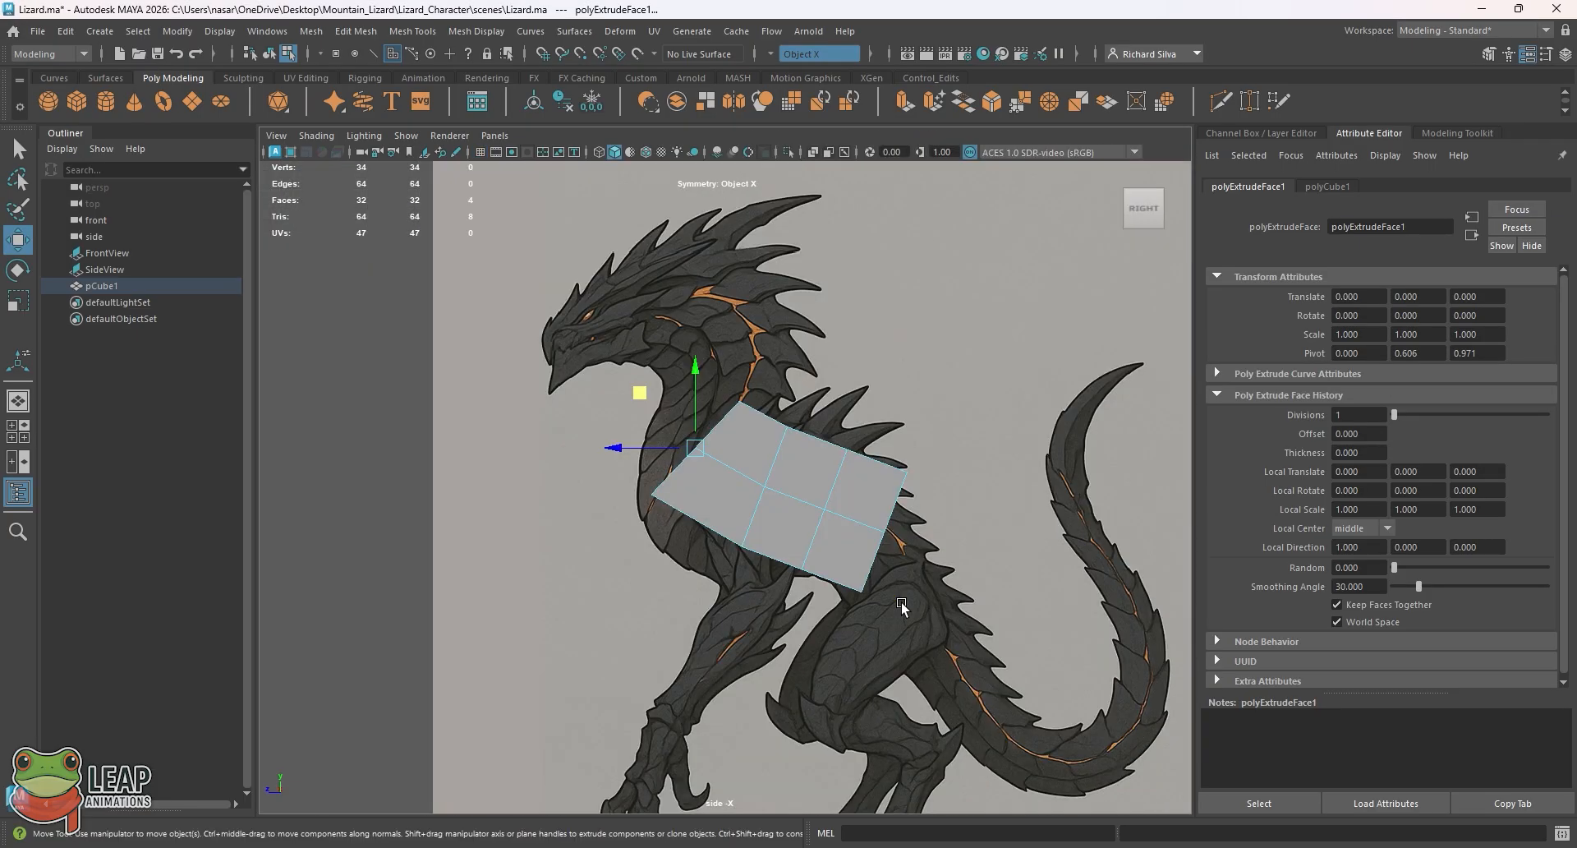
{"action": "left_click", "coordinate": [354, 32]}
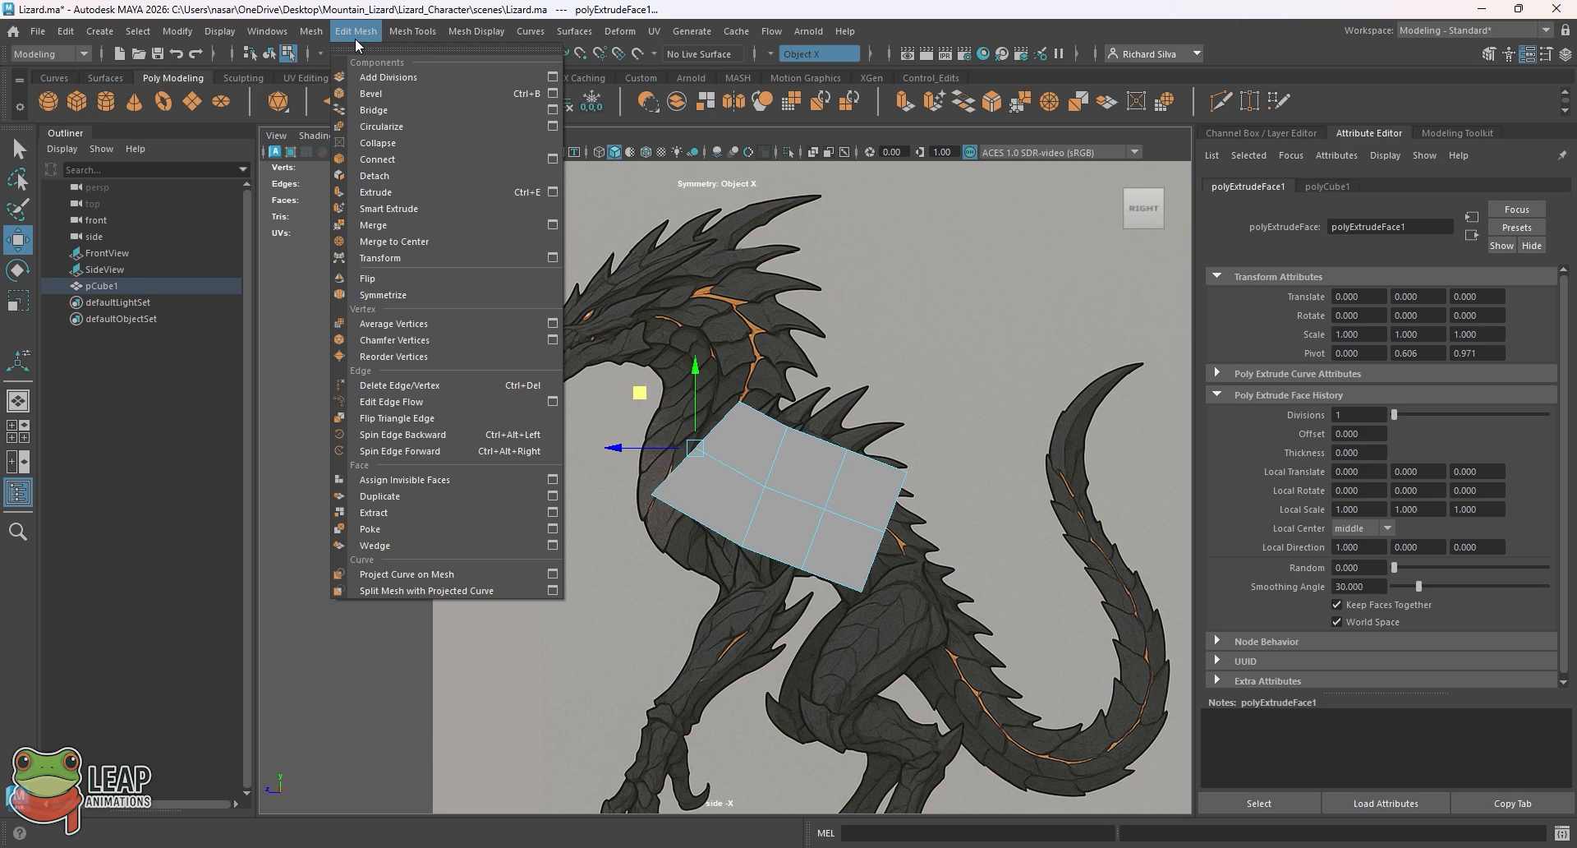
{"action": "left_click", "coordinate": [386, 192]}
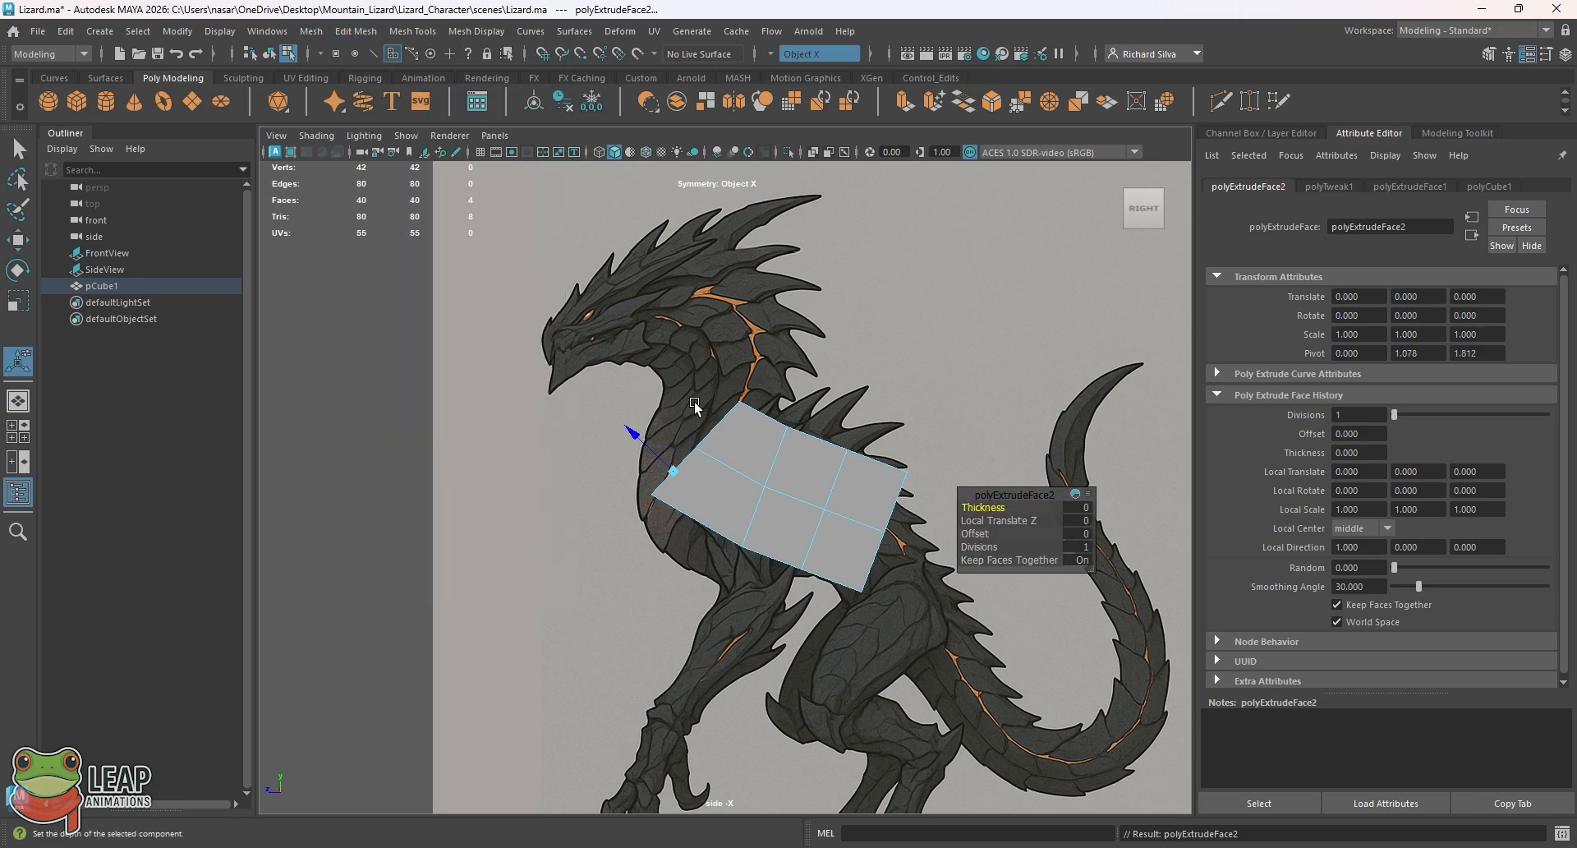
{"action": "key", "text": "w"}
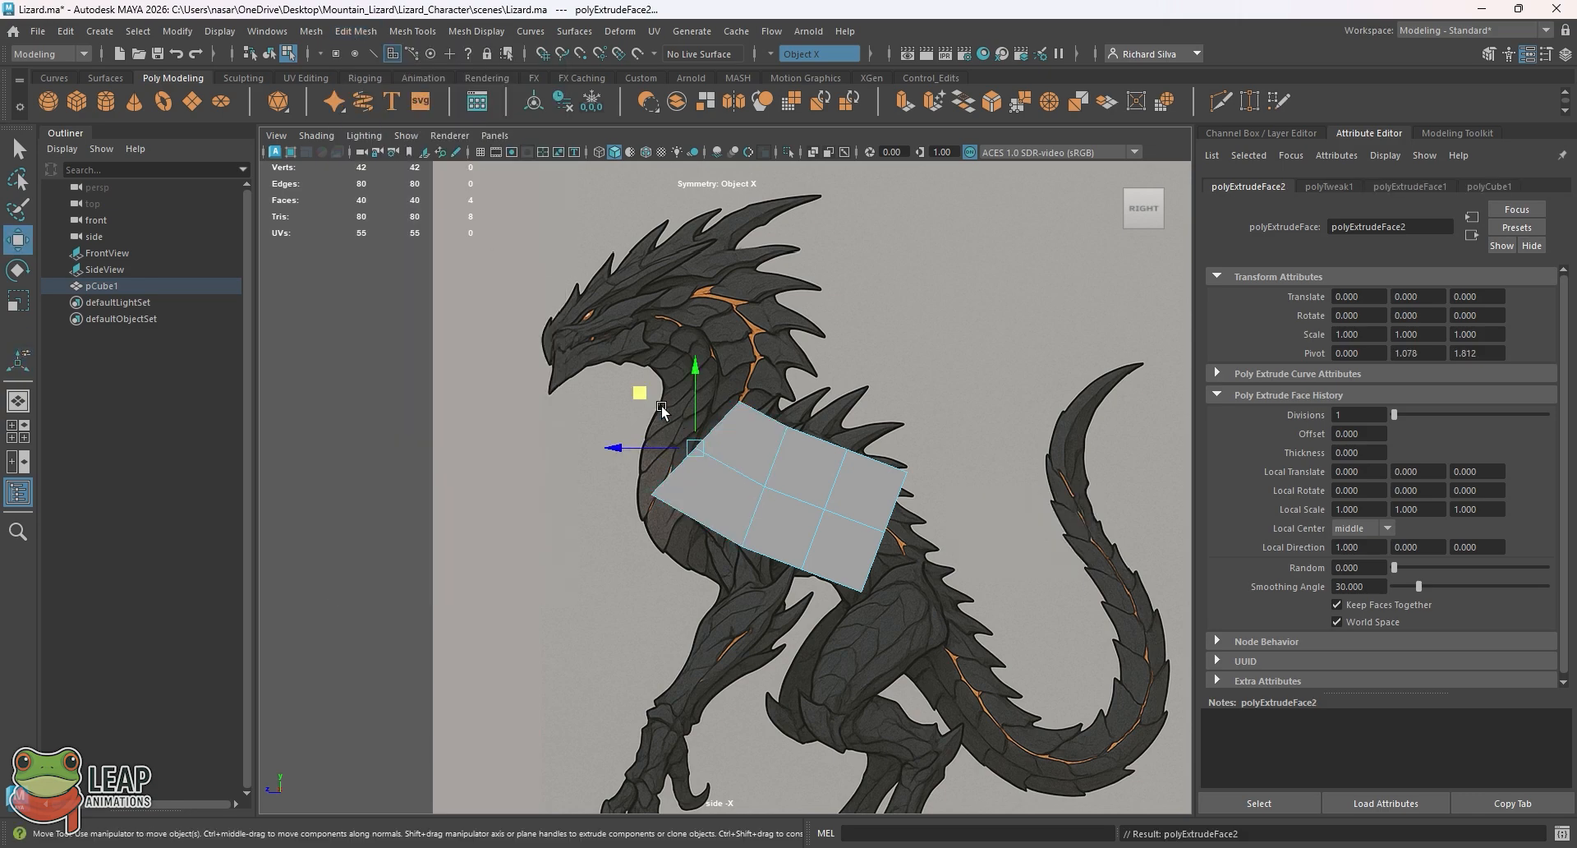
{"action": "middle_click_drag", "start_coordinate": [639, 388], "coordinate": [642, 281]}
Rotate the neck section's end faces to a nearly level tilt and shift them back and slightly down over the neck
{"action": "key", "text": "e"}
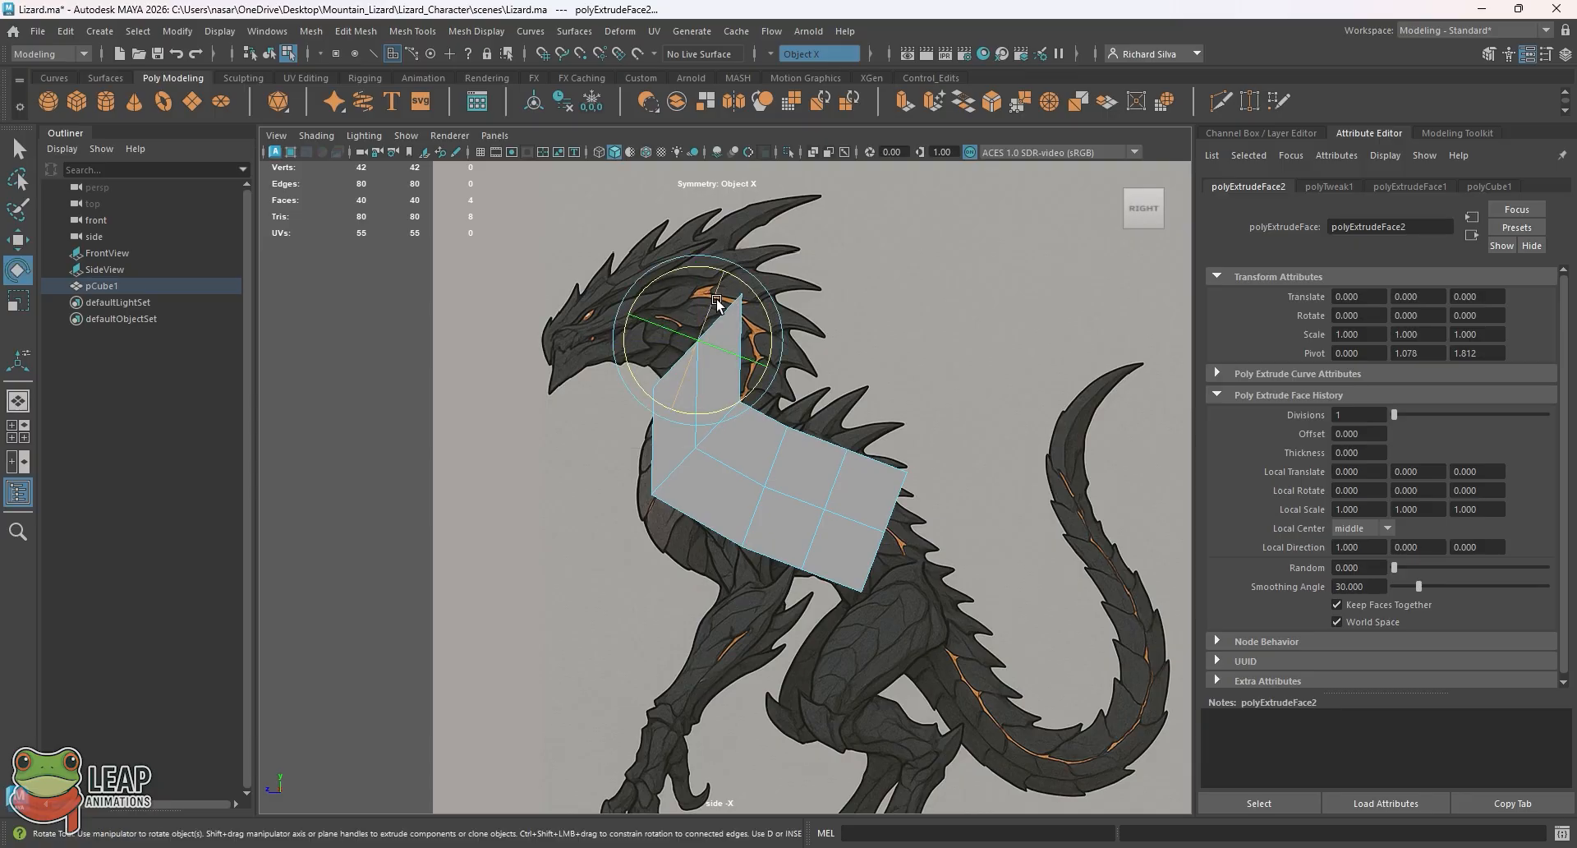
{"action": "left_click_drag", "start_coordinate": [755, 287], "coordinate": [772, 329]}
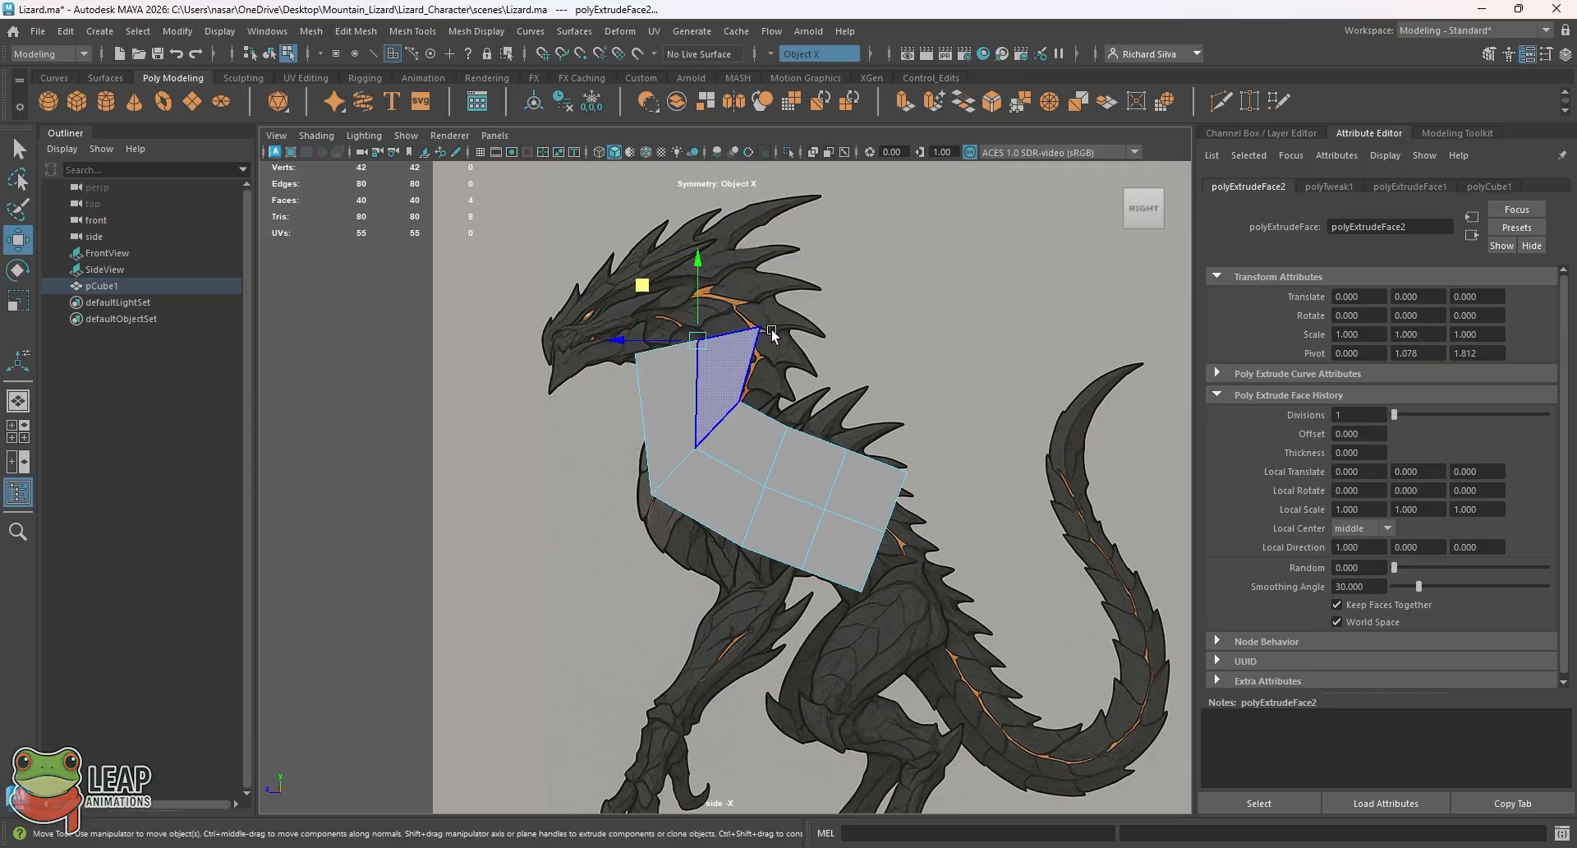
{"action": "key", "text": "w"}
{"action": "left_click_drag", "start_coordinate": [642, 284], "coordinate": [663, 298]}
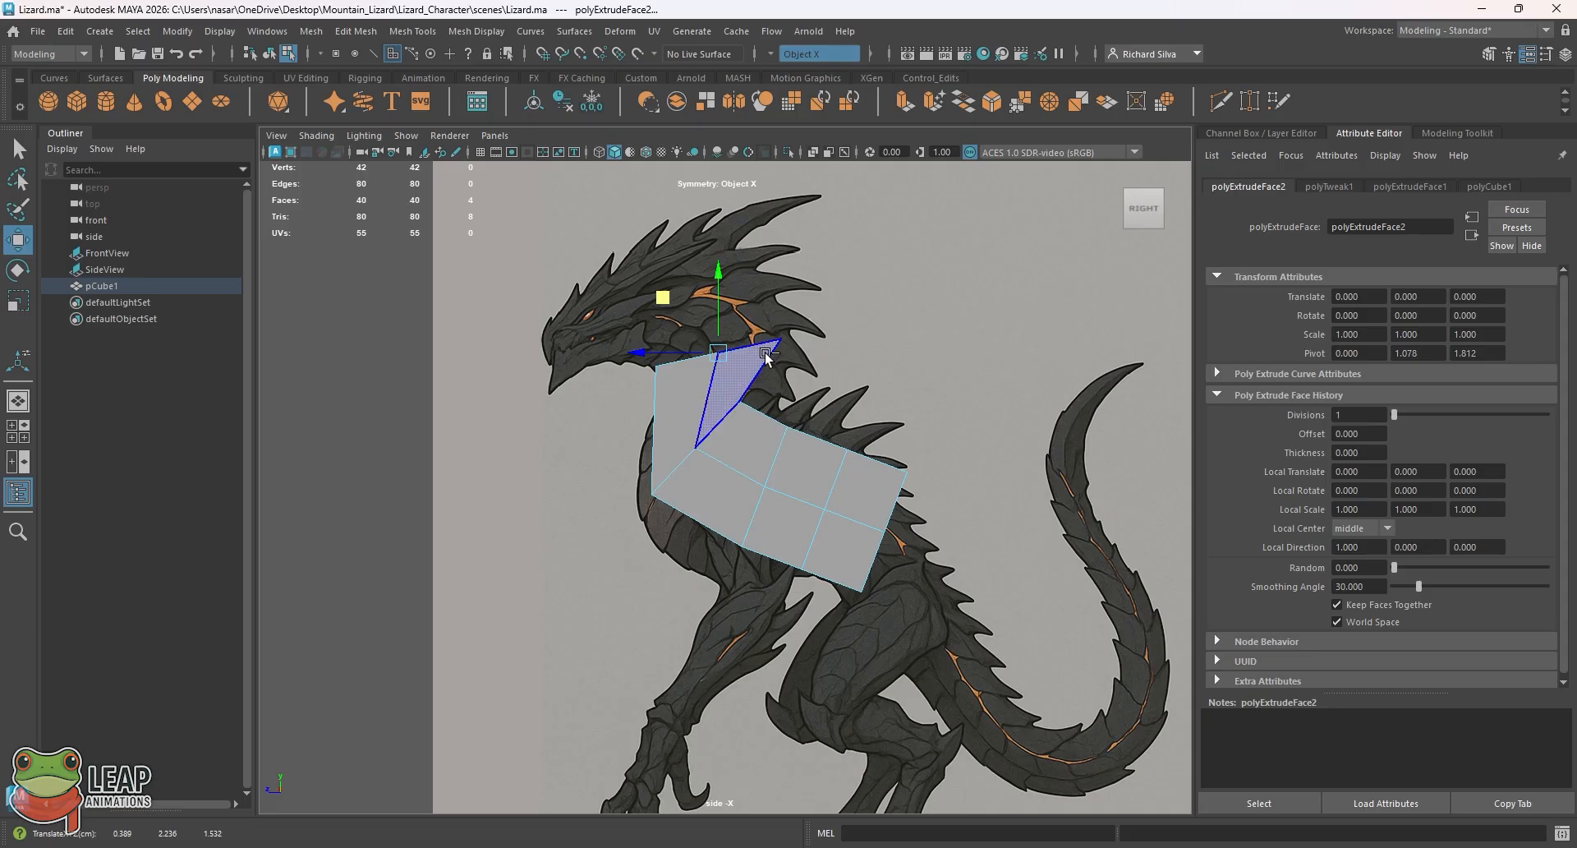
Extrude the neck's end faces once more, move them up and forward into the head, and rotate them to face the snout
{"action": "key", "text": "ctrl+e"}
{"action": "key", "text": "w"}
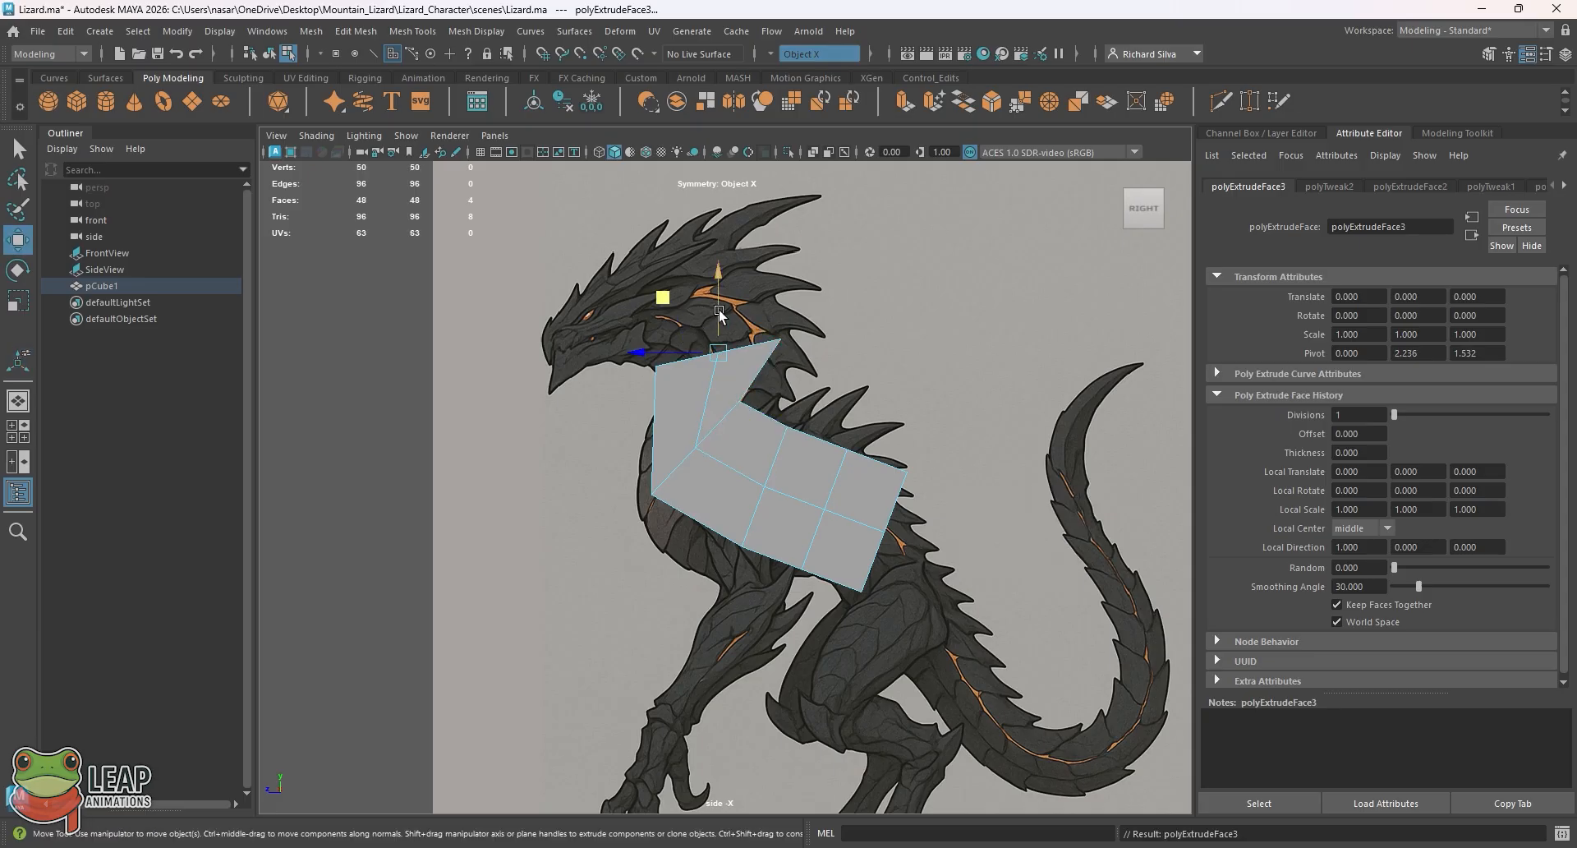
{"action": "left_click_drag", "start_coordinate": [669, 297], "coordinate": [619, 260]}
{"action": "key", "text": "e"}
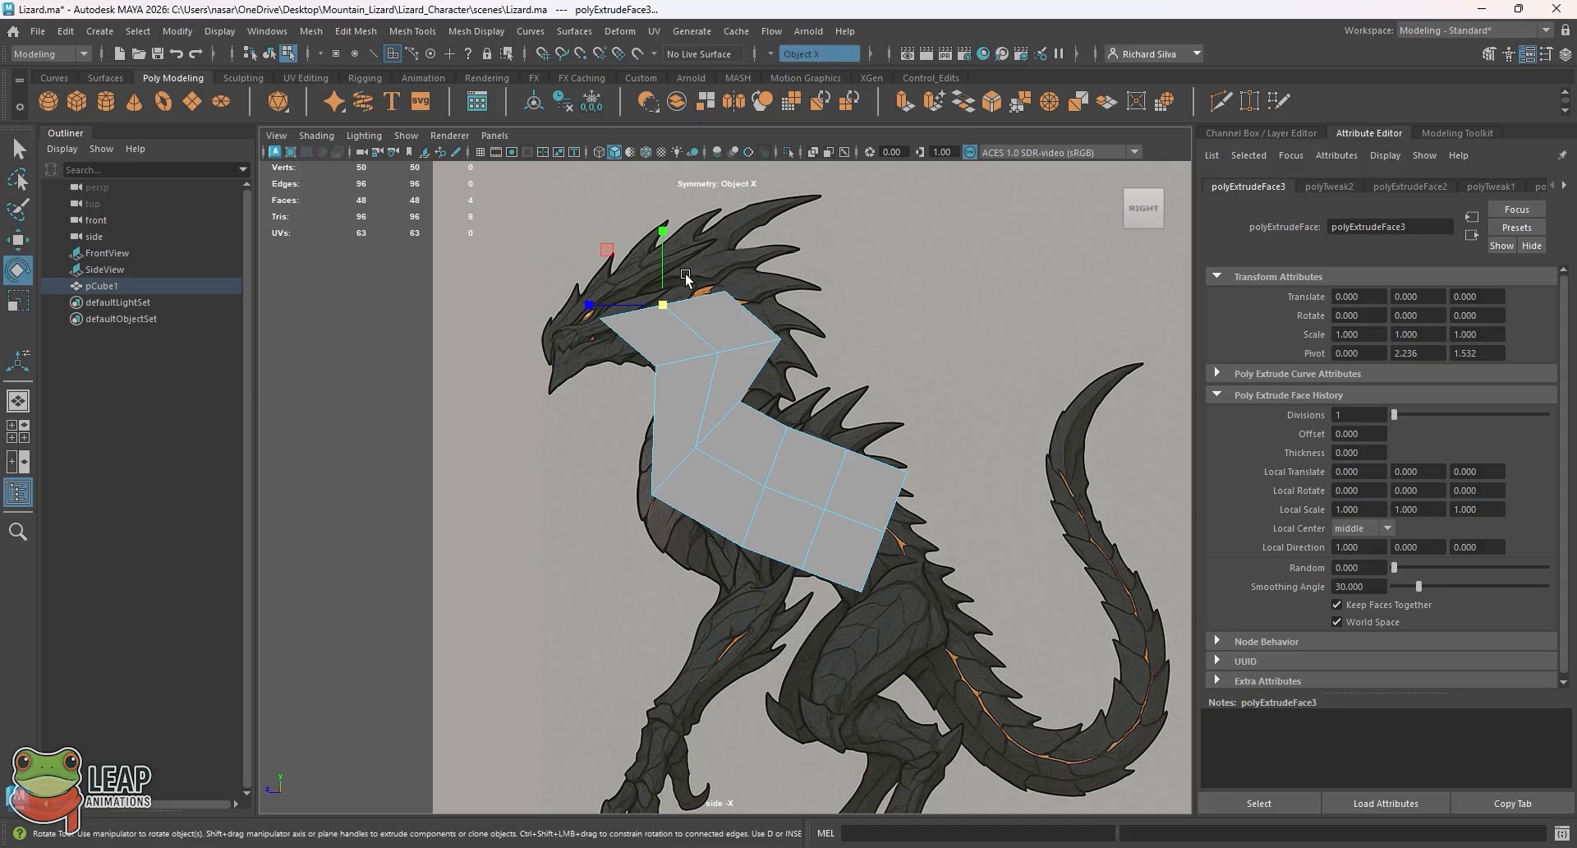
{"action": "left_click_drag", "start_coordinate": [722, 279], "coordinate": [681, 240]}
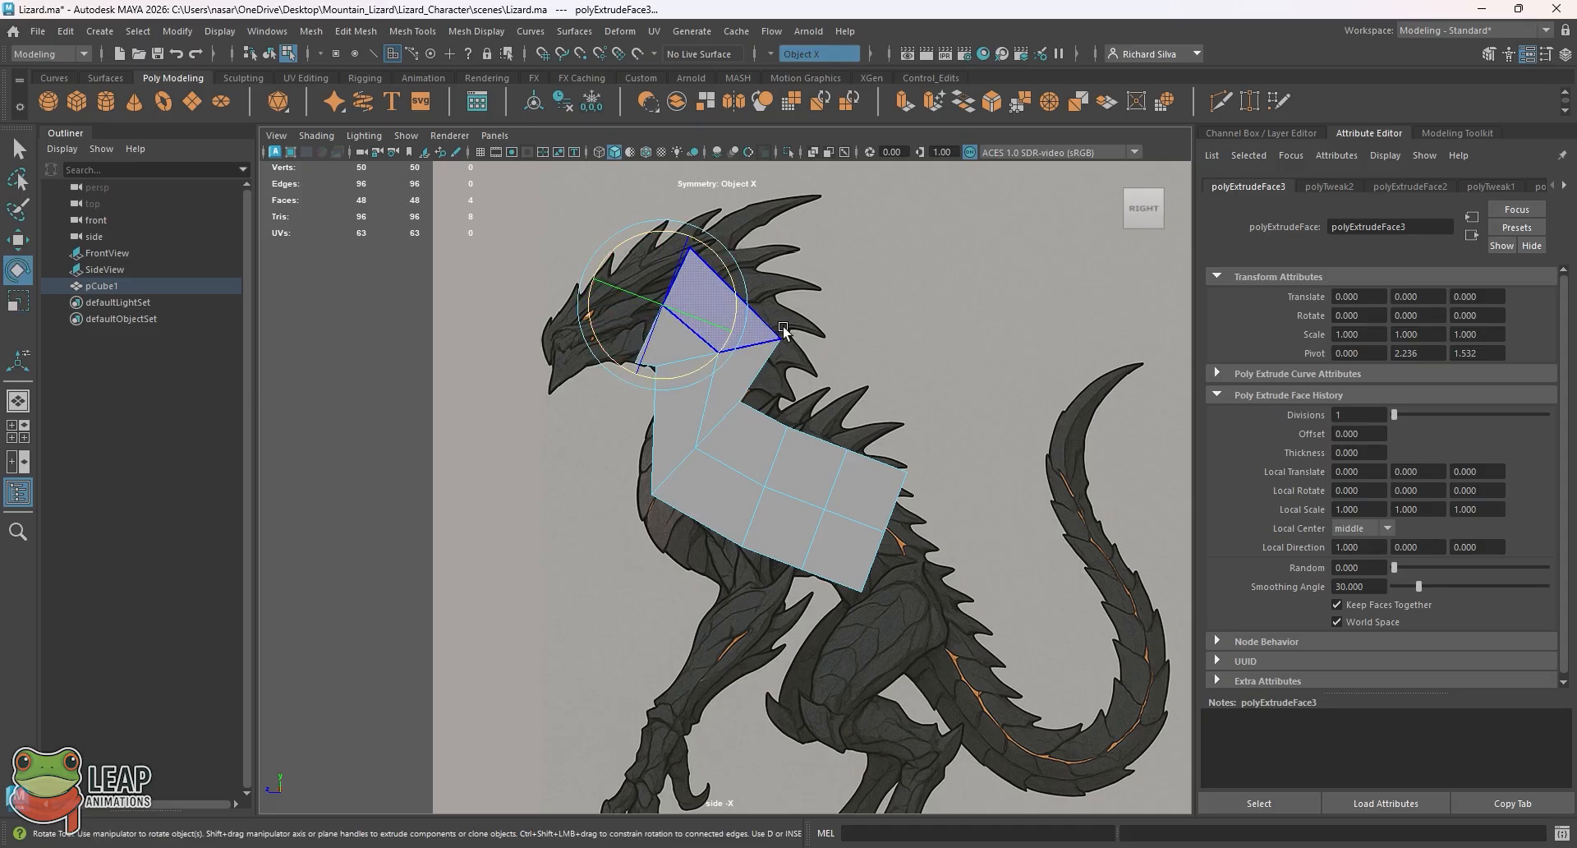
Return the mesh to object mode and bring up the front view with the Move tool active
{"action": "key", "text": "q"}
{"action": "left_click", "coordinate": [749, 365]}
{"action": "key", "text": "space"}
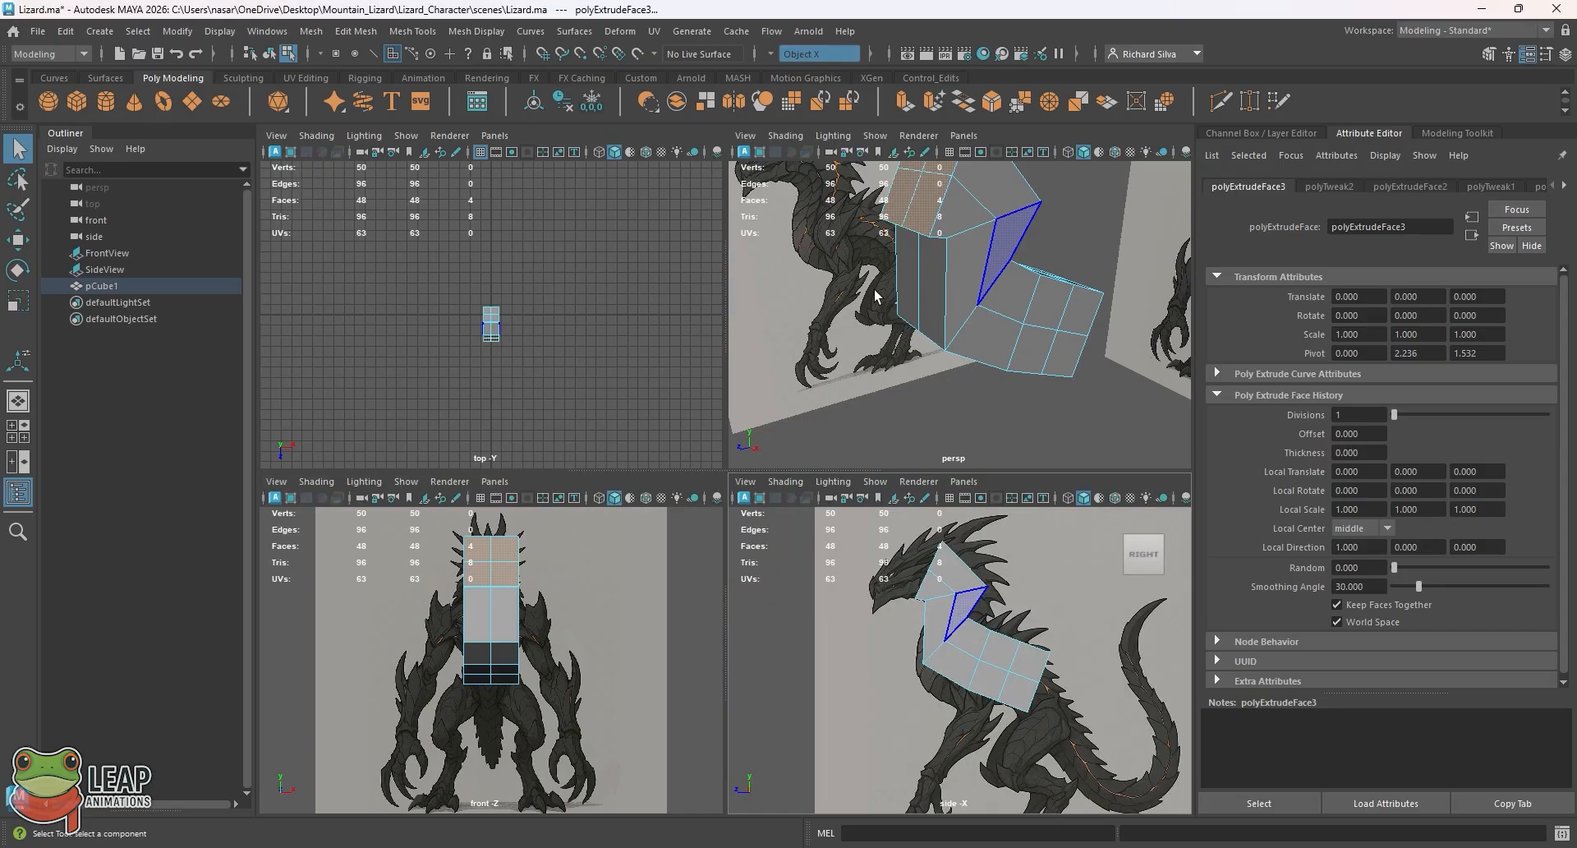
{"action": "key", "text": "space"}
{"action": "key", "text": "space"}
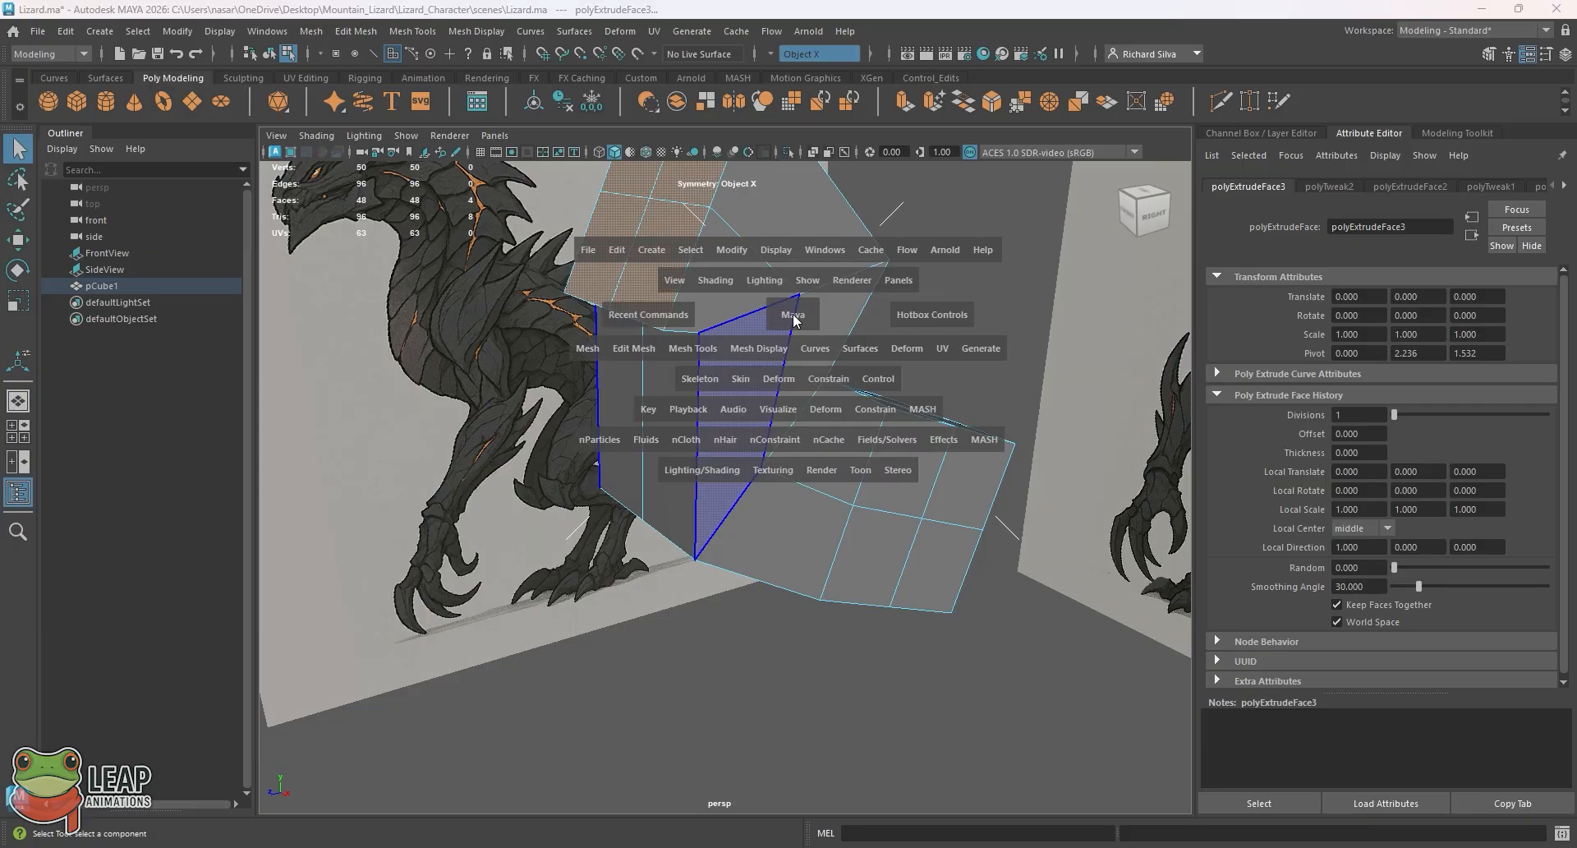
{"action": "key", "text": "space"}
{"action": "right_click_drag", "start_coordinate": [720, 264], "coordinate": [716, 247]}
{"action": "key", "text": "w"}
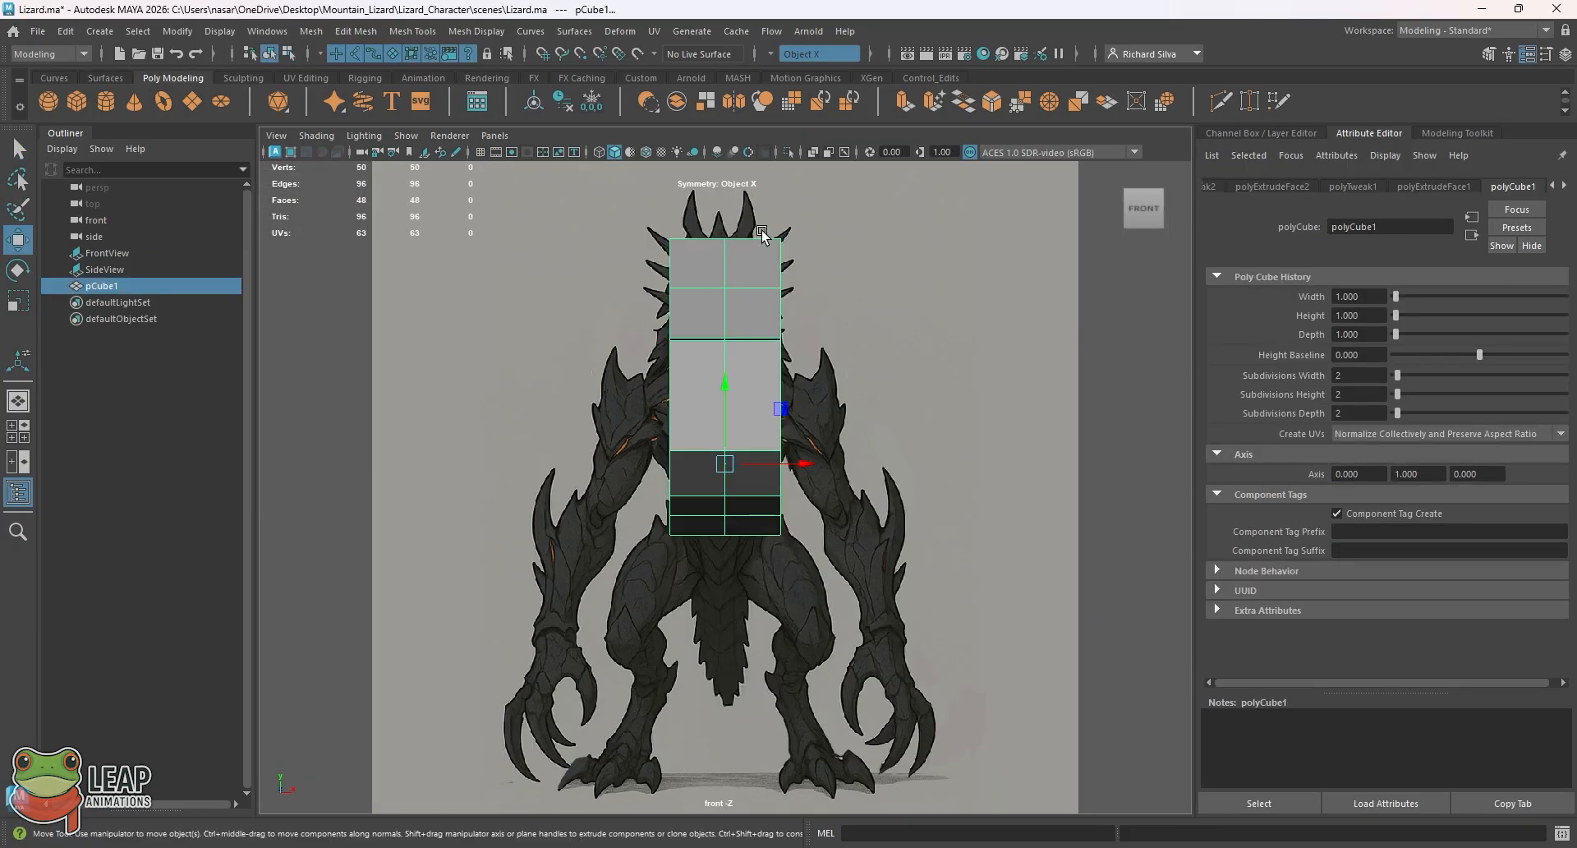
Shift the FrontView image plane slightly along X to centre the character on the mesh, using the grid temporarily as a guide
{"action": "left_click", "coordinate": [754, 230]}
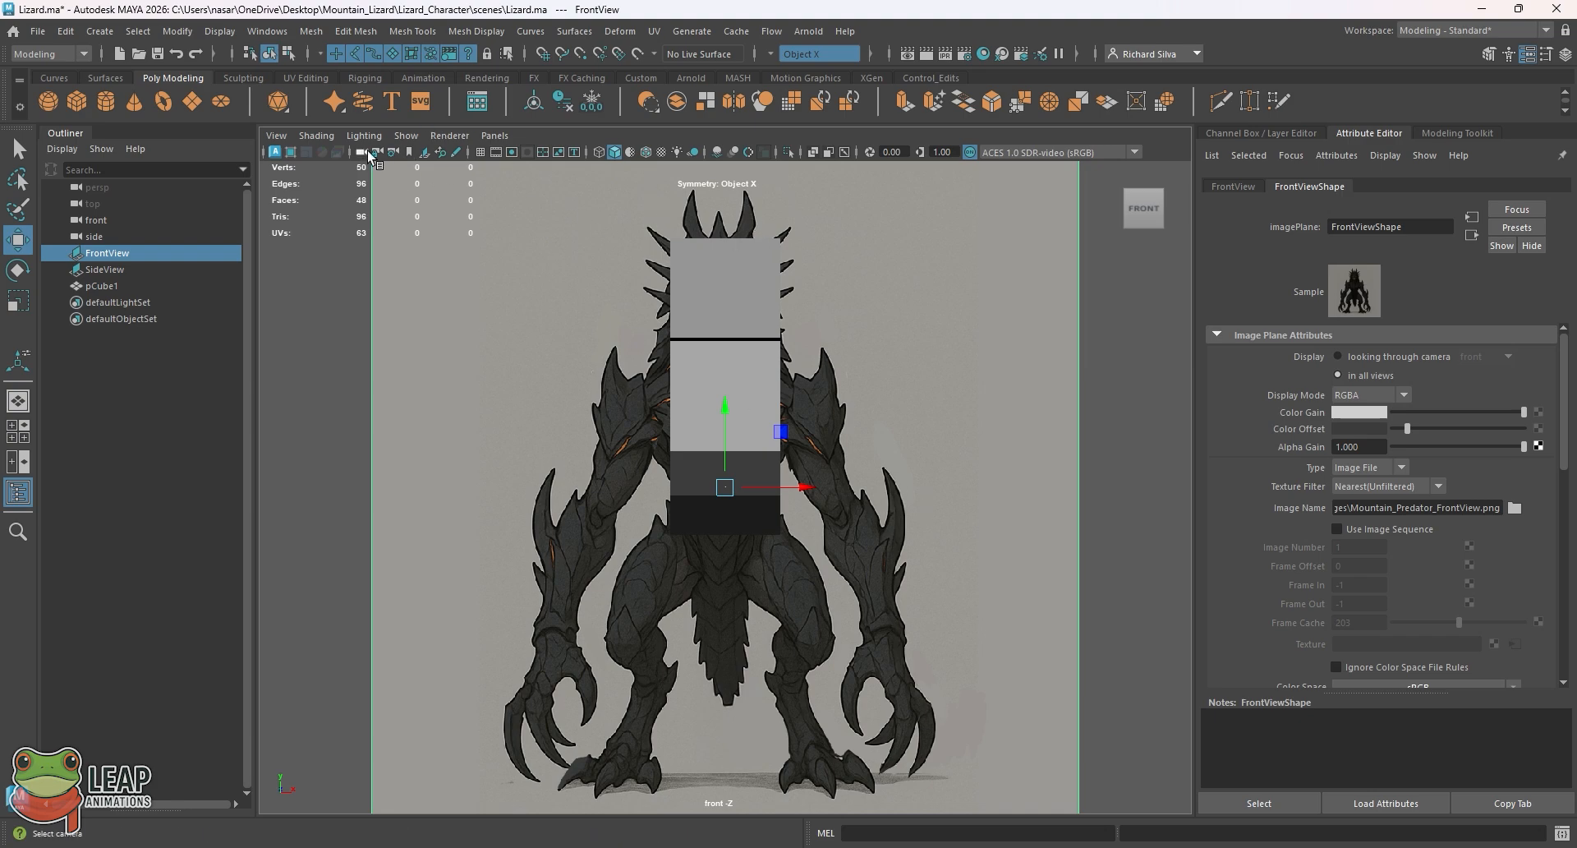
{"action": "left_click", "coordinate": [480, 153]}
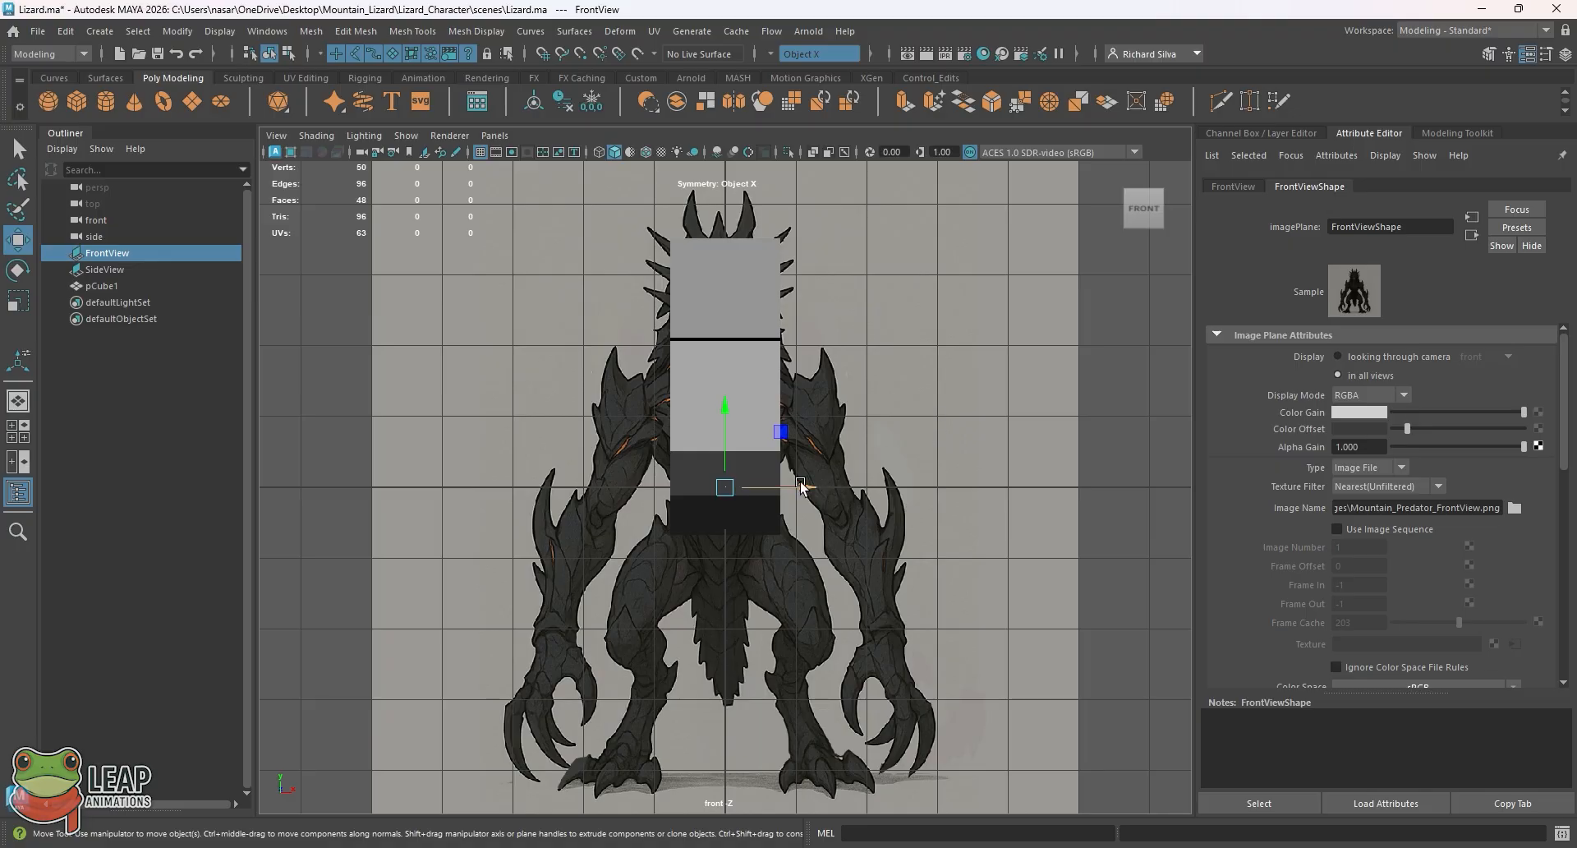
{"action": "left_click_drag", "start_coordinate": [801, 487], "coordinate": [813, 487]}
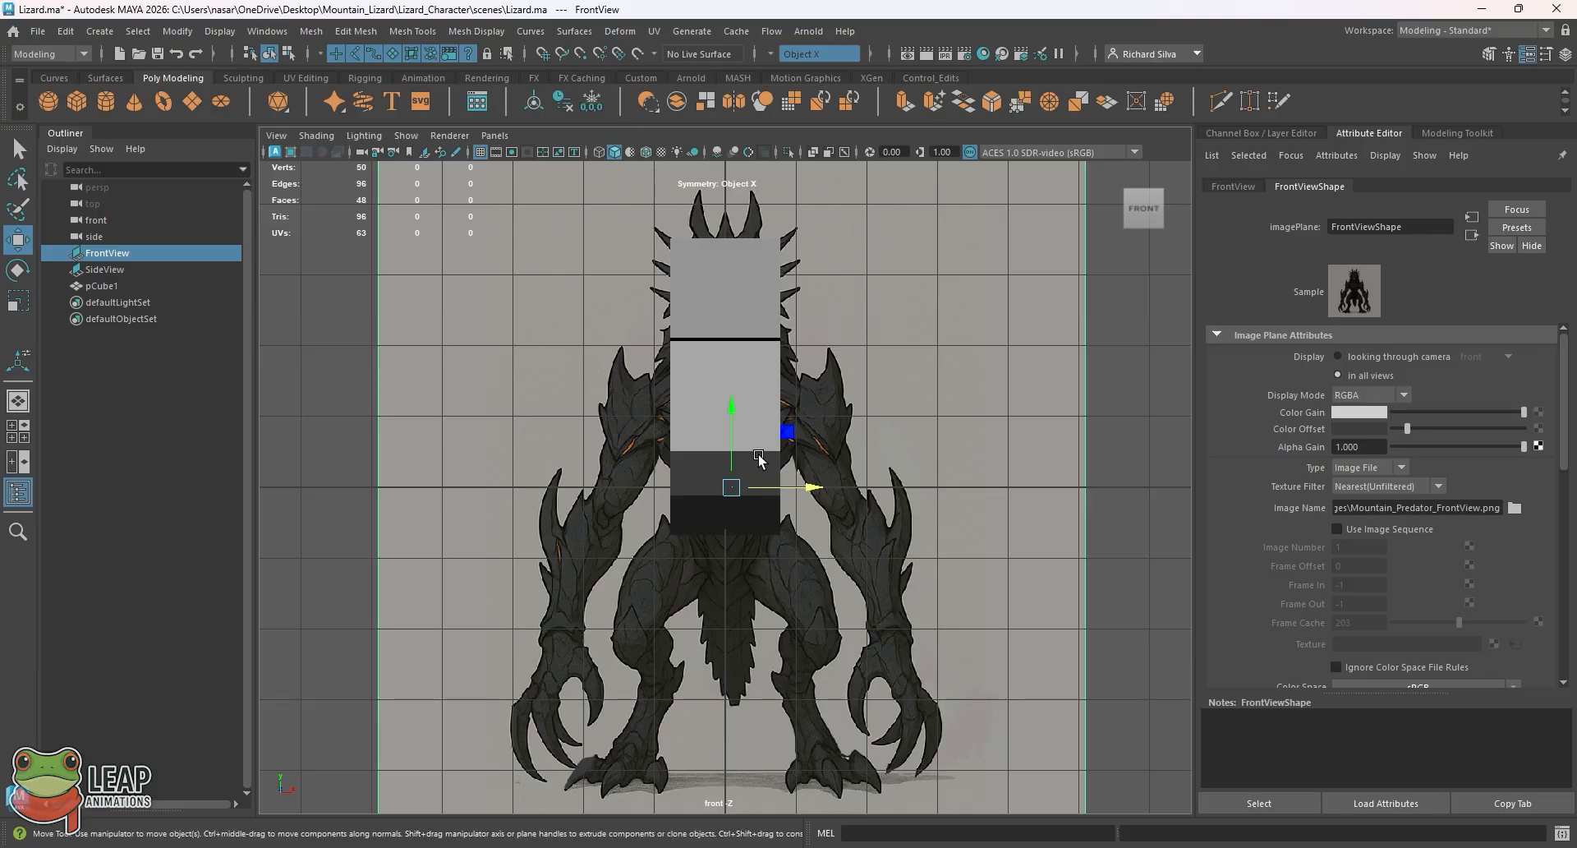
{"action": "left_click", "coordinate": [480, 152]}
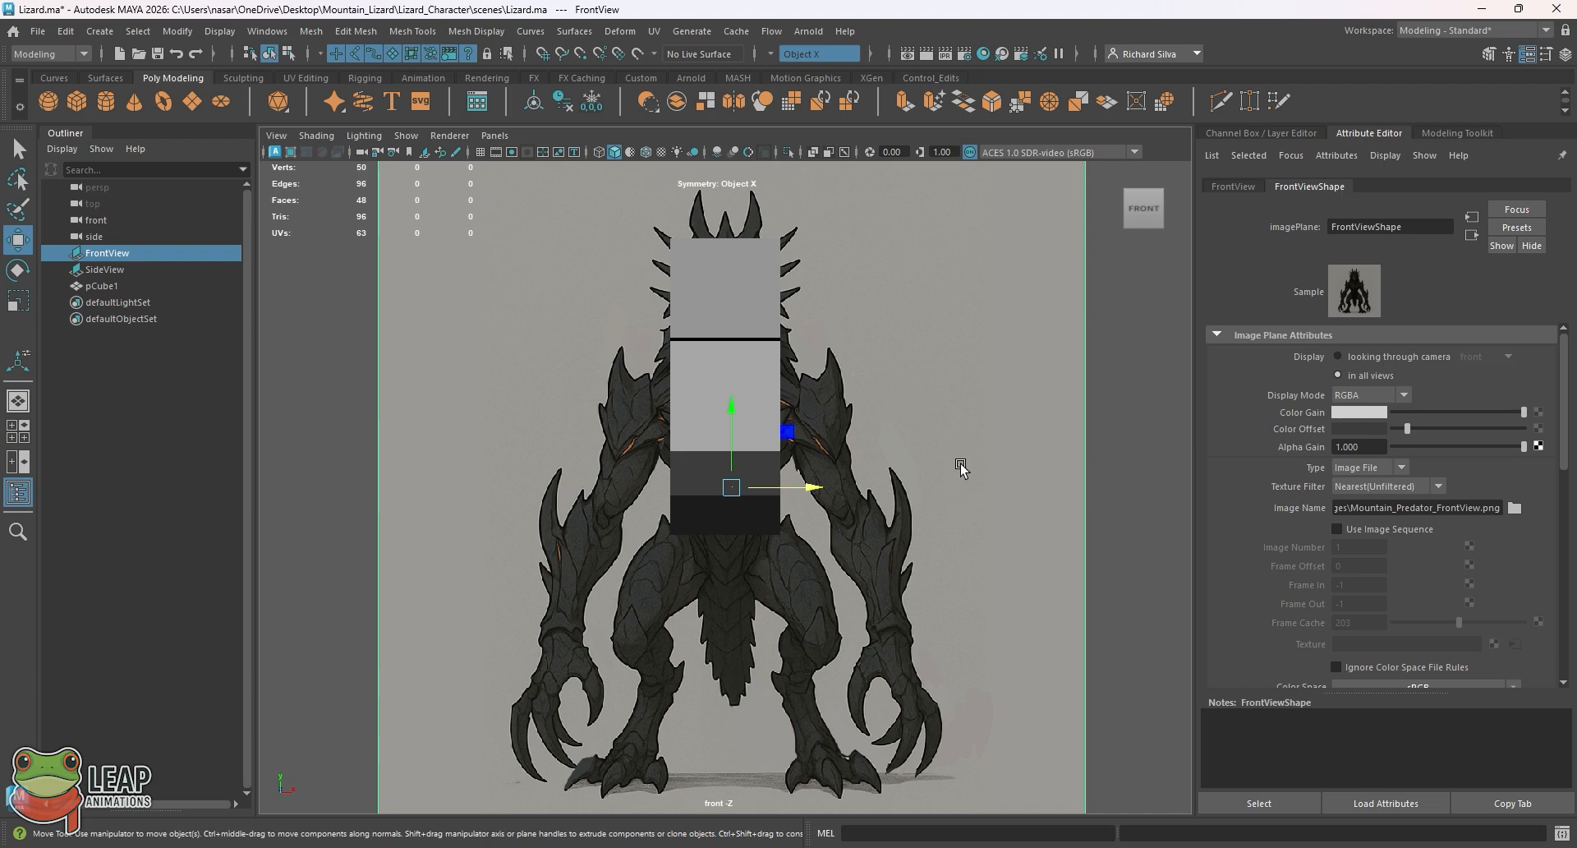
Deselect everything and examine the blocked-out torso, neck and head against the reference planes in the perspective view
{"action": "key", "text": "space"}
{"action": "key", "text": "space"}
{"action": "left_click_drag", "start_coordinate": [813, 416], "coordinate": [903, 386], "text": "alt"}
{"action": "left_click", "coordinate": [1098, 278]}
{"action": "right_click_drag", "start_coordinate": [904, 386], "coordinate": [658, 327], "text": "alt"}
{"action": "left_click_drag", "start_coordinate": [620, 378], "coordinate": [667, 358], "text": "alt"}
{"action": "middle_click_drag", "start_coordinate": [667, 359], "coordinate": [717, 344], "text": "alt"}
{"action": "right_click_drag", "start_coordinate": [716, 345], "coordinate": [768, 353], "text": "alt"}
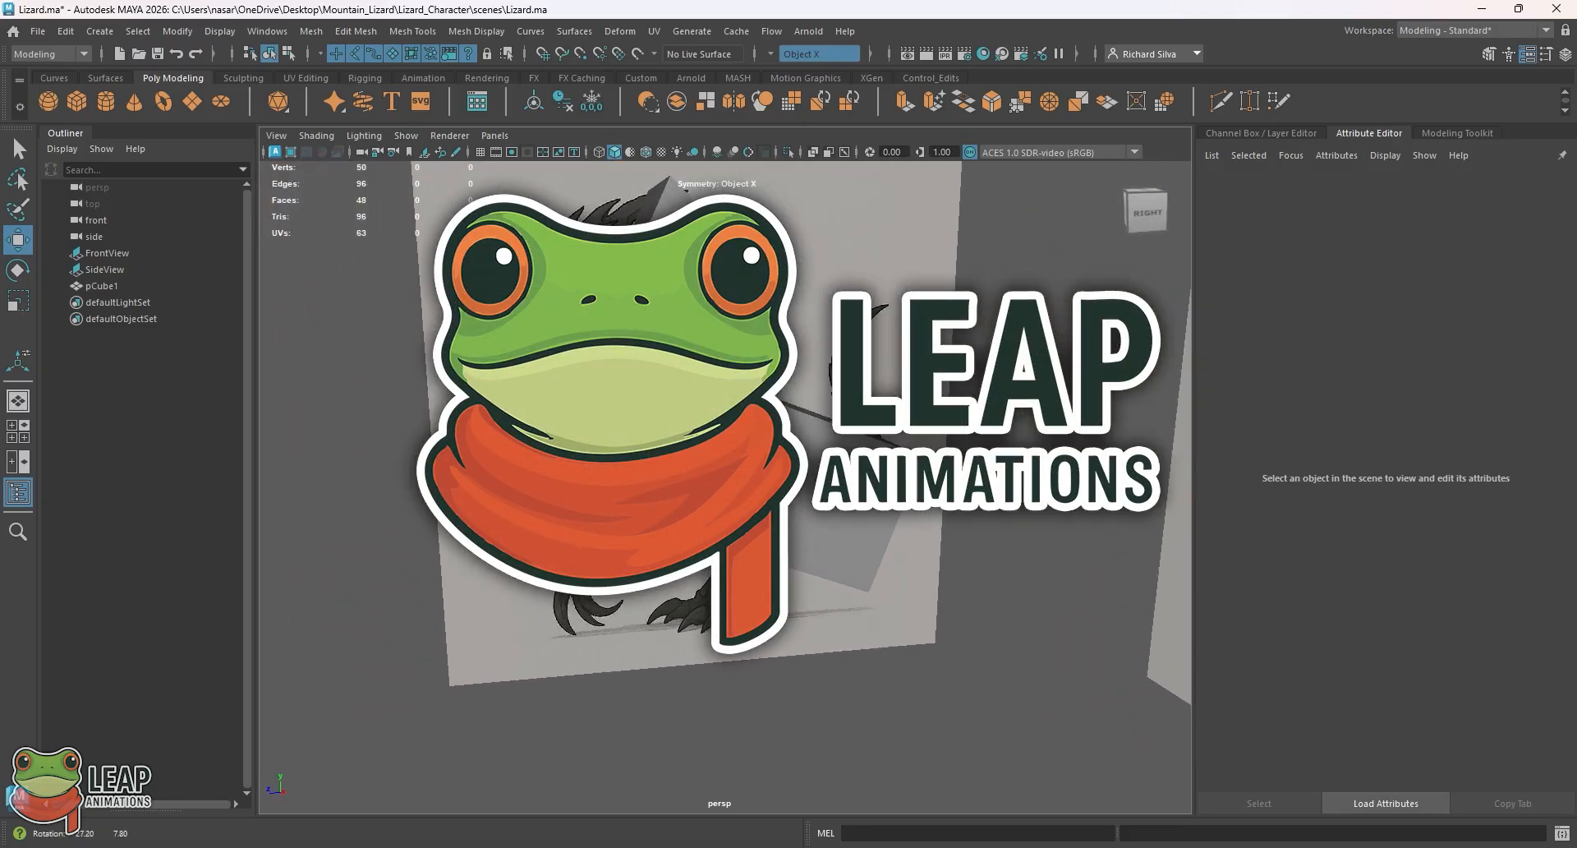